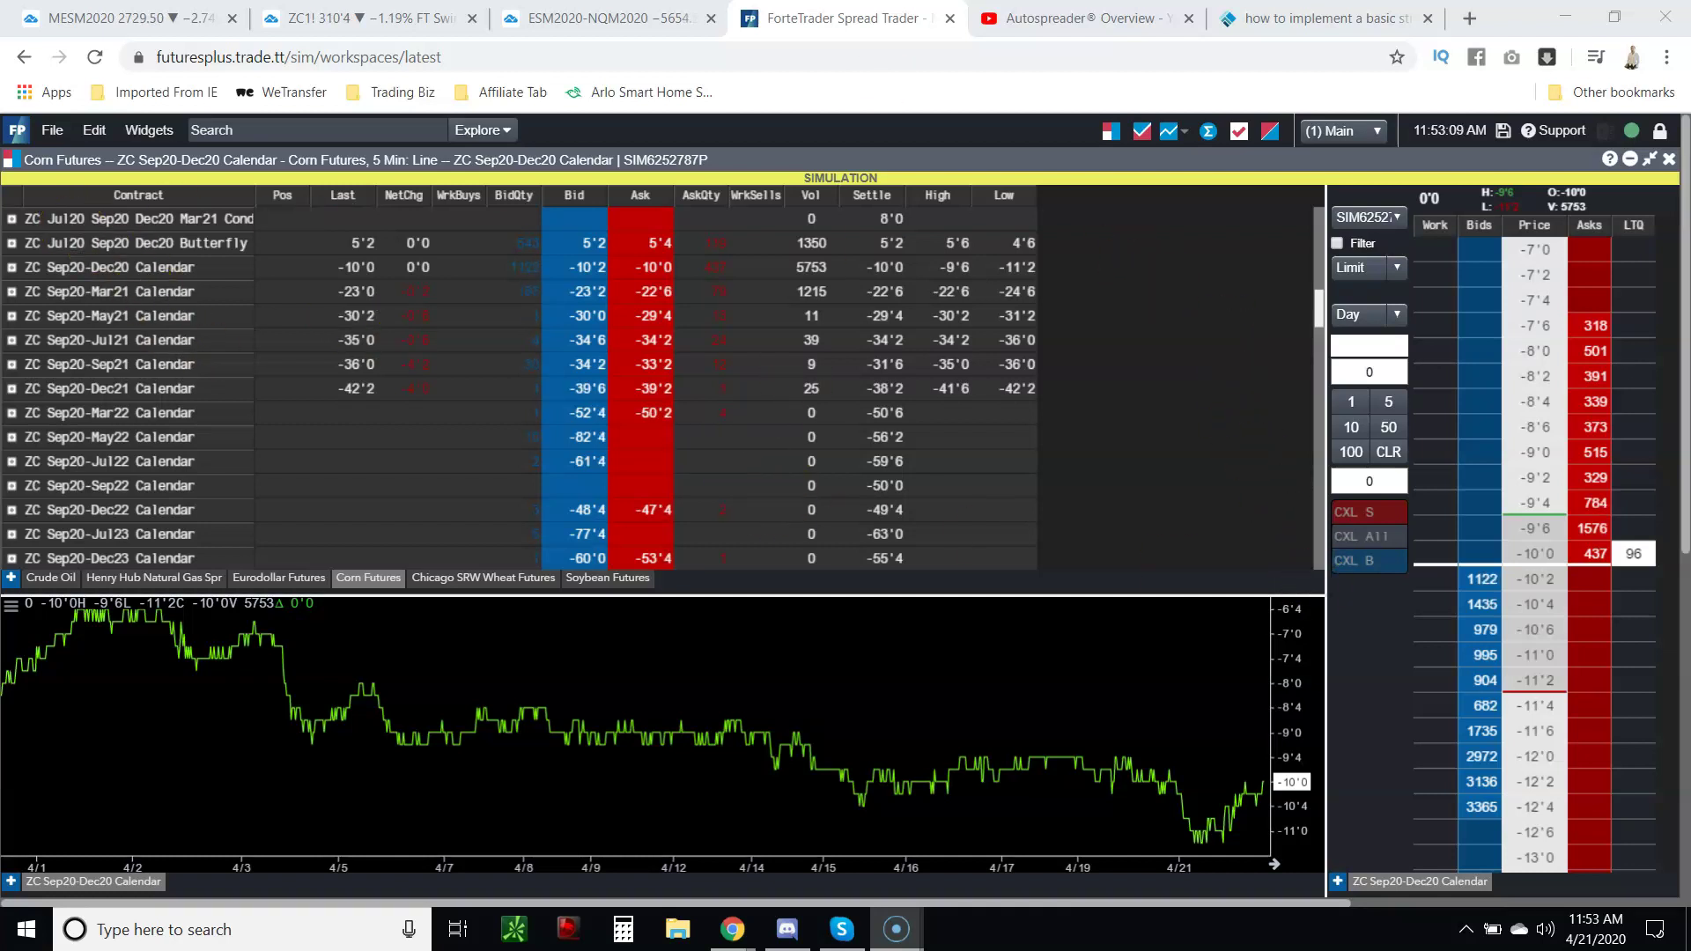
- Look over the Autospreader overview video and community question, then come back to the TT workspace
left_click(1104, 22)
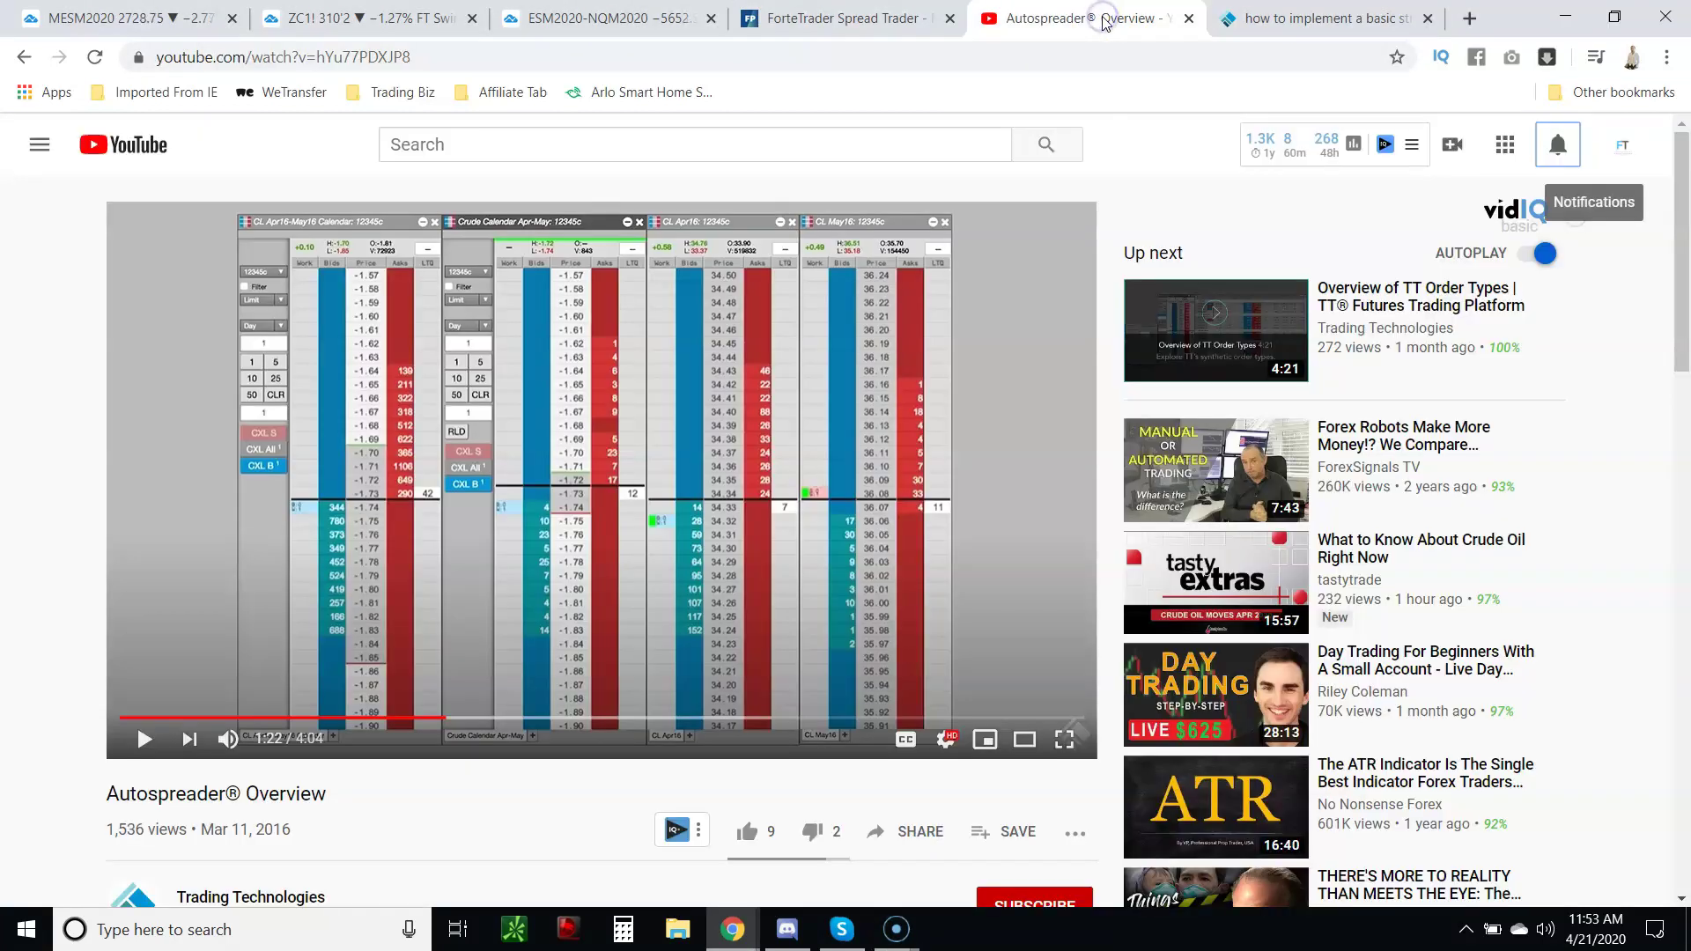
left_click(1282, 20)
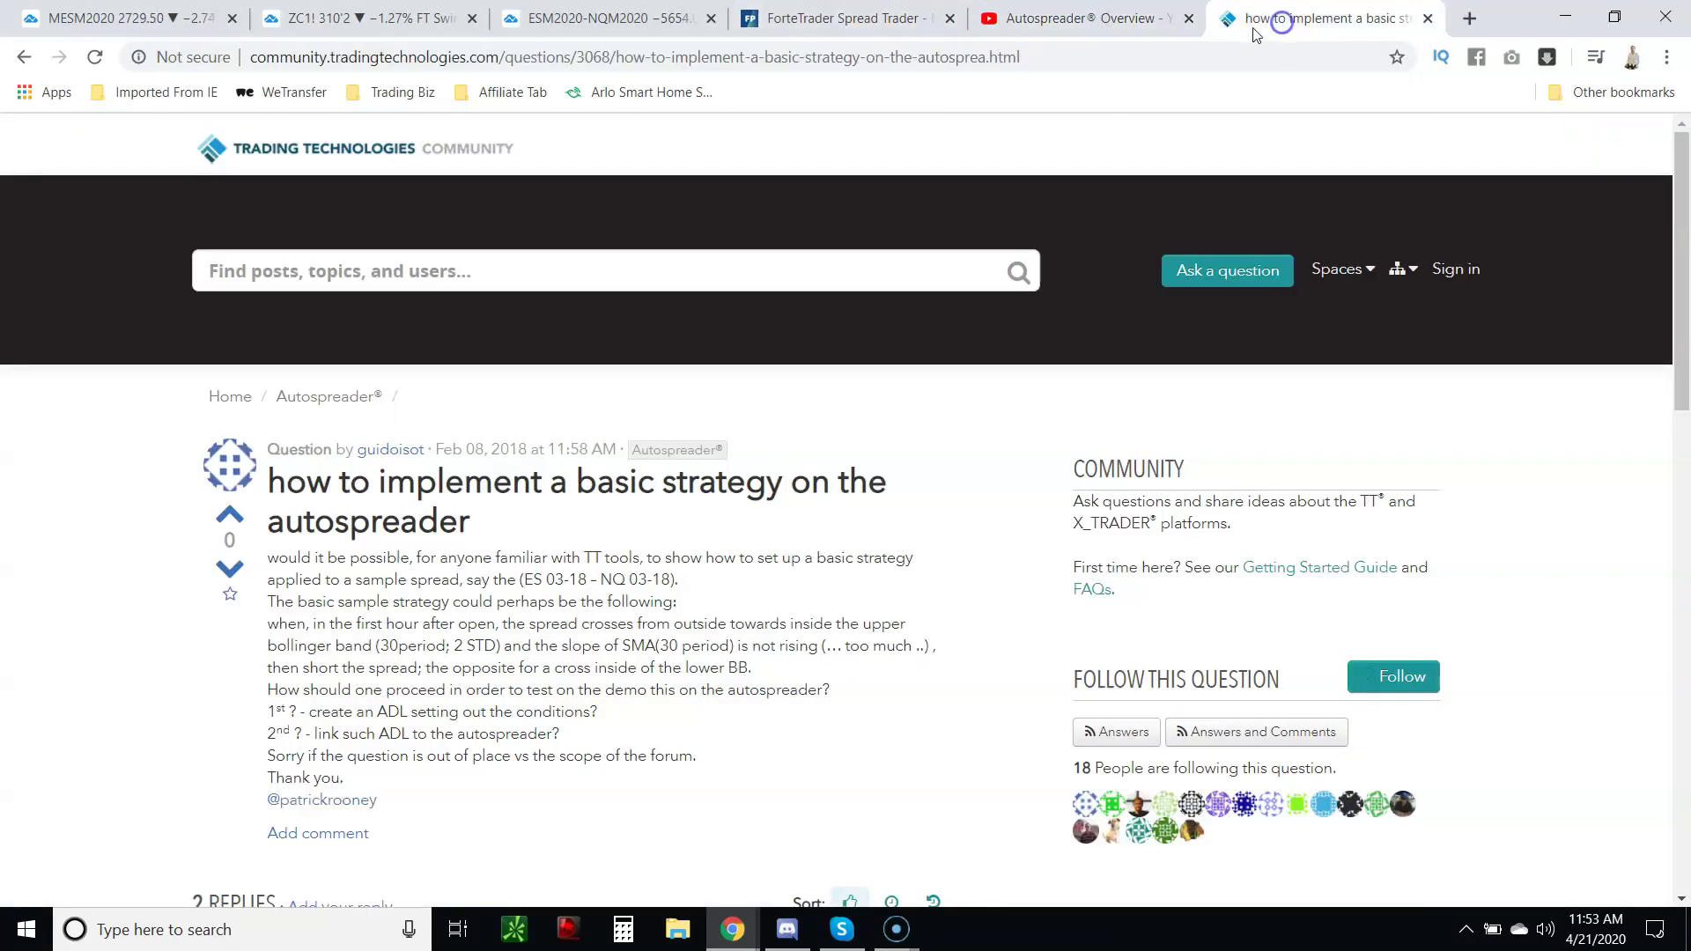
left_click(1089, 22)
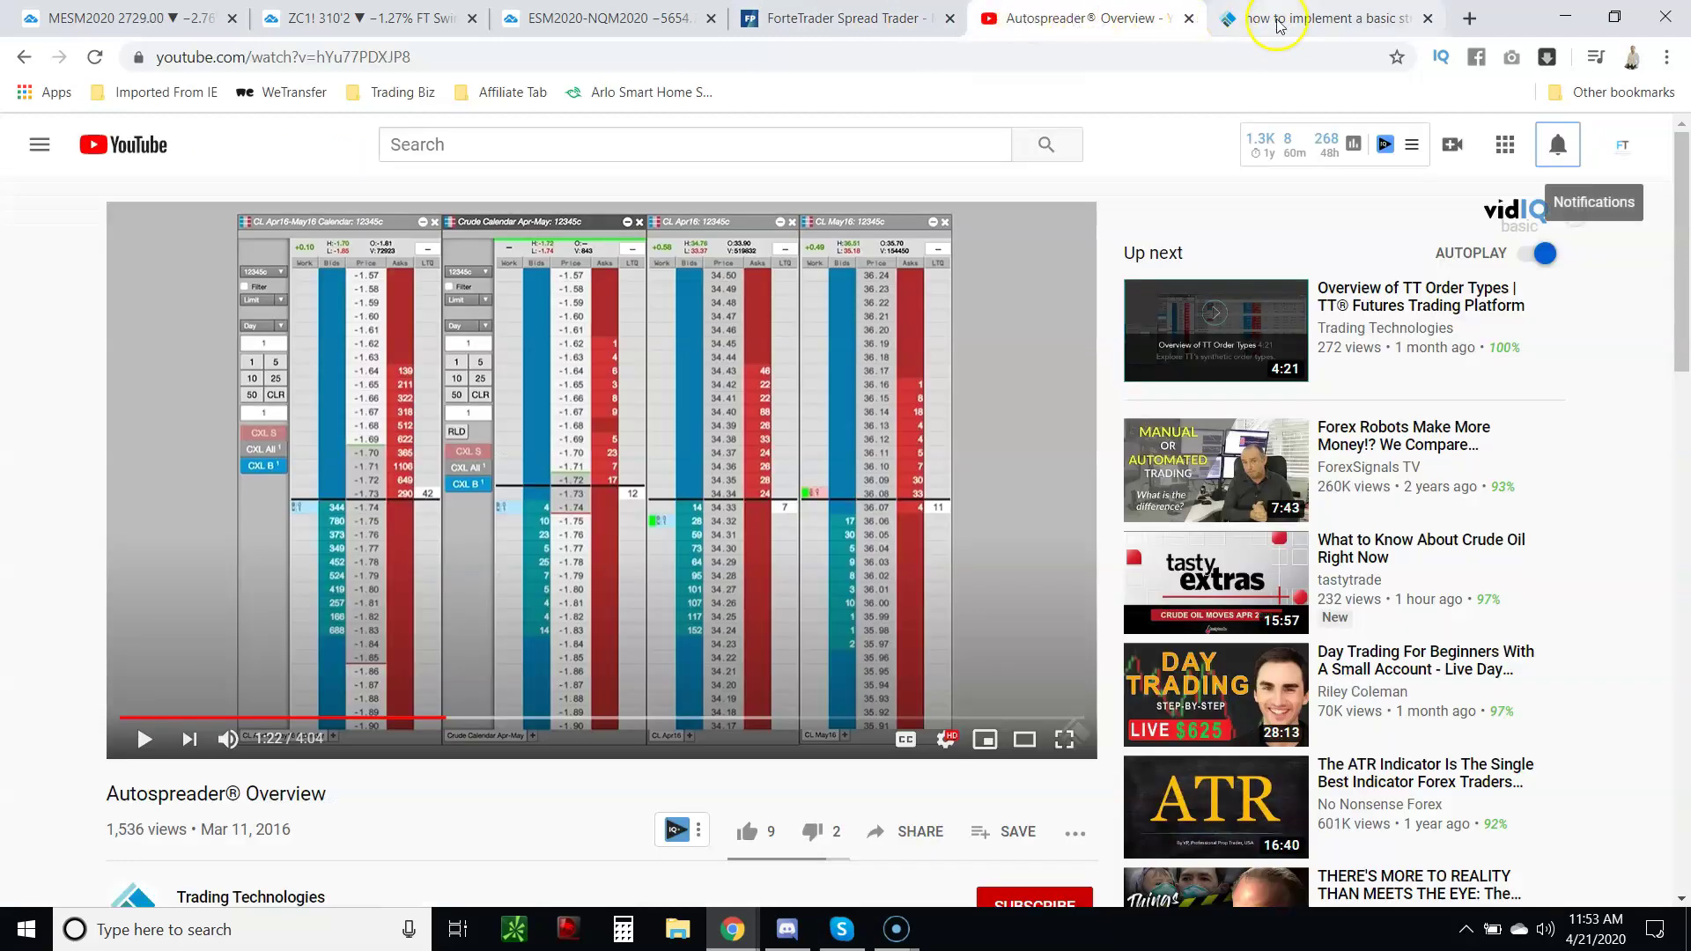
left_click(859, 18)
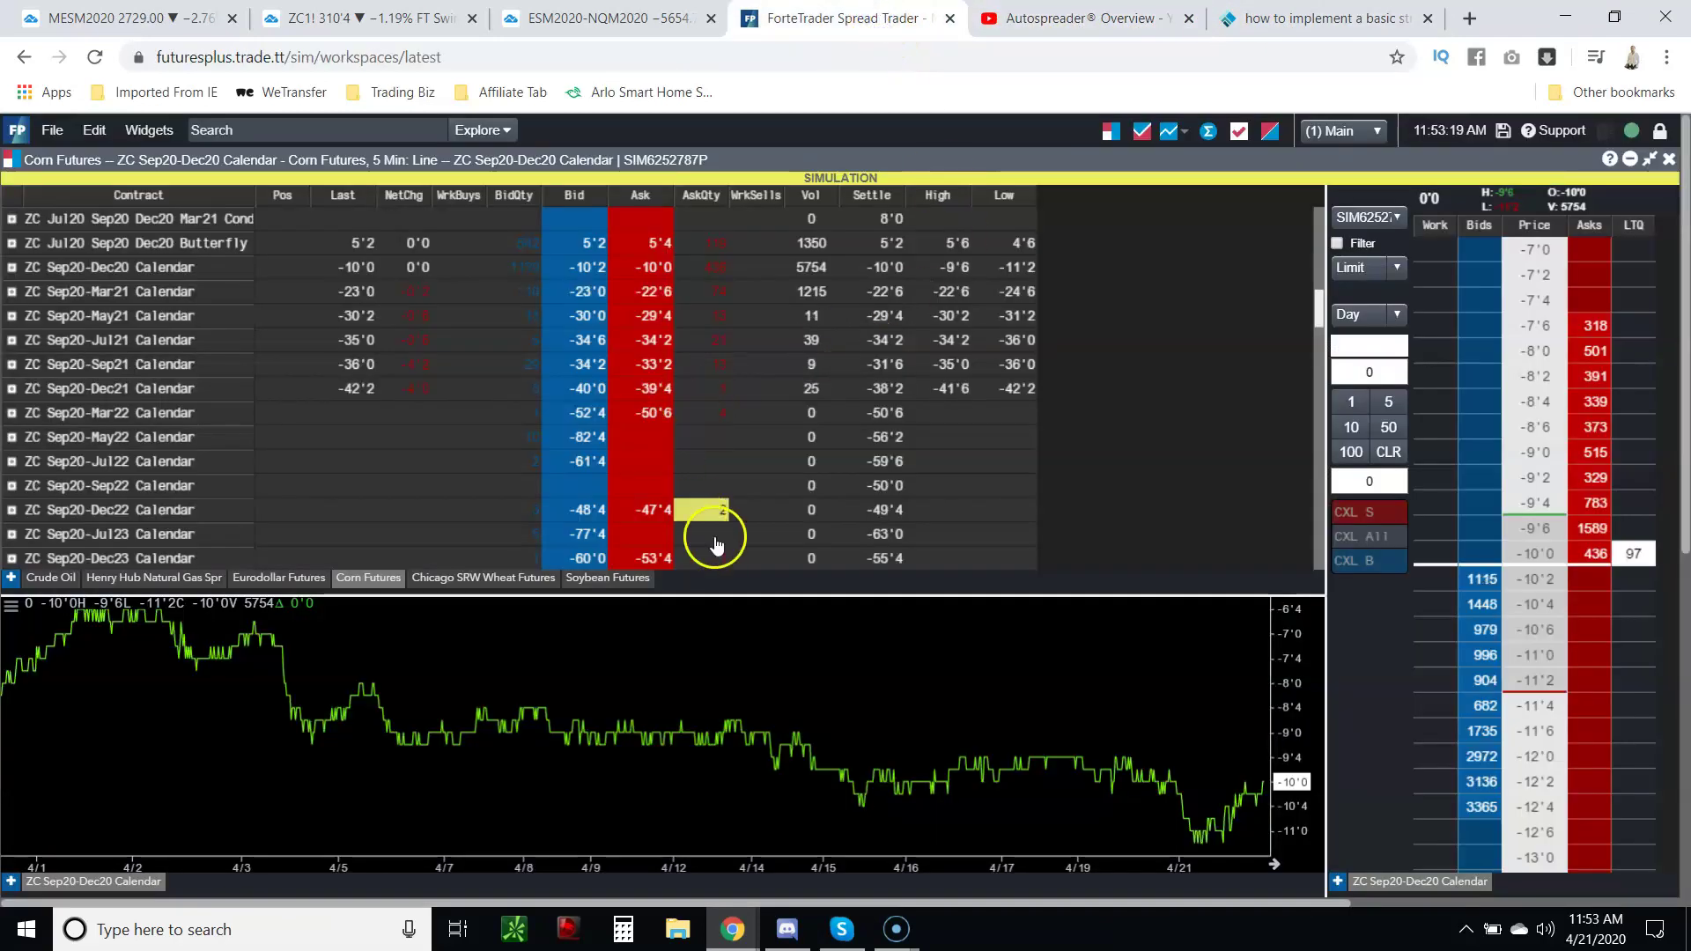
- Widen the ESM2020-NQM2020 TradingView chart by hiding the watchlist panel, shift to earlier bars, then return to TT
left_click(631, 24)
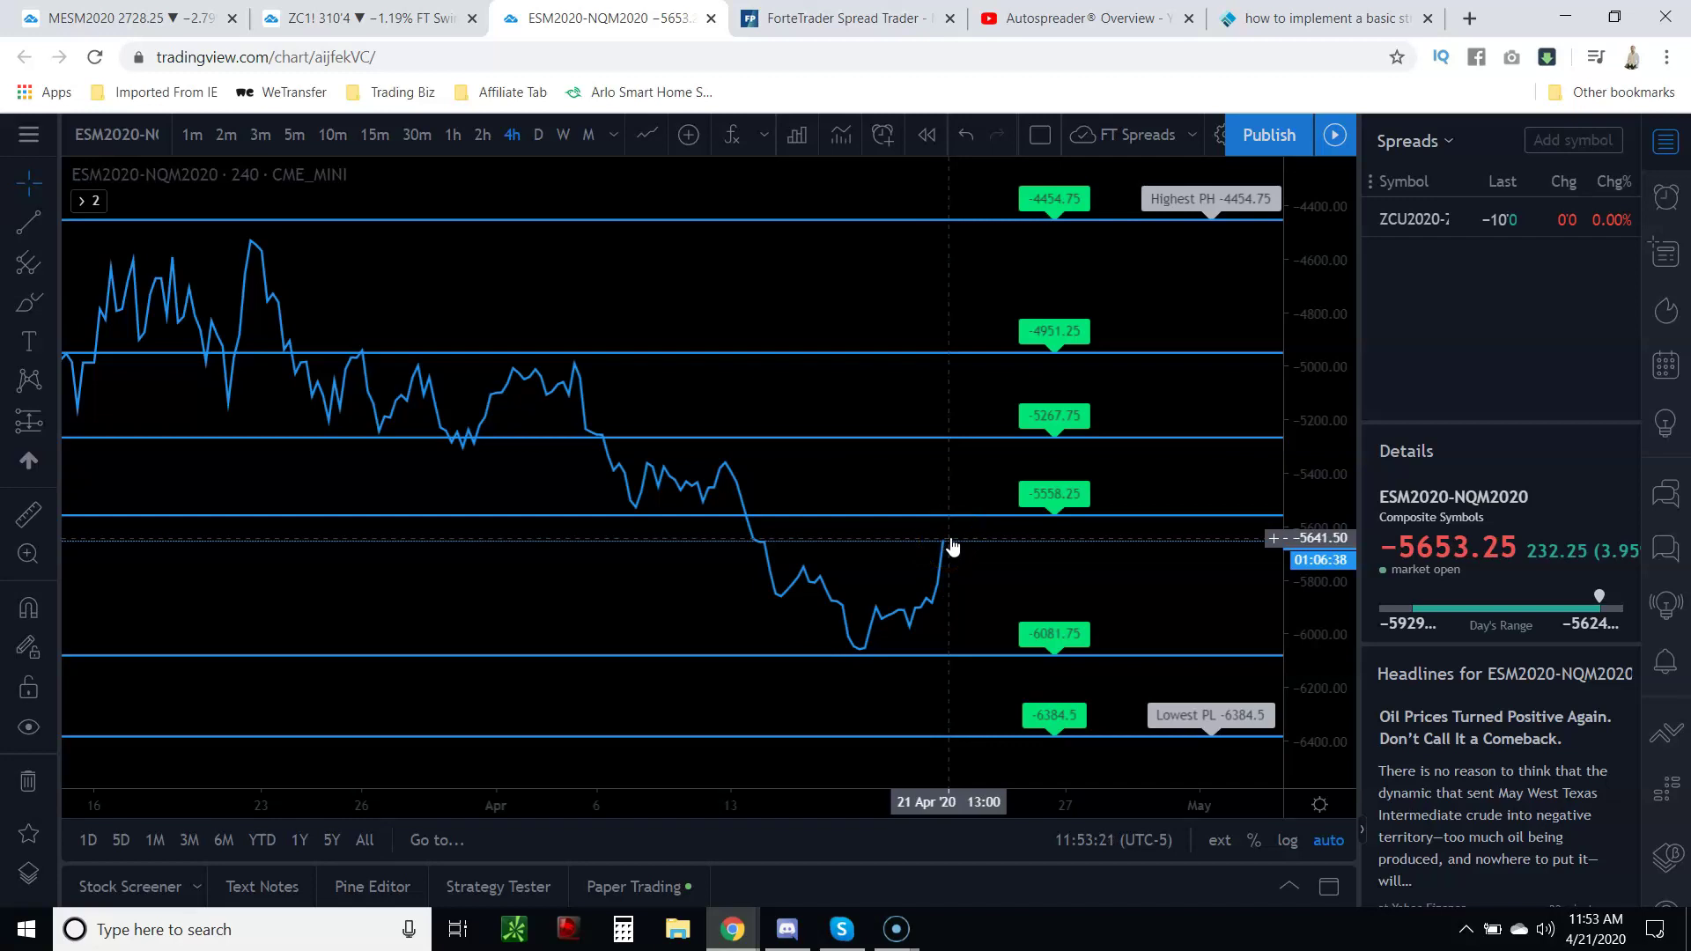
left_click(999, 511)
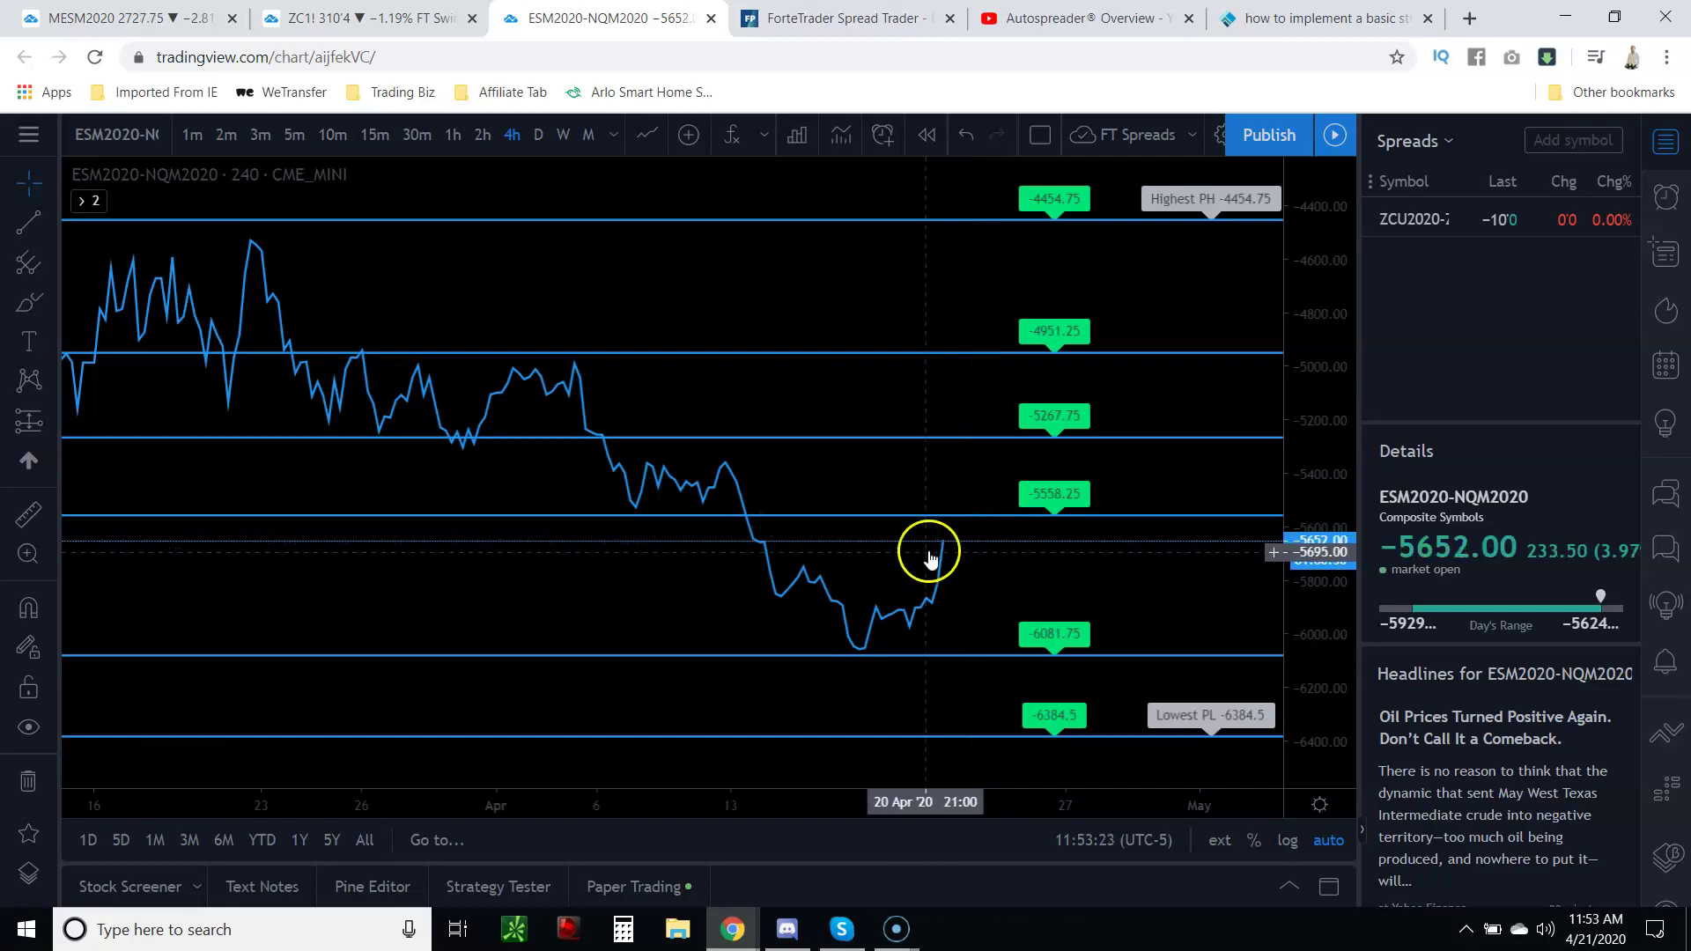
scroll(562, 567, "down", 2)
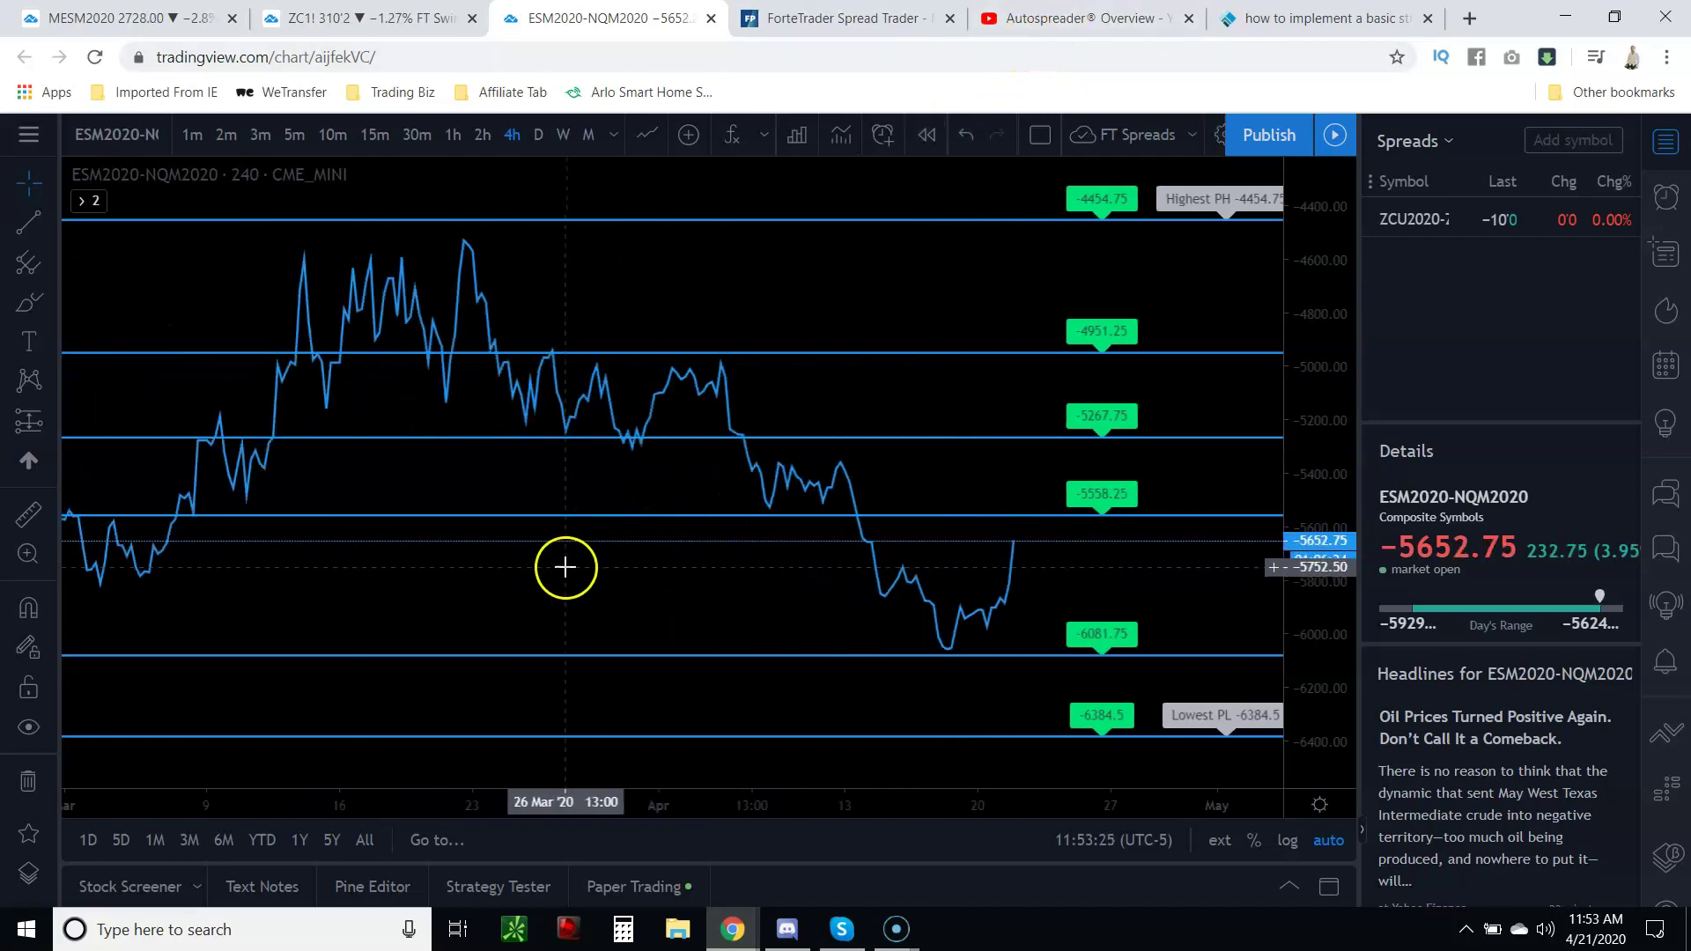
left_click(1673, 150)
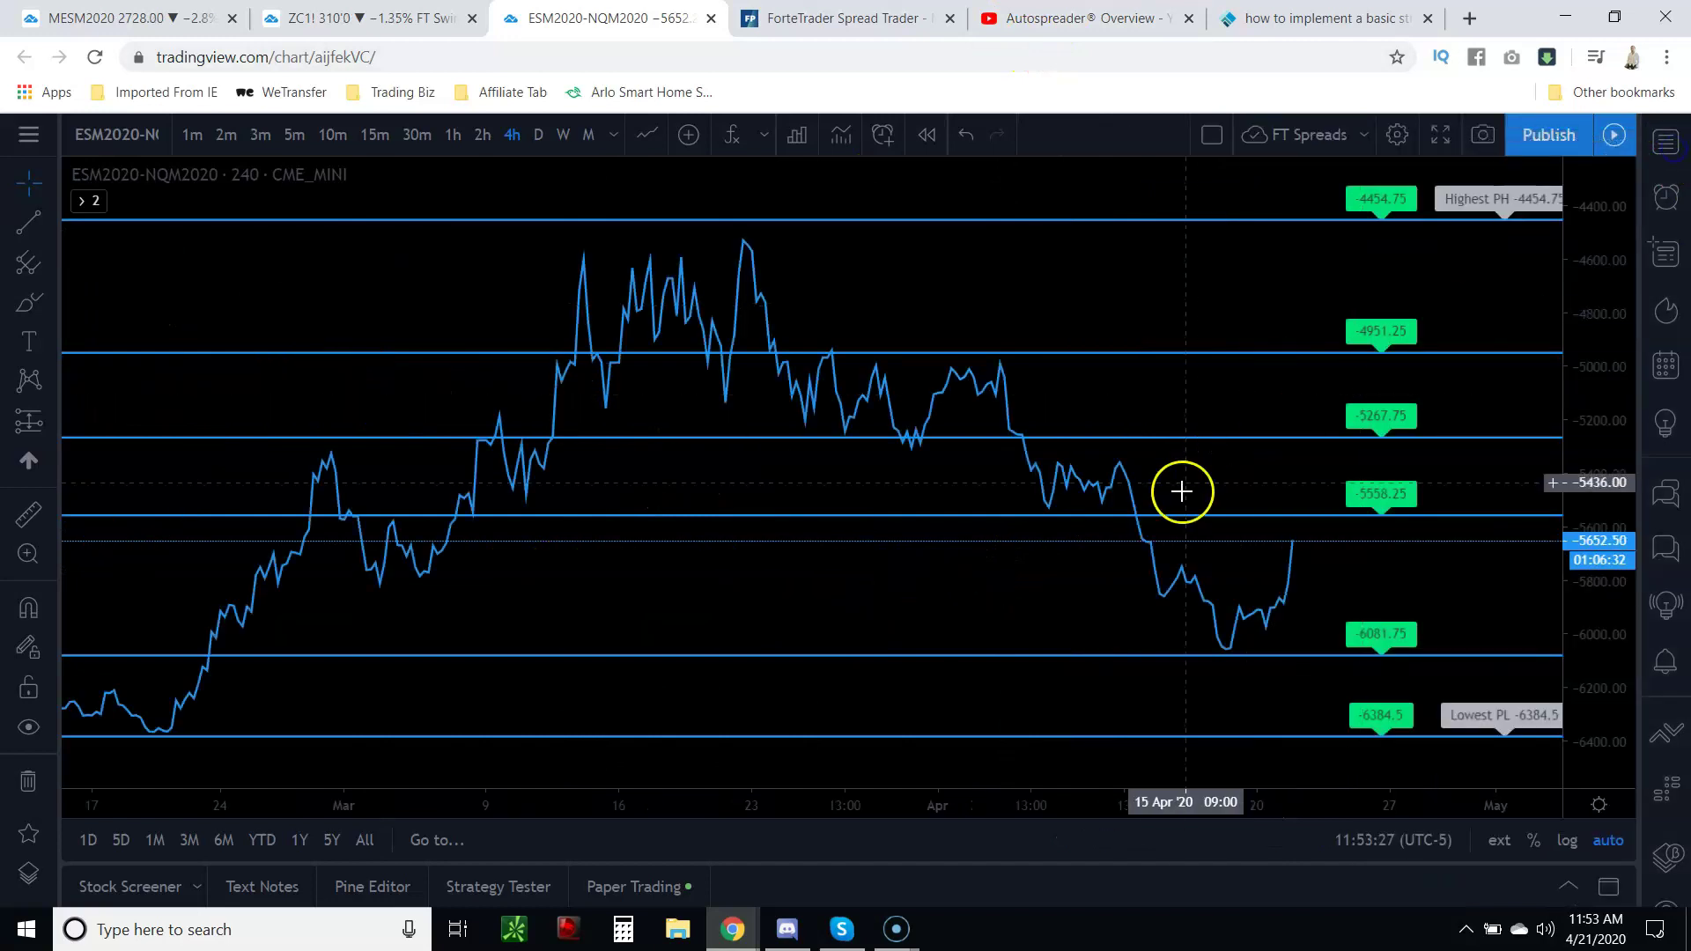
scroll(1008, 577, "down", 1)
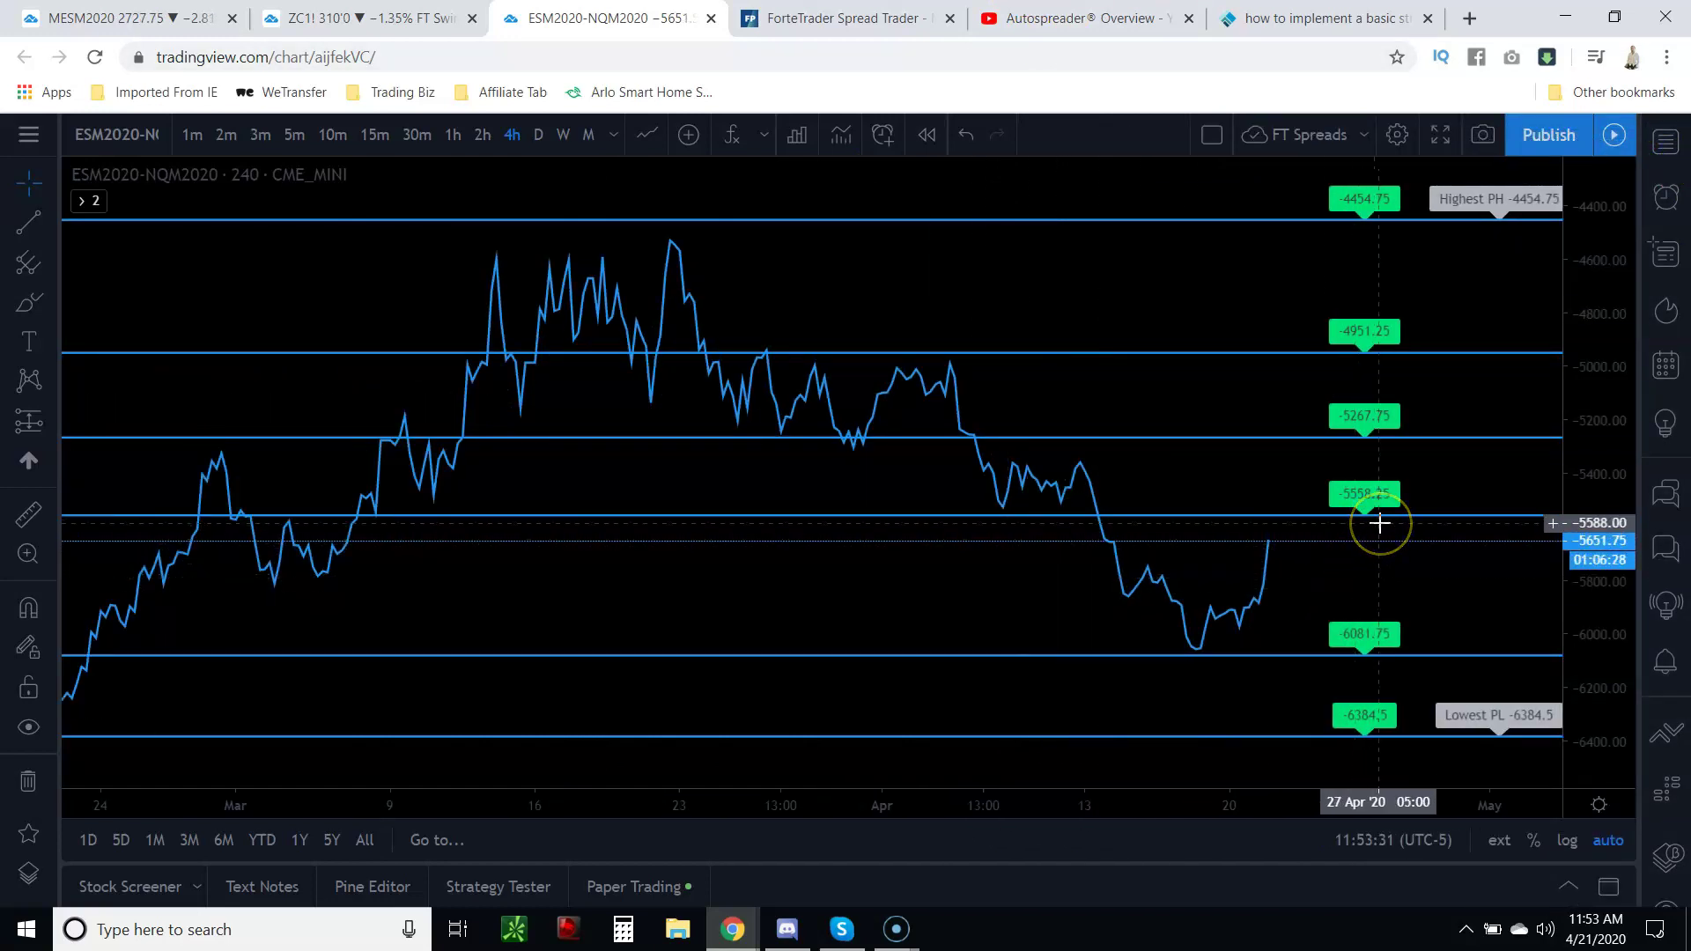
left_click_drag(1379, 523, 931, 505)
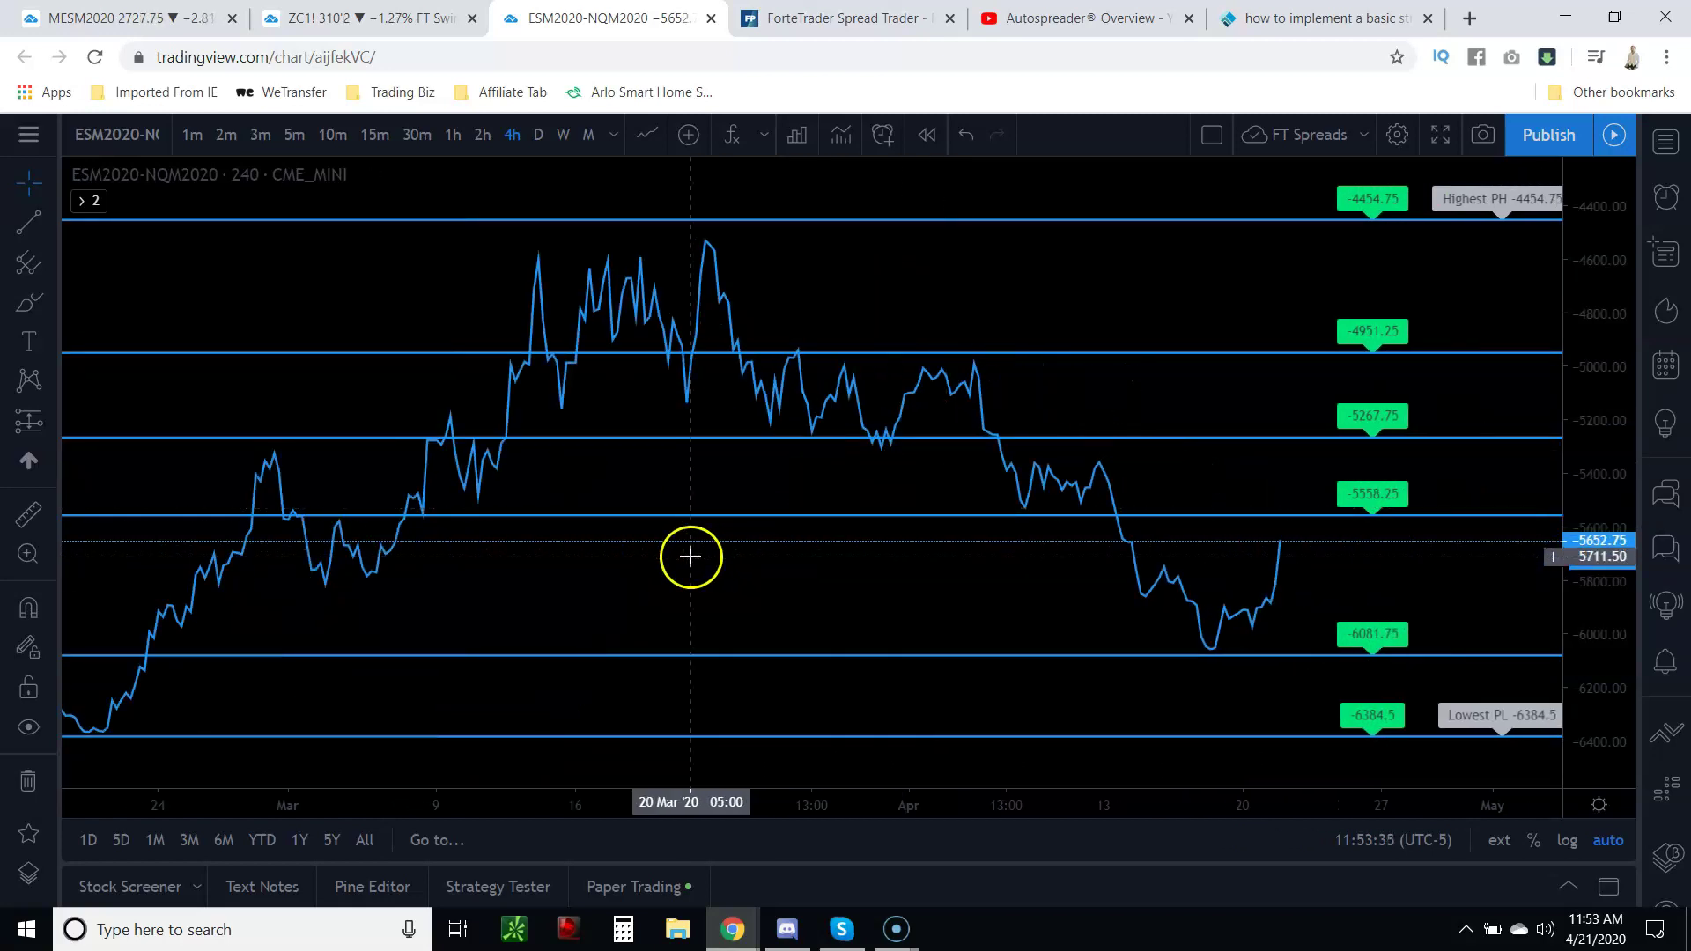
scroll(1083, 607, "down", 3)
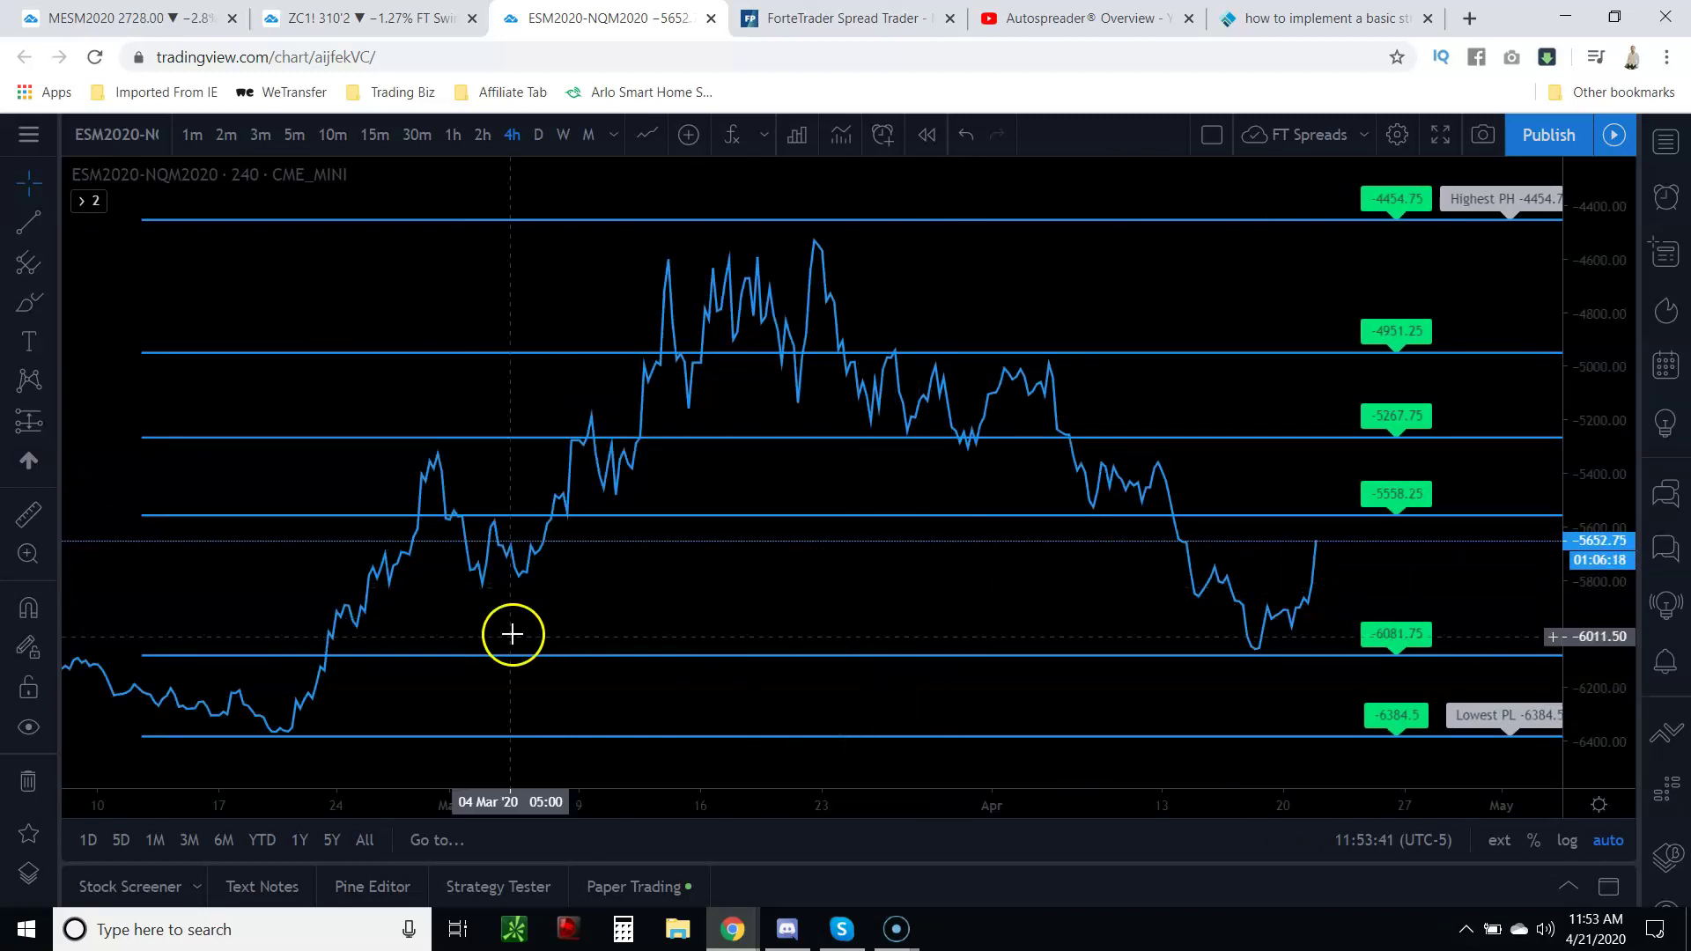
scroll(1233, 630, "up", 1)
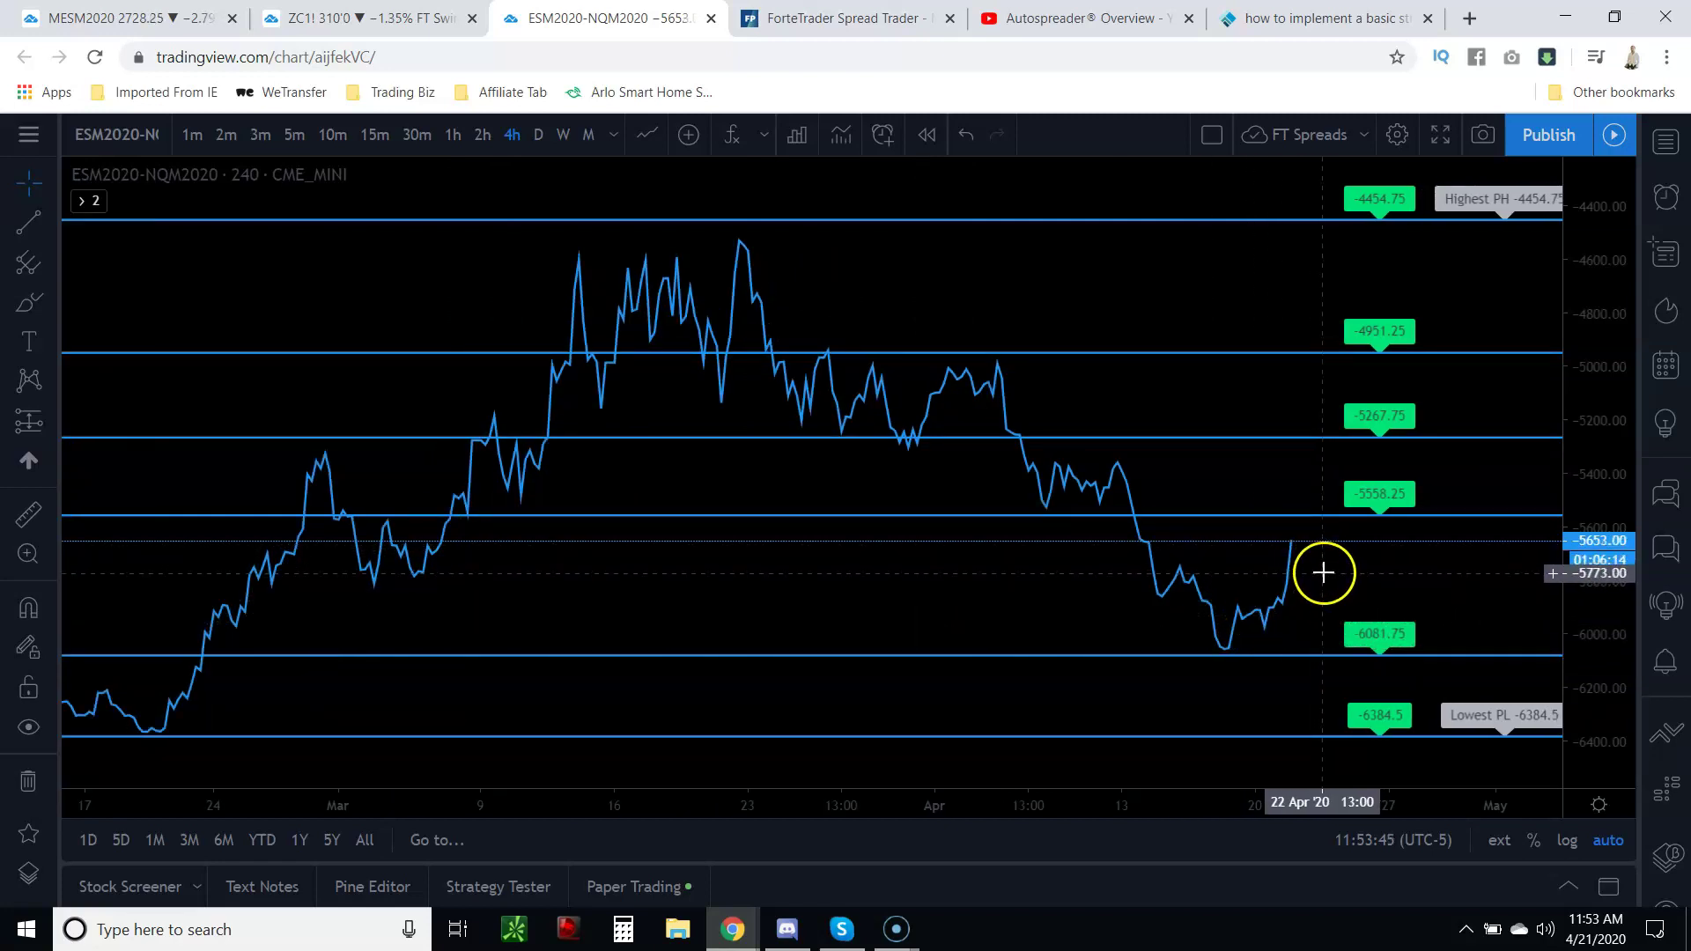
scroll(1117, 588, "up", 1)
scroll(1117, 588, "up", 1)
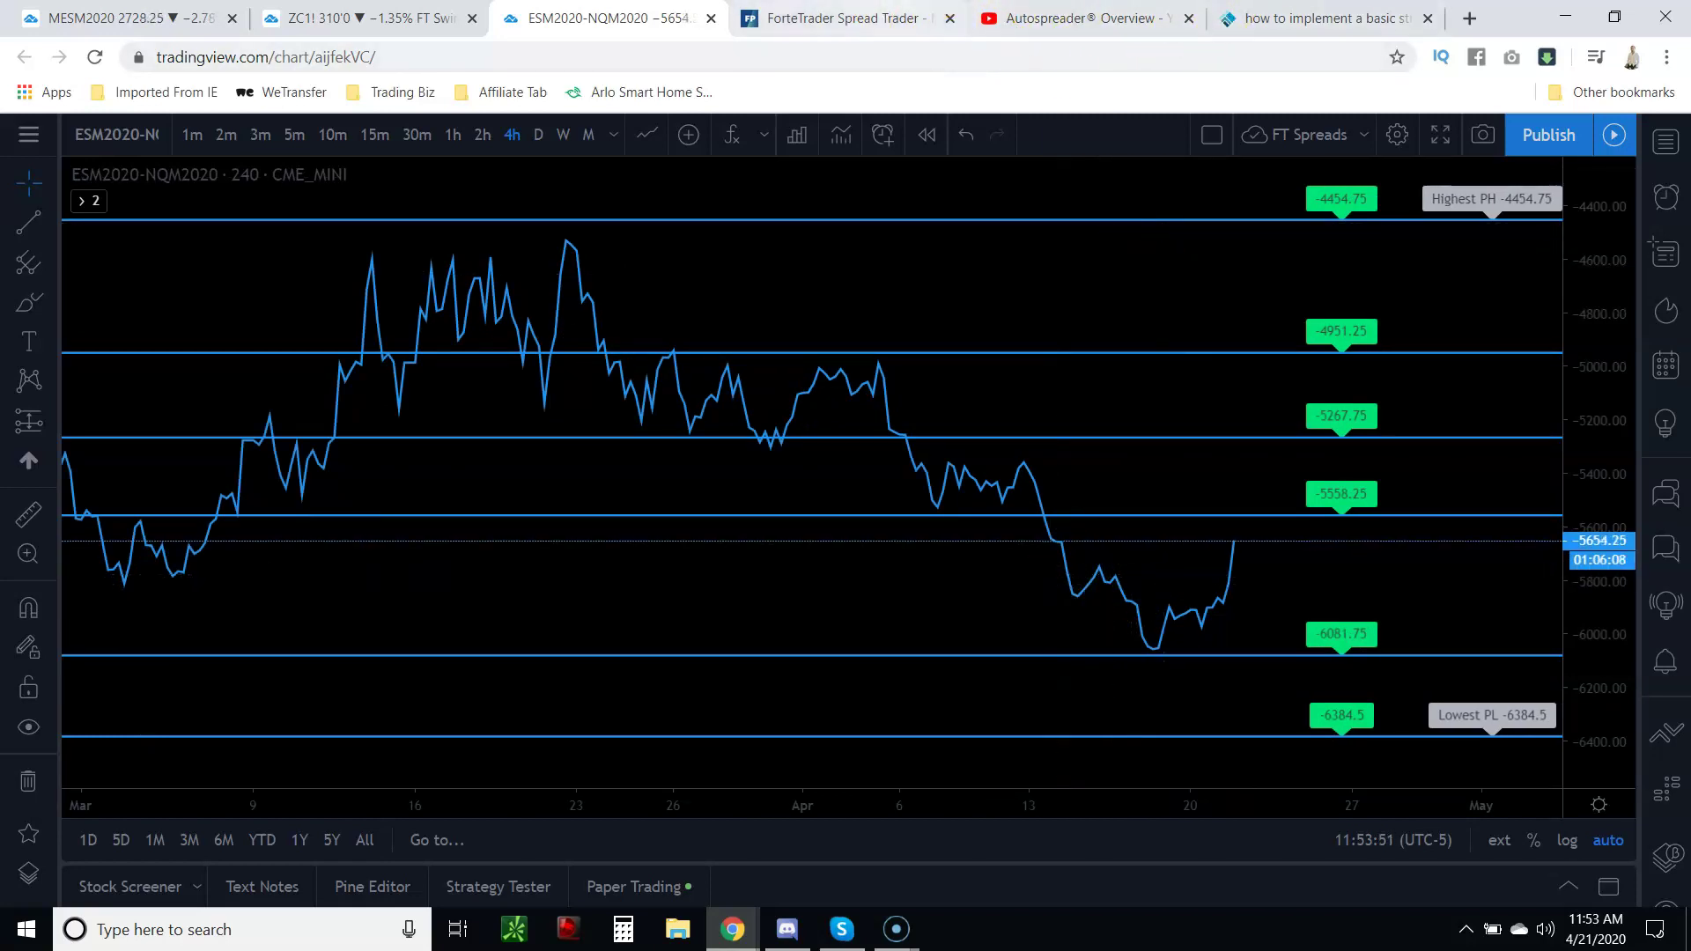
left_click(867, 14)
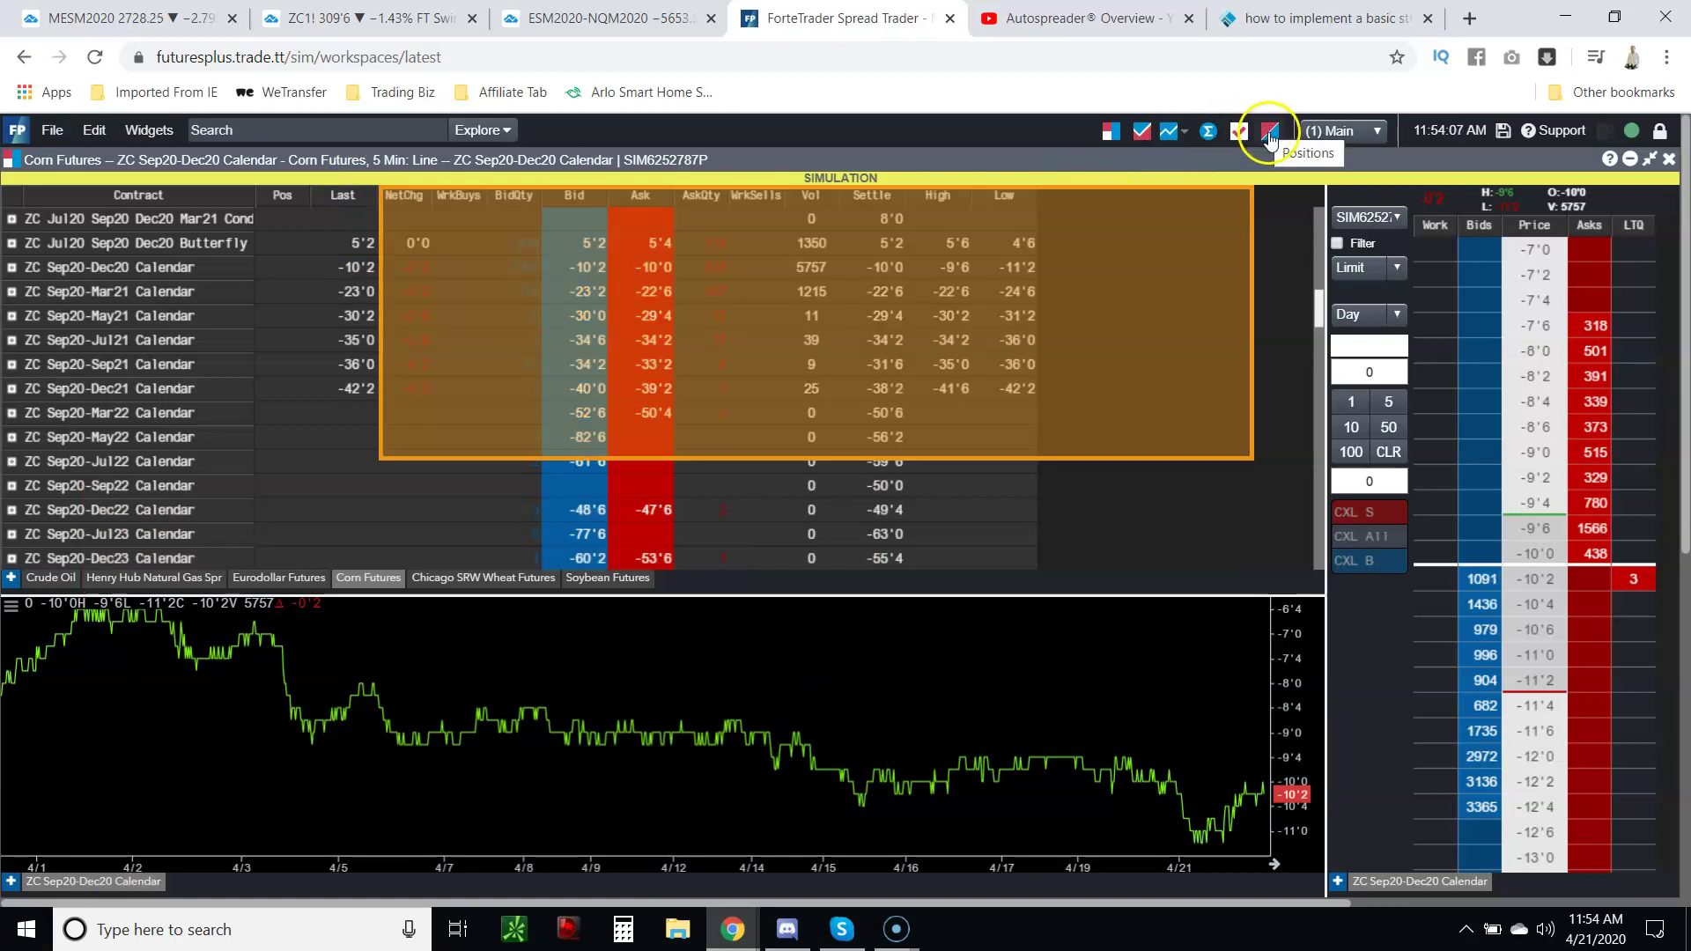
- Star Autospreader® under Widgets > Automation as a favourite and open an empty Autospreader window
left_click(146, 133)
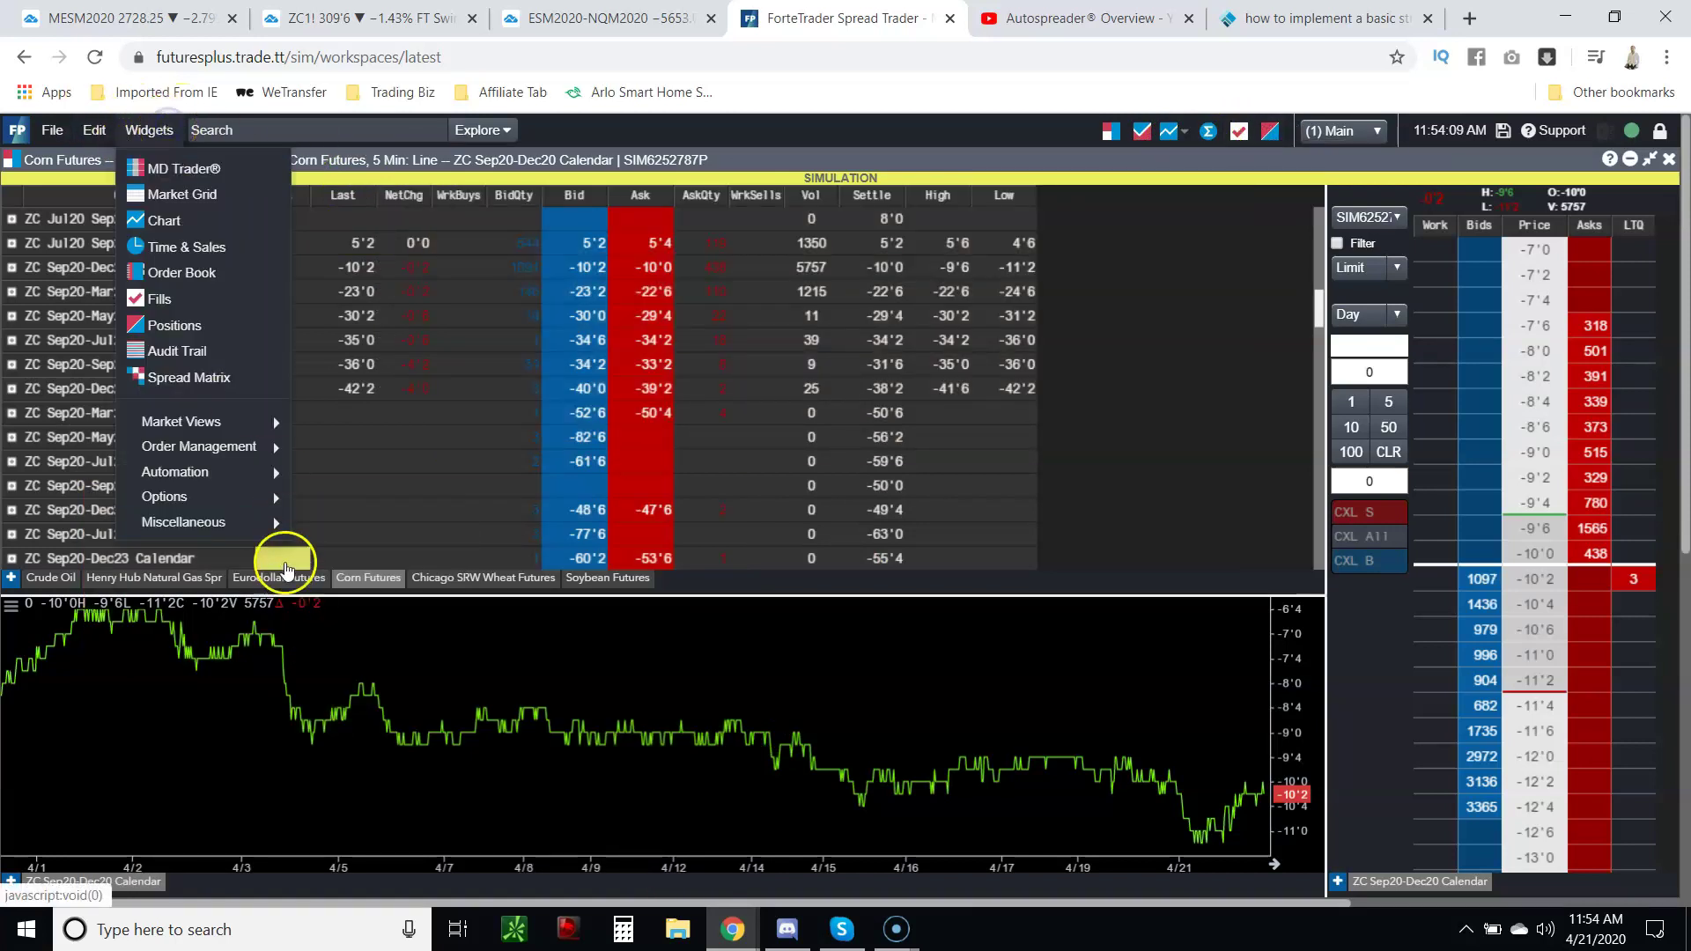
mouse_move(264, 472)
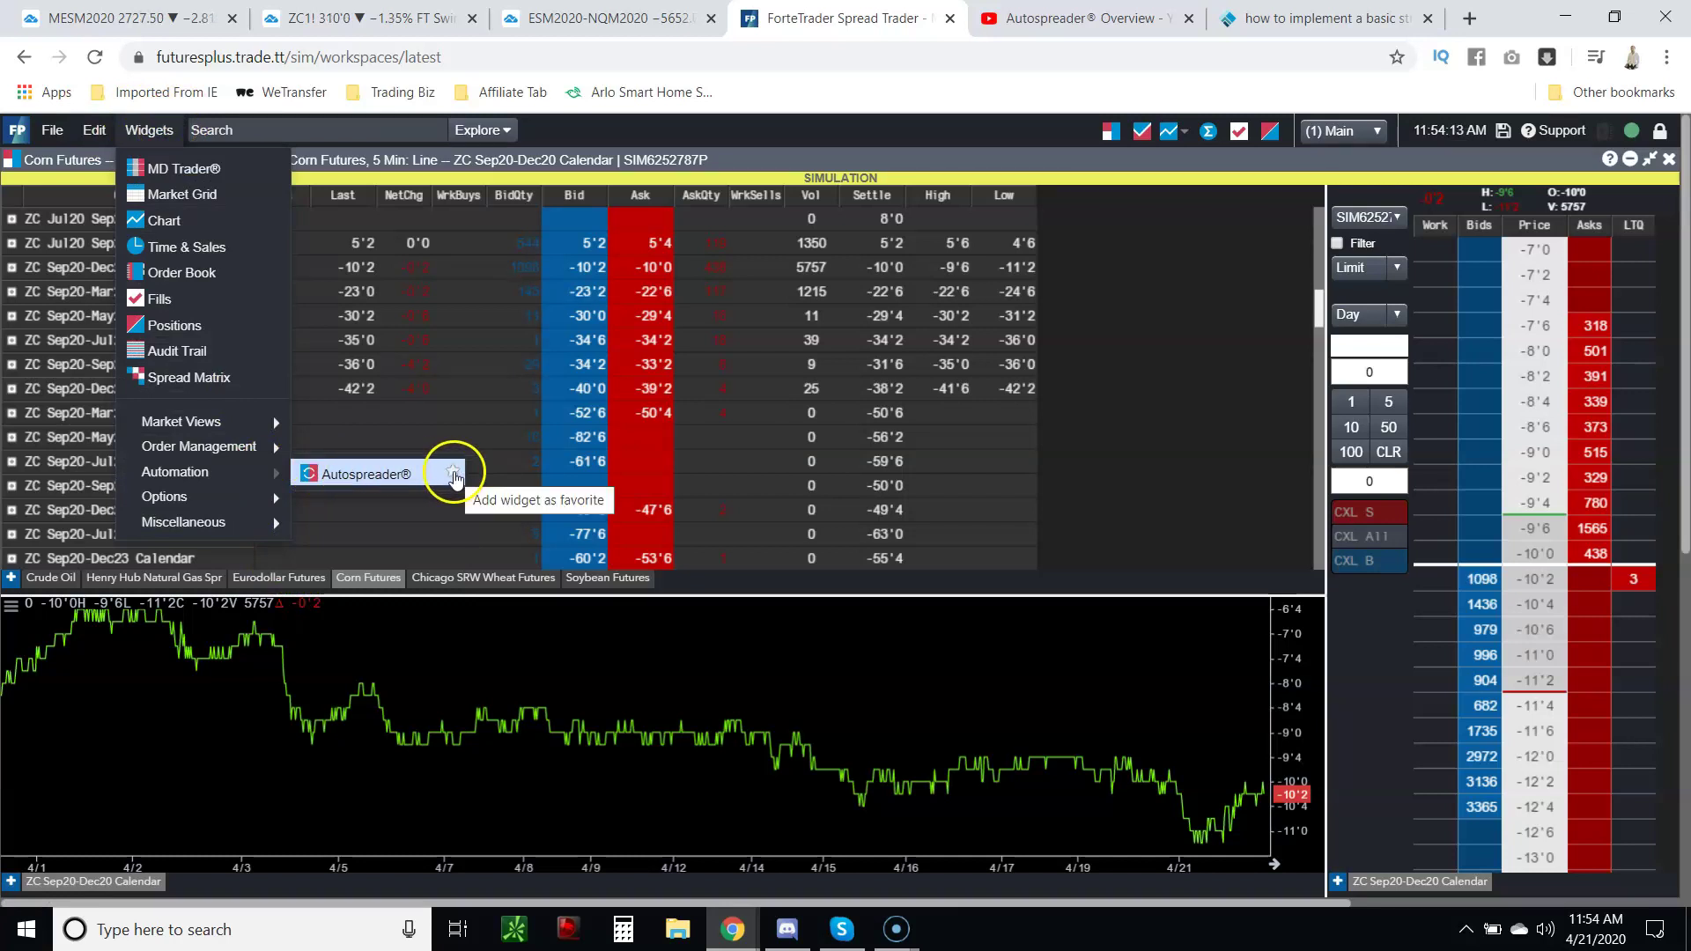
left_click(454, 476)
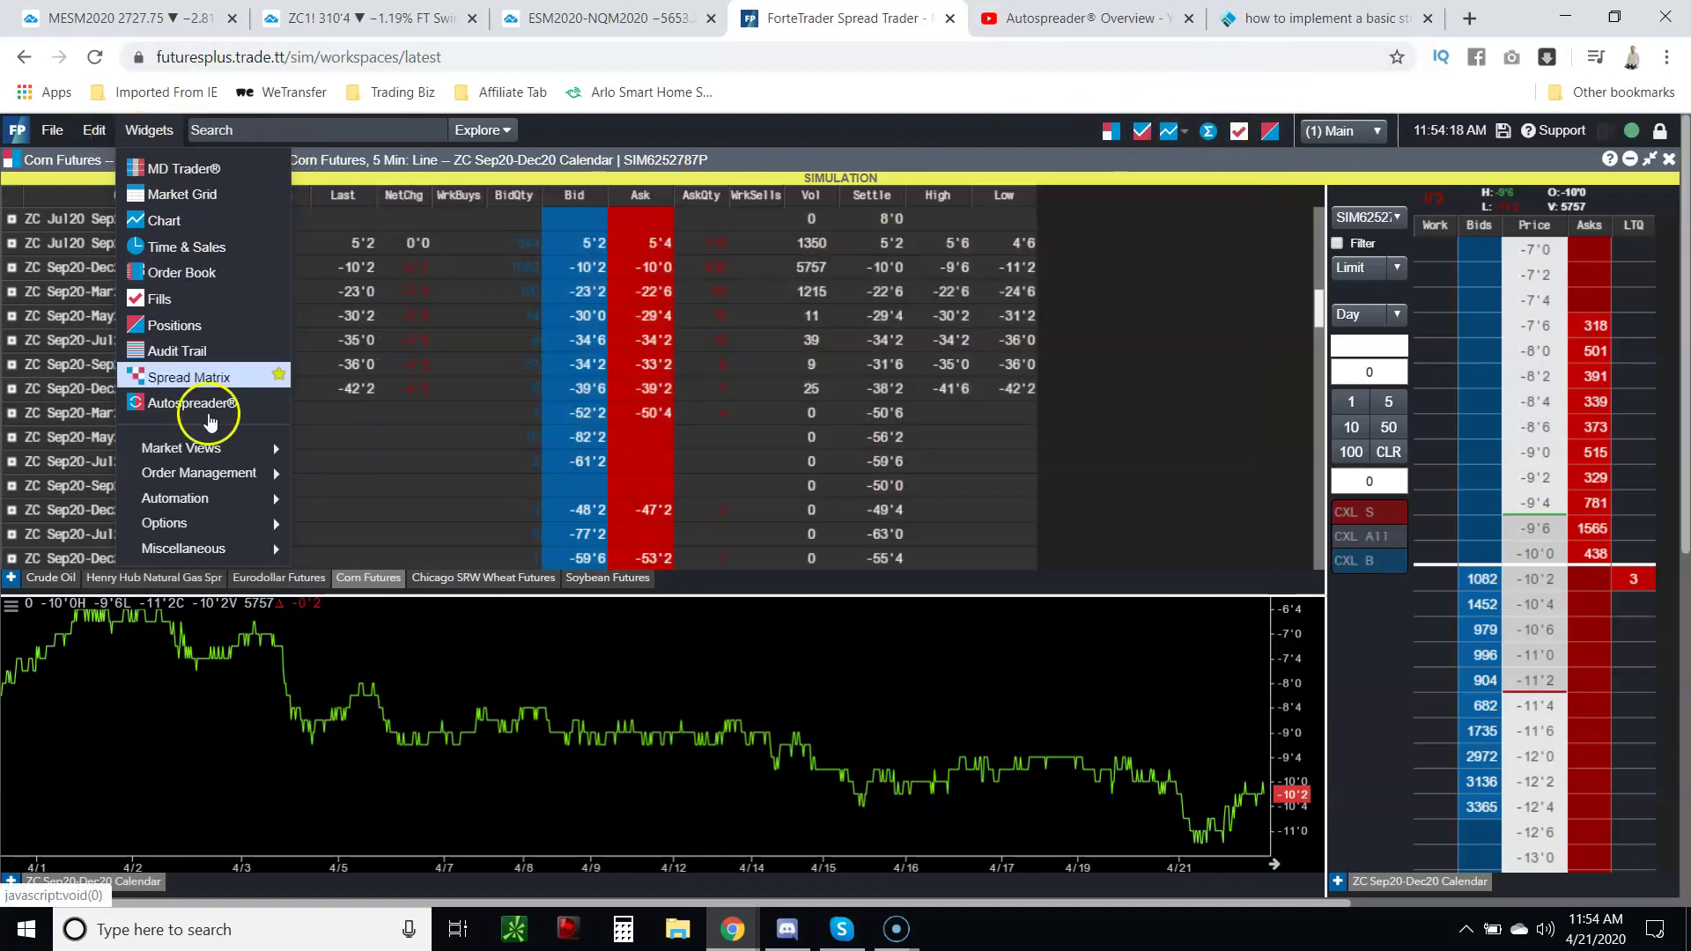
mouse_move(226, 496)
left_click(391, 504)
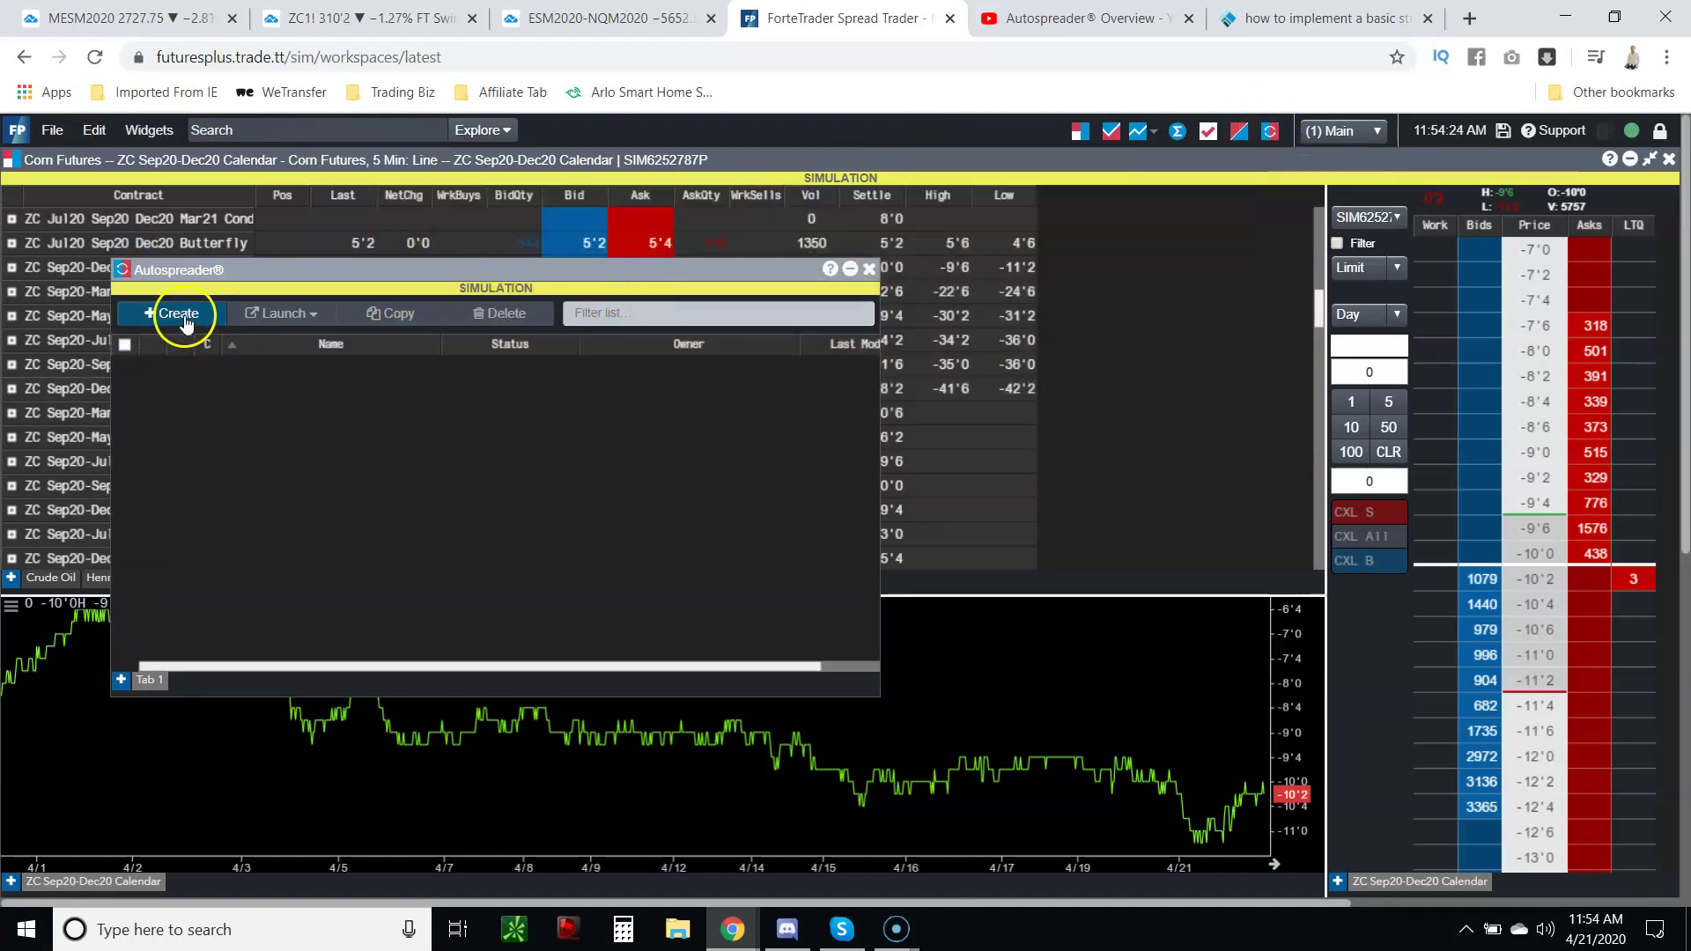
- Start a new spread with ES Jun20 as the first leg and NQ Jun20 as the second
left_click(181, 314)
left_click(411, 487)
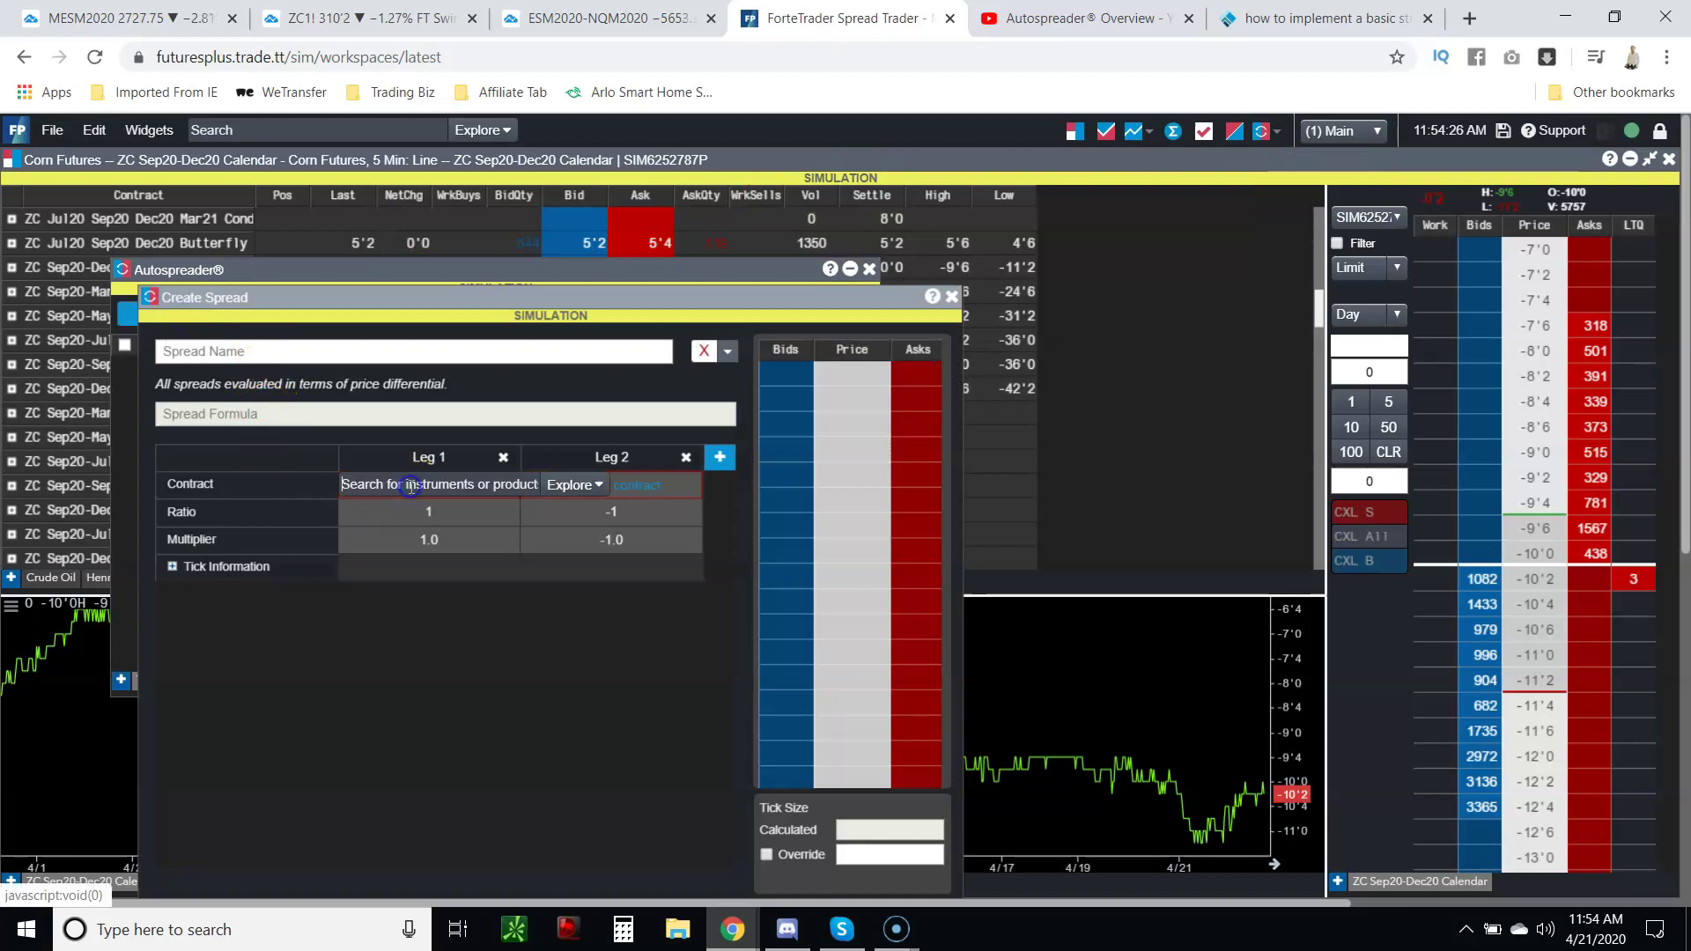
type("es")
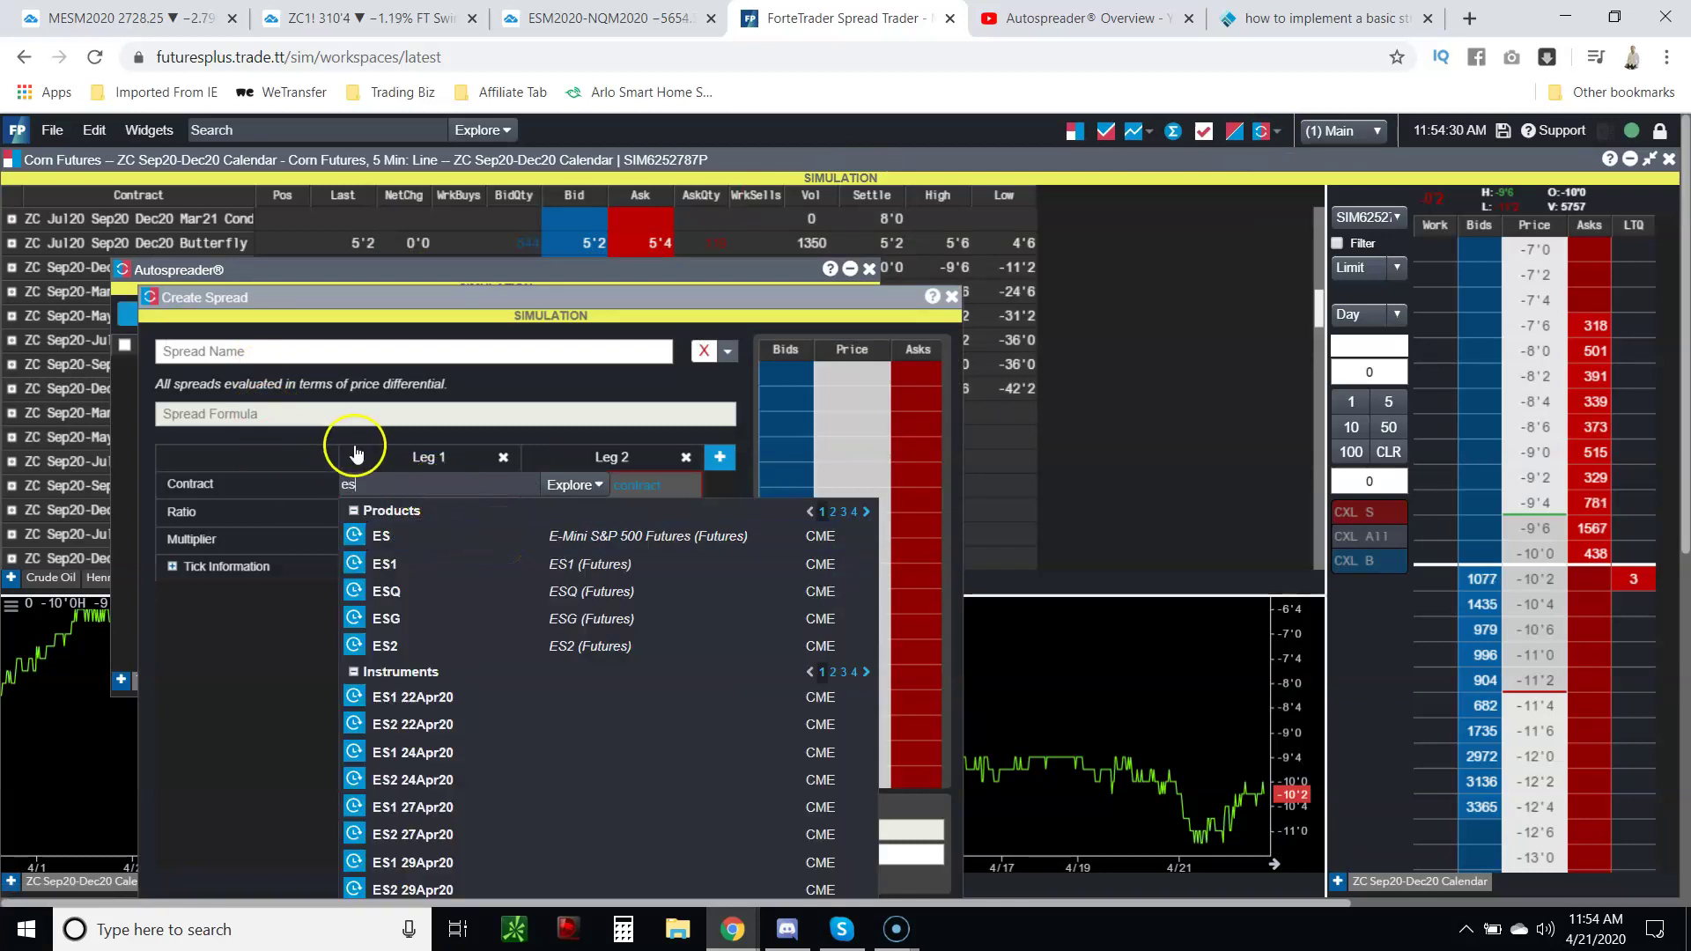
type("/es")
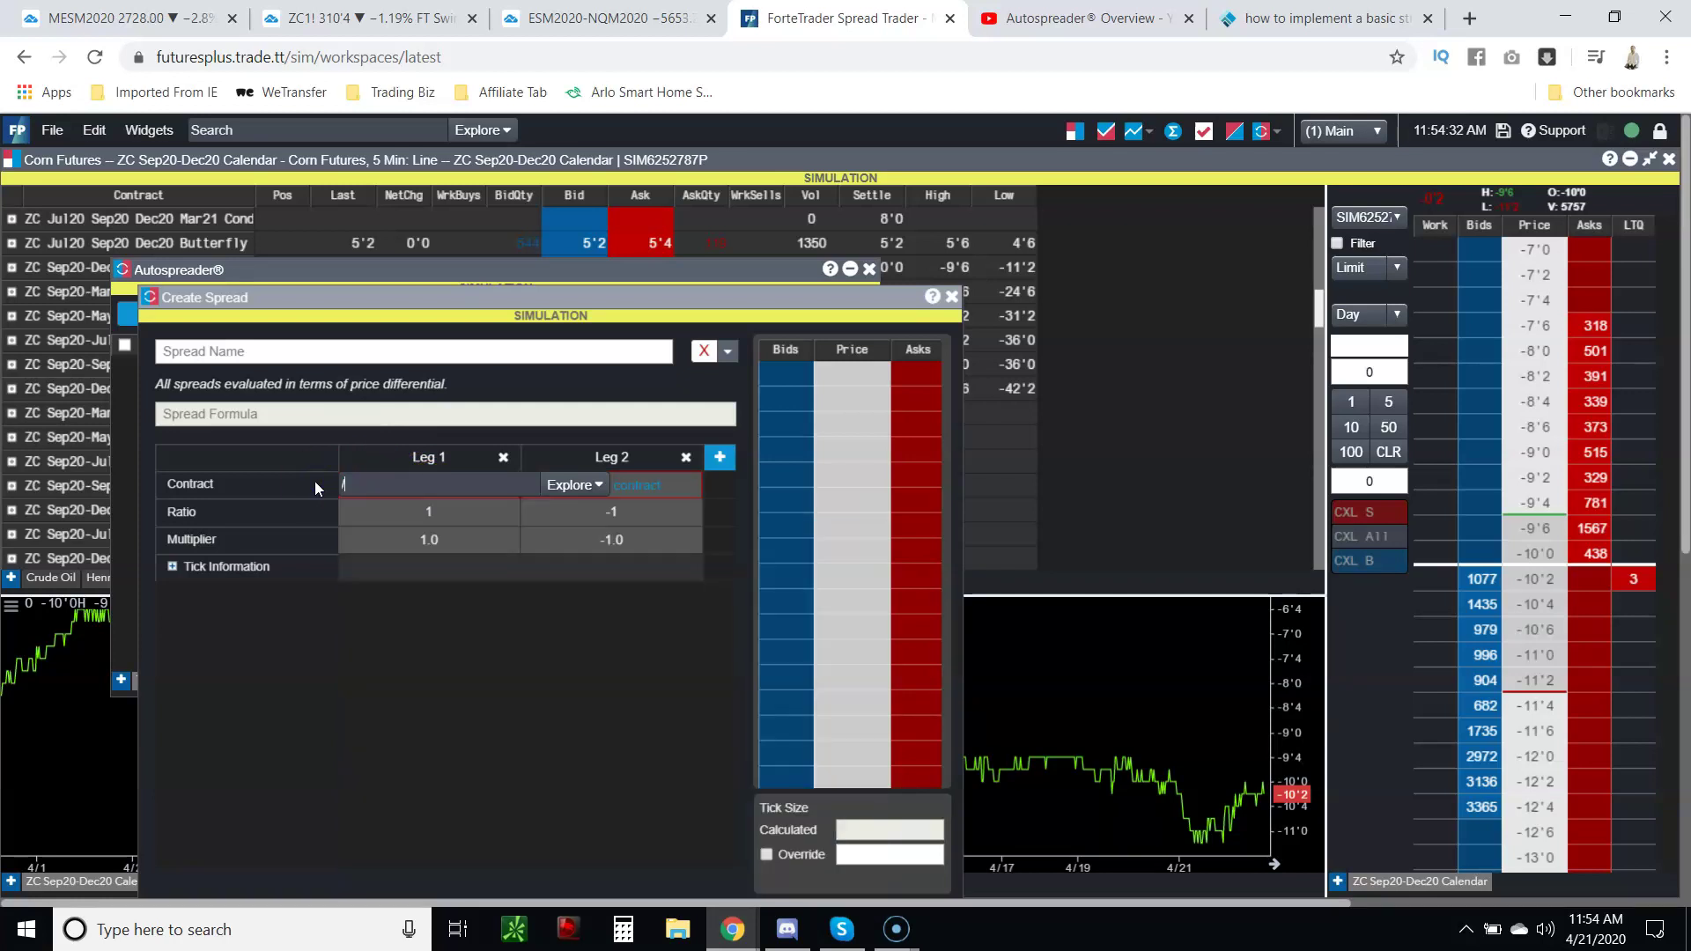
left_click(464, 576)
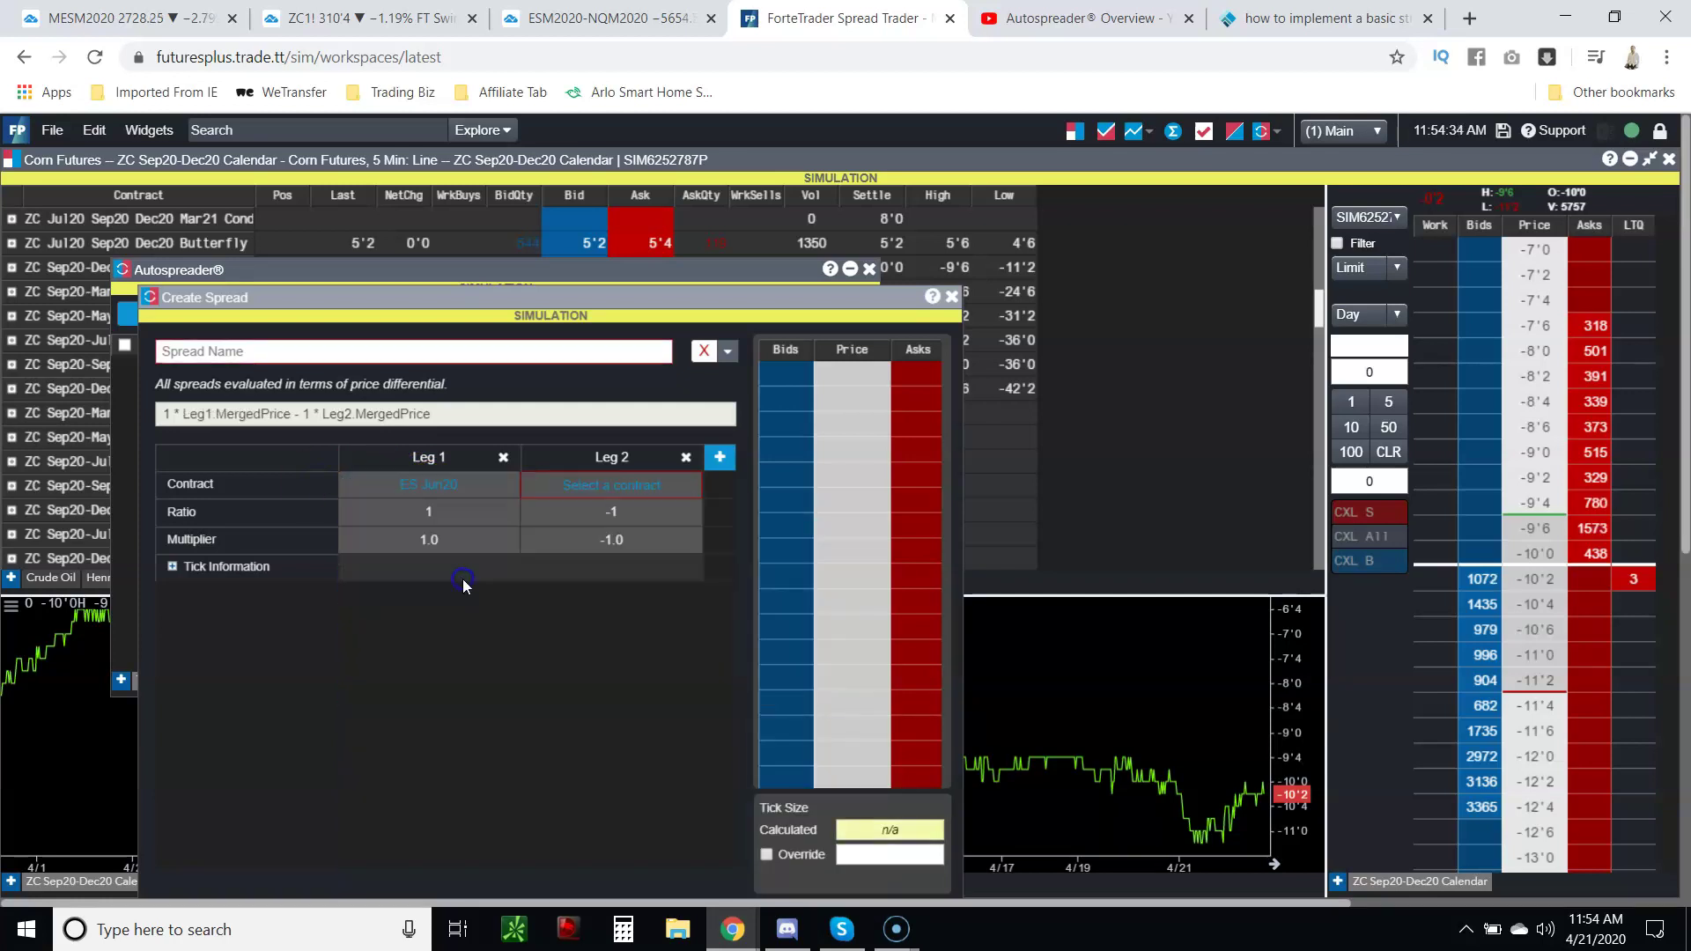
left_click(612, 485)
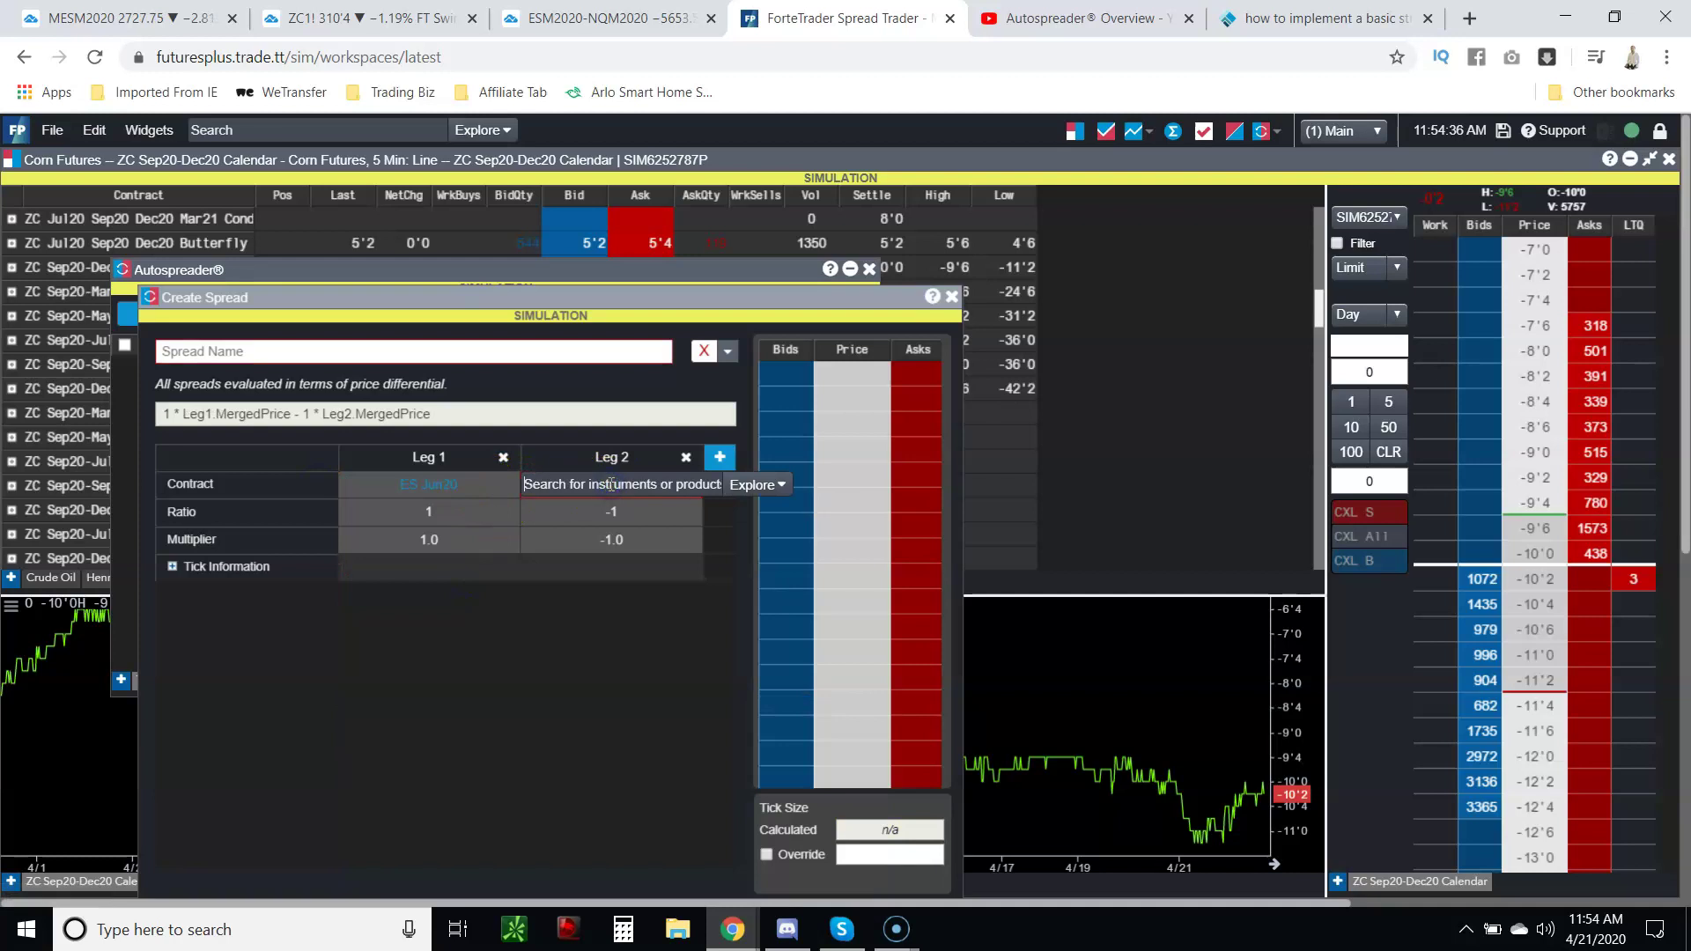
type("/")
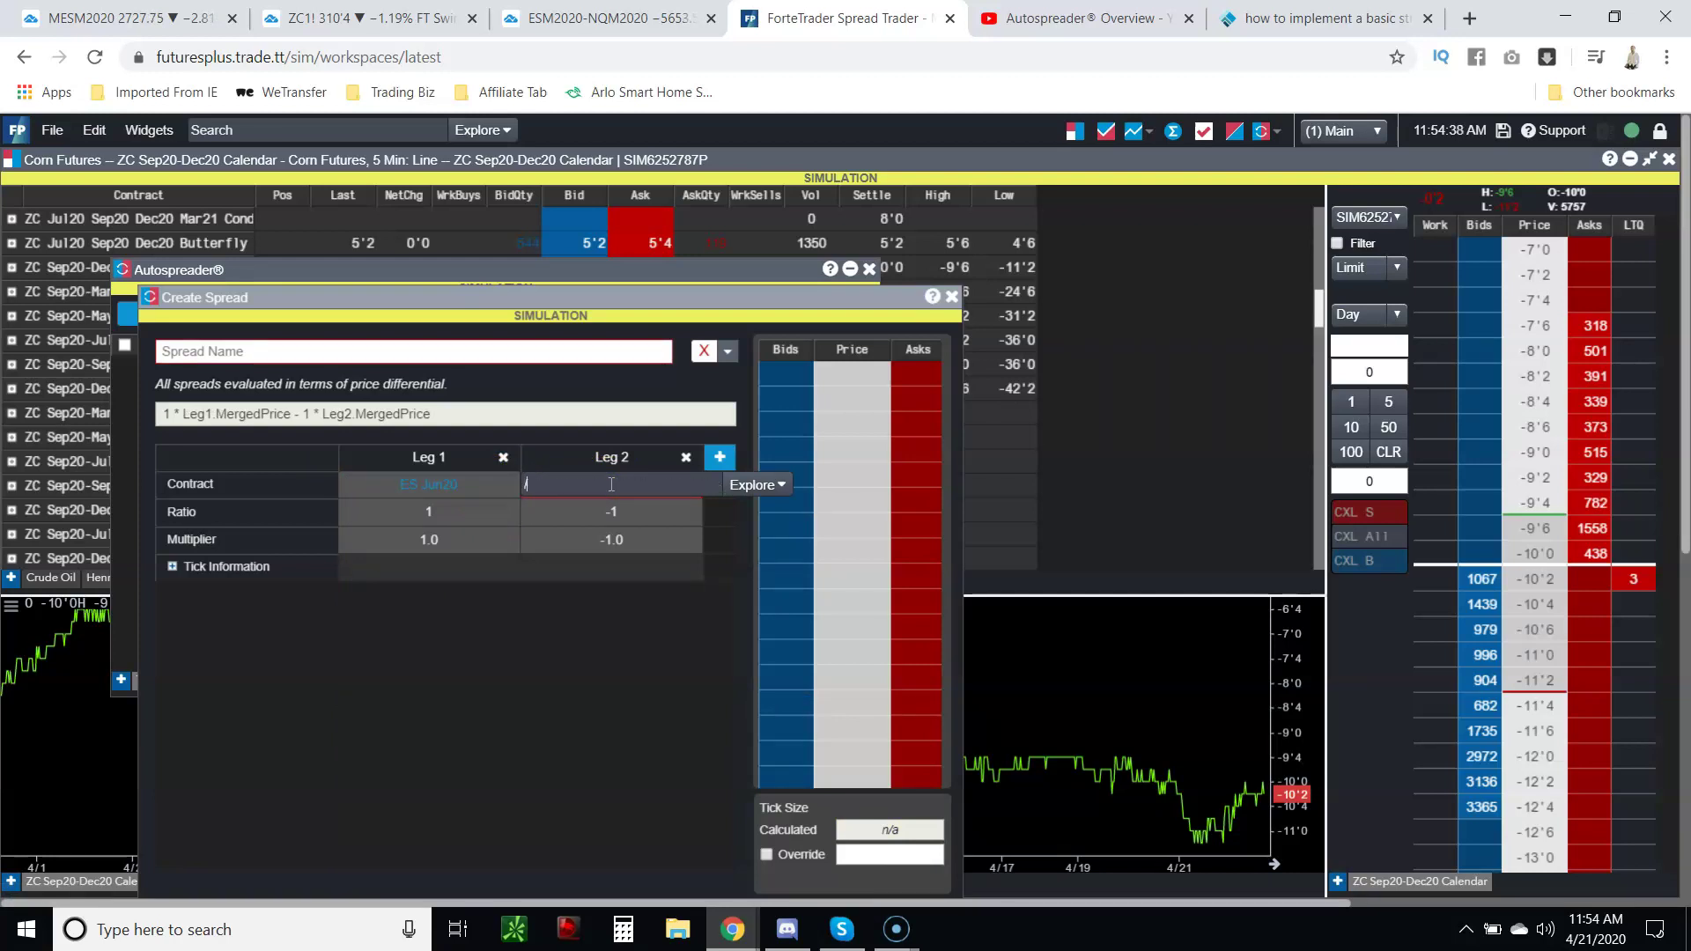
type("nq")
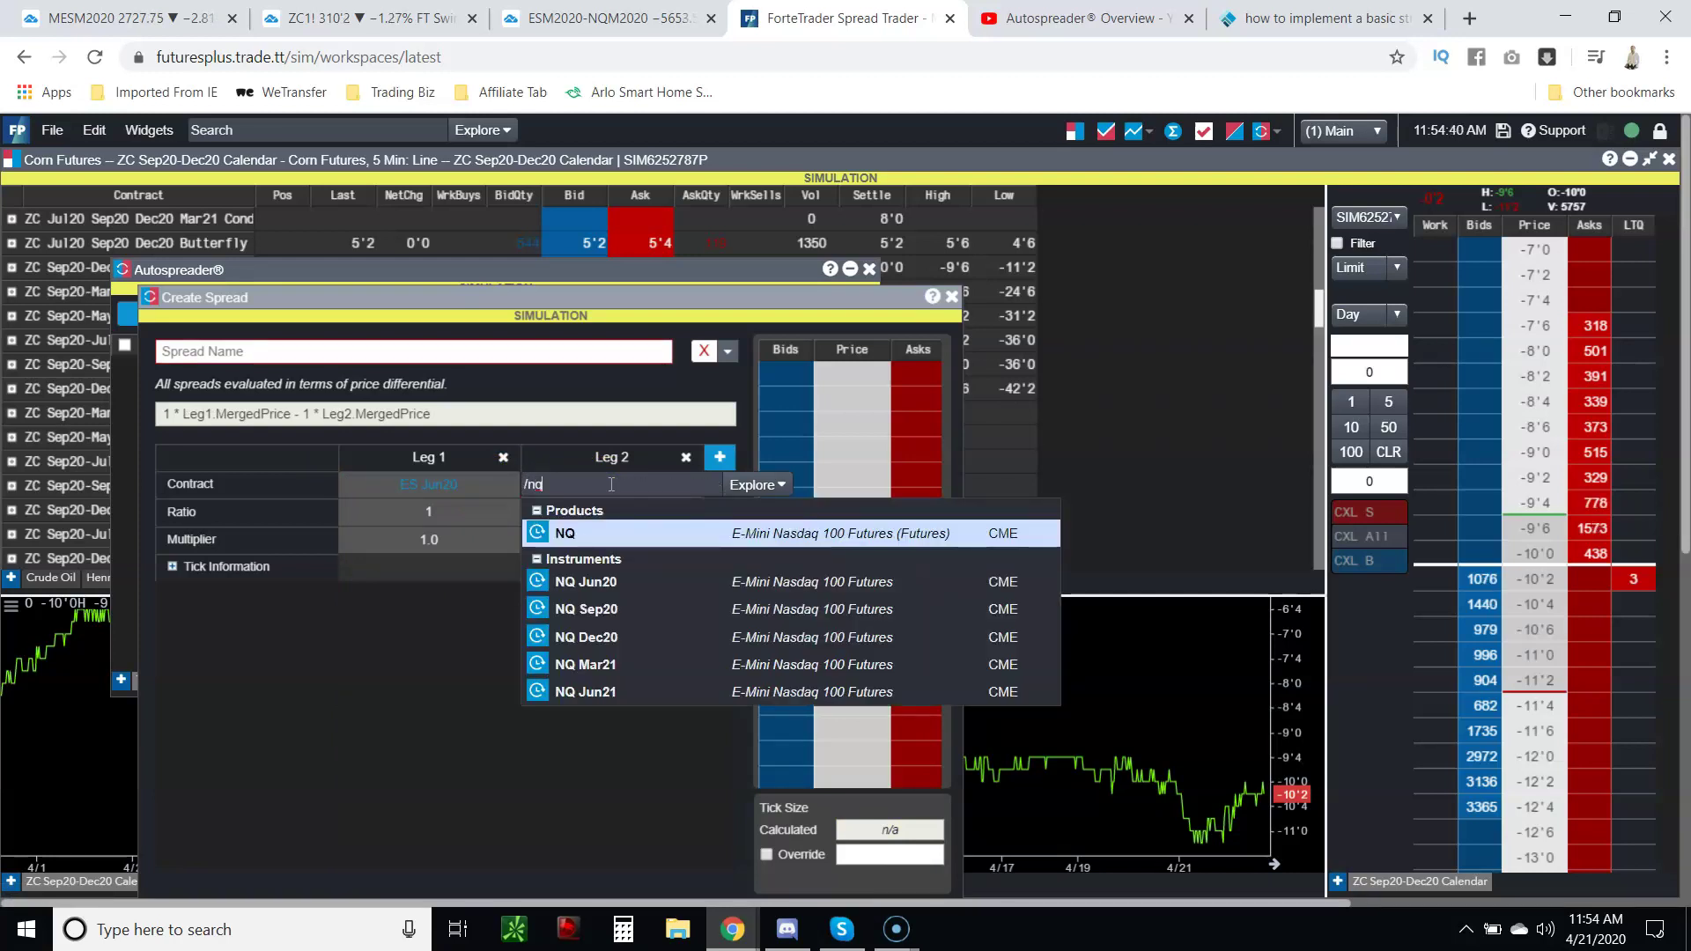
left_click(642, 581)
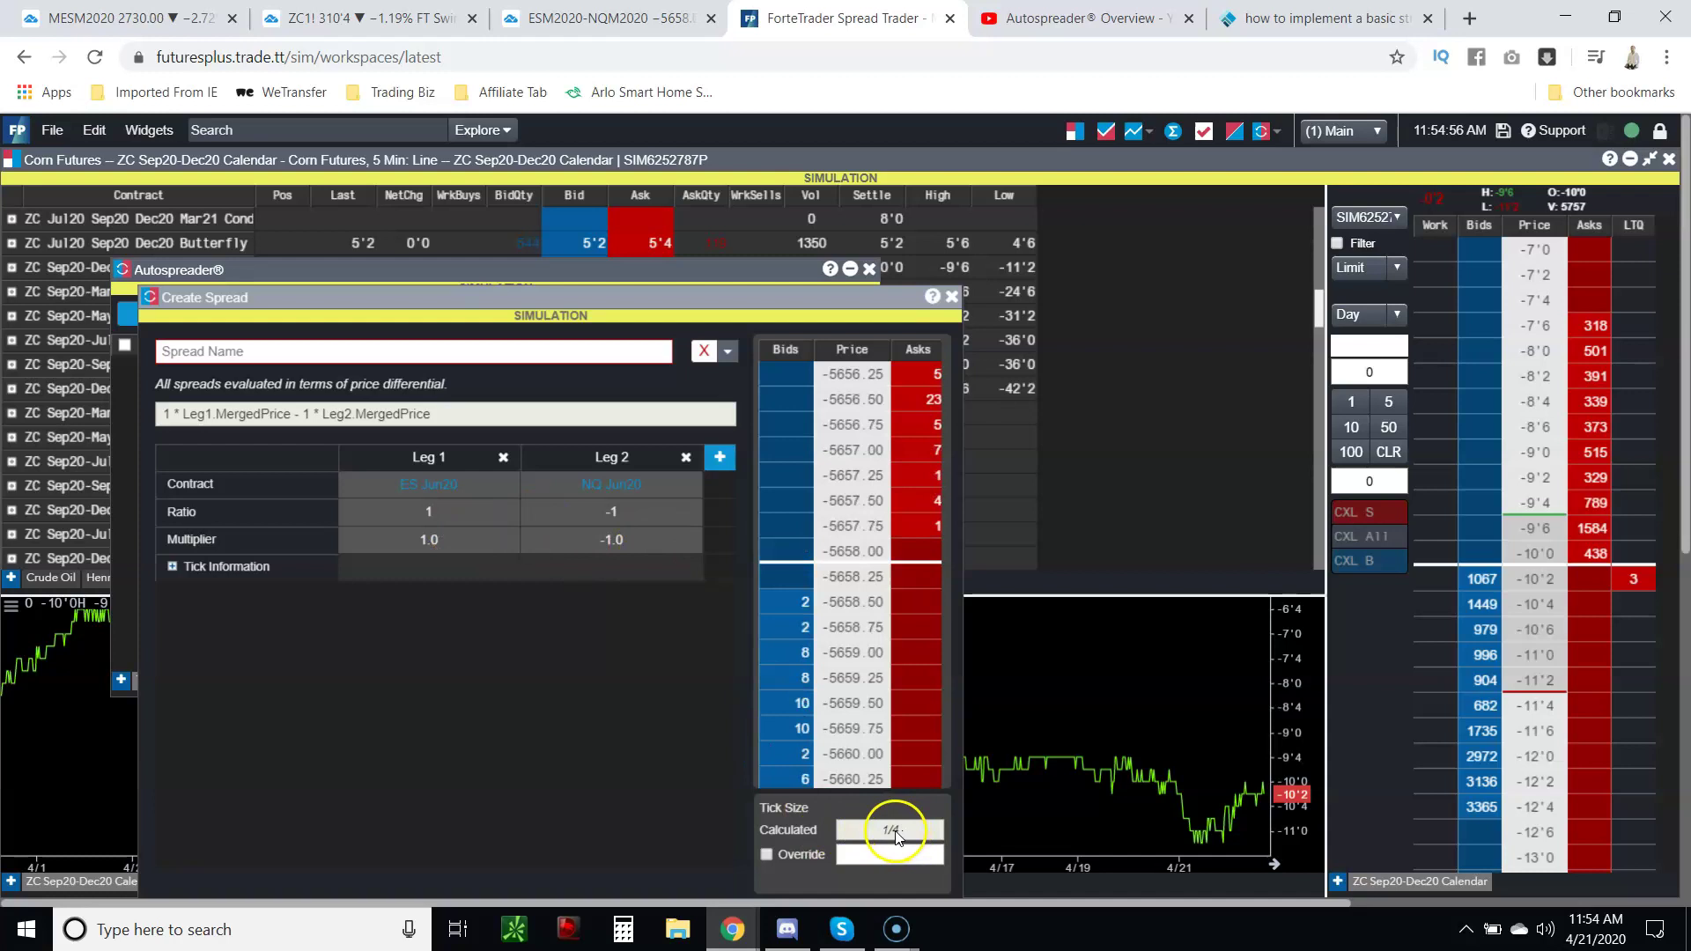
- Leave tick size override unchecked, name the spread 'ES-NQ' and apply it
left_click(763, 854)
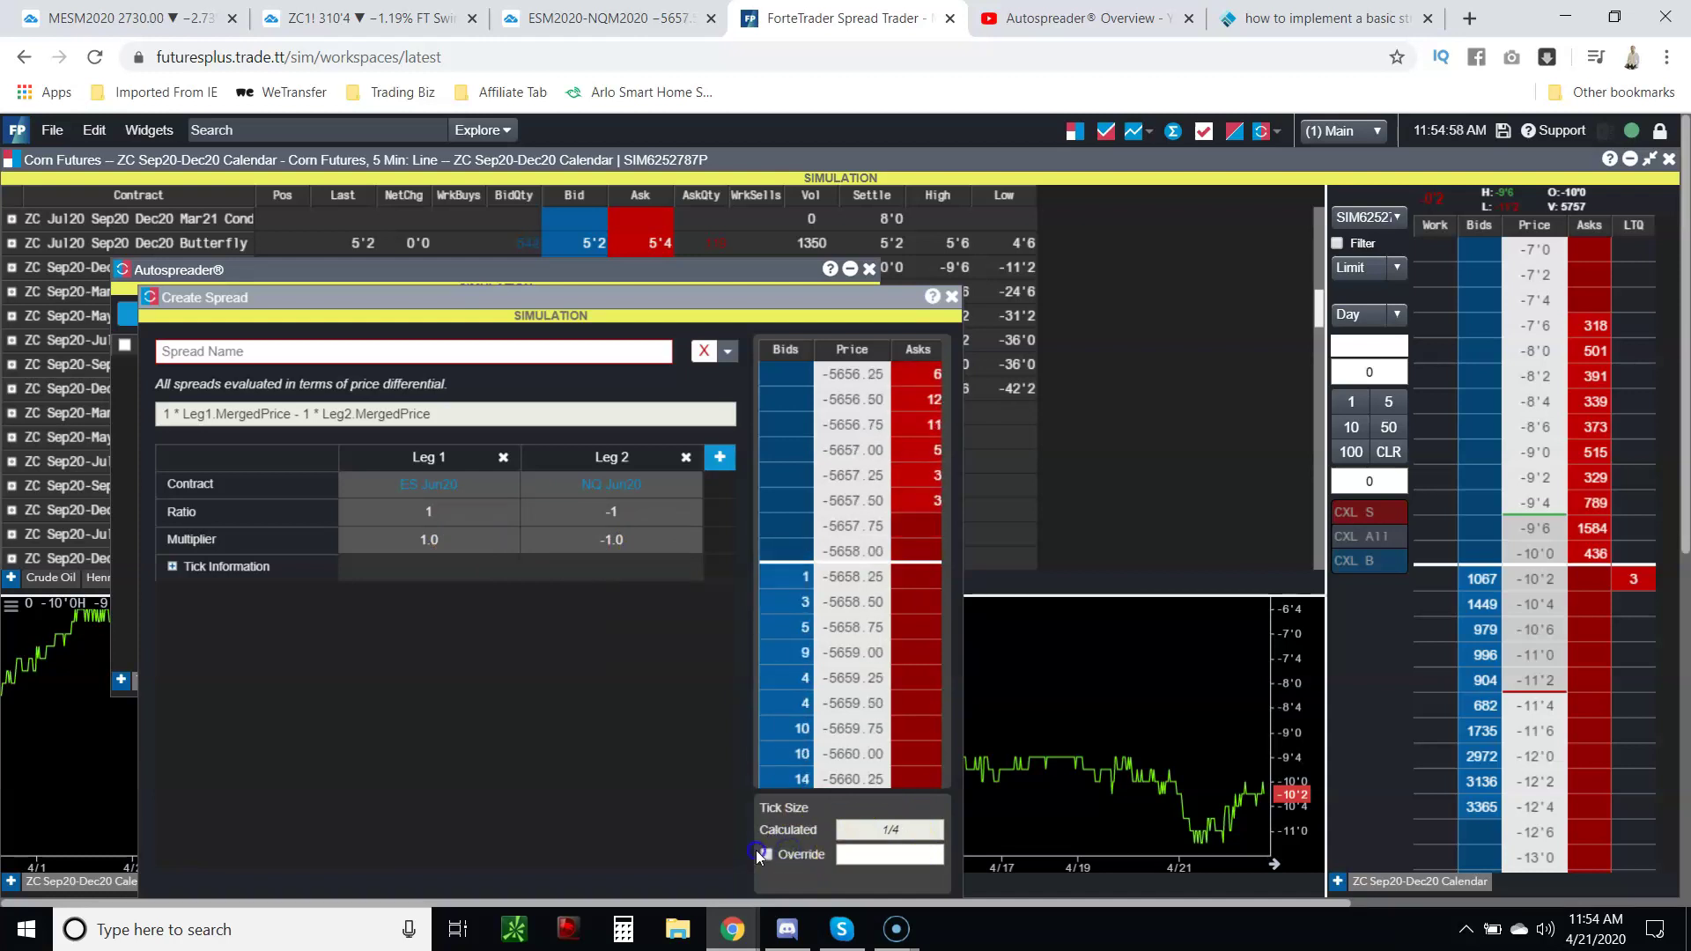
left_click(766, 854)
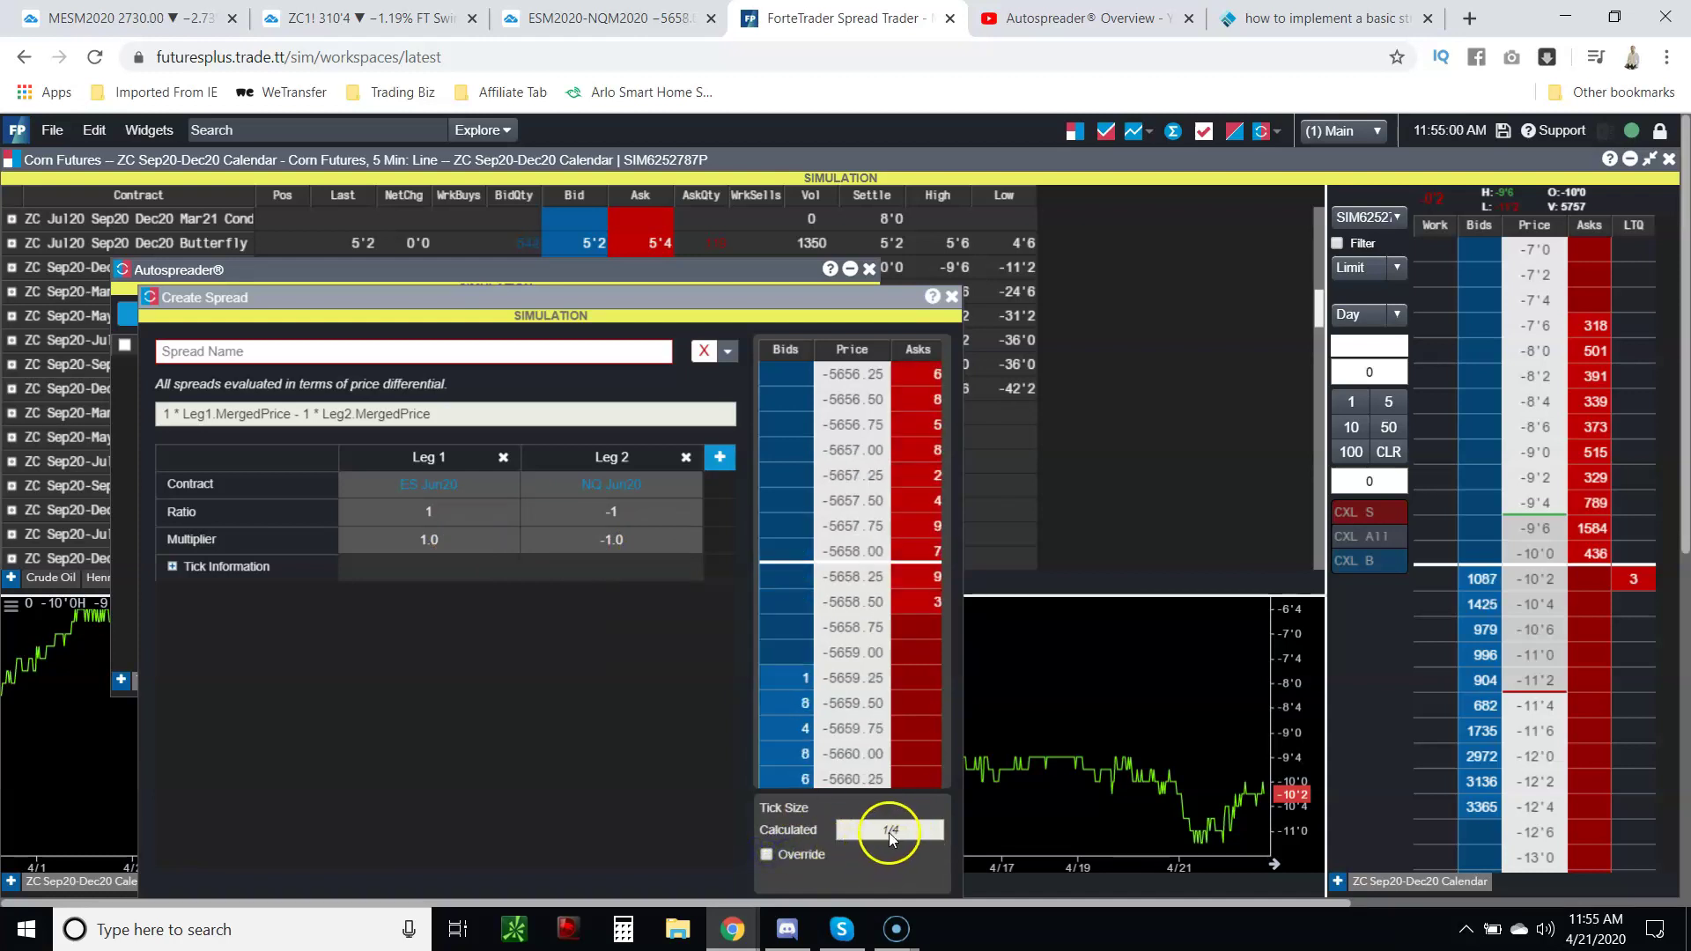
scroll(695, 714, "down", 2)
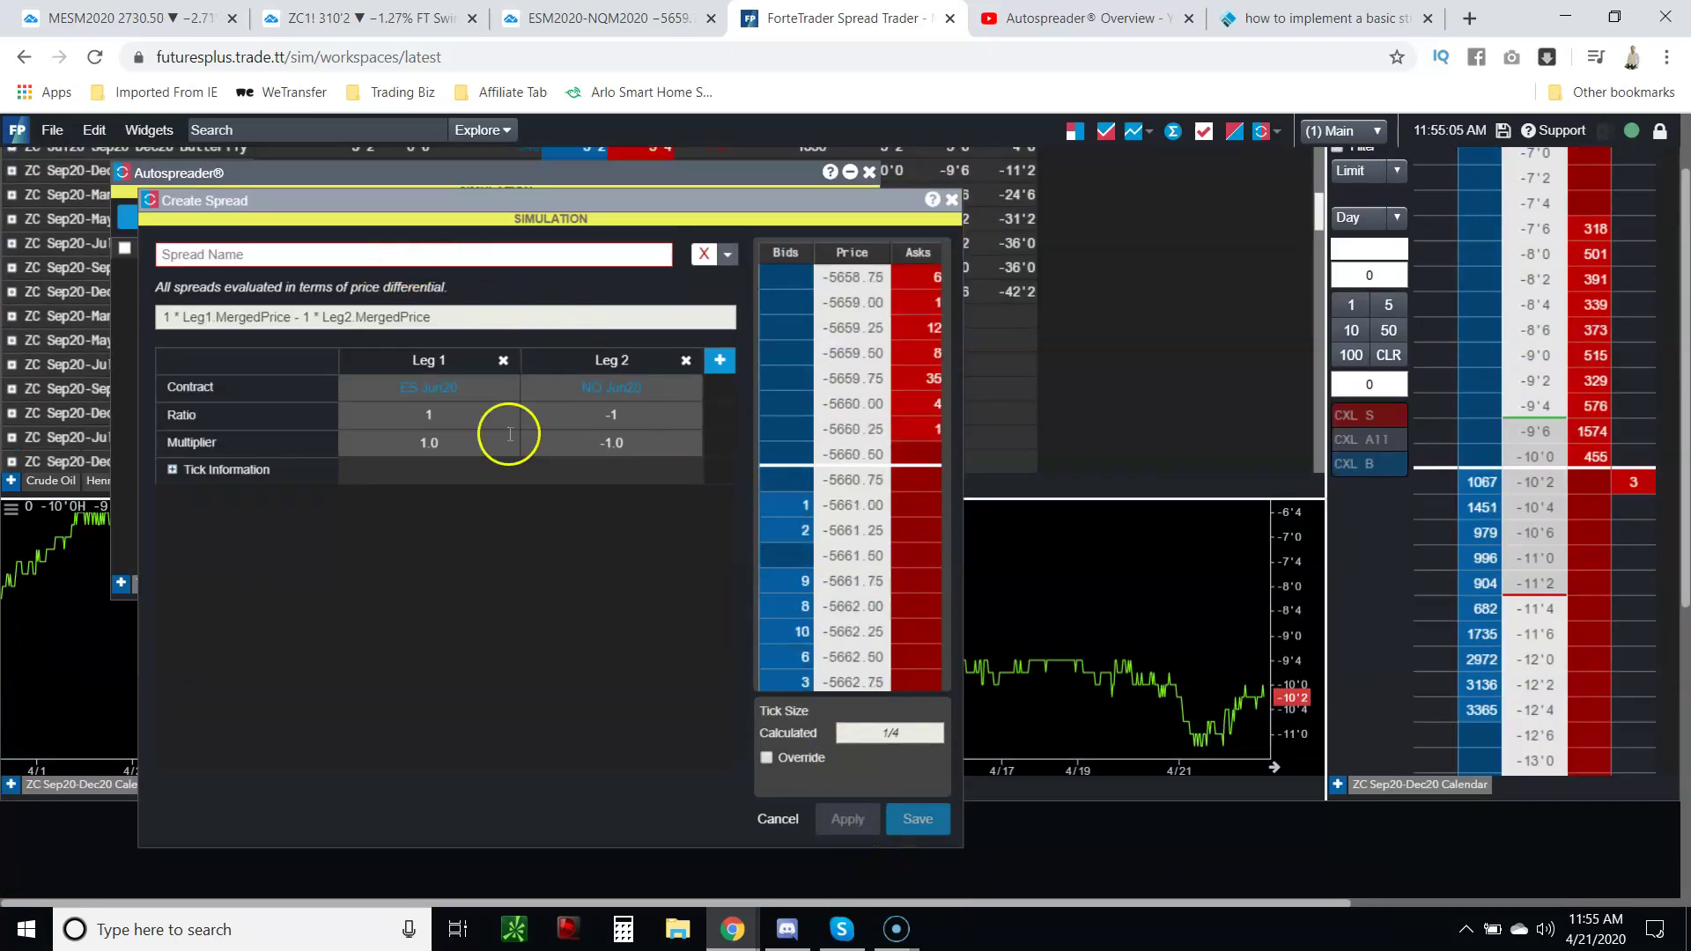
left_click(326, 246)
type("ES")
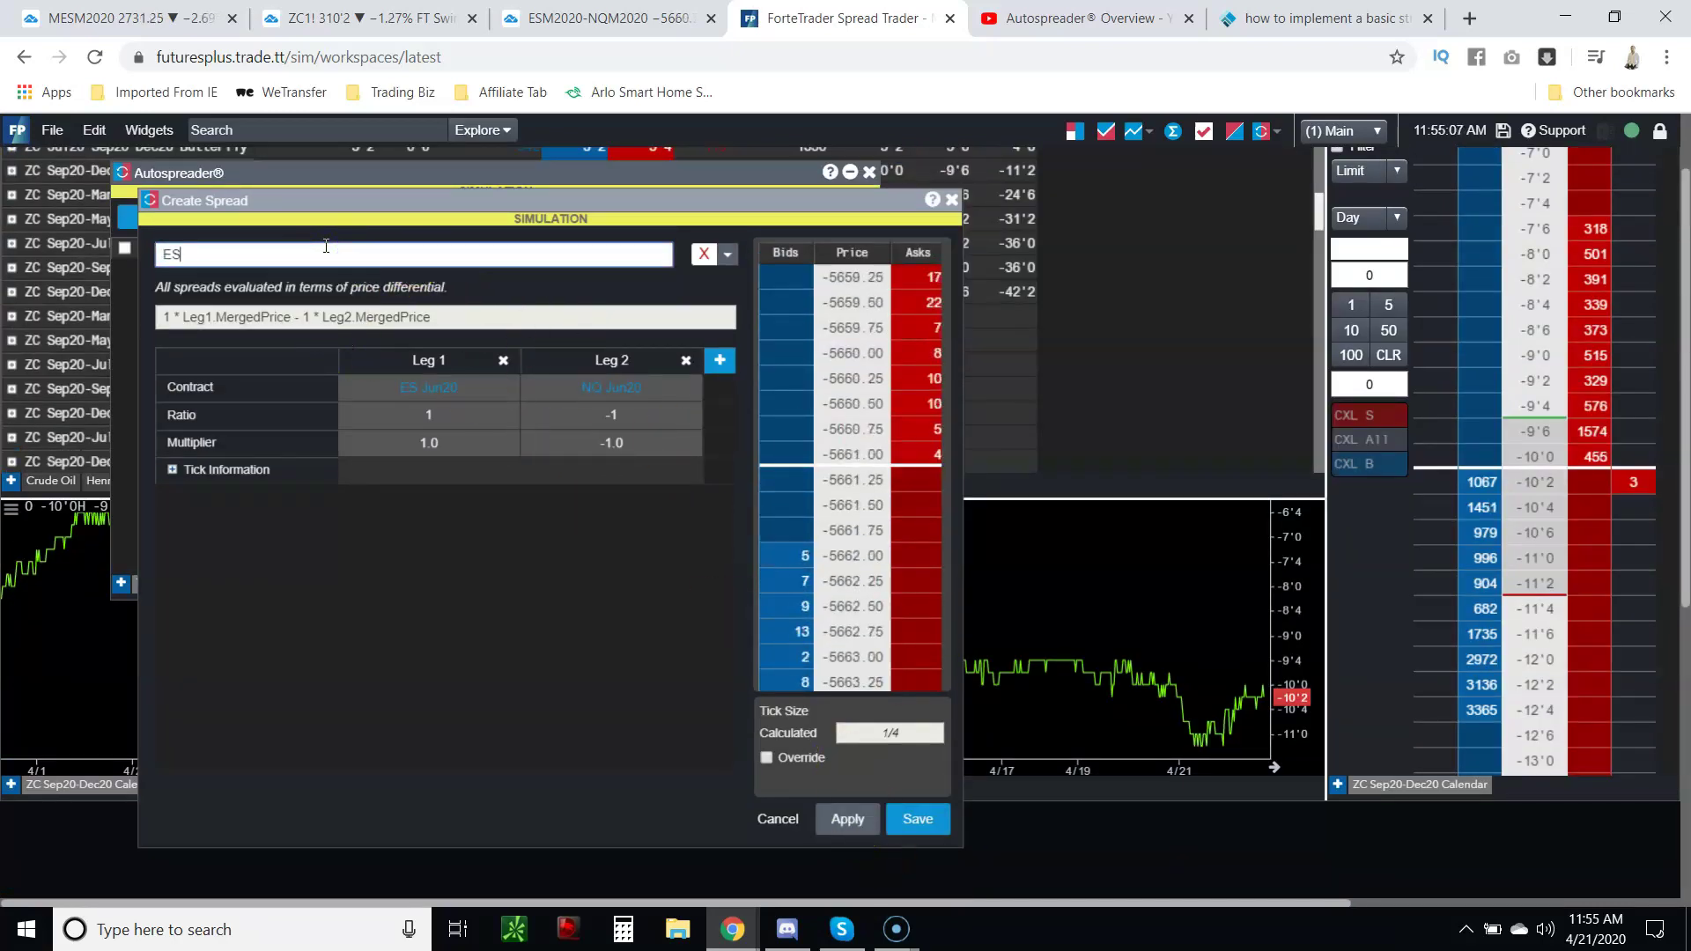
type("-")
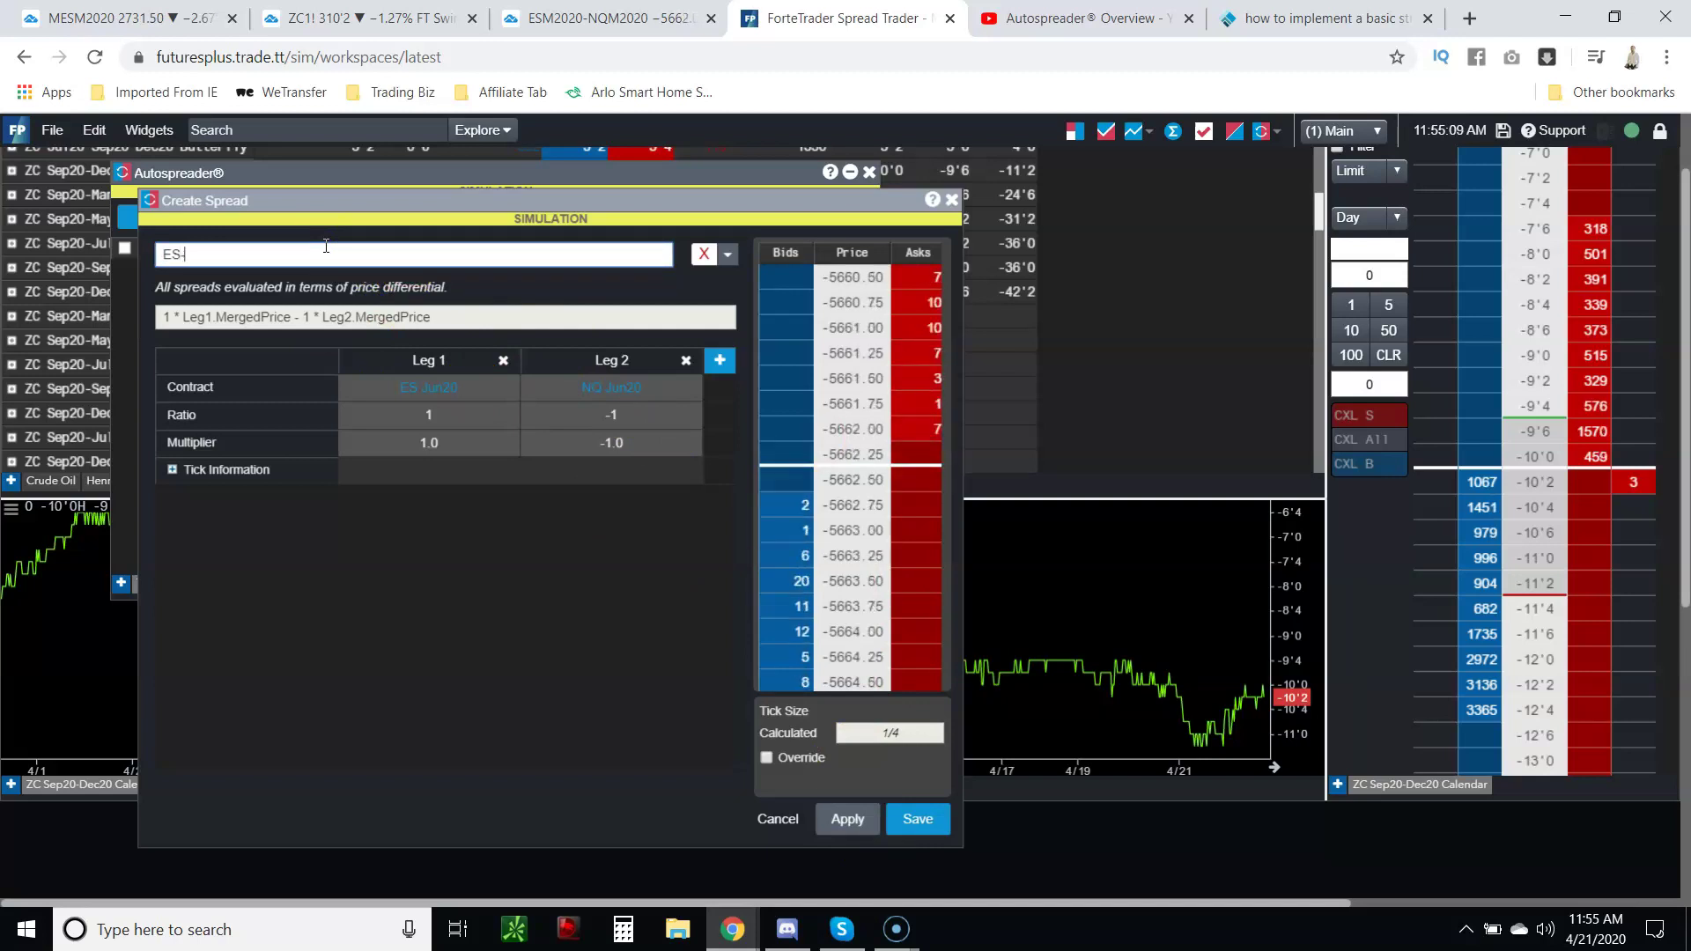
type("NQ")
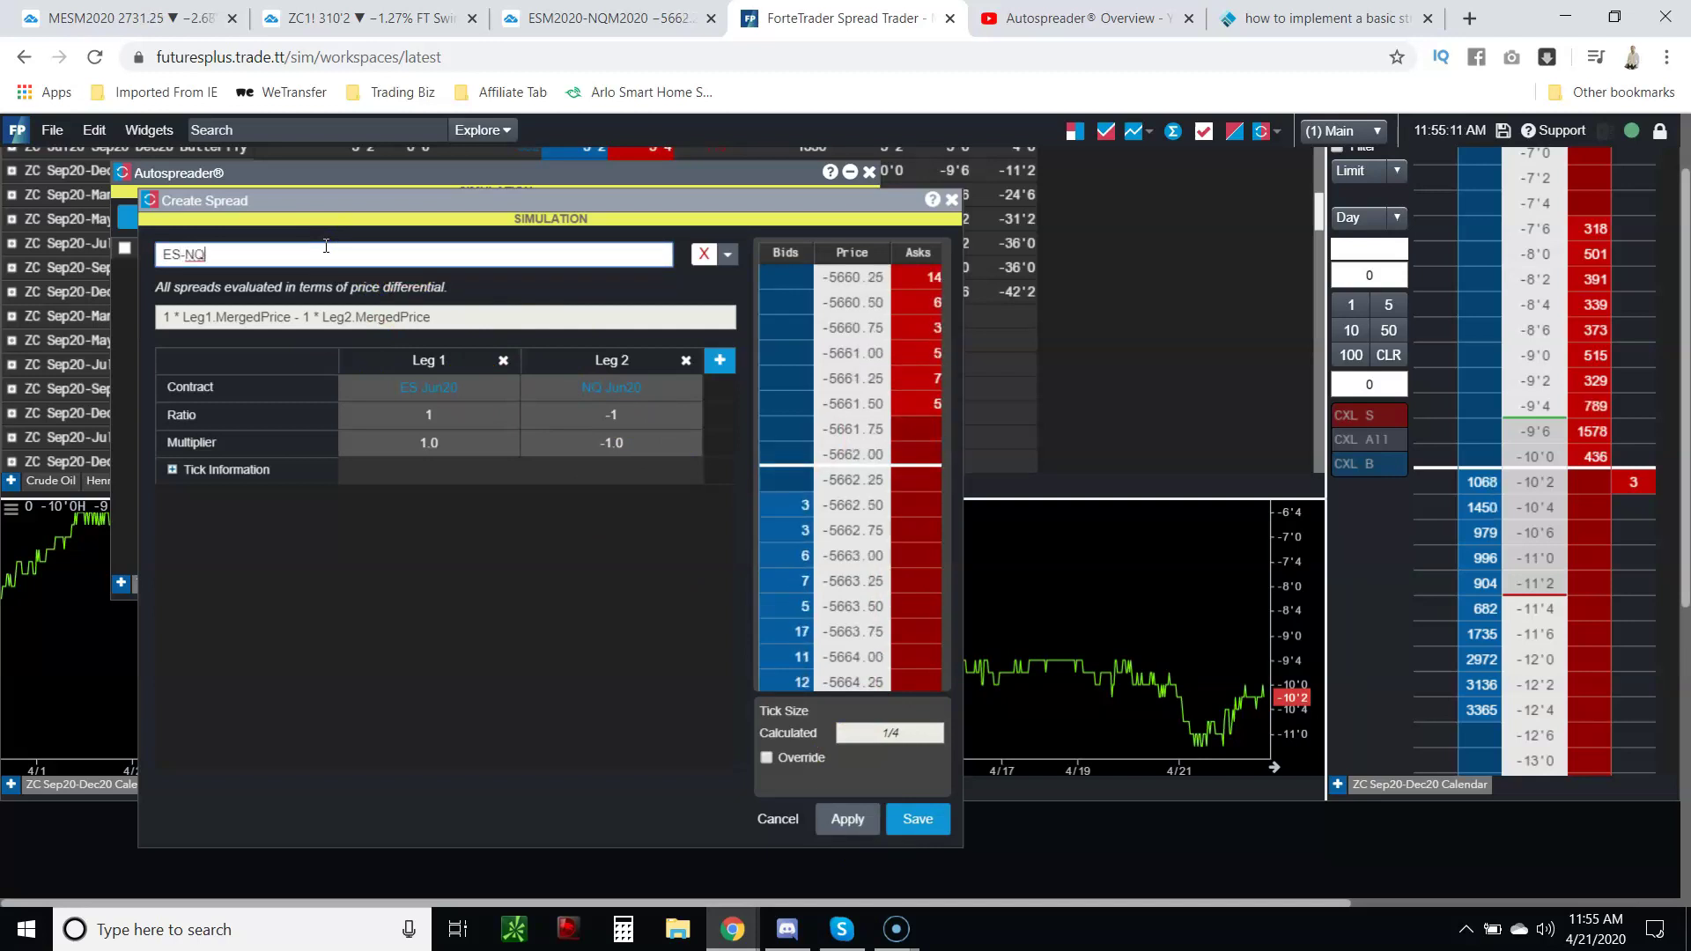
left_click(861, 820)
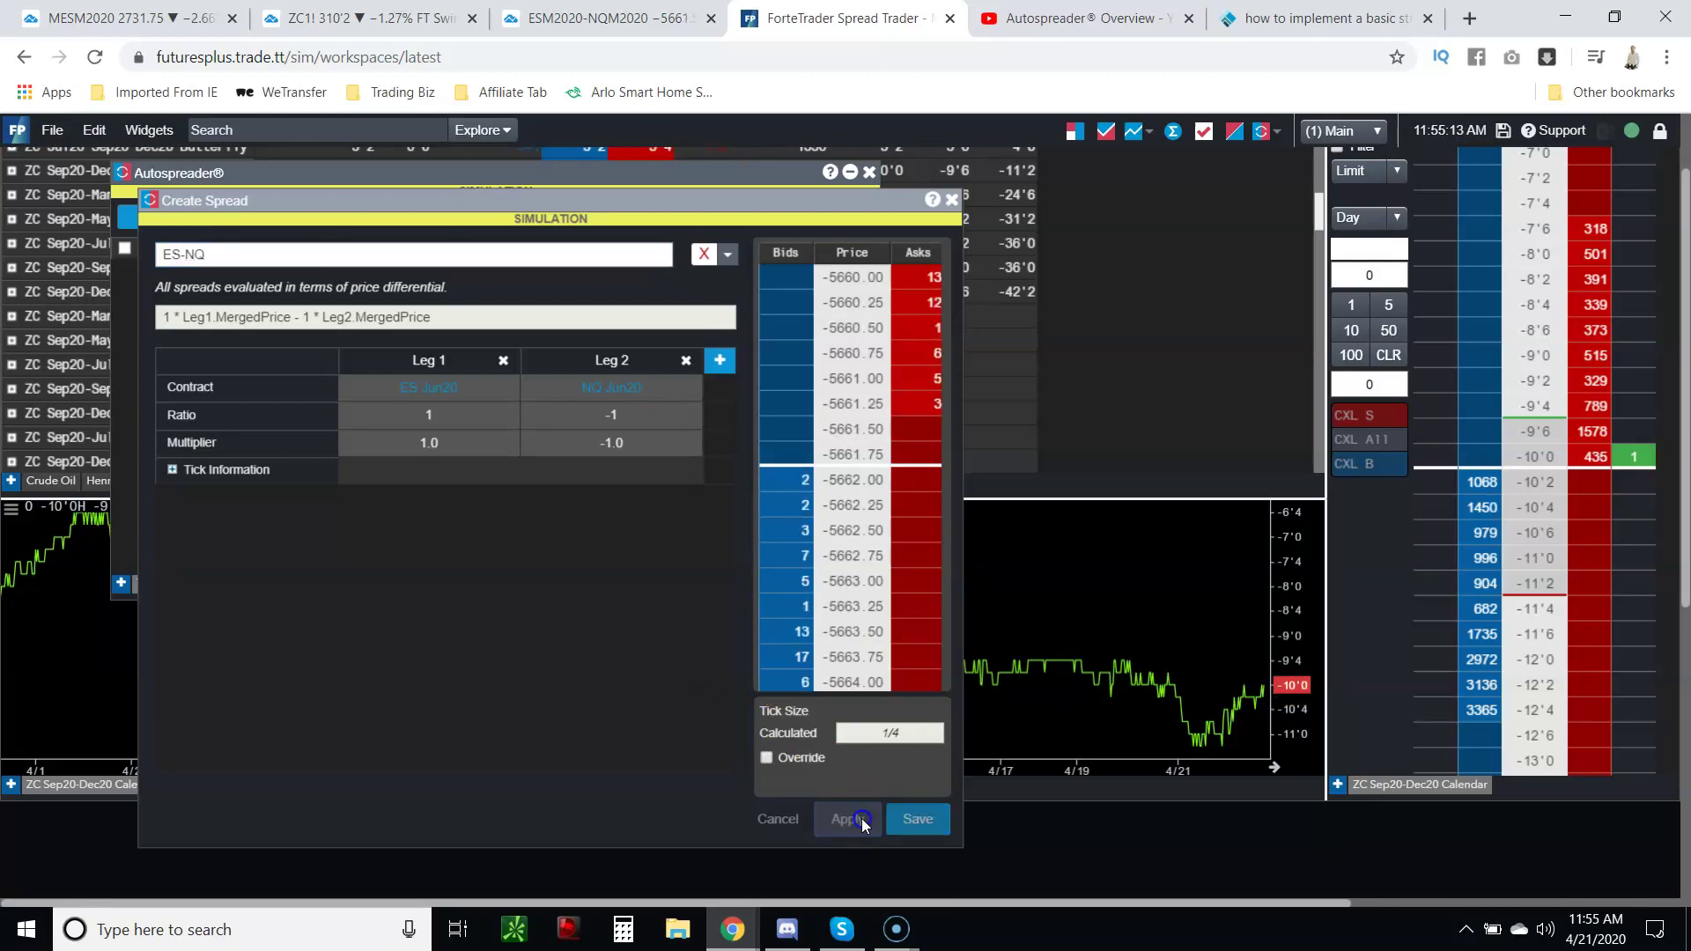
- Close the spread dialog, move the Autospreader list aside, and launch a 1-minute candle chart of ES-NQ
left_click(951, 200)
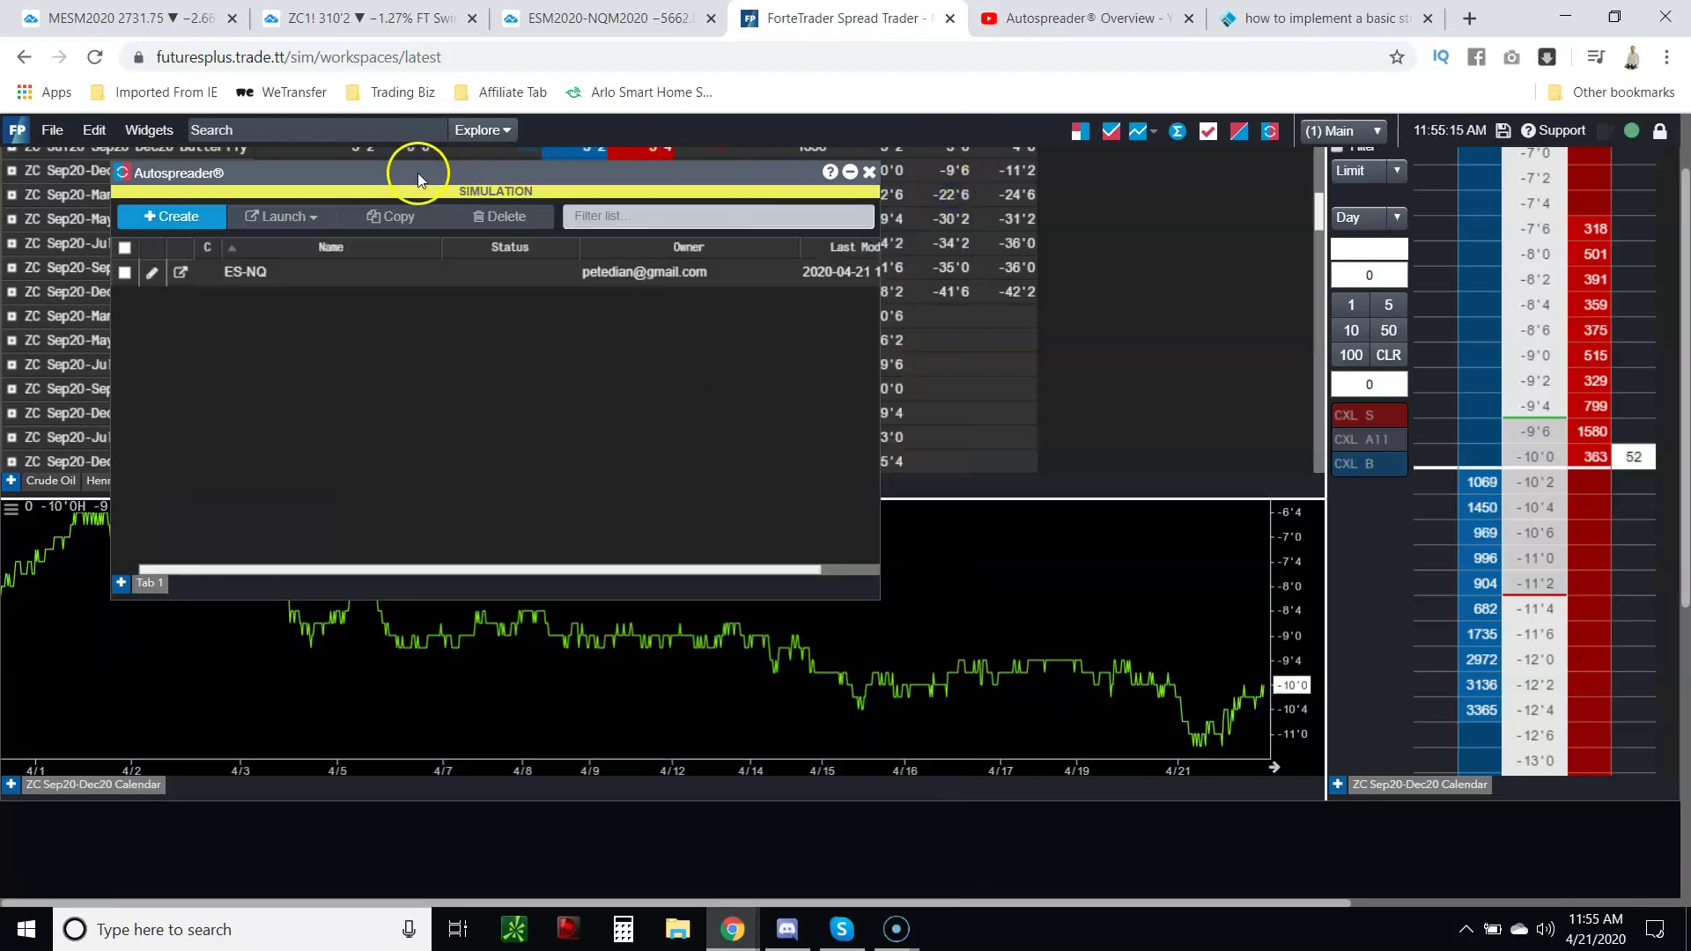
left_click_drag(417, 172, 875, 254)
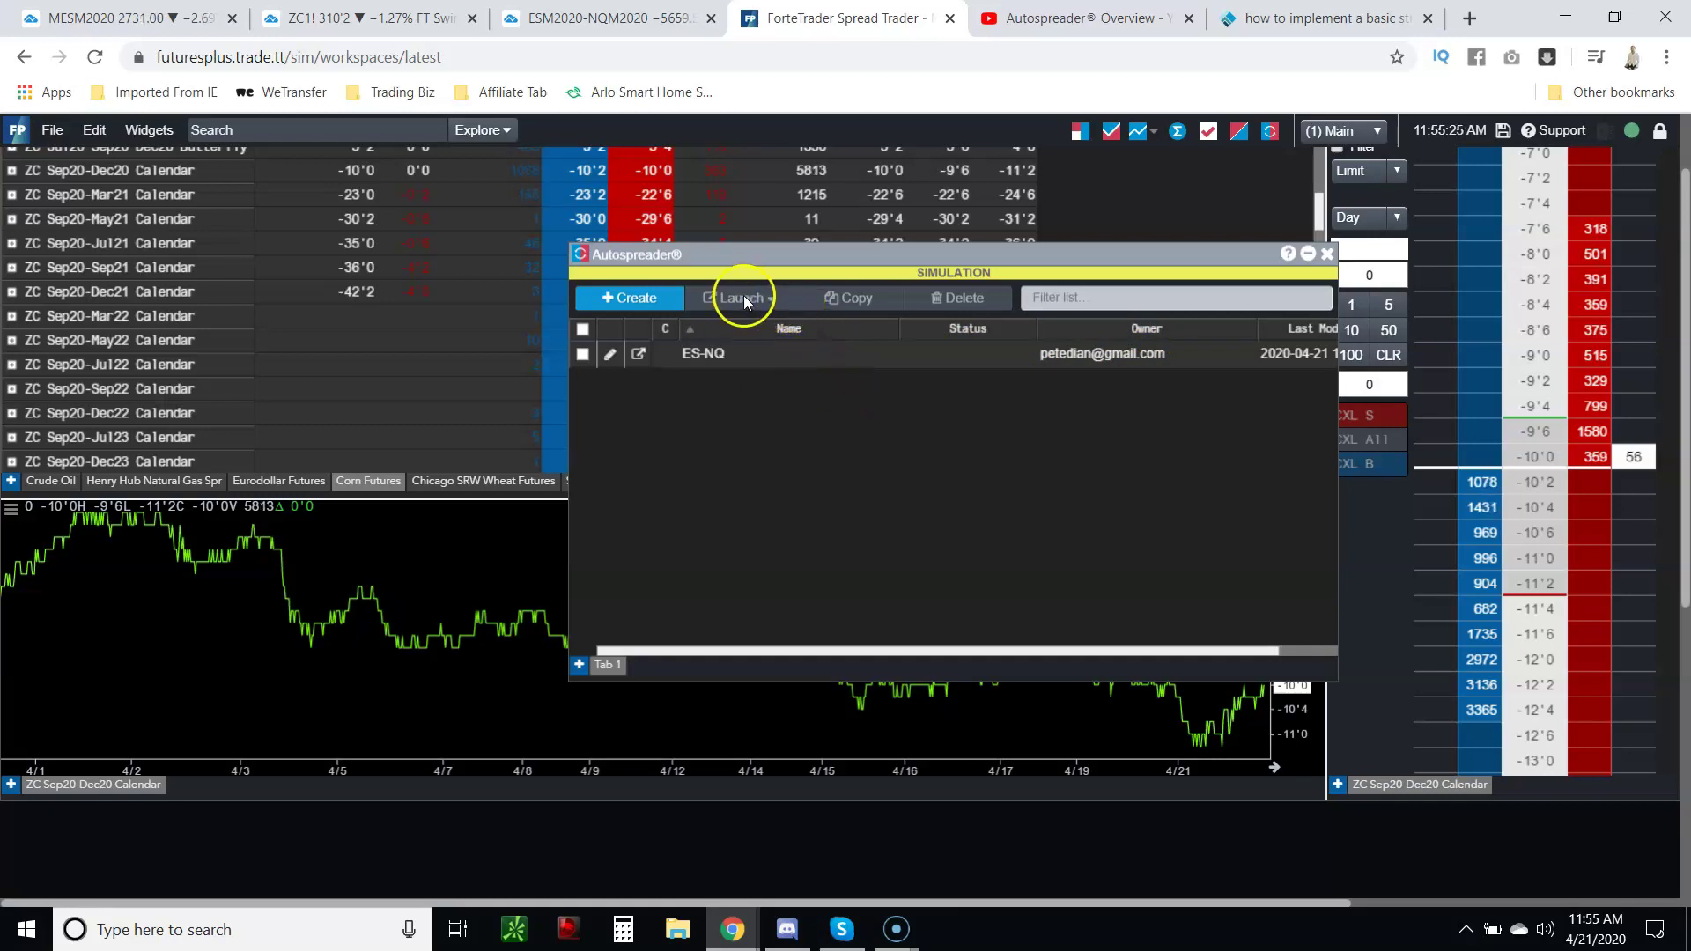
left_click(582, 353)
left_click(772, 299)
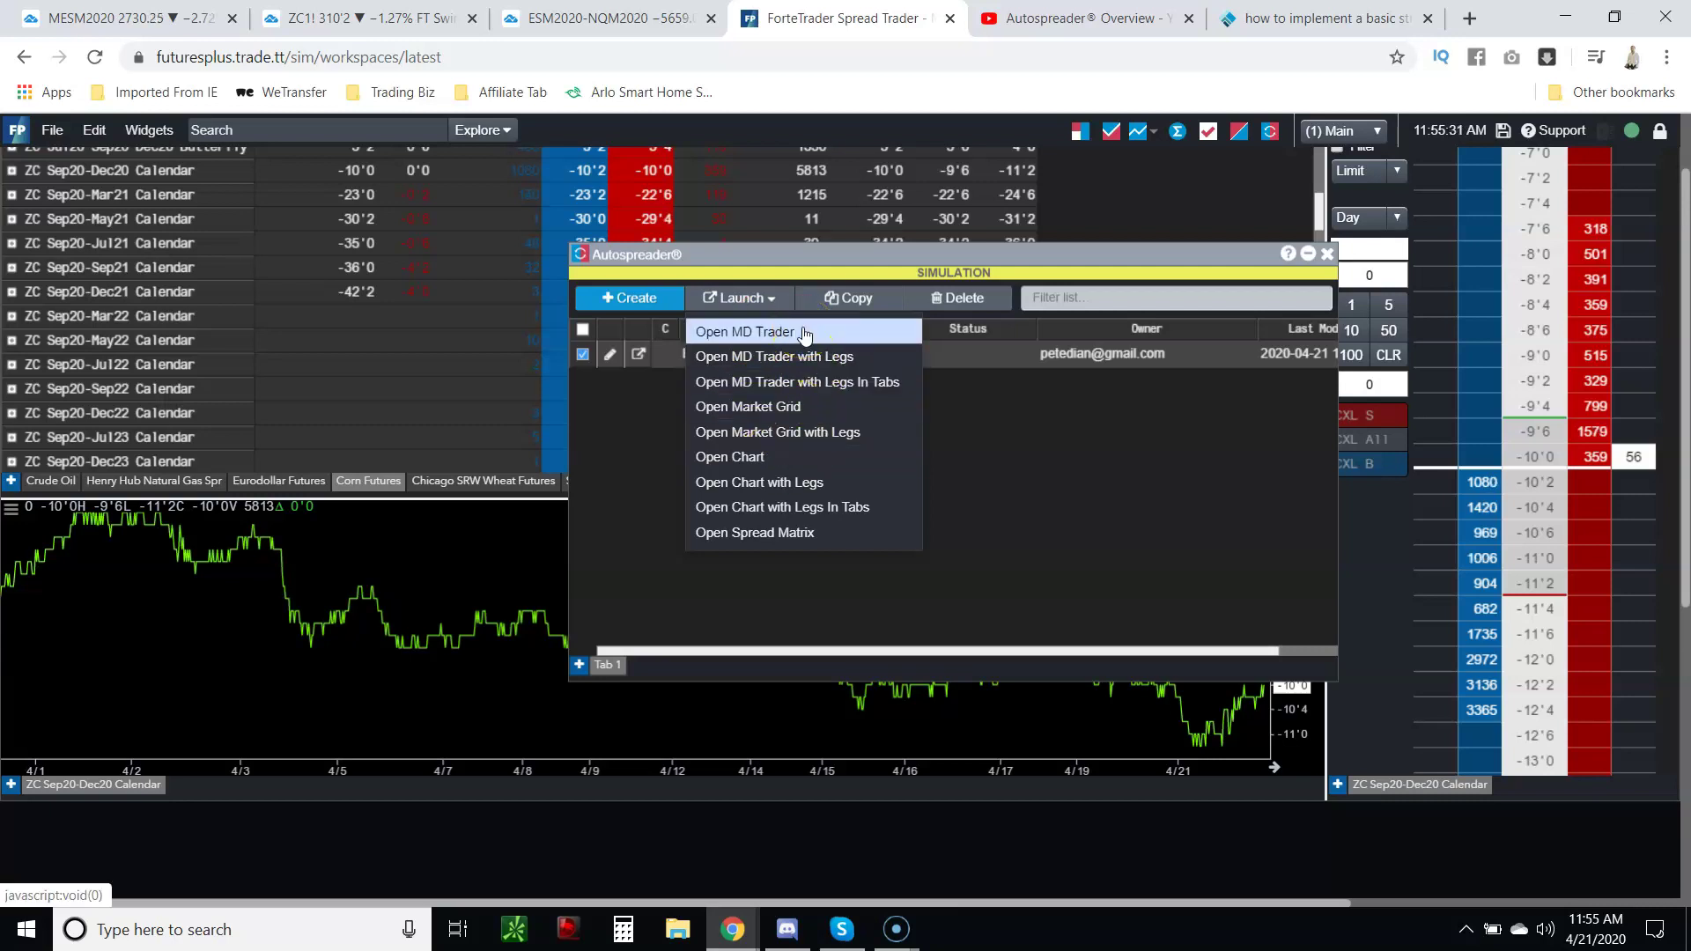
left_click(774, 455)
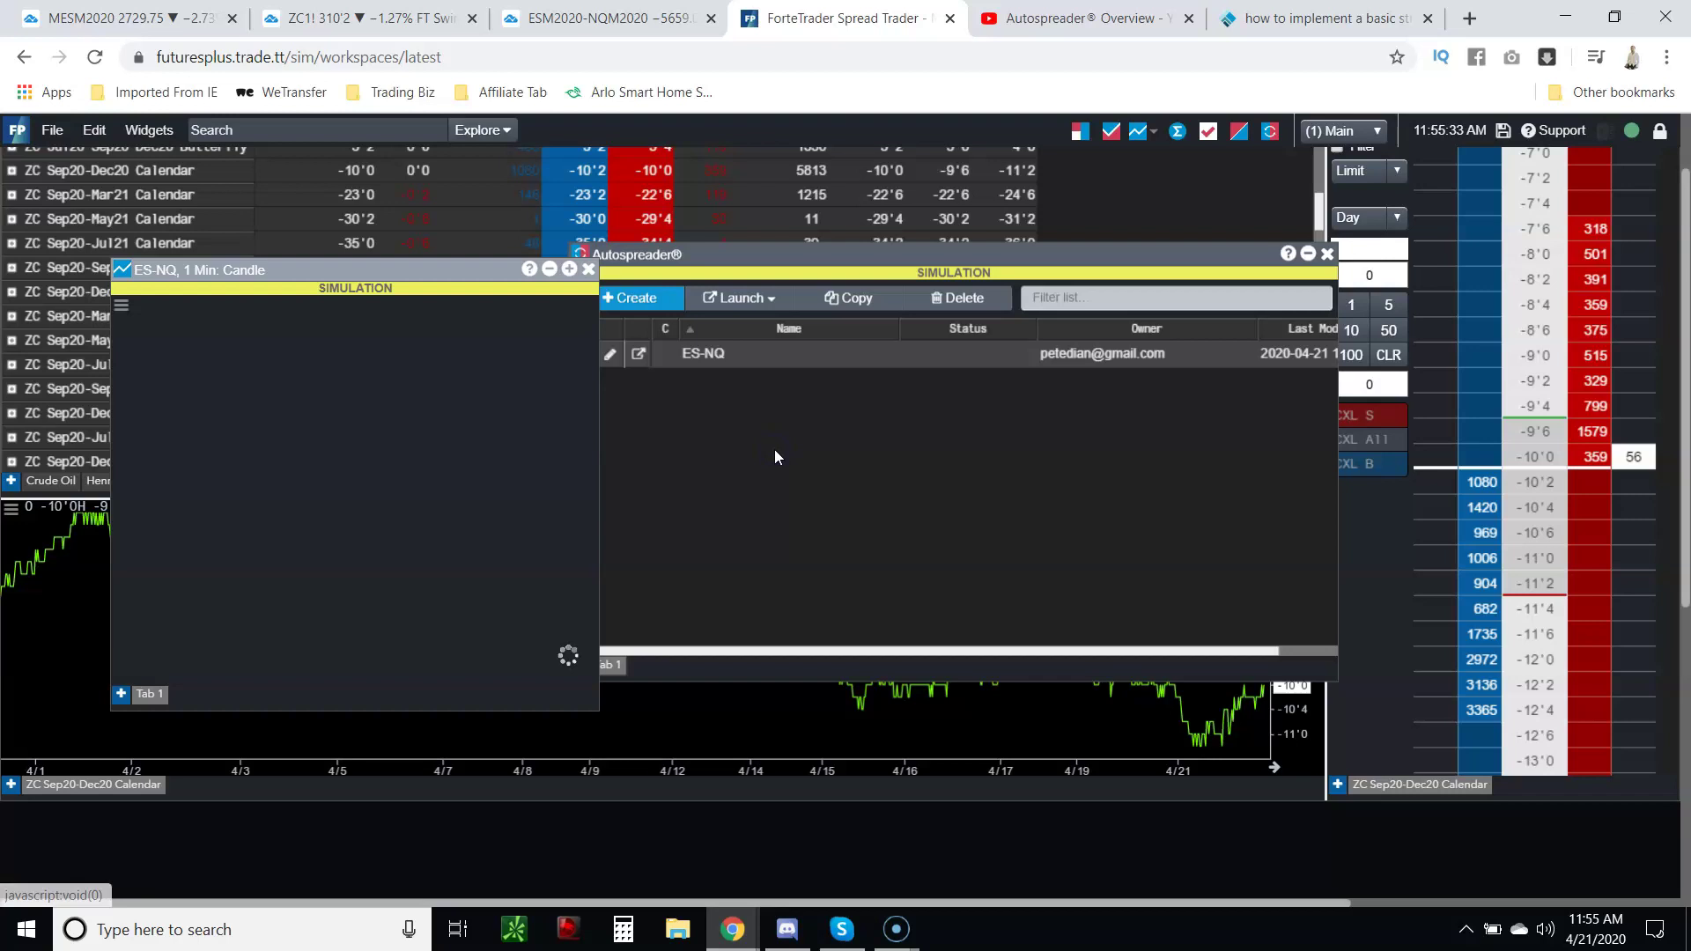
- Maximize the ES-NQ chart and save a black background and new axis colour in chart settings
left_click(571, 271)
scroll(864, 457, "up", 5)
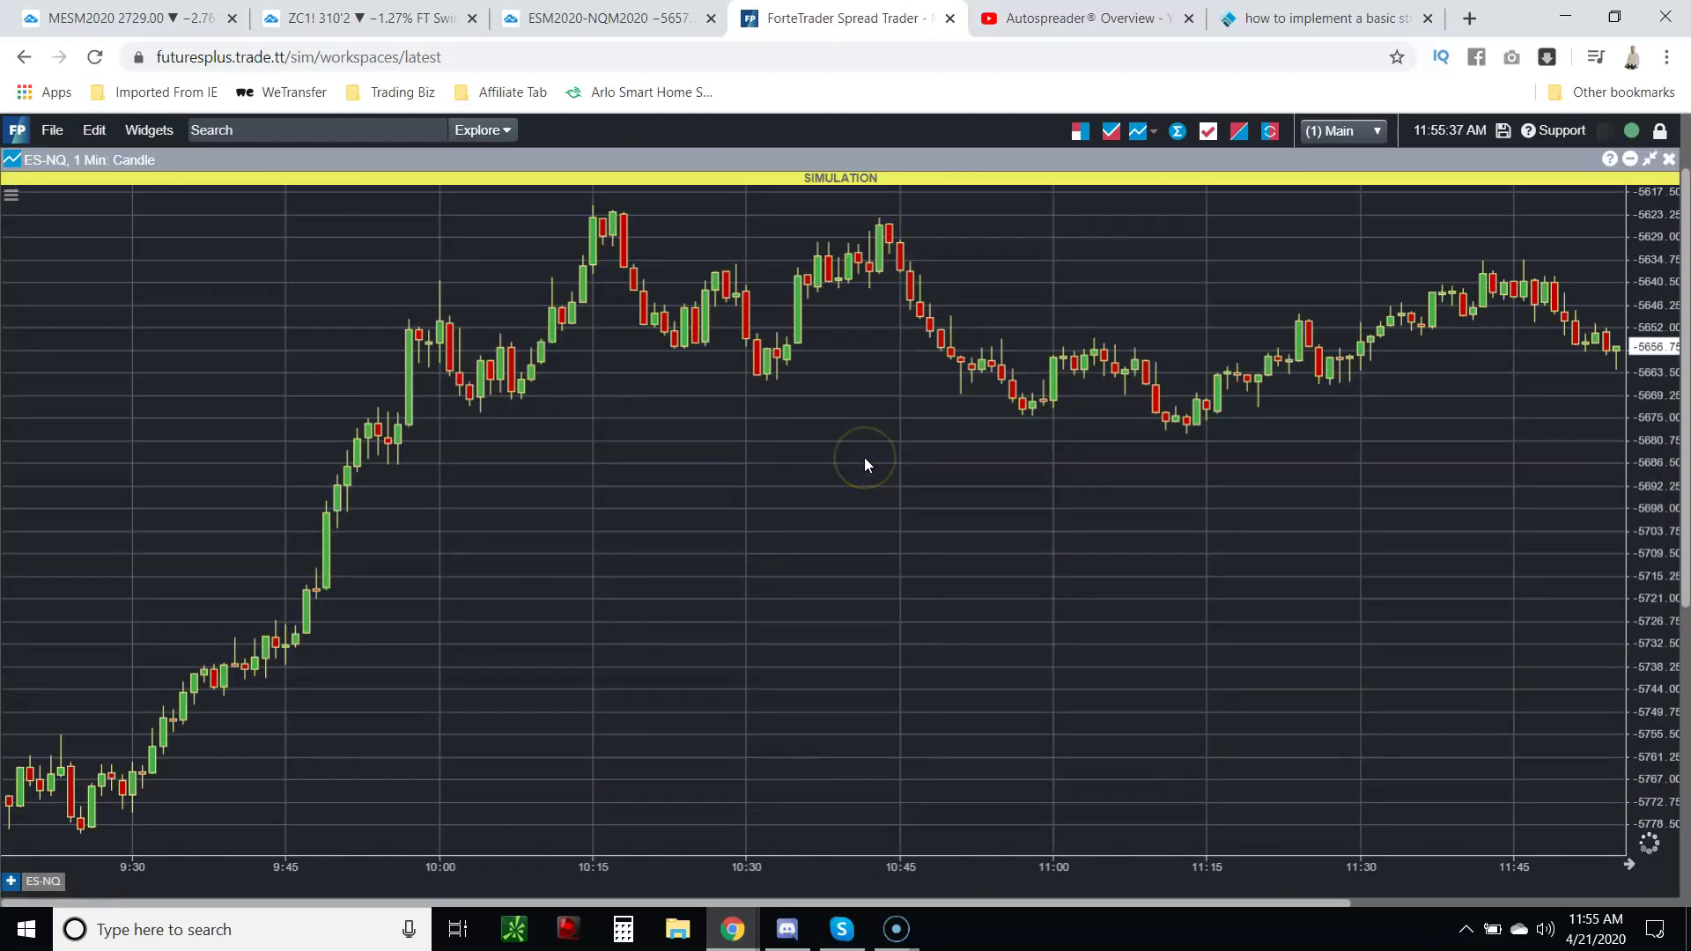
right_click(884, 541)
left_click(931, 555)
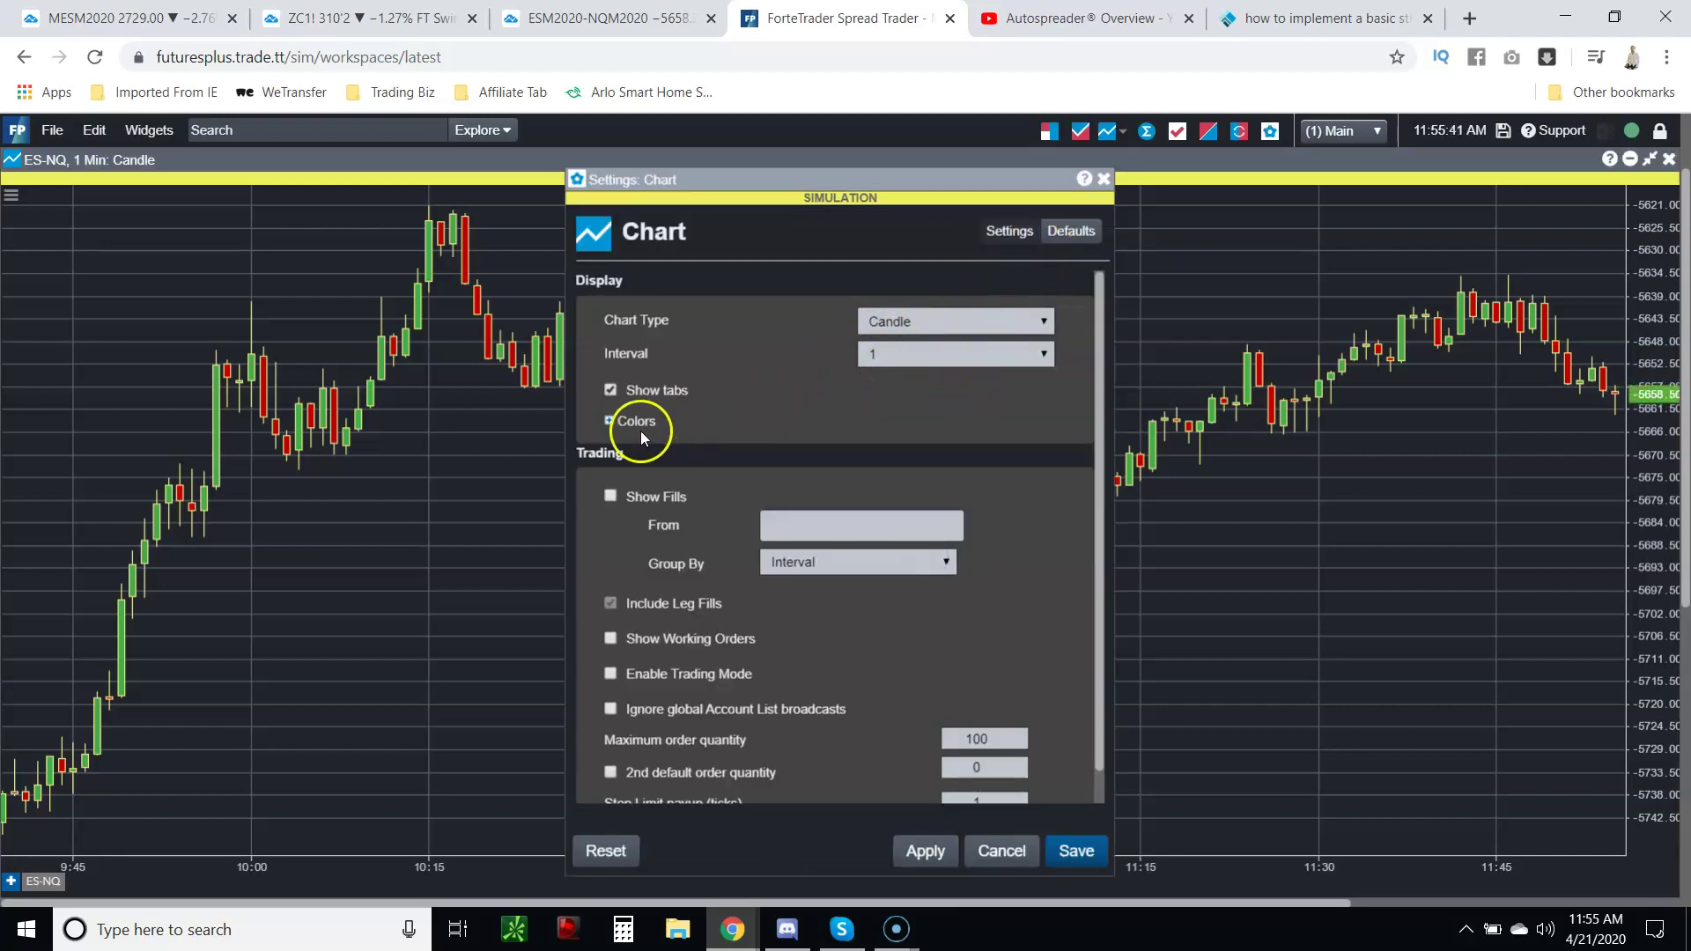
left_click(641, 431)
left_click(1036, 472)
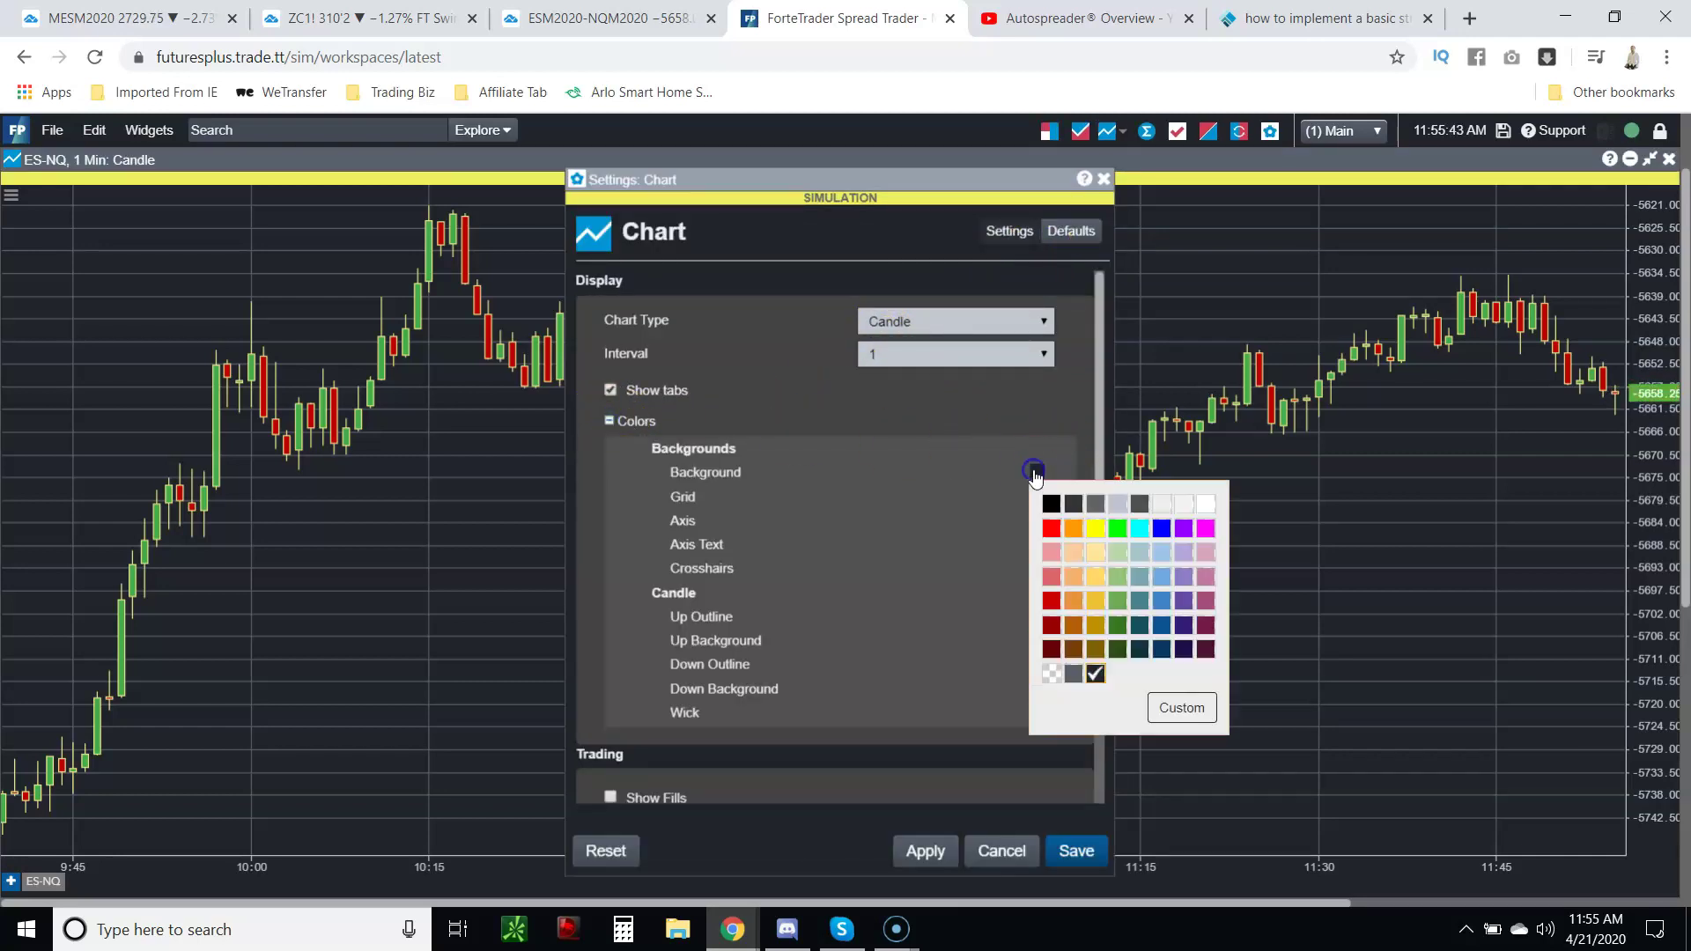
left_click(1049, 509)
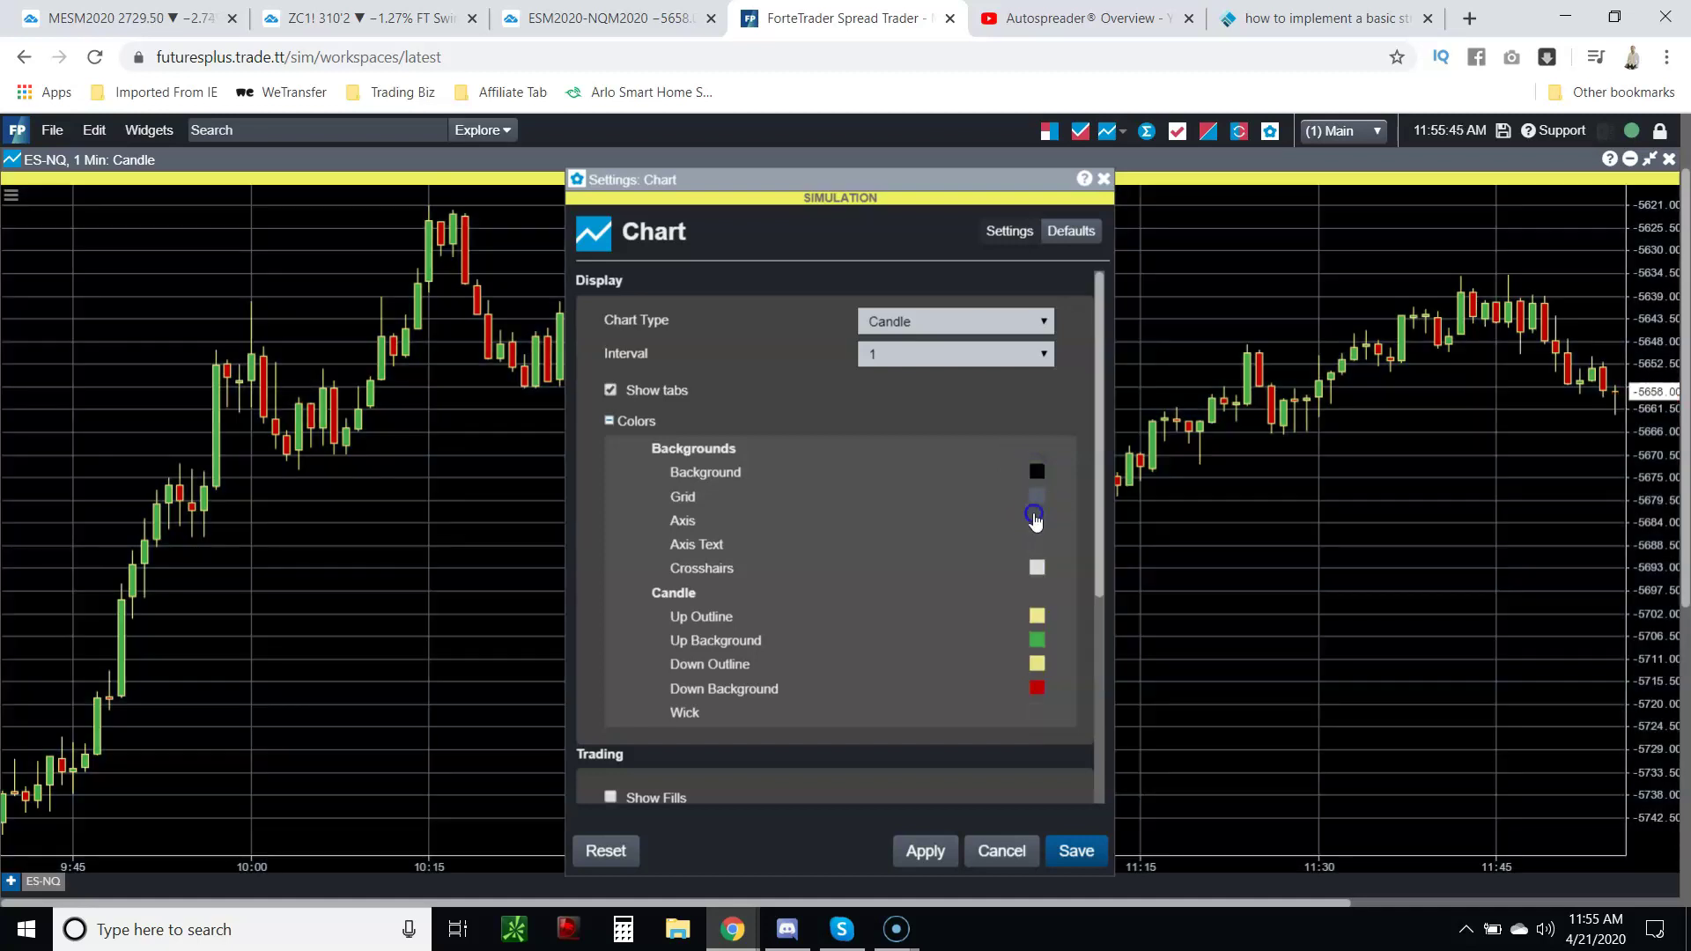
left_click(1035, 516)
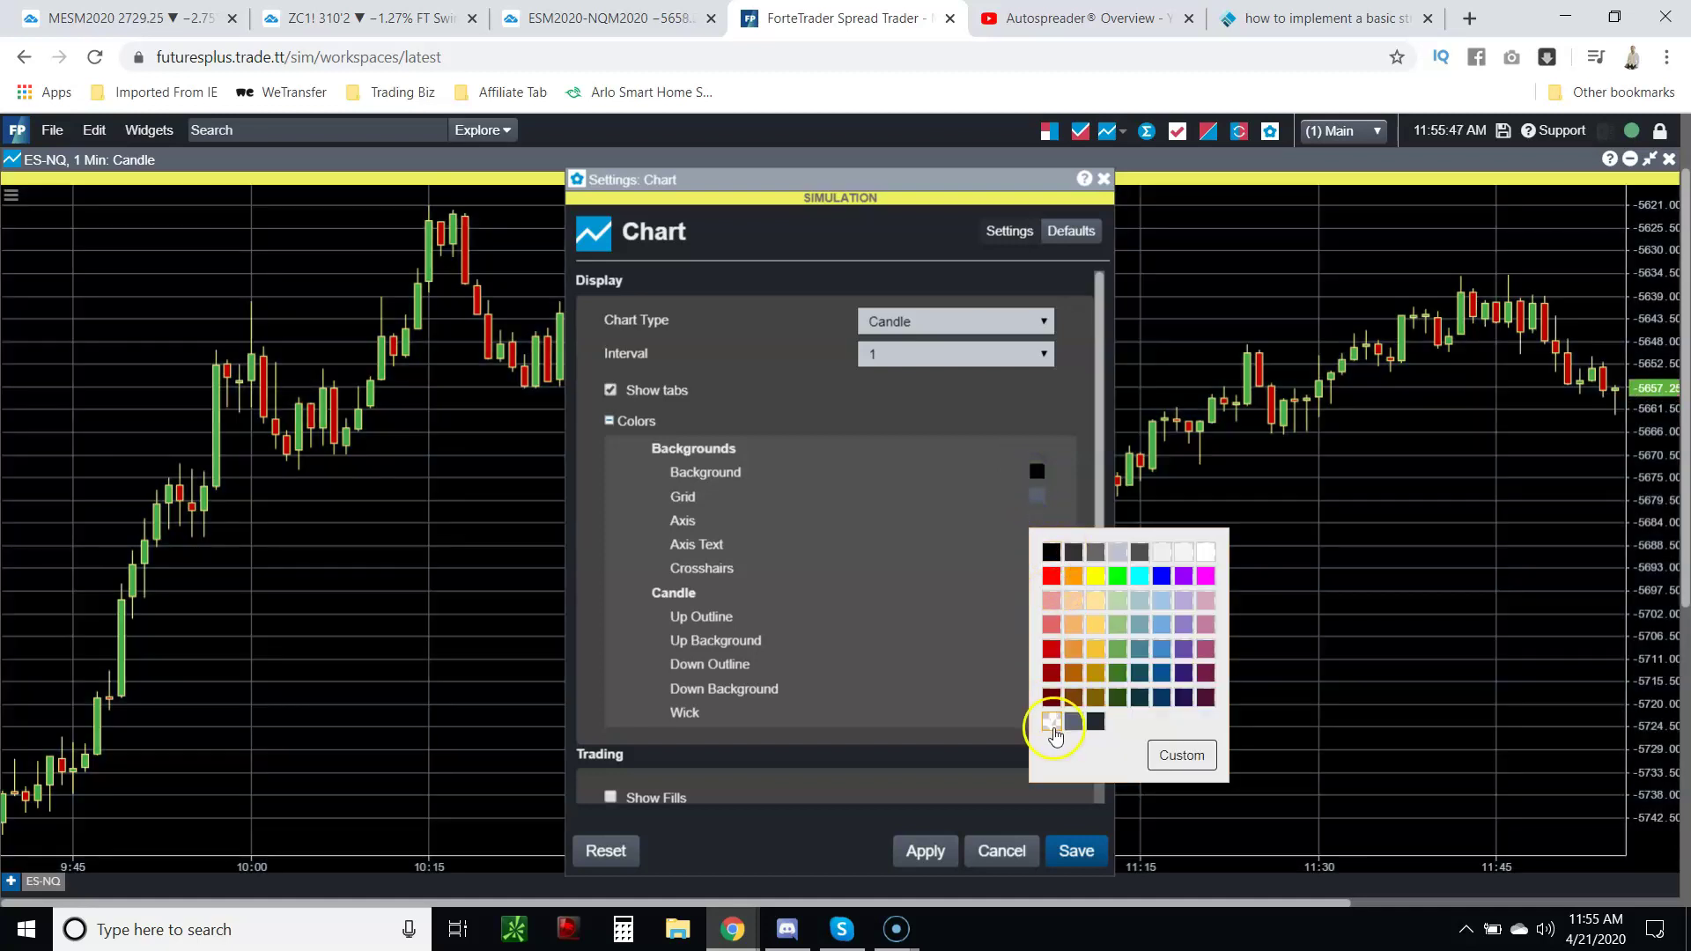
left_click(1052, 723)
left_click(1075, 850)
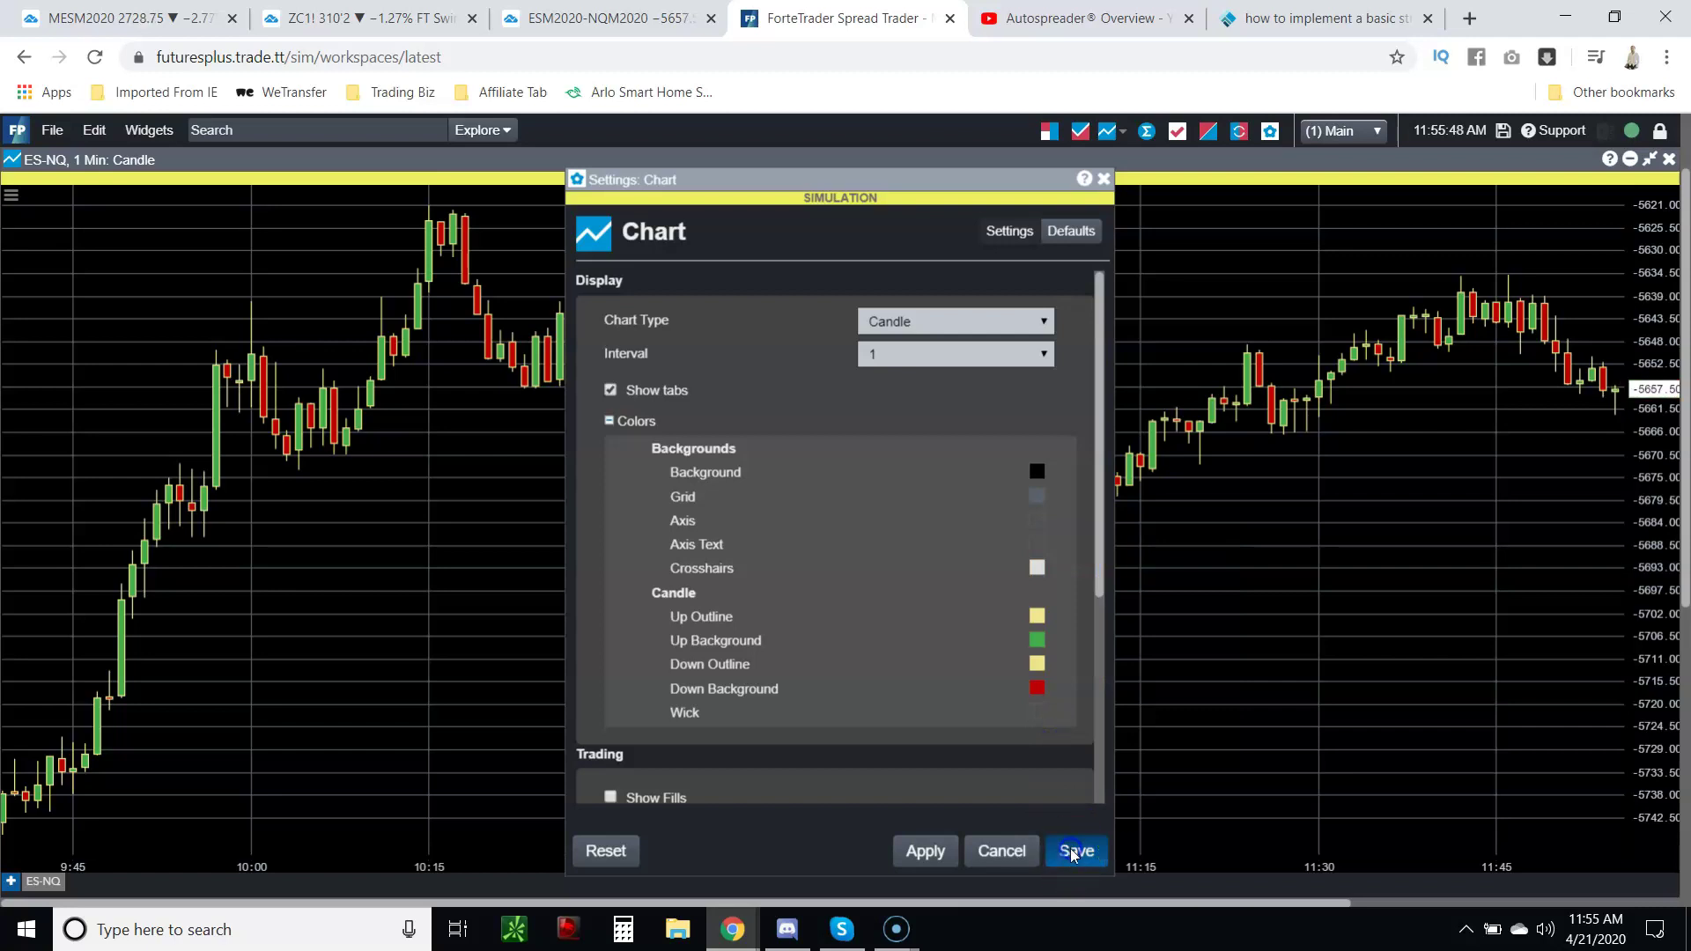
- Set the chart grid colour to black in chart settings and save
right_click(980, 544)
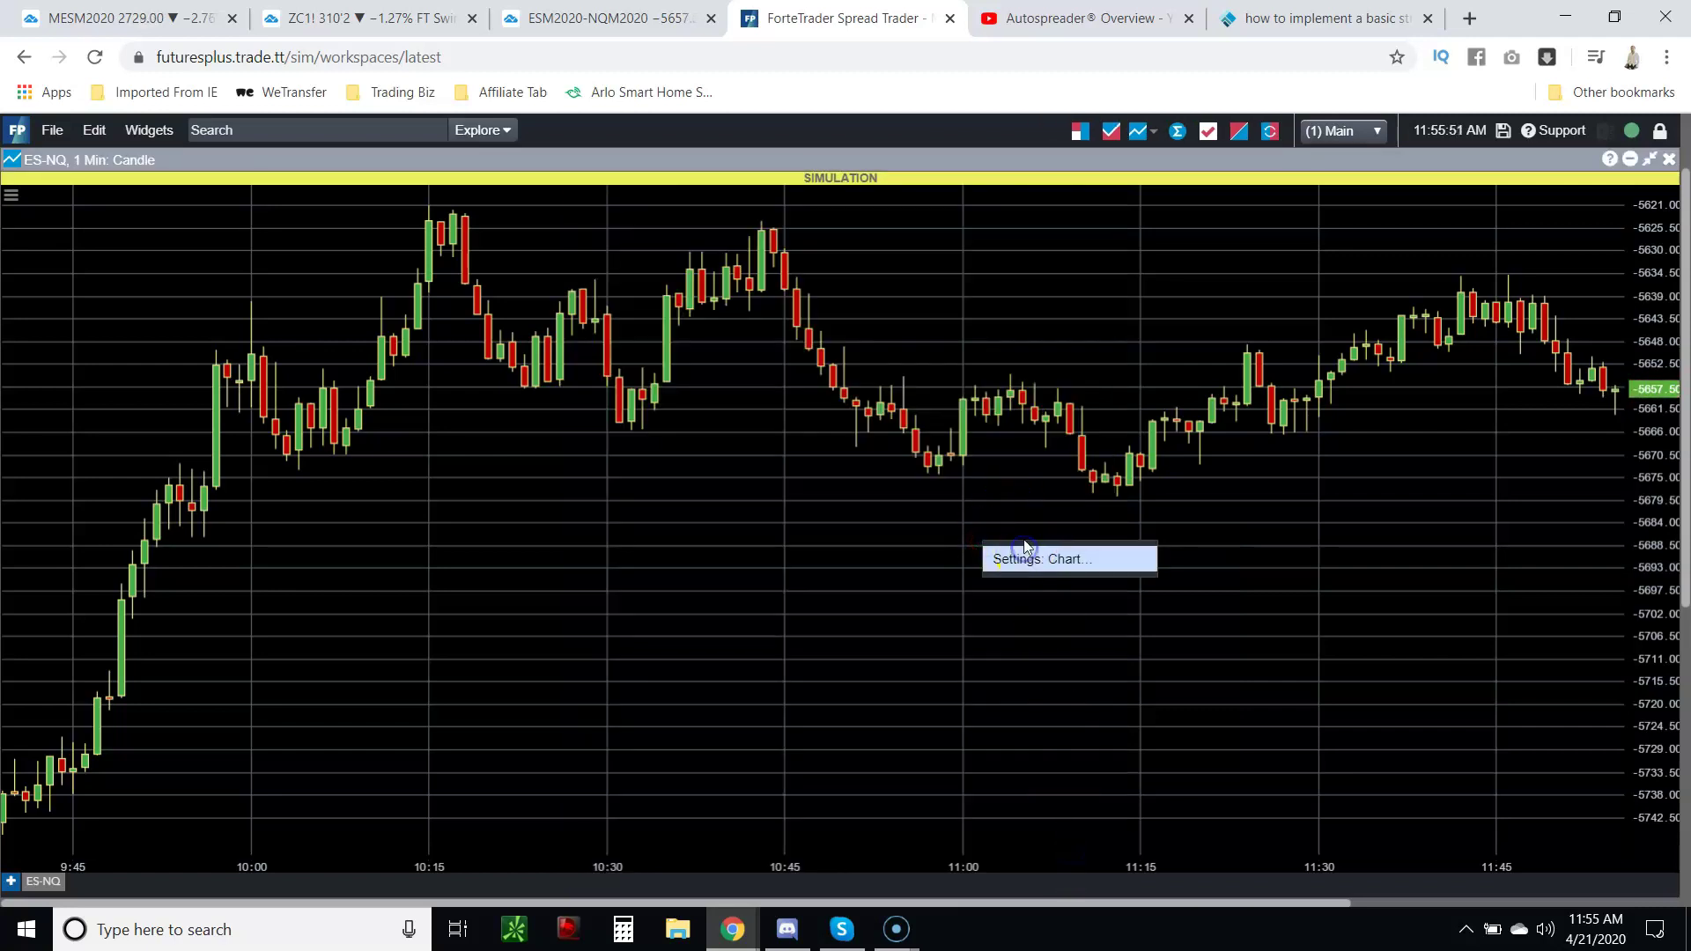
left_click(1025, 550)
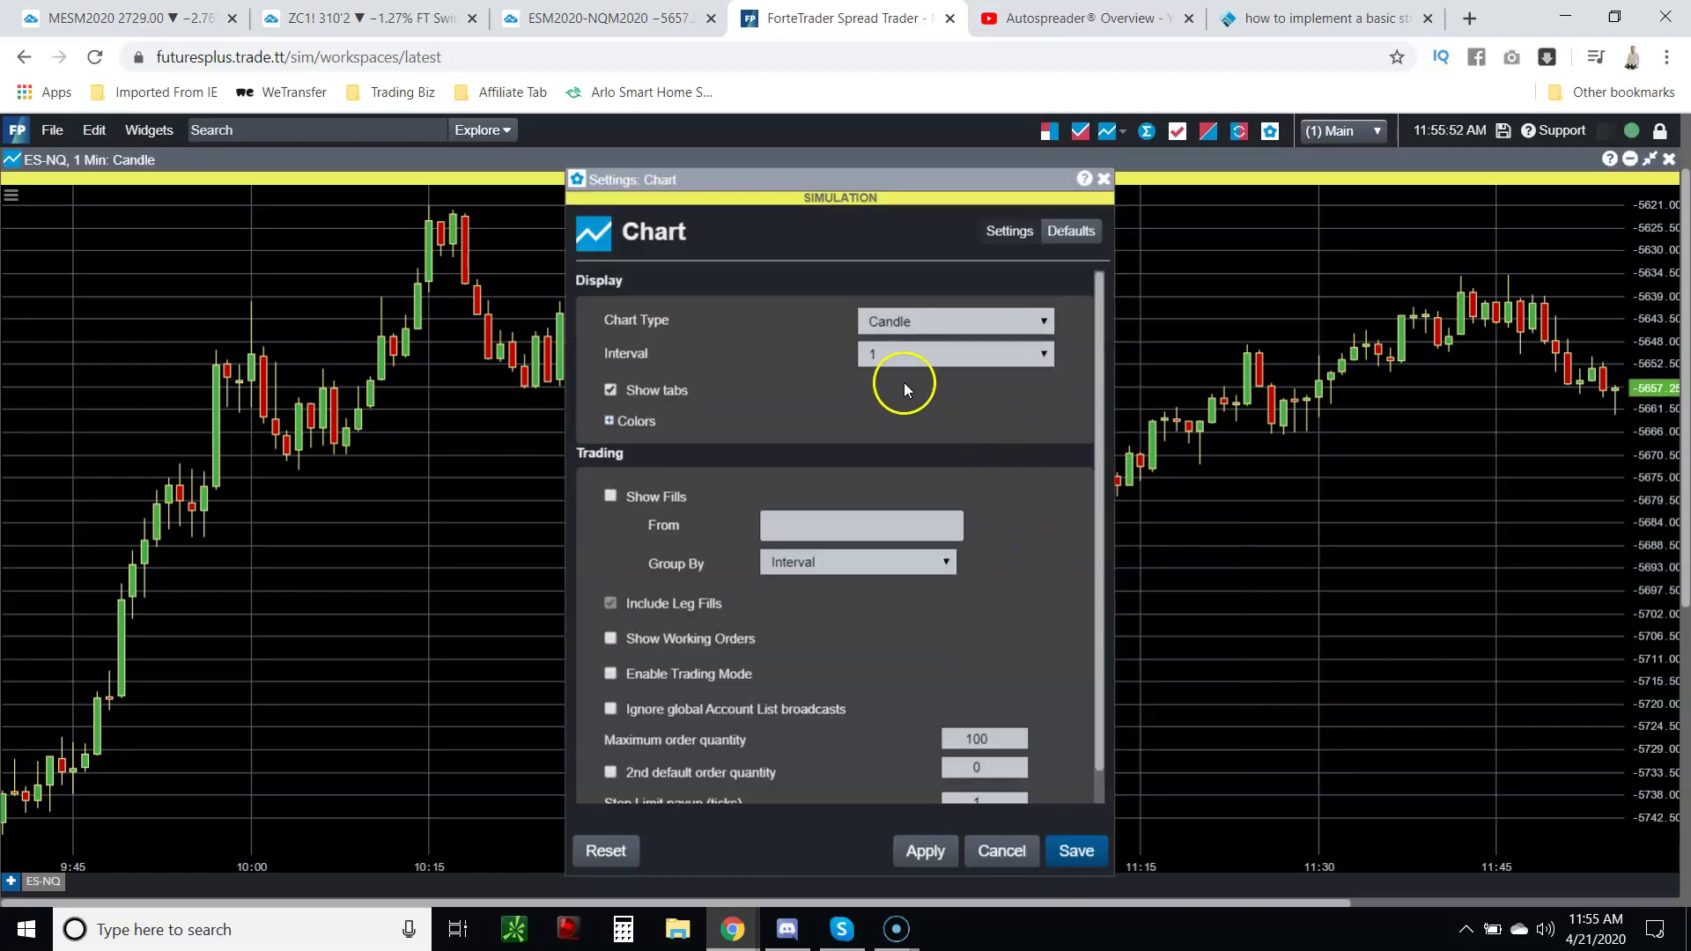
left_click(632, 421)
left_click(1038, 496)
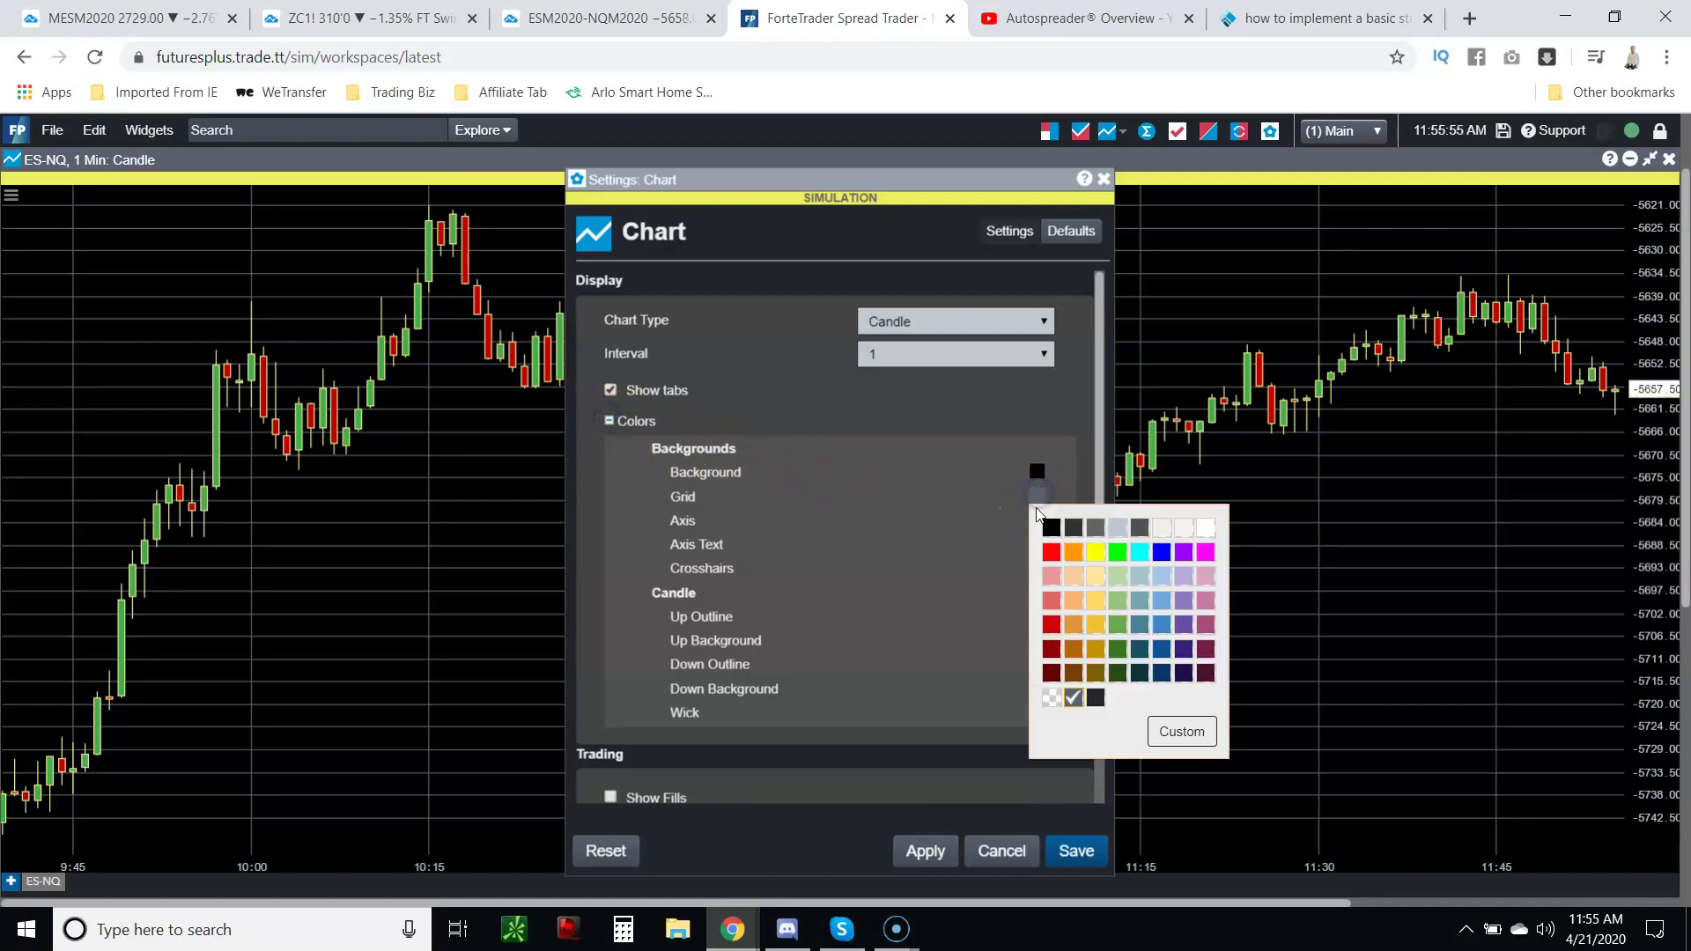
left_click(1048, 528)
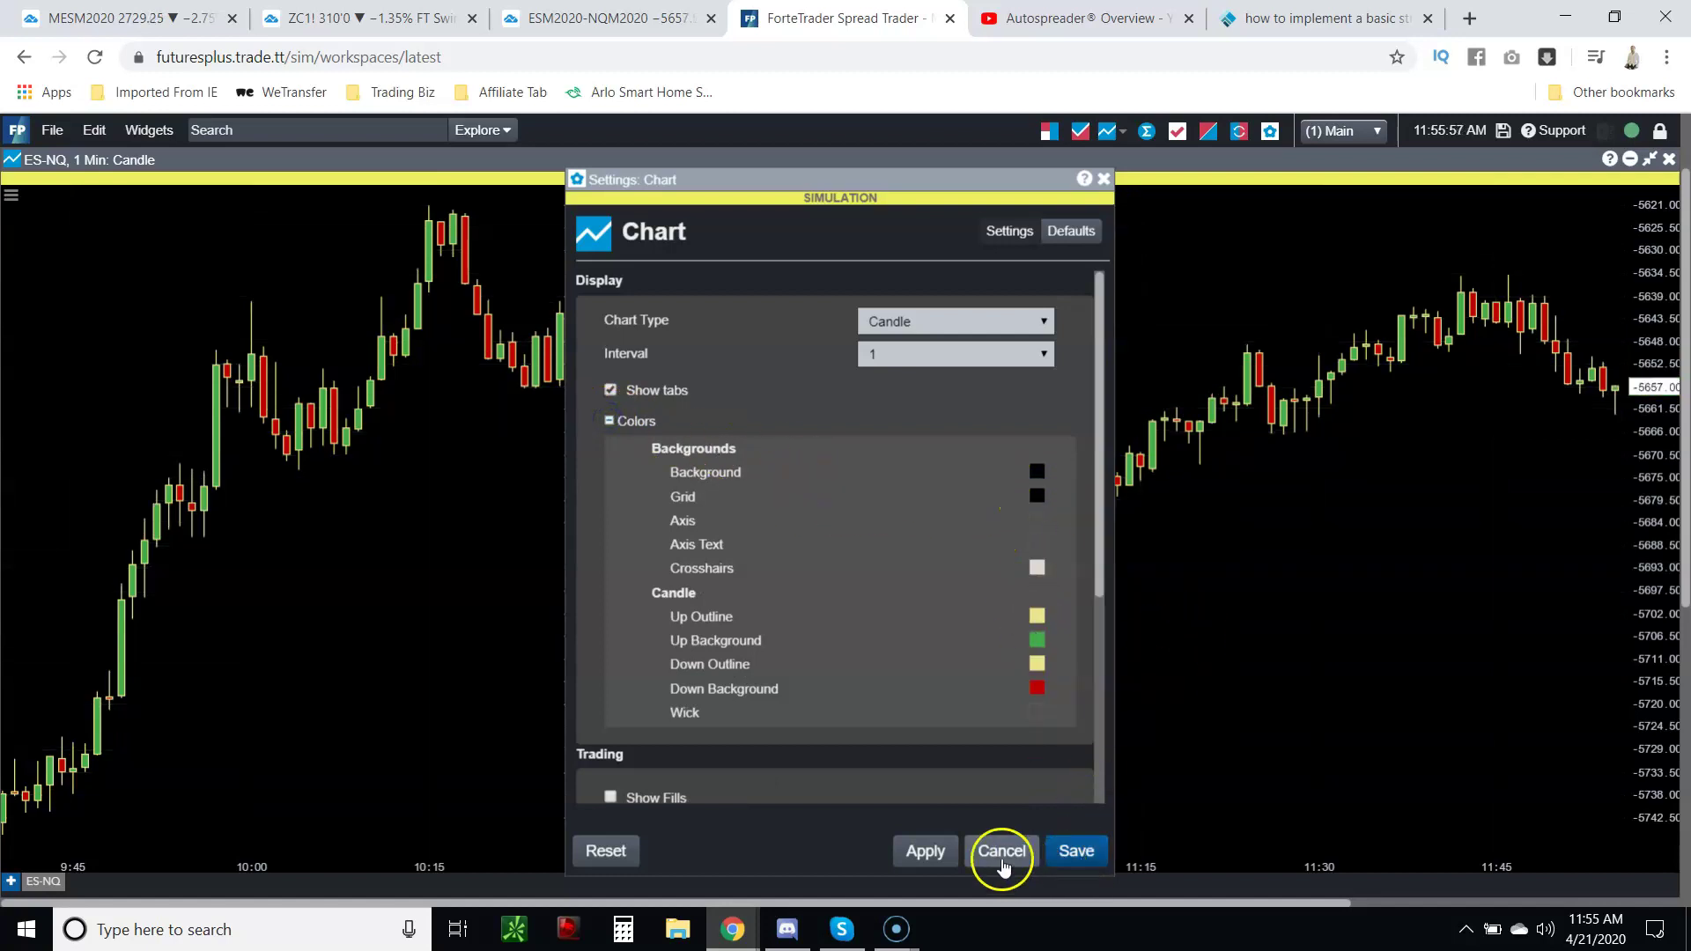
left_click(1074, 850)
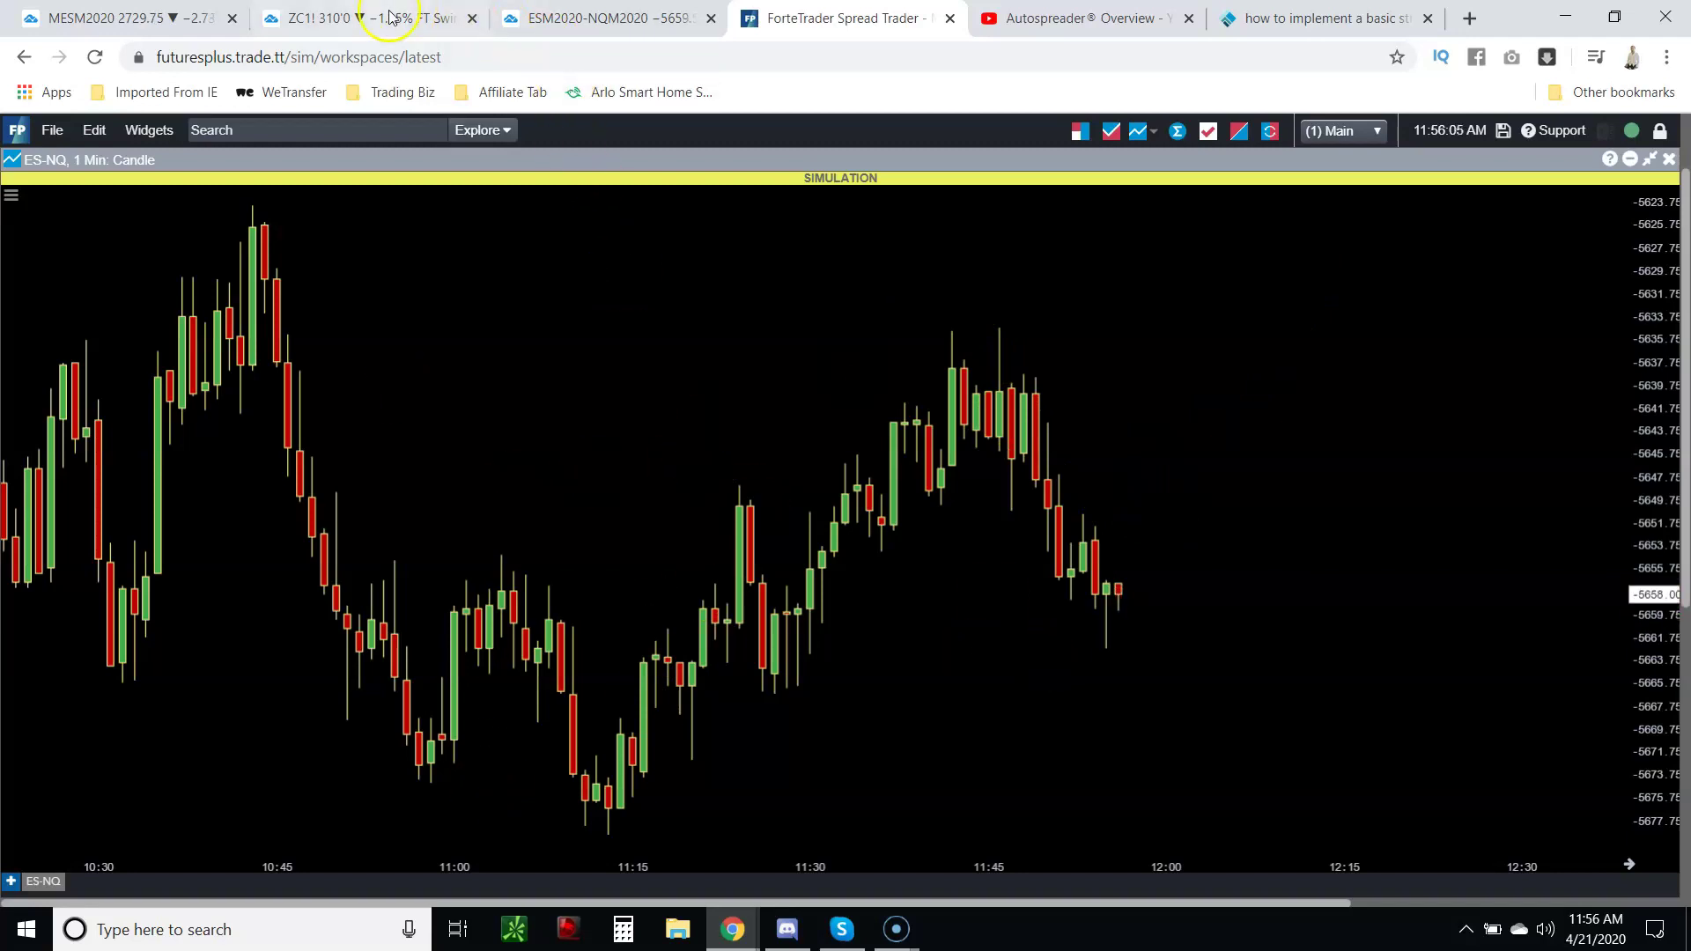
- Glance at the ESM2020-NQM2020 TradingView chart and the Autospreader video, then return to TT
left_click(528, 17)
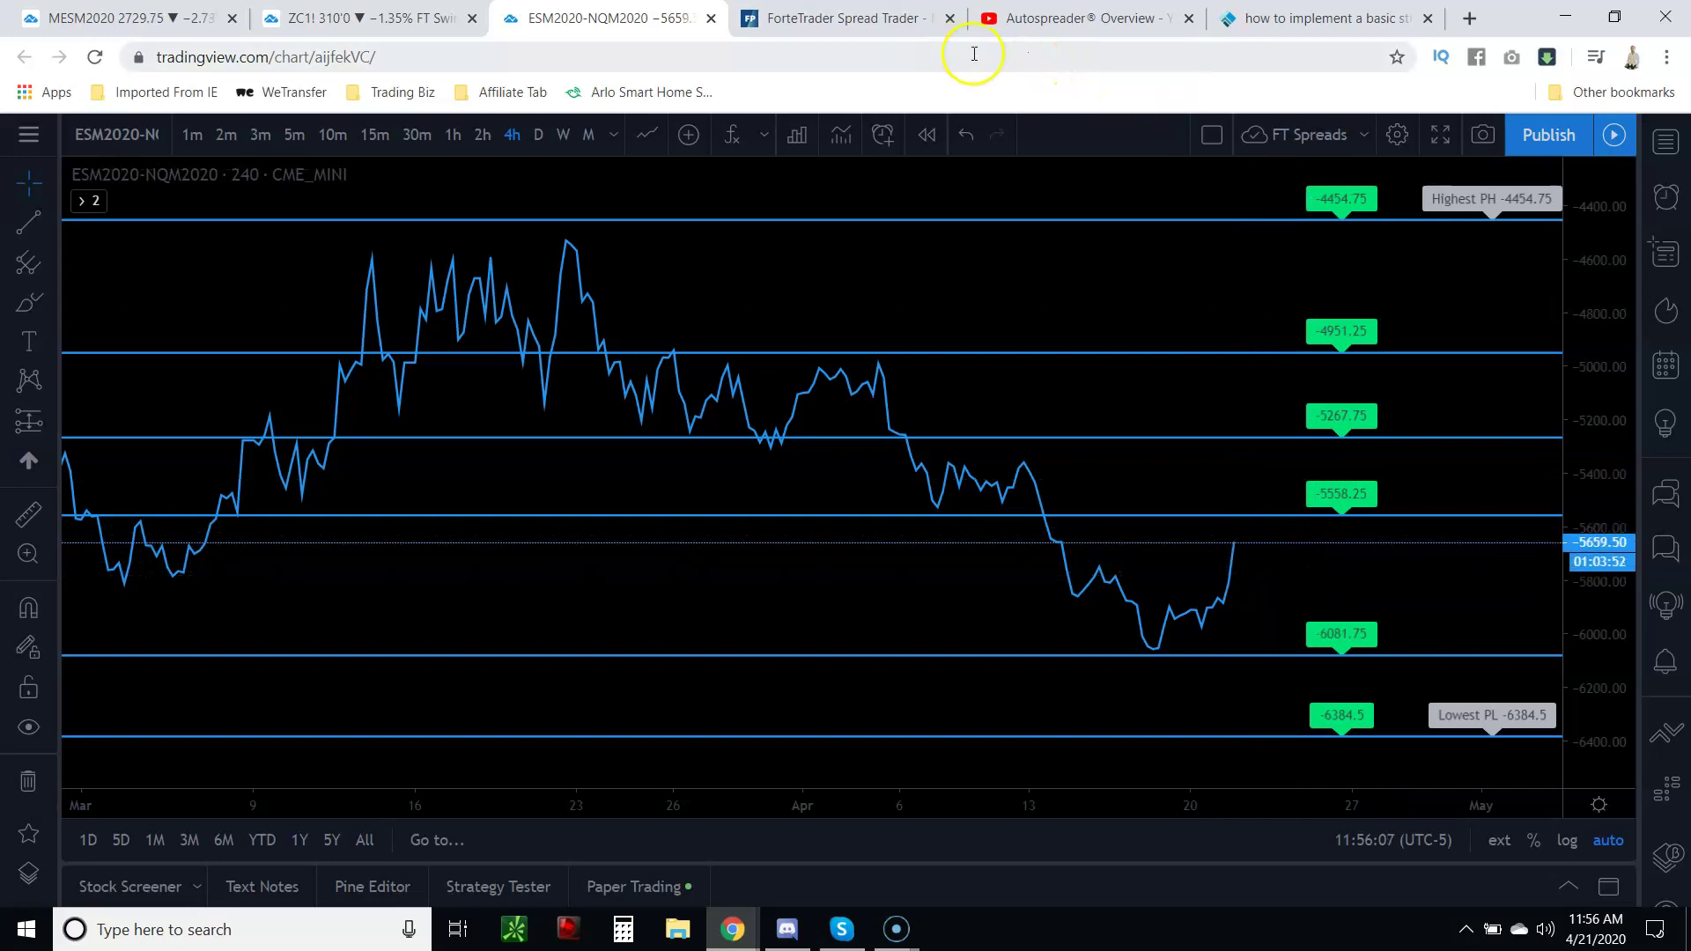
left_click(1041, 19)
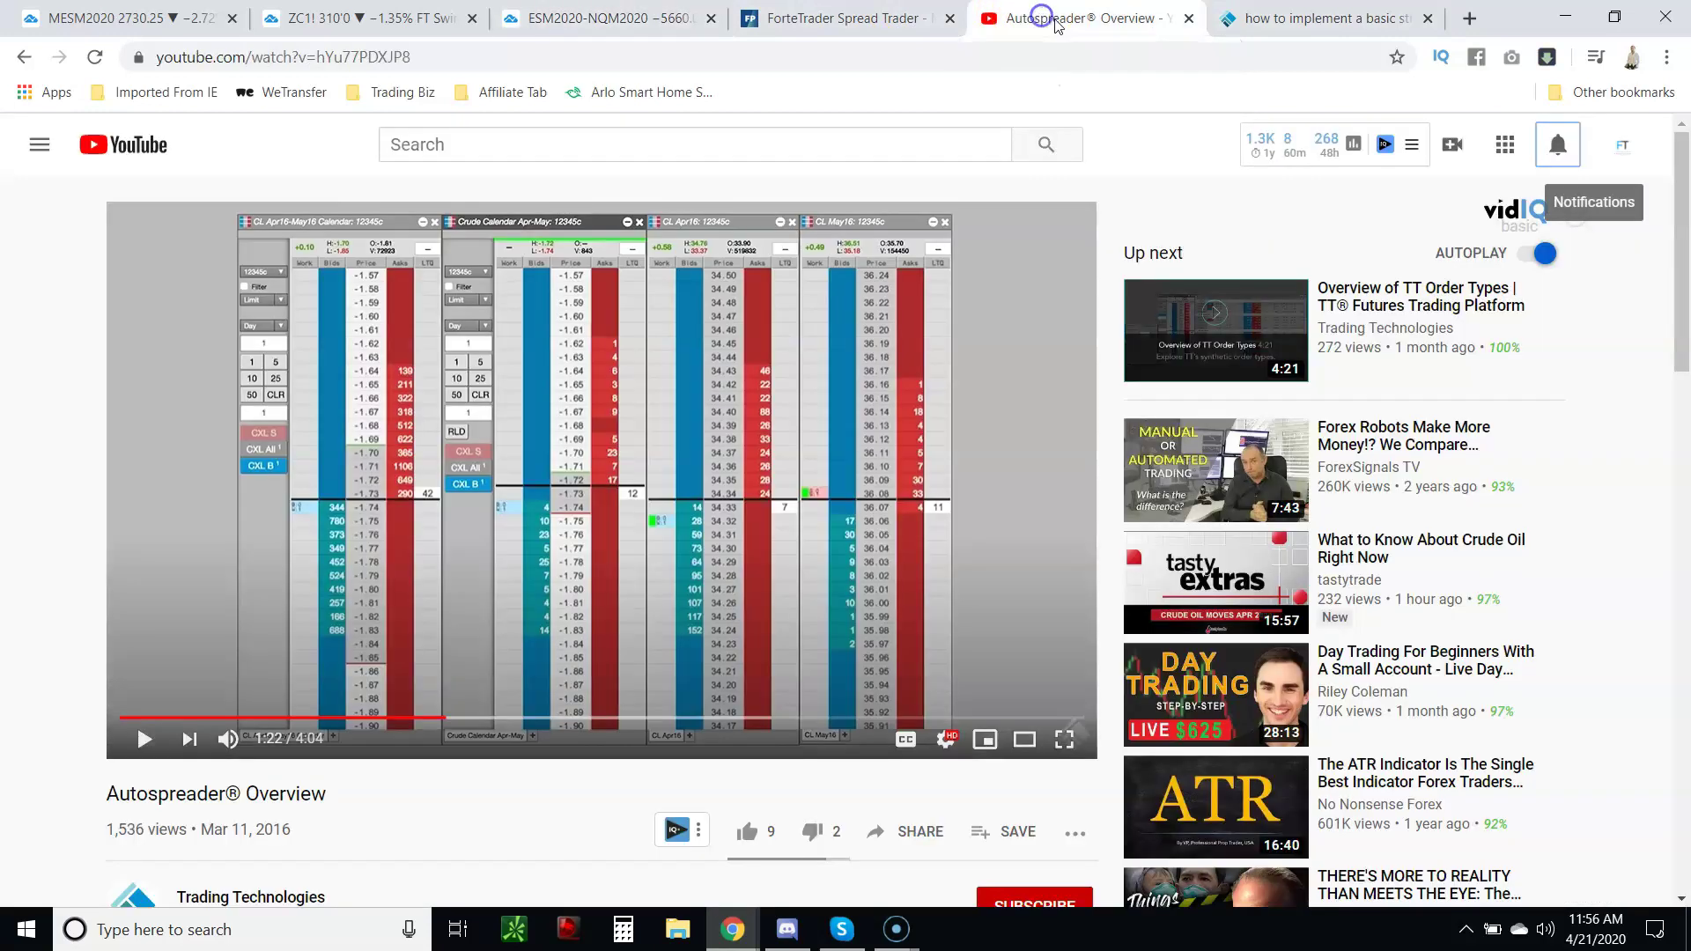
left_click(839, 18)
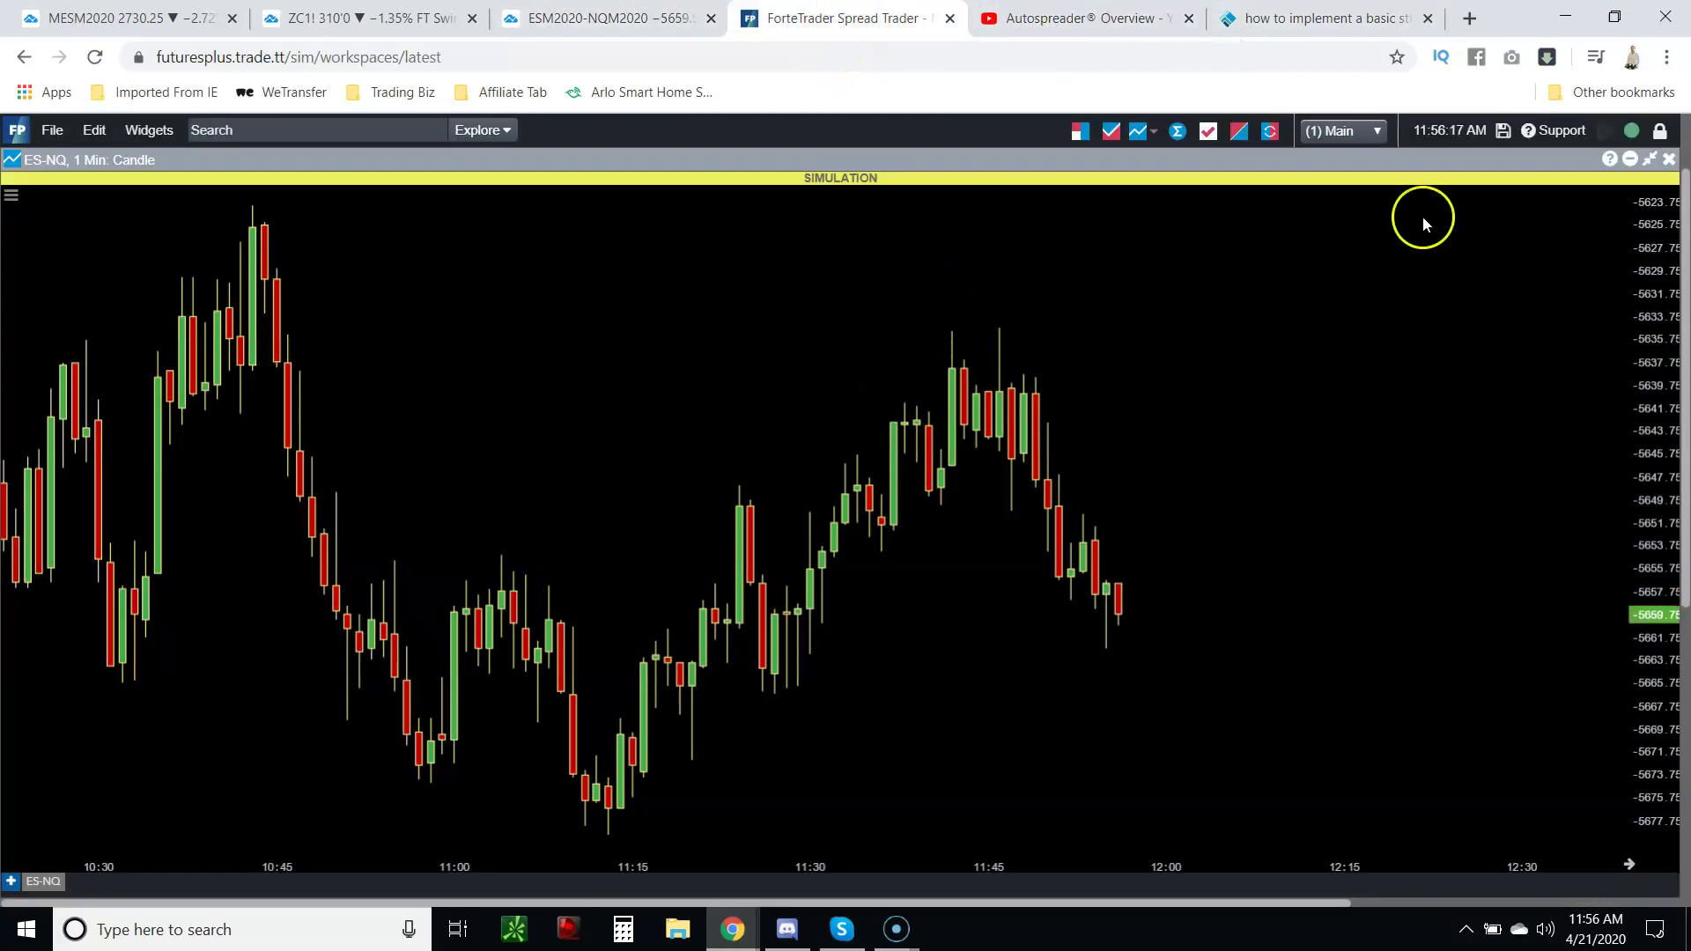
- Restore the chart, launch MD Trader ladders for ES-NQ and both legs, and place a Positions widget
left_click(1648, 160)
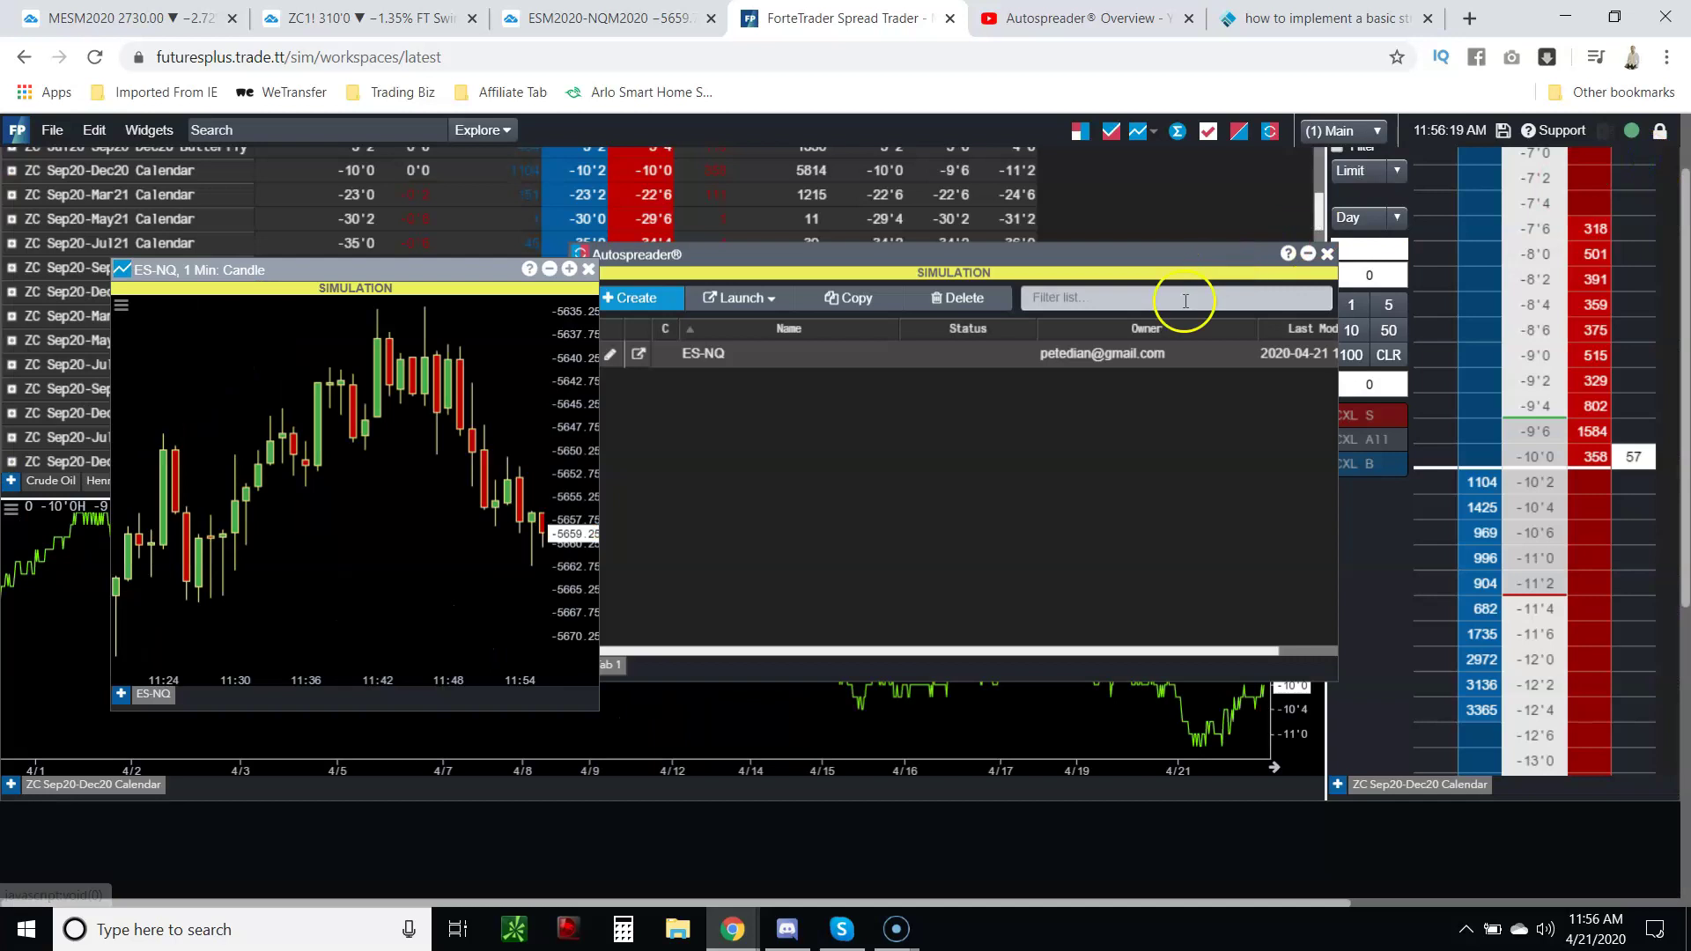
left_click(758, 299)
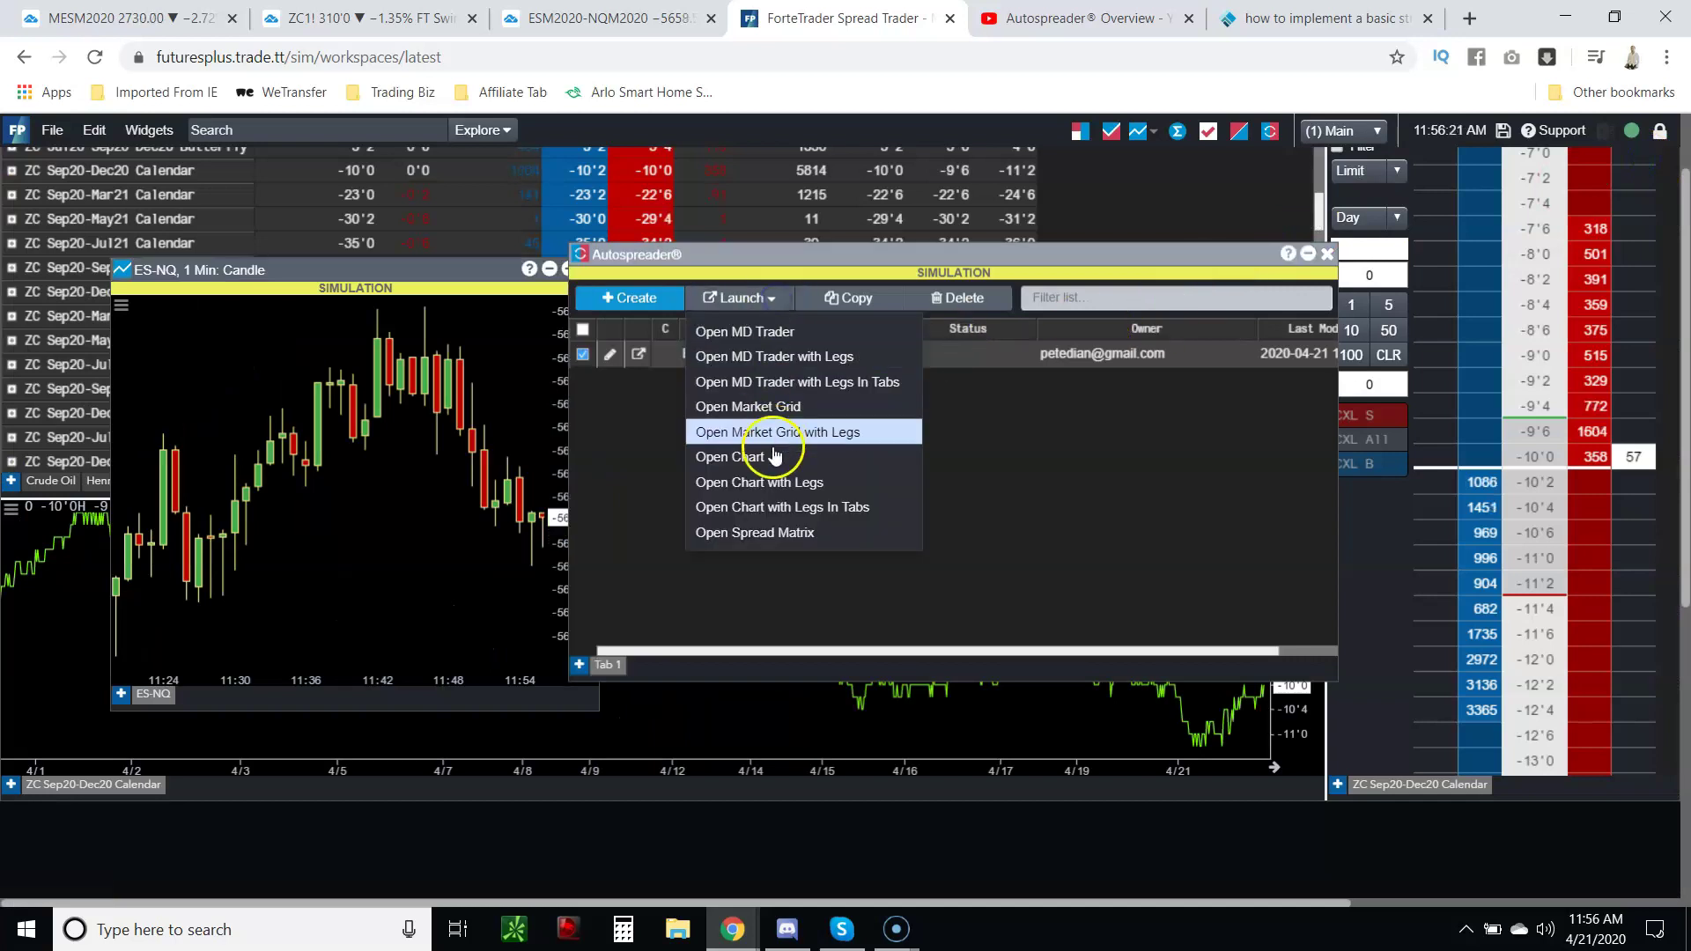
left_click(783, 362)
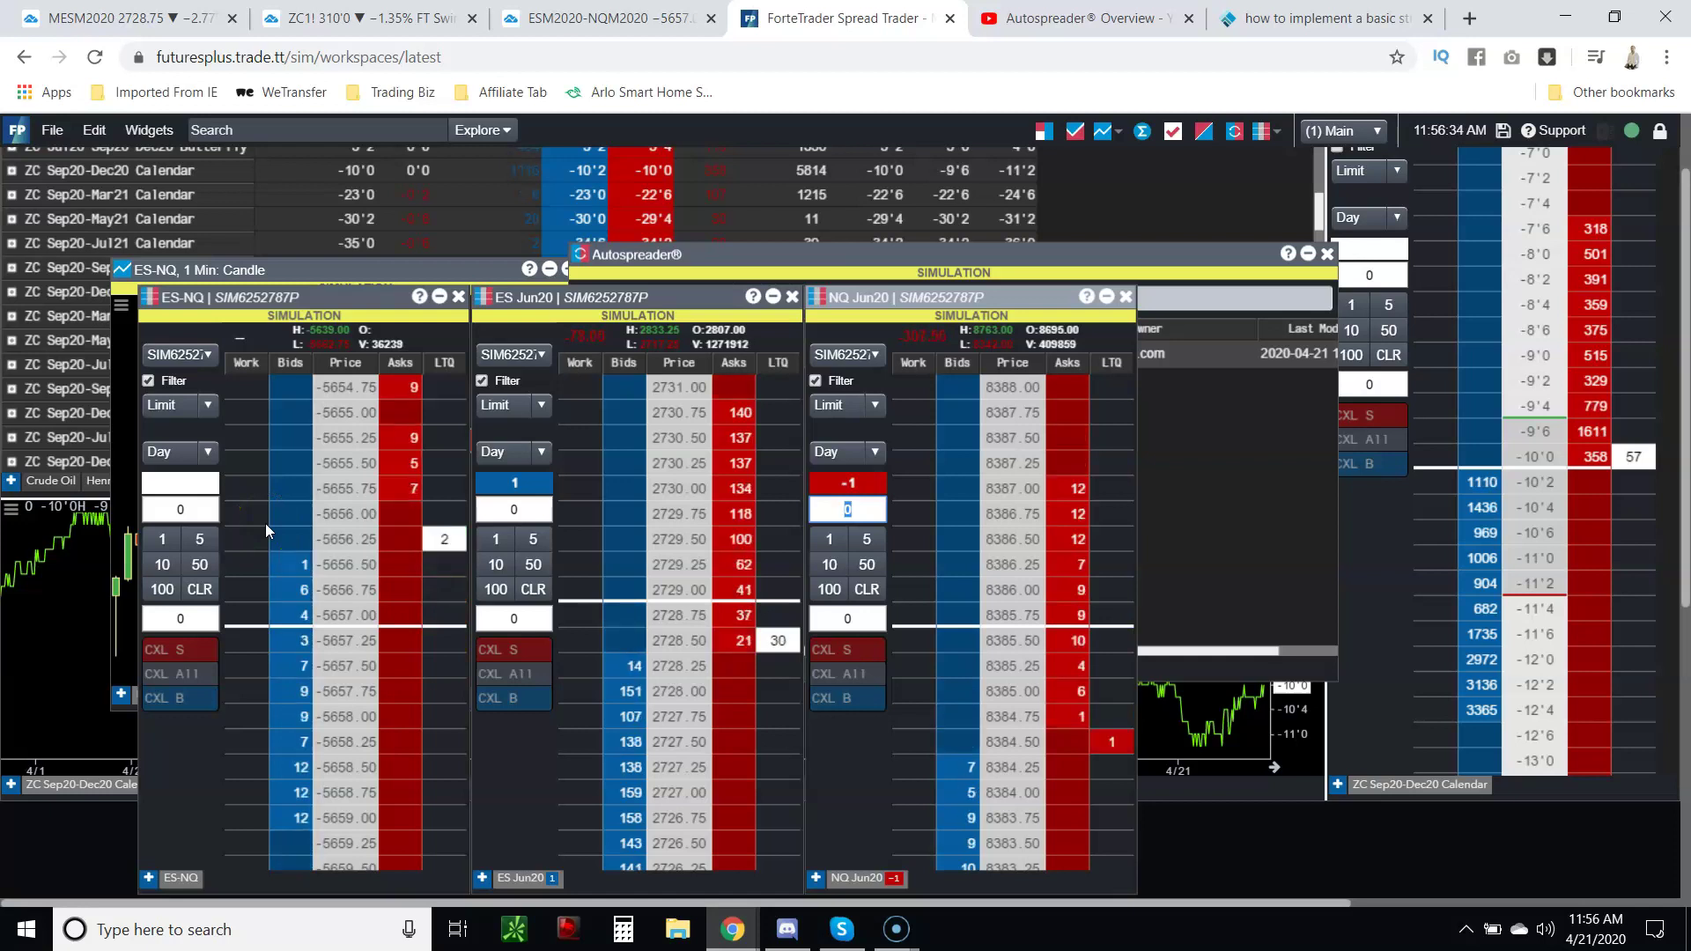
left_click(1206, 133)
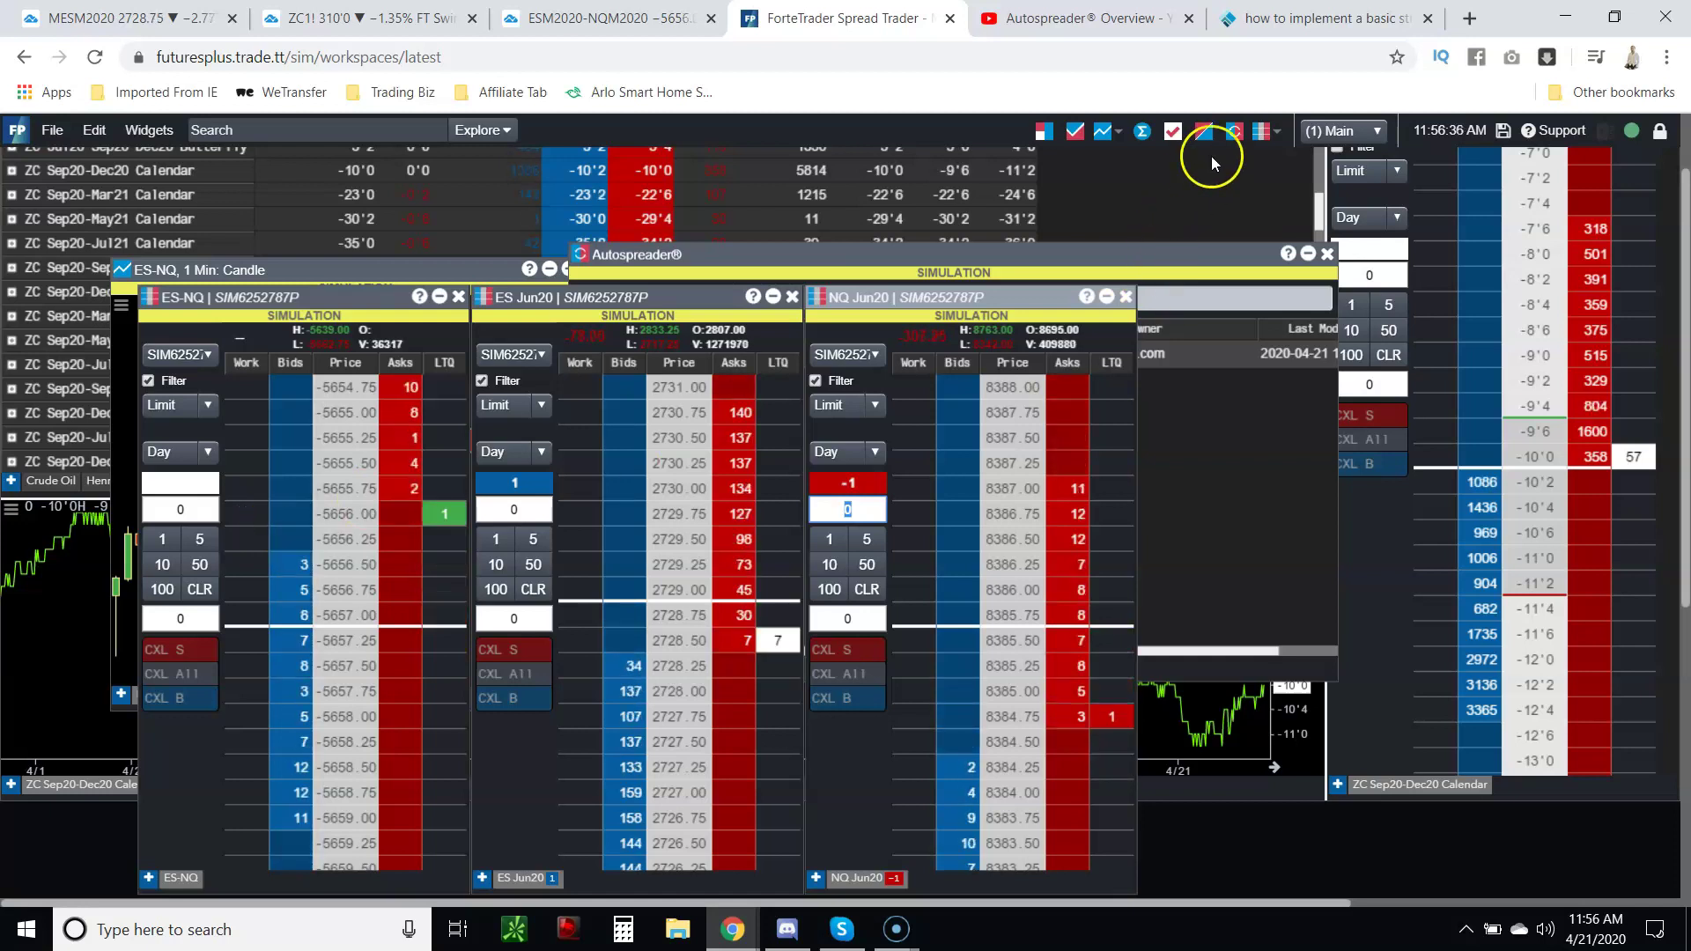
left_click(583, 197)
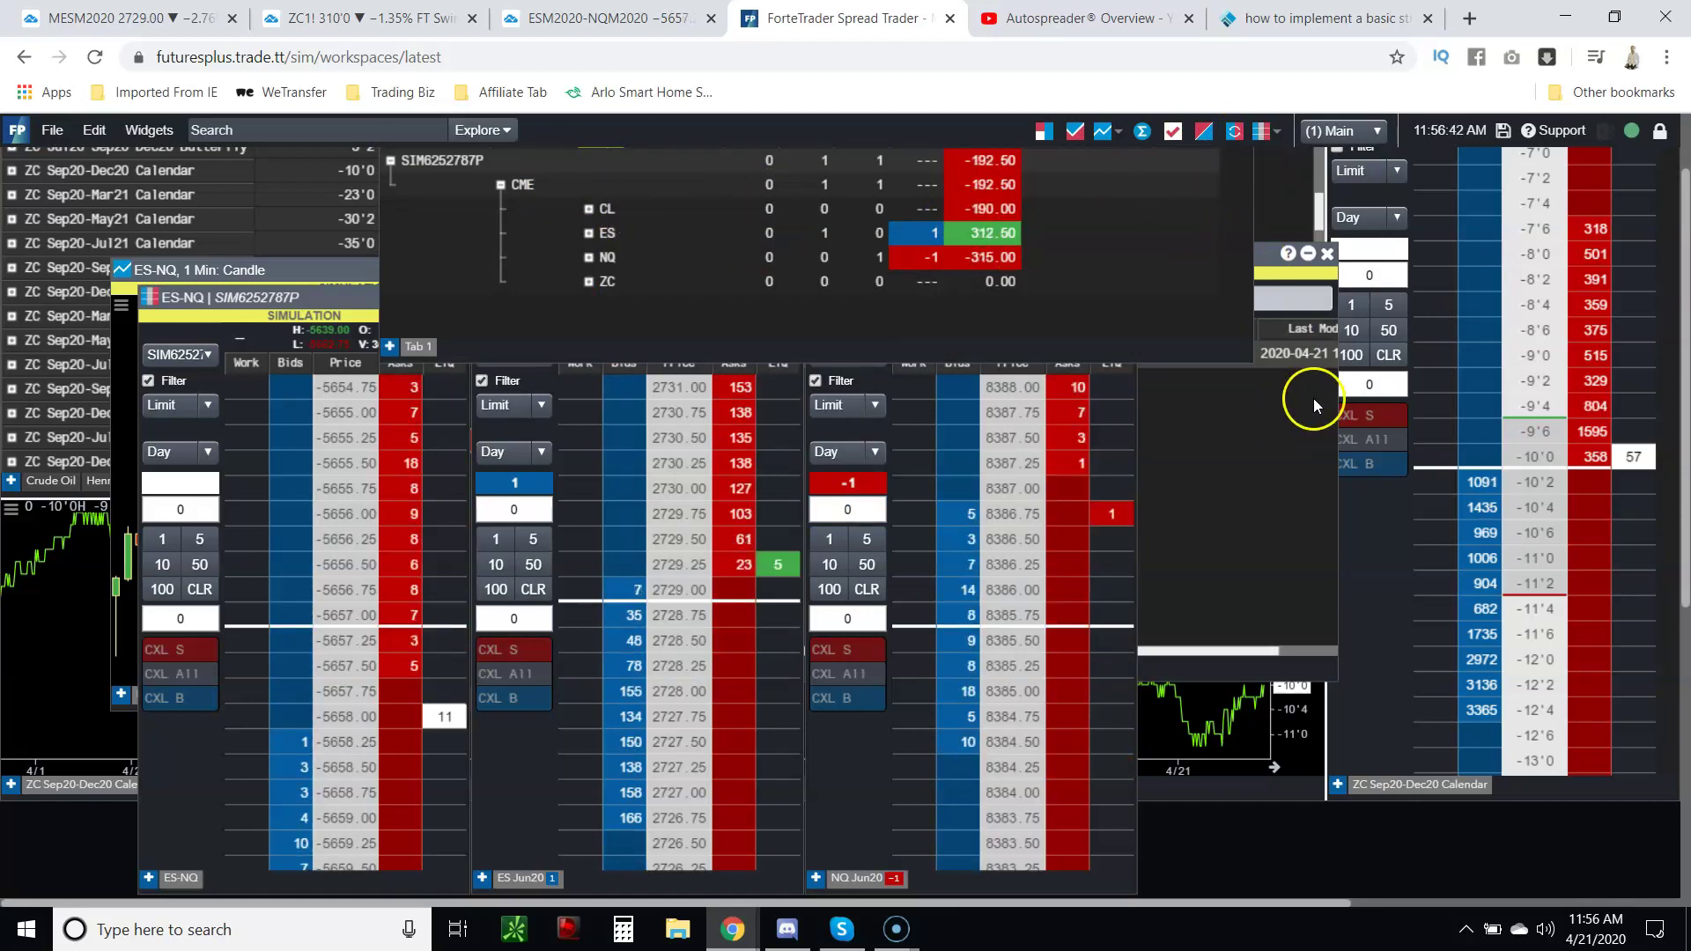
- Show title bars, filter CL out of the positions' Product column, and collapse the ZC, NQ and ES groups
left_click_drag(1252, 351, 1249, 351)
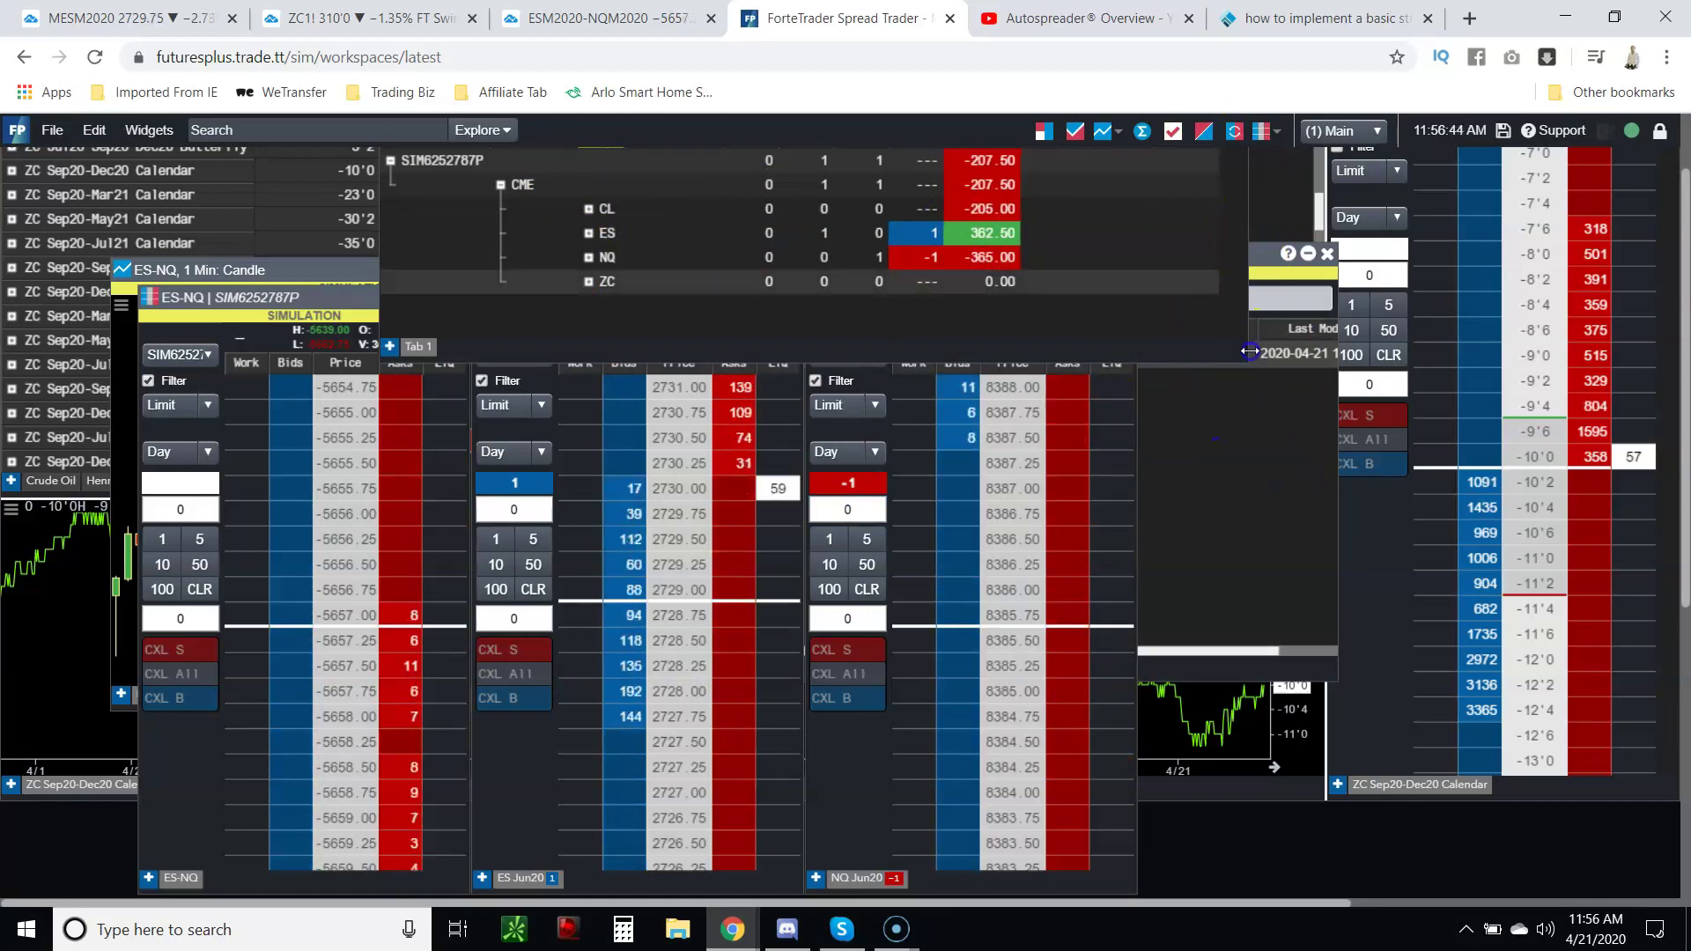
left_click(1274, 132)
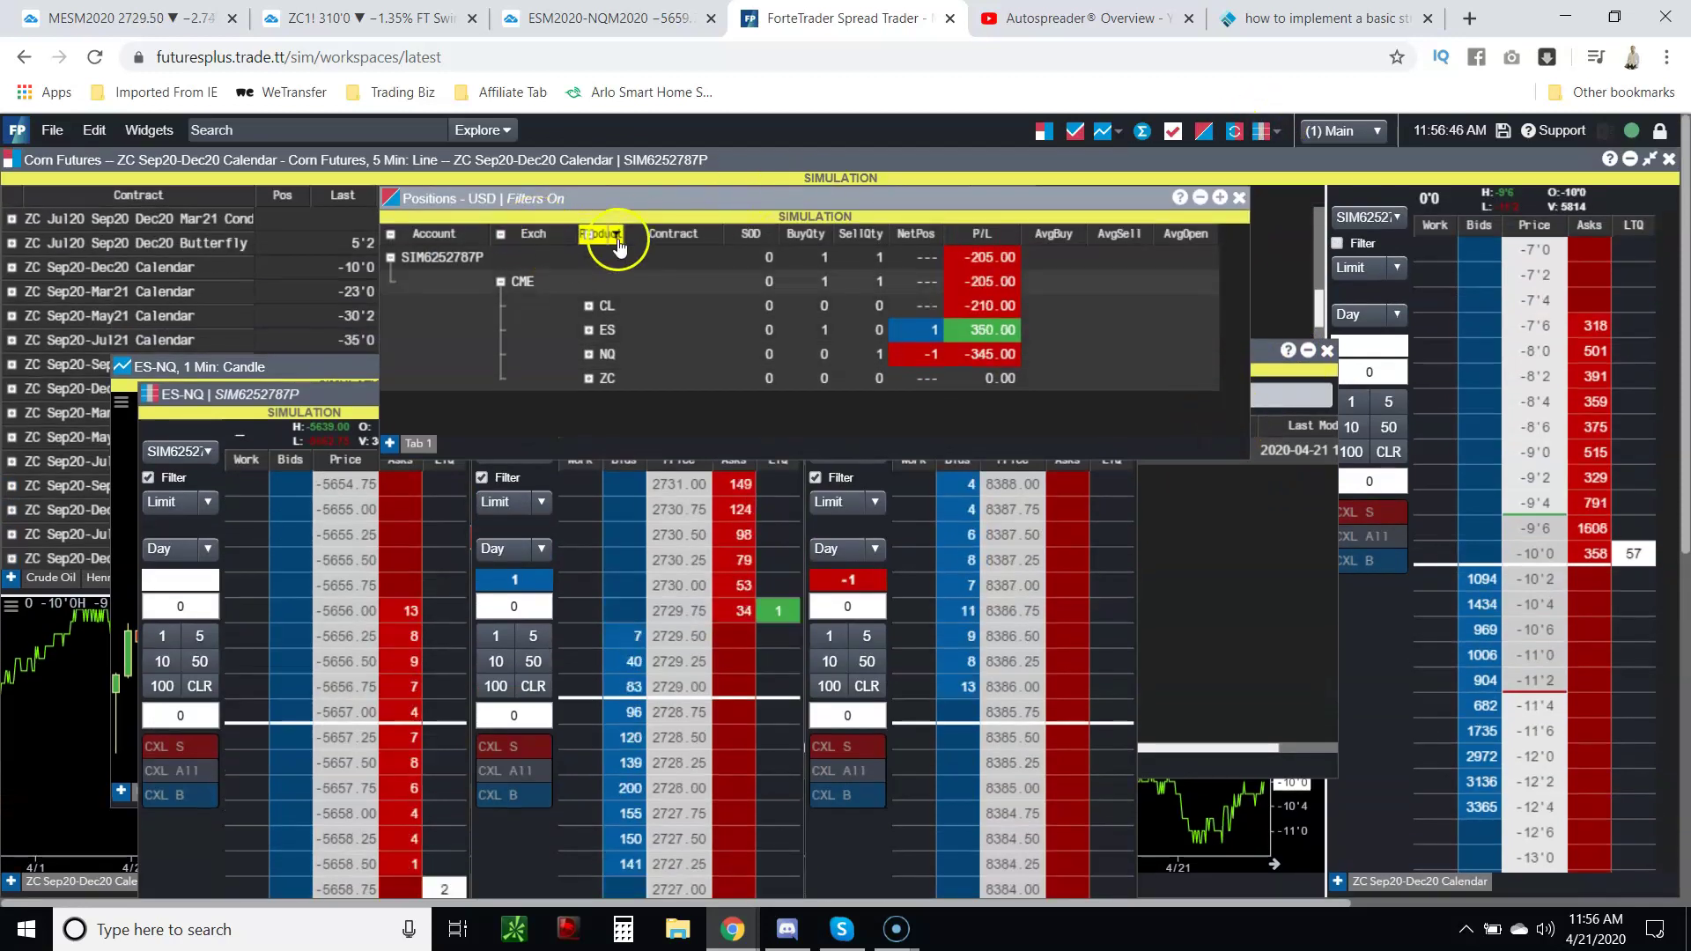
left_click(616, 236)
left_click(617, 295)
left_click(812, 494)
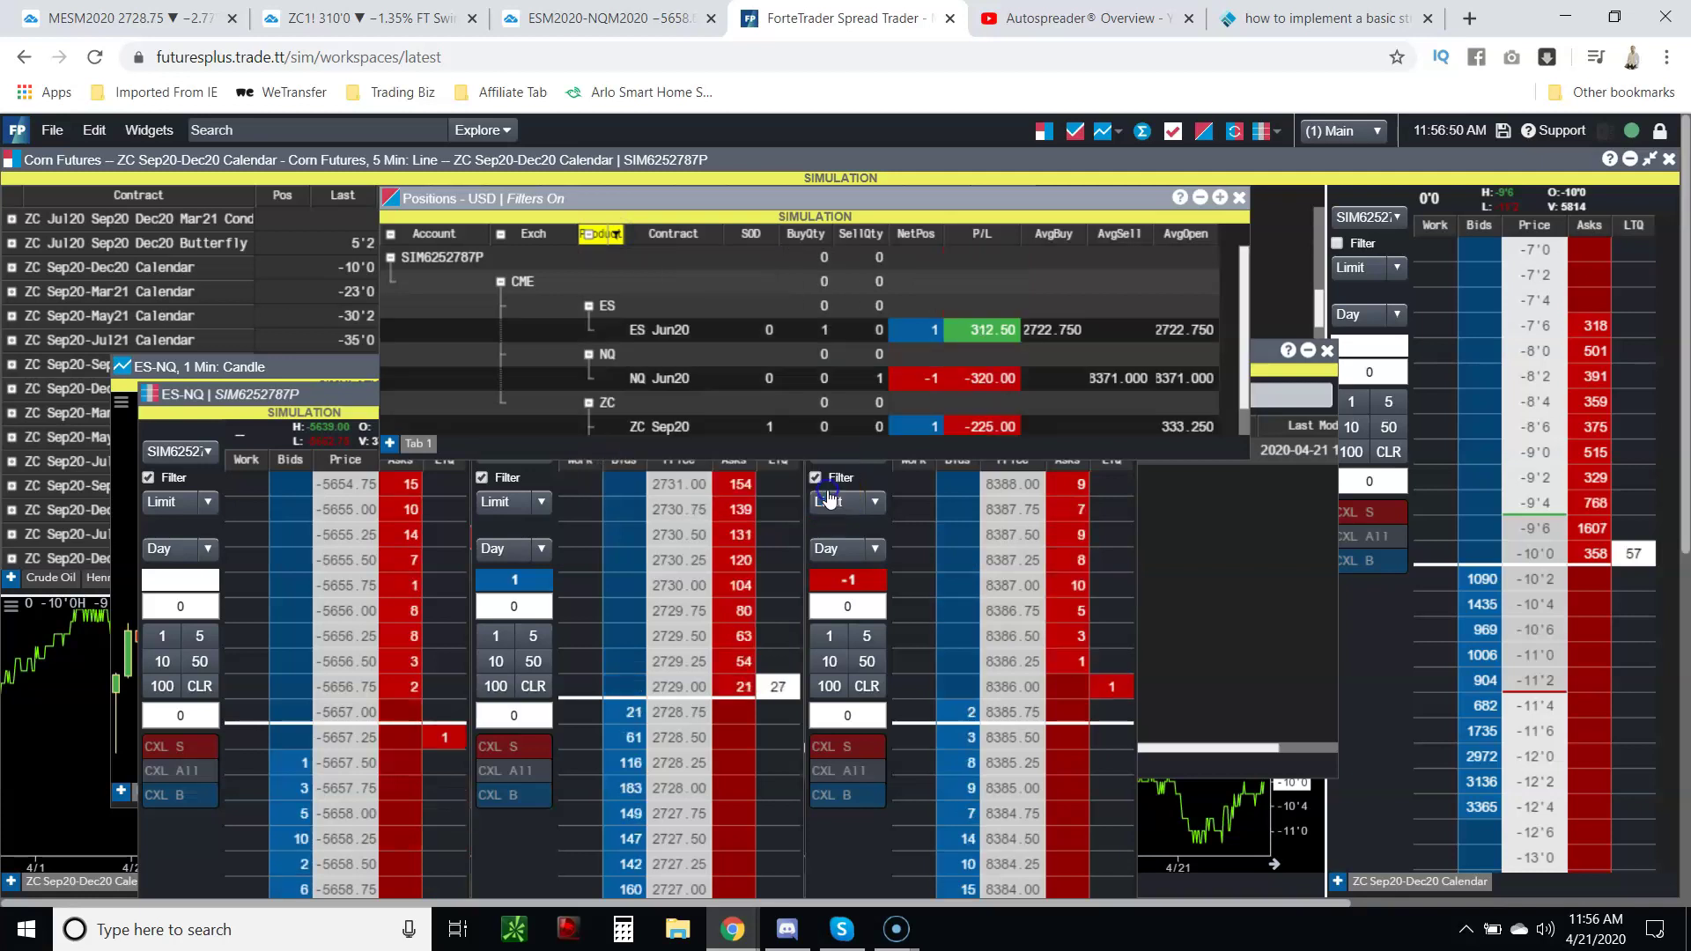
left_click(589, 402)
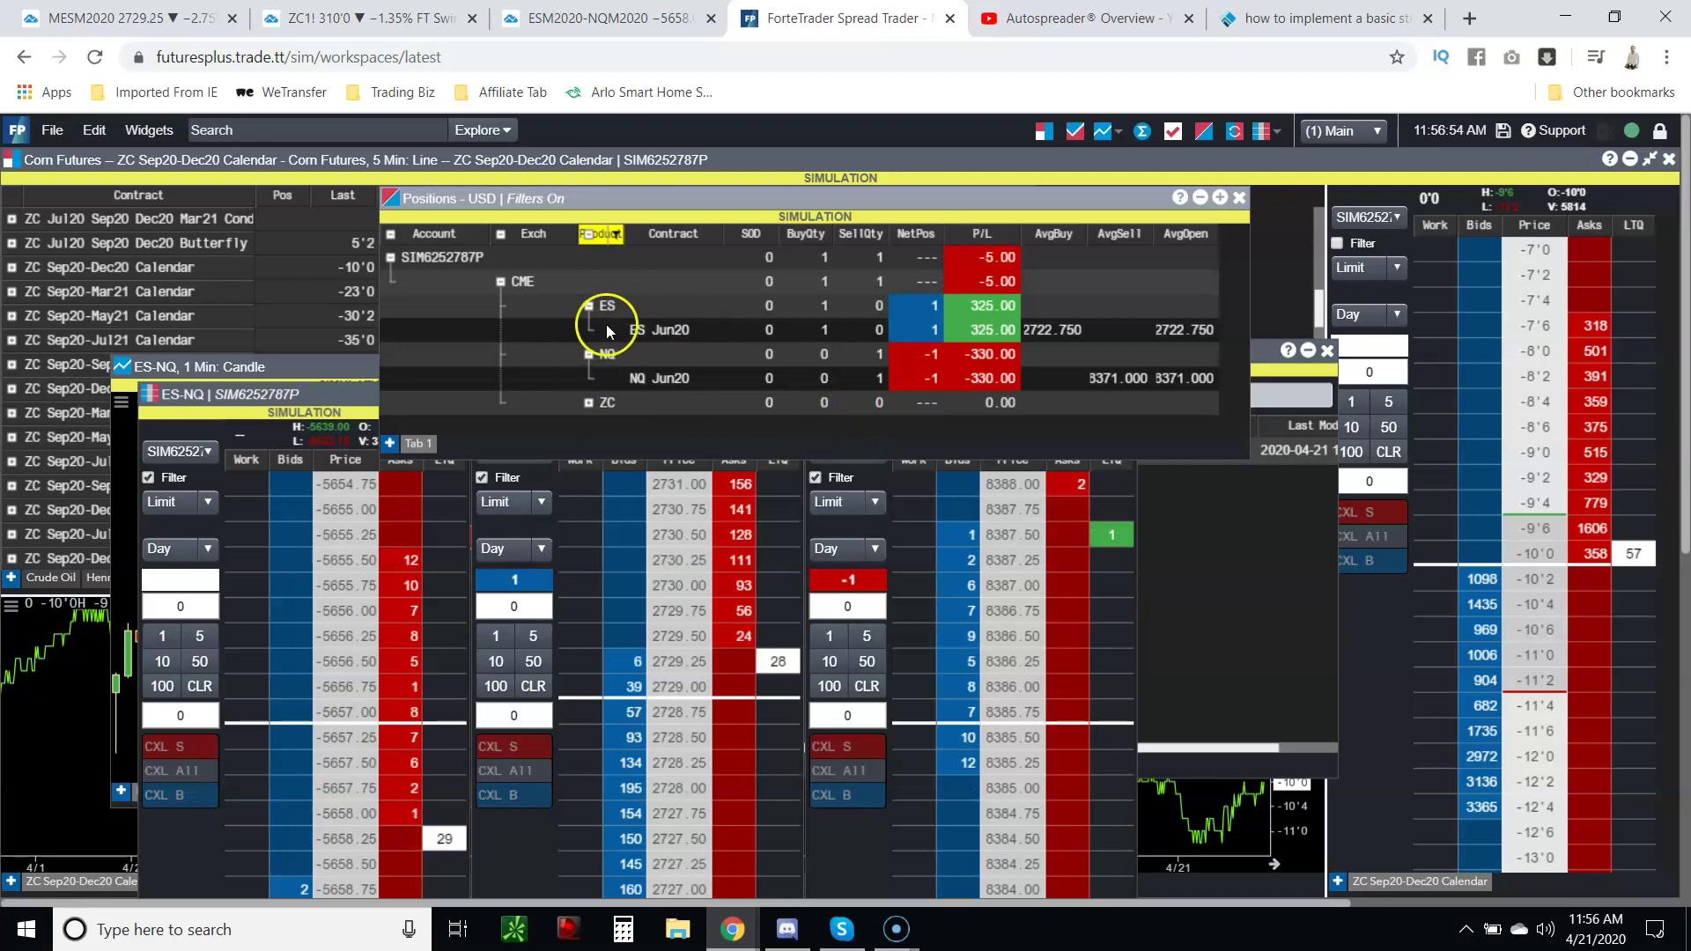
left_click(589, 354)
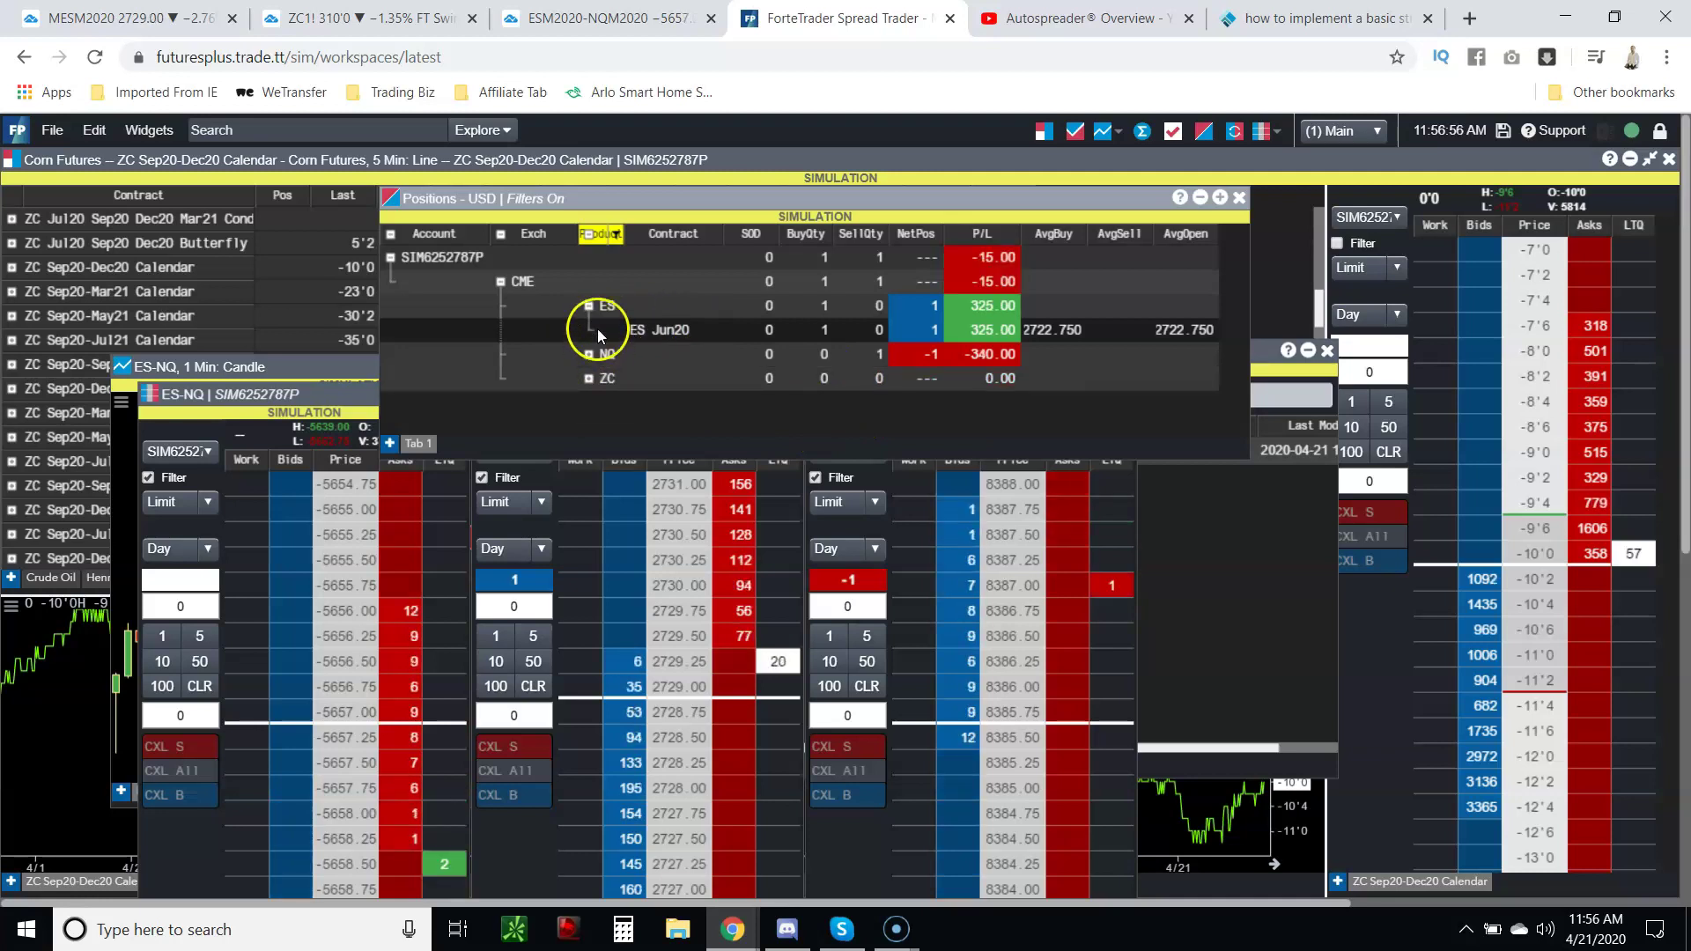
left_click(589, 305)
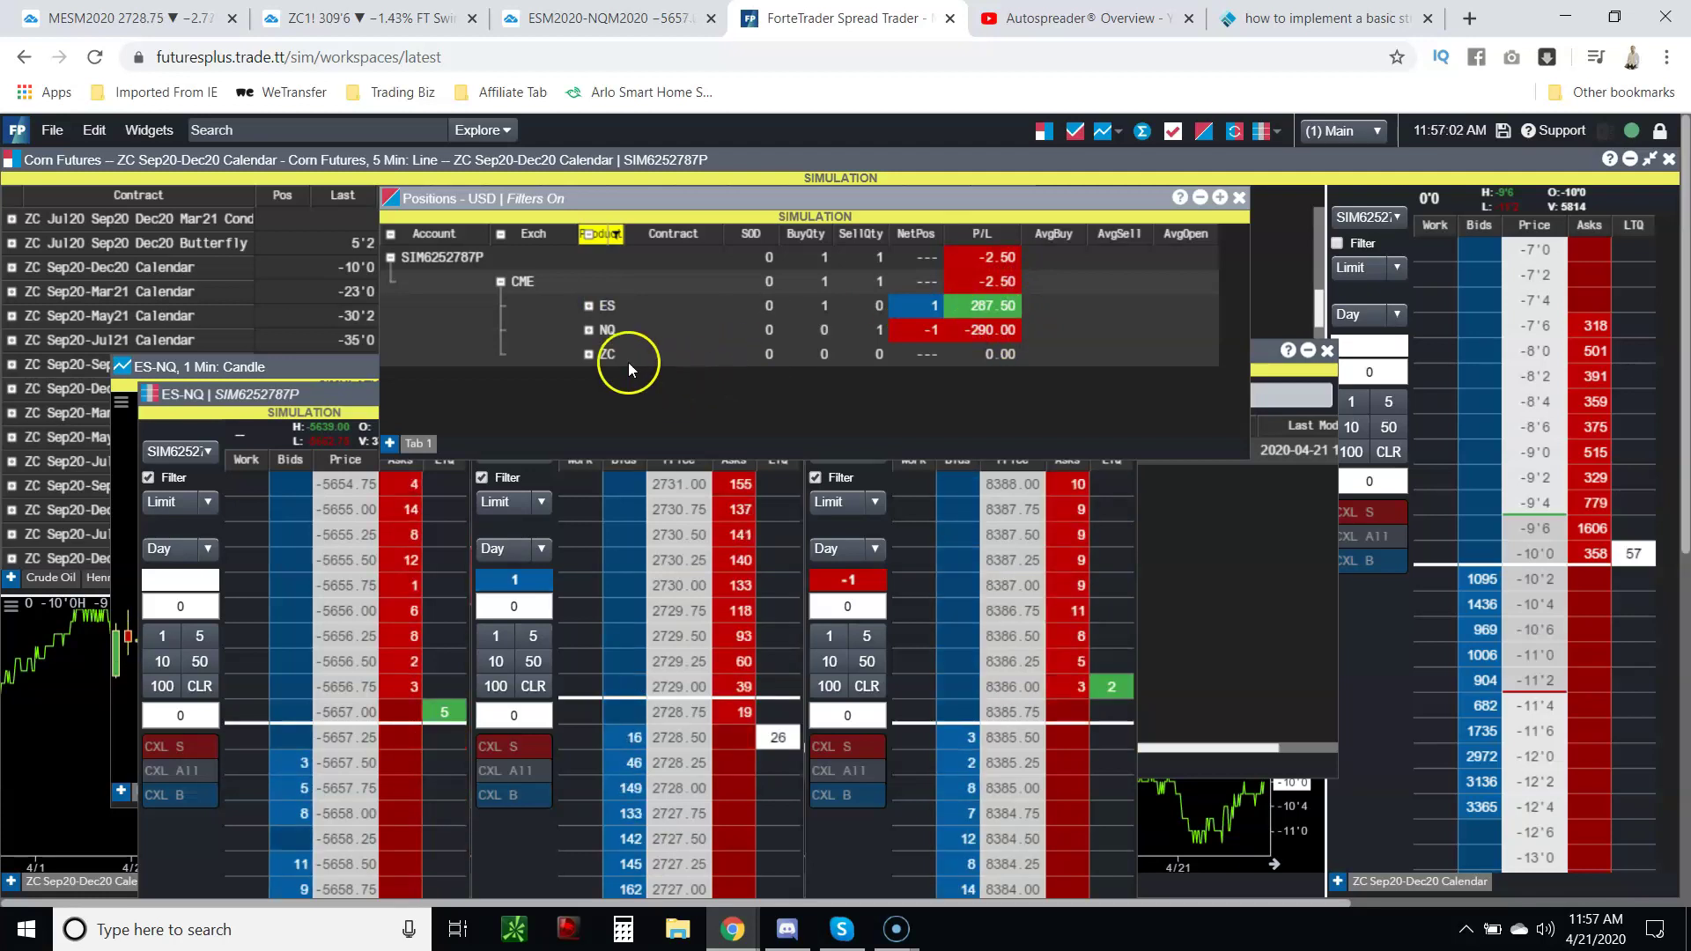
- Also exclude ZC from the Product filter and collapse the ES and NQ rows
left_click(615, 233)
left_click(595, 361)
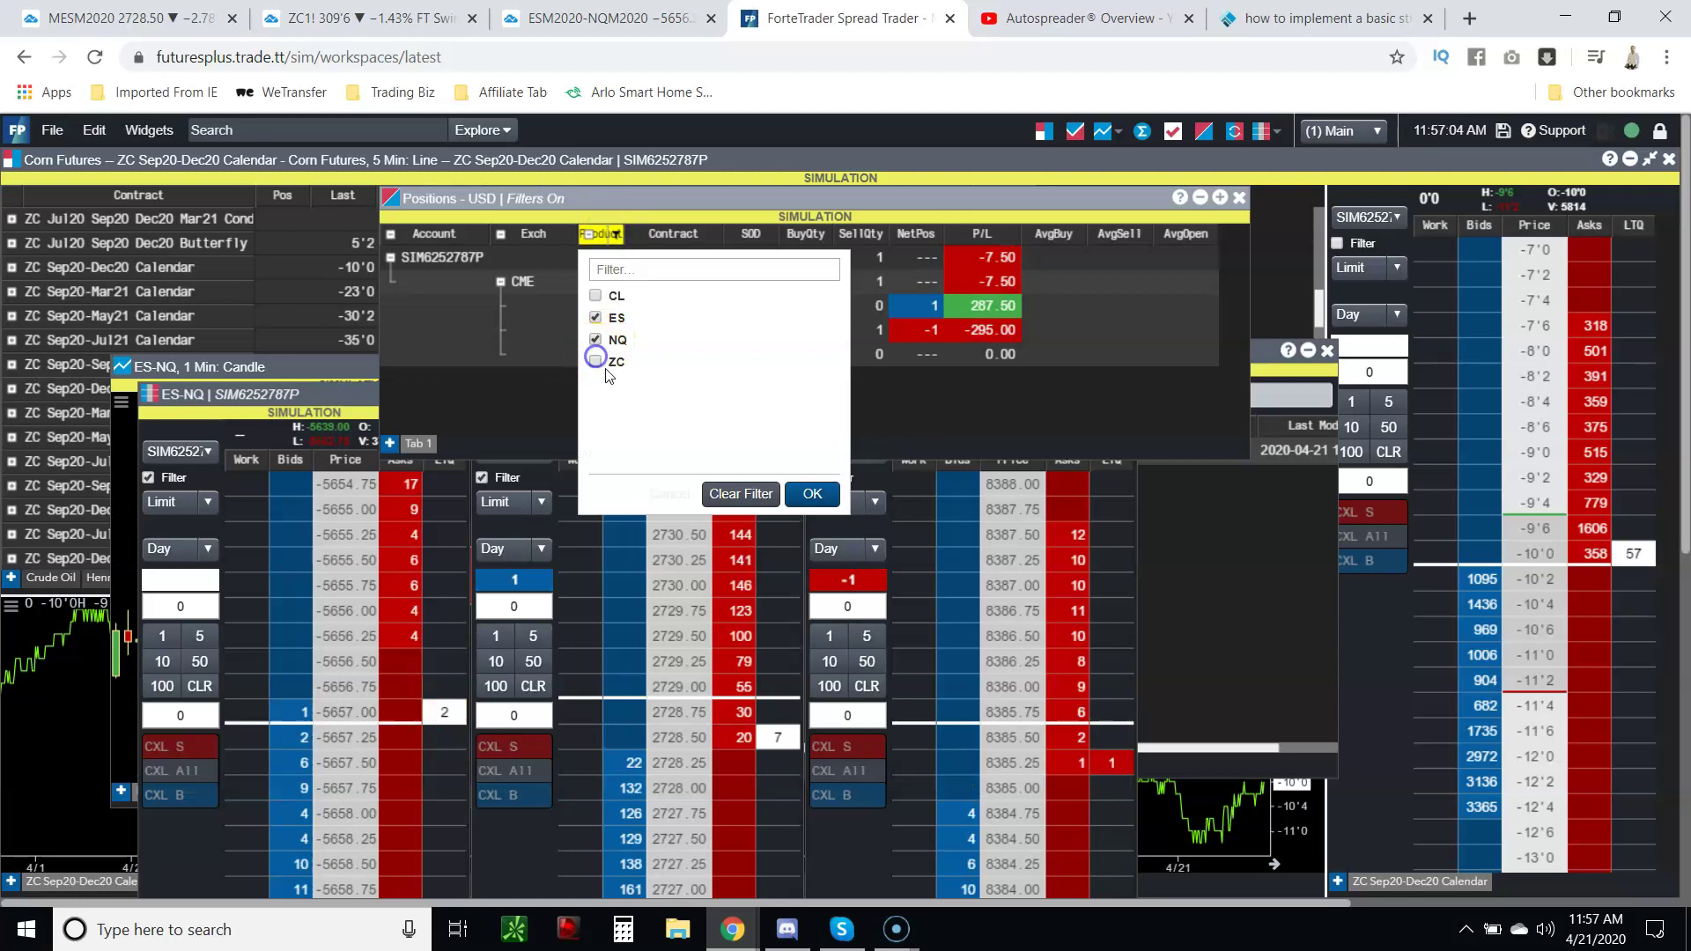
left_click(811, 493)
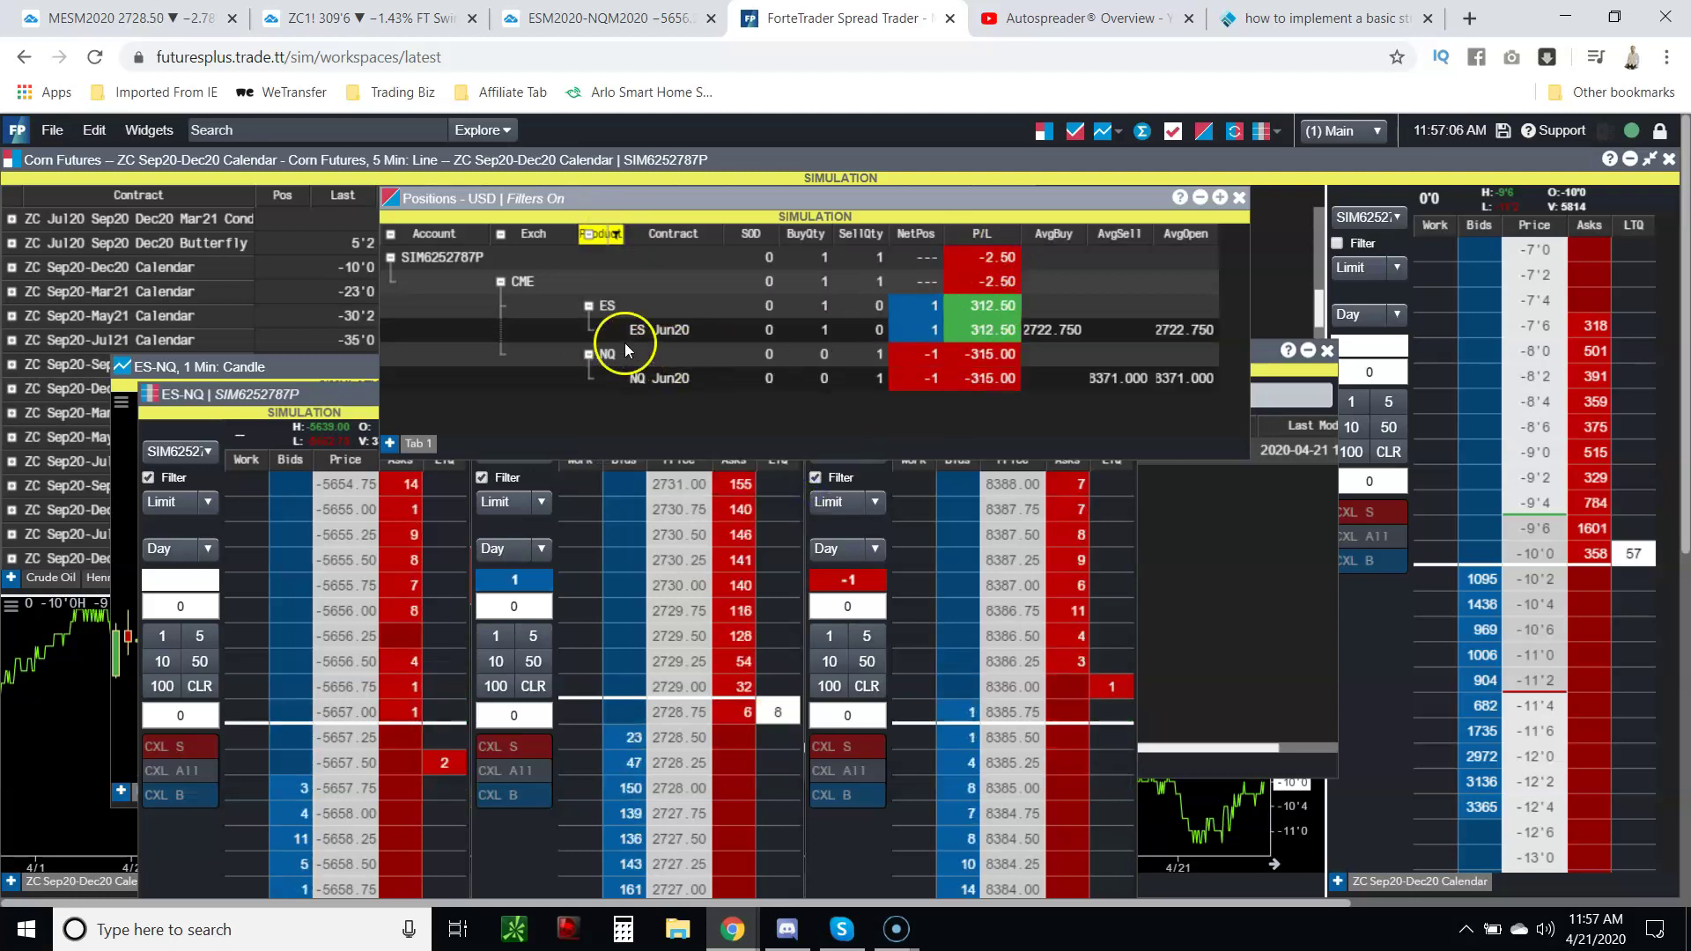
left_click(589, 306)
left_click(588, 330)
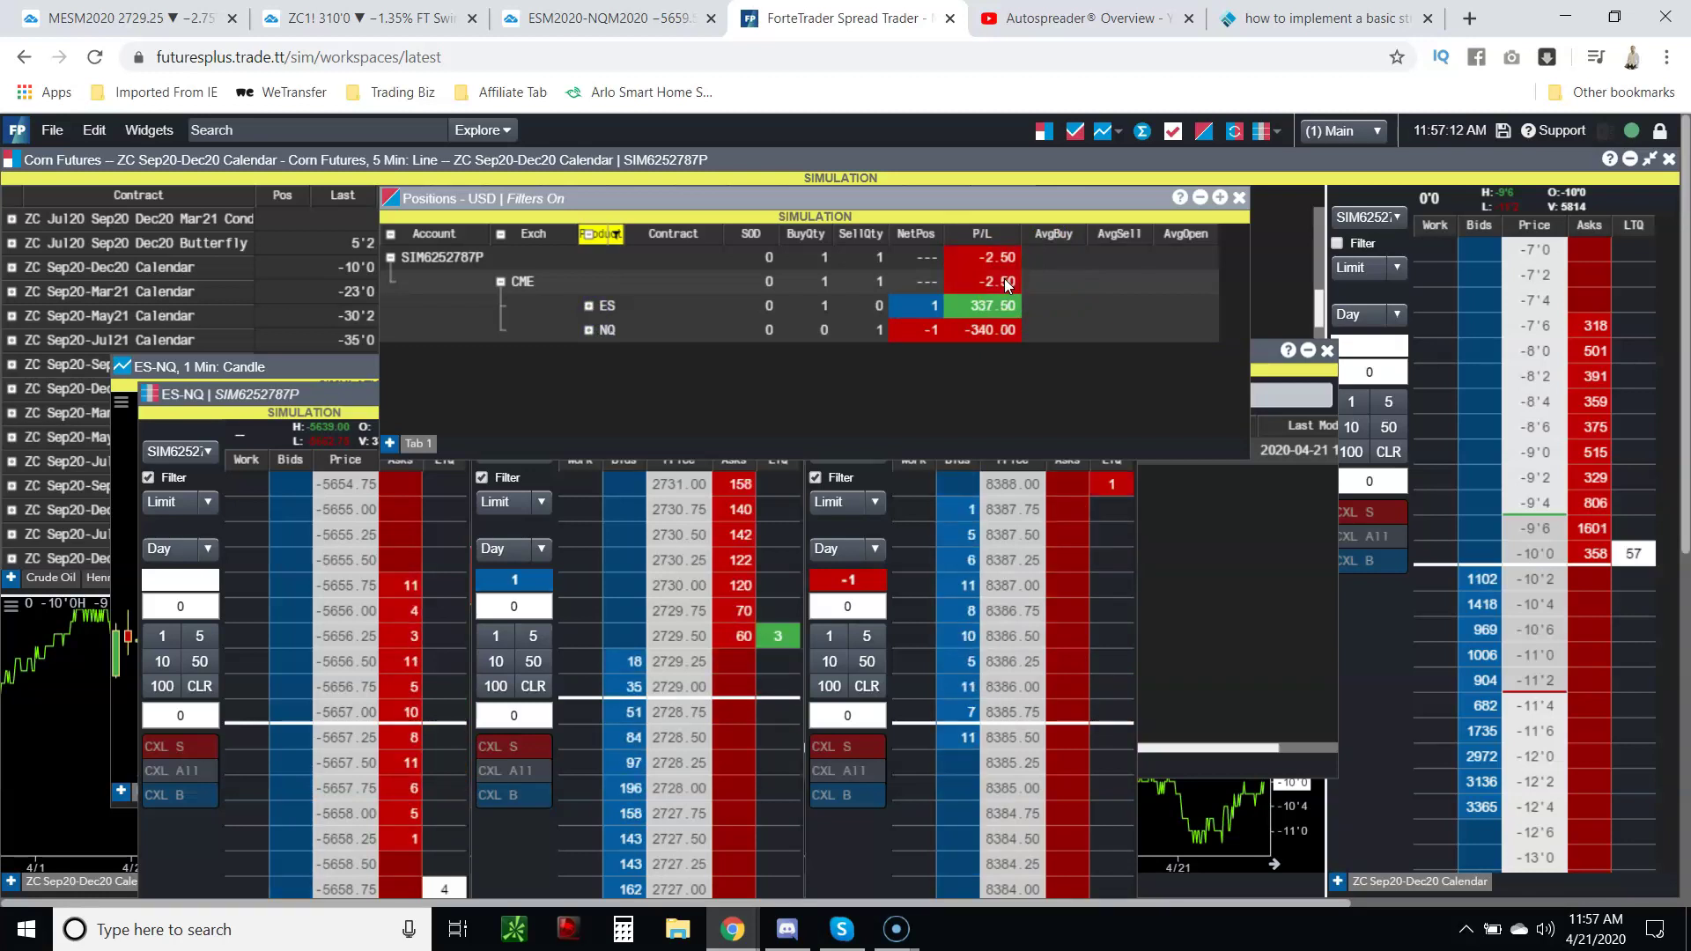
left_click(304, 389)
scroll(328, 737, "down", 5)
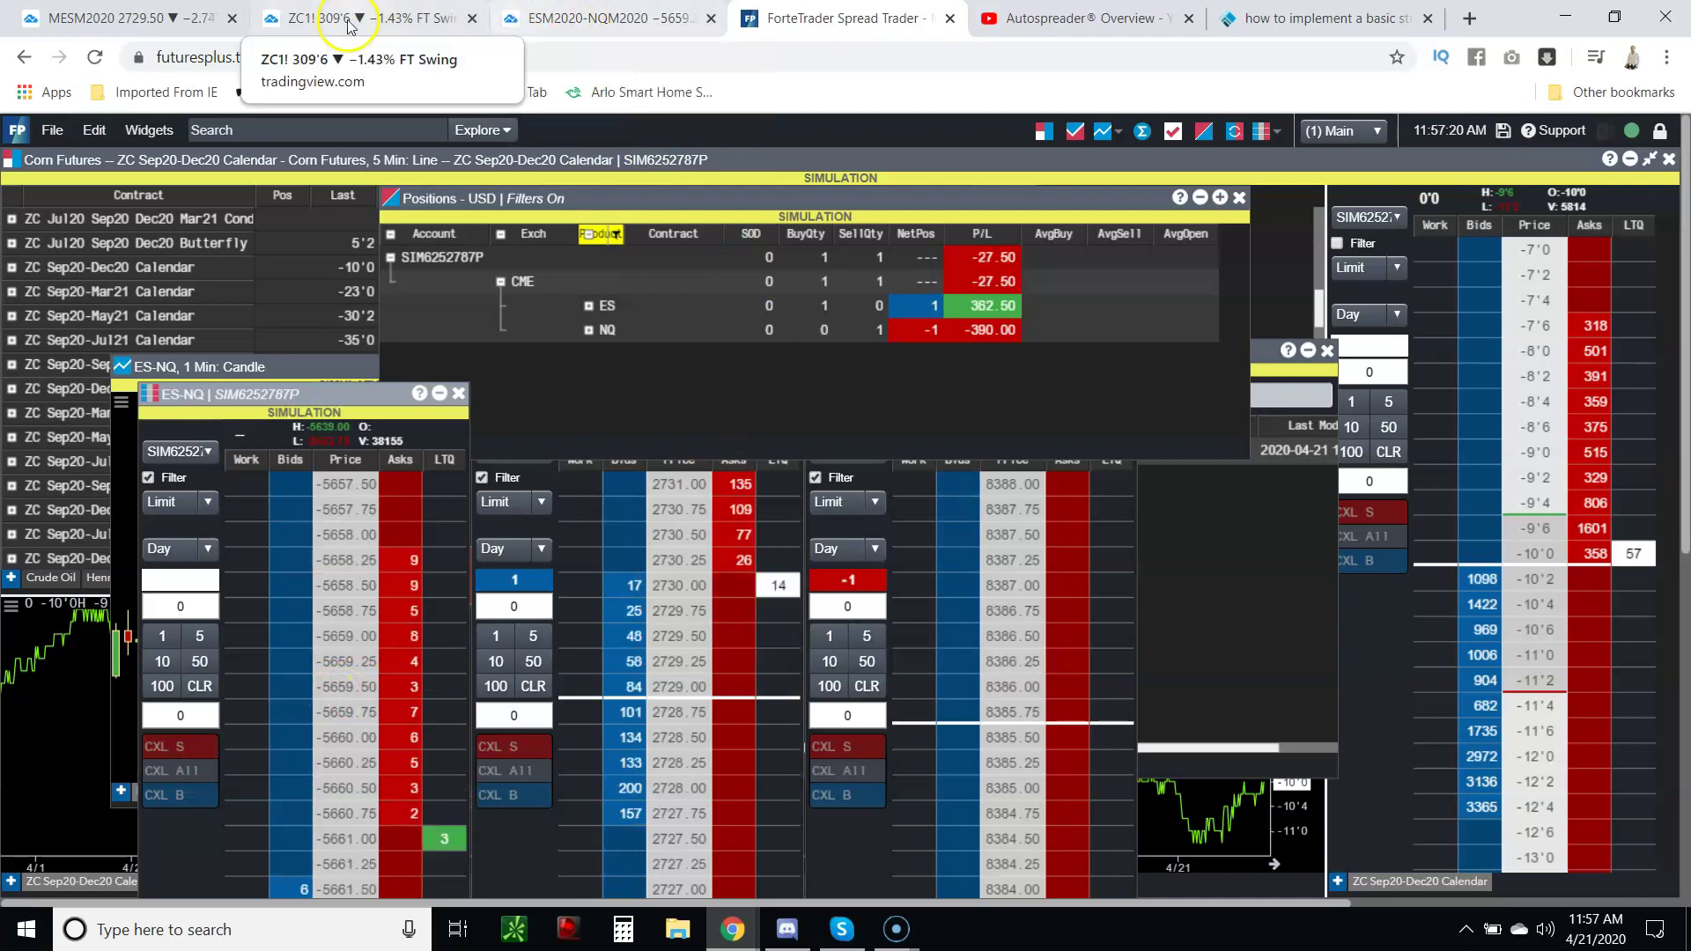
left_click(317, 17)
left_click(555, 27)
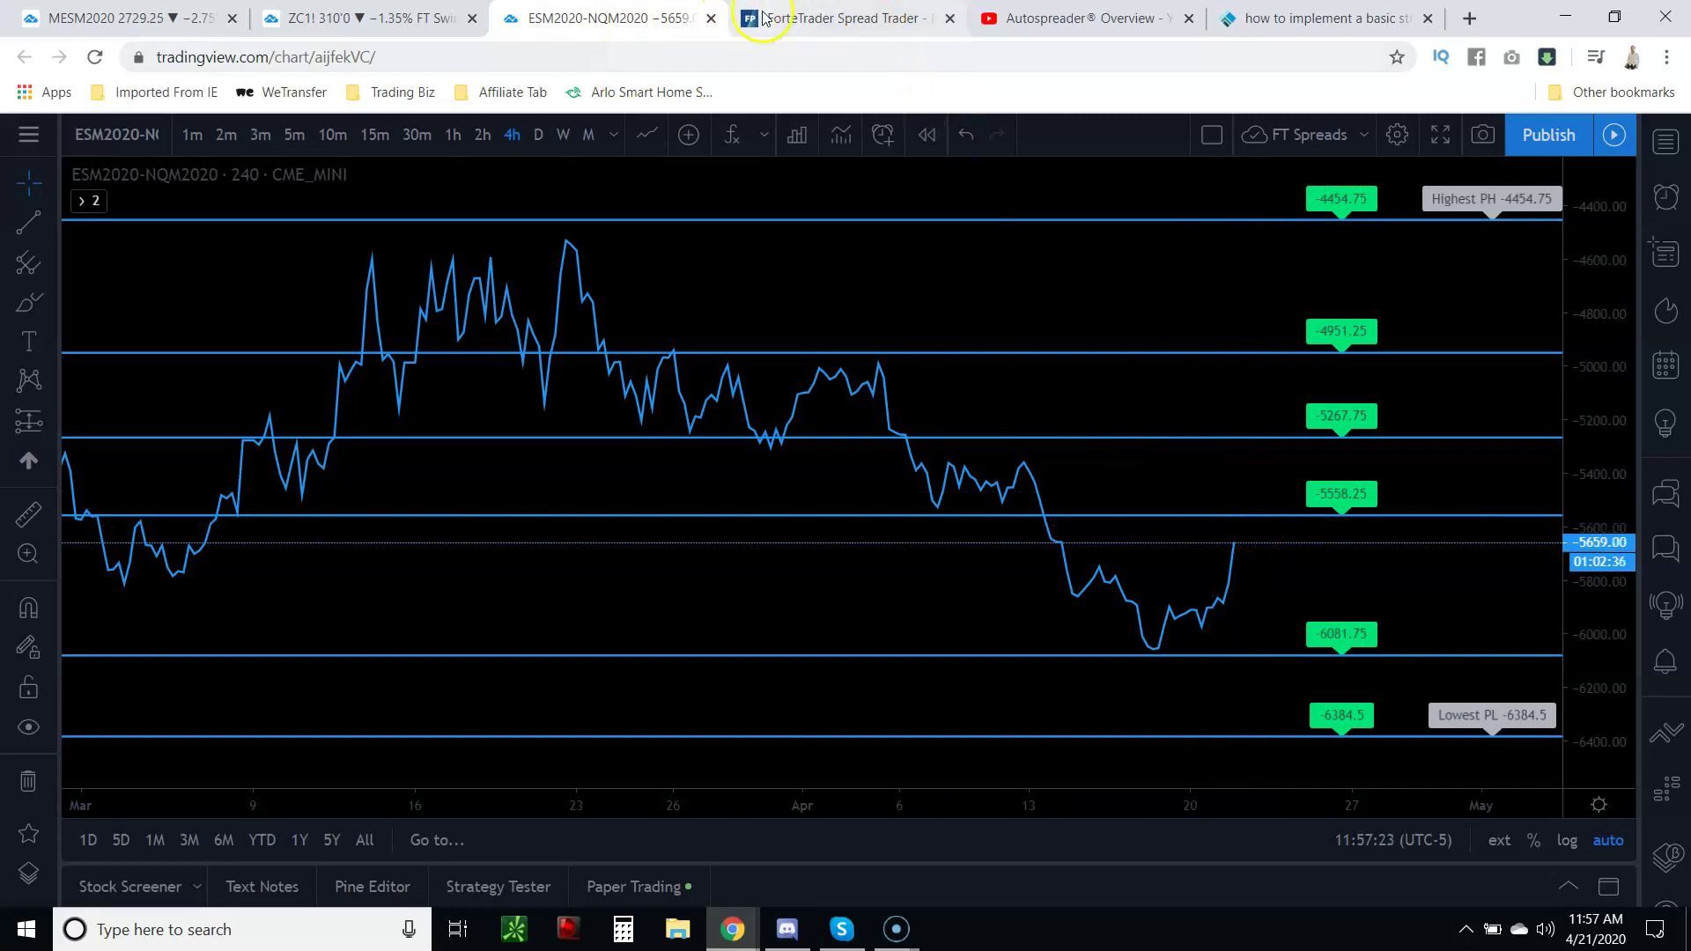
left_click(867, 18)
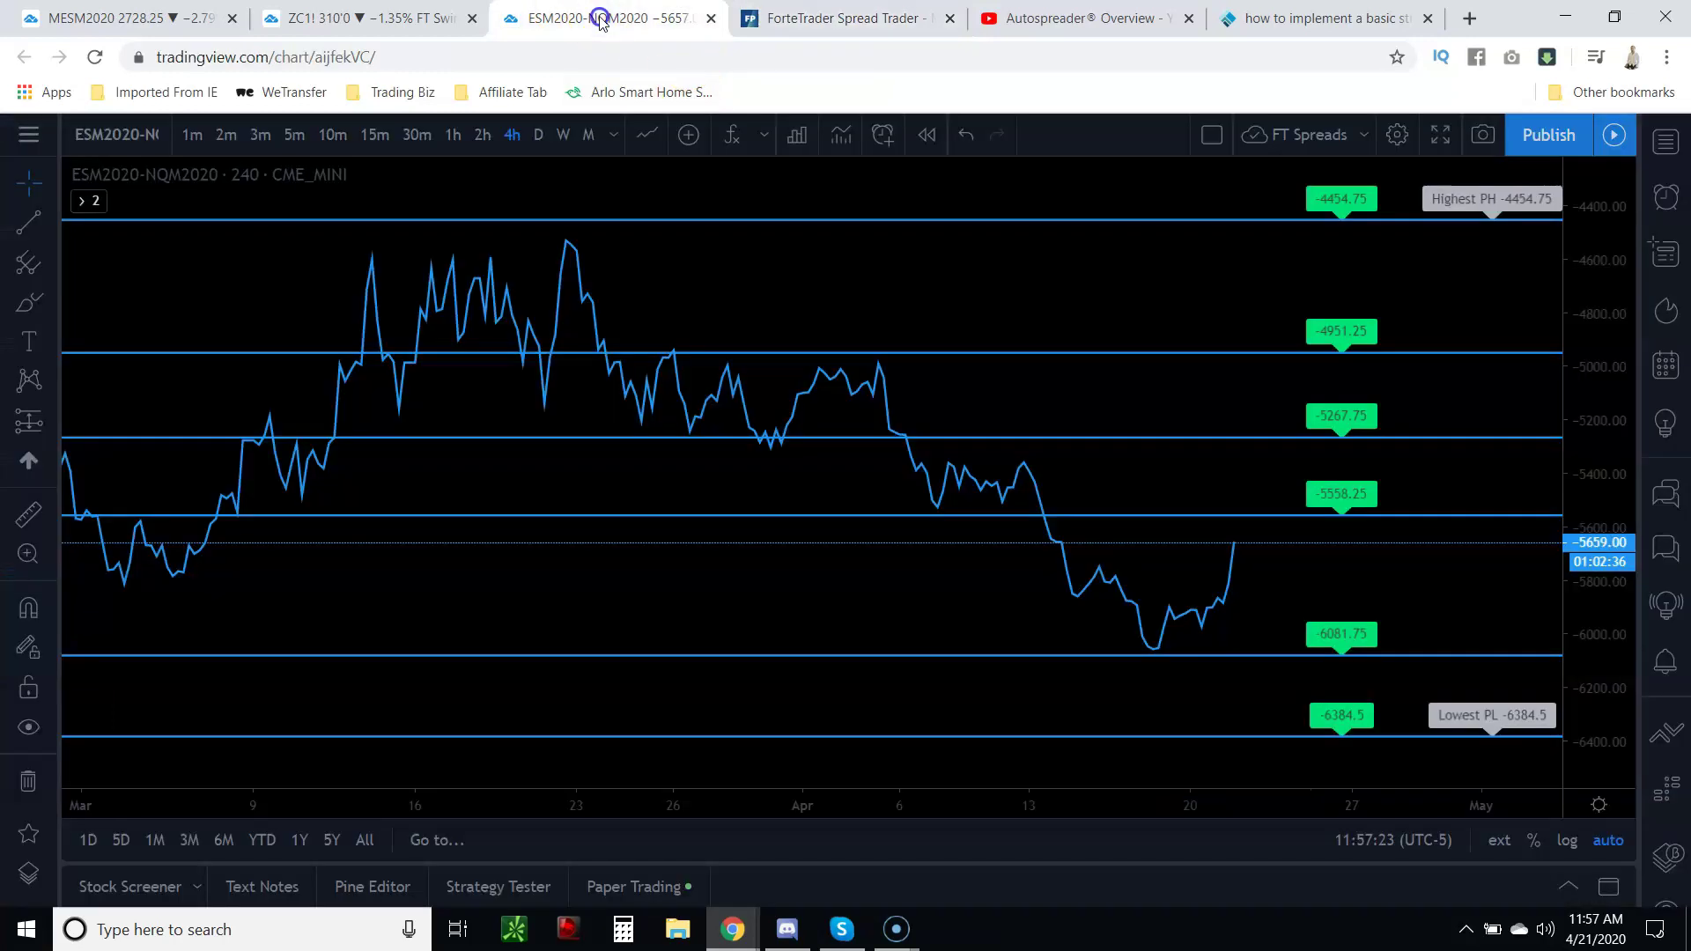
left_click(607, 17)
left_click(400, 20)
left_click(847, 19)
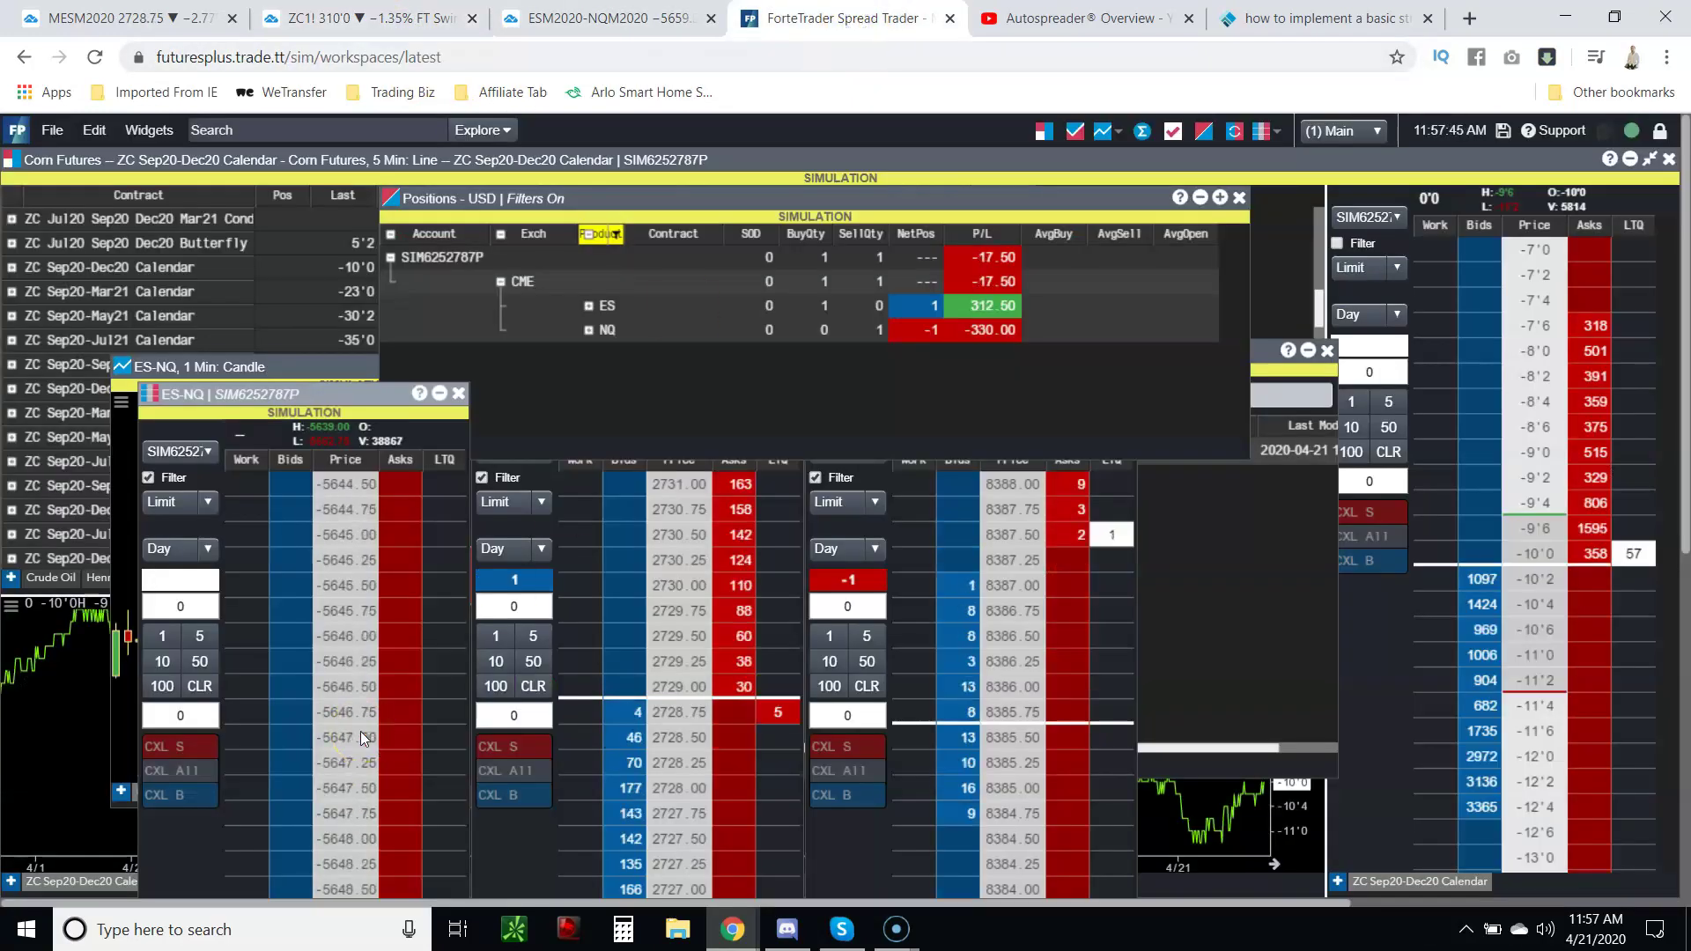
- Scroll the ES-NQ ladder up and place a confirmed sell order for 1 spread at -5584.25
scroll(322, 571, "up", 5)
scroll(322, 567, "up", 7)
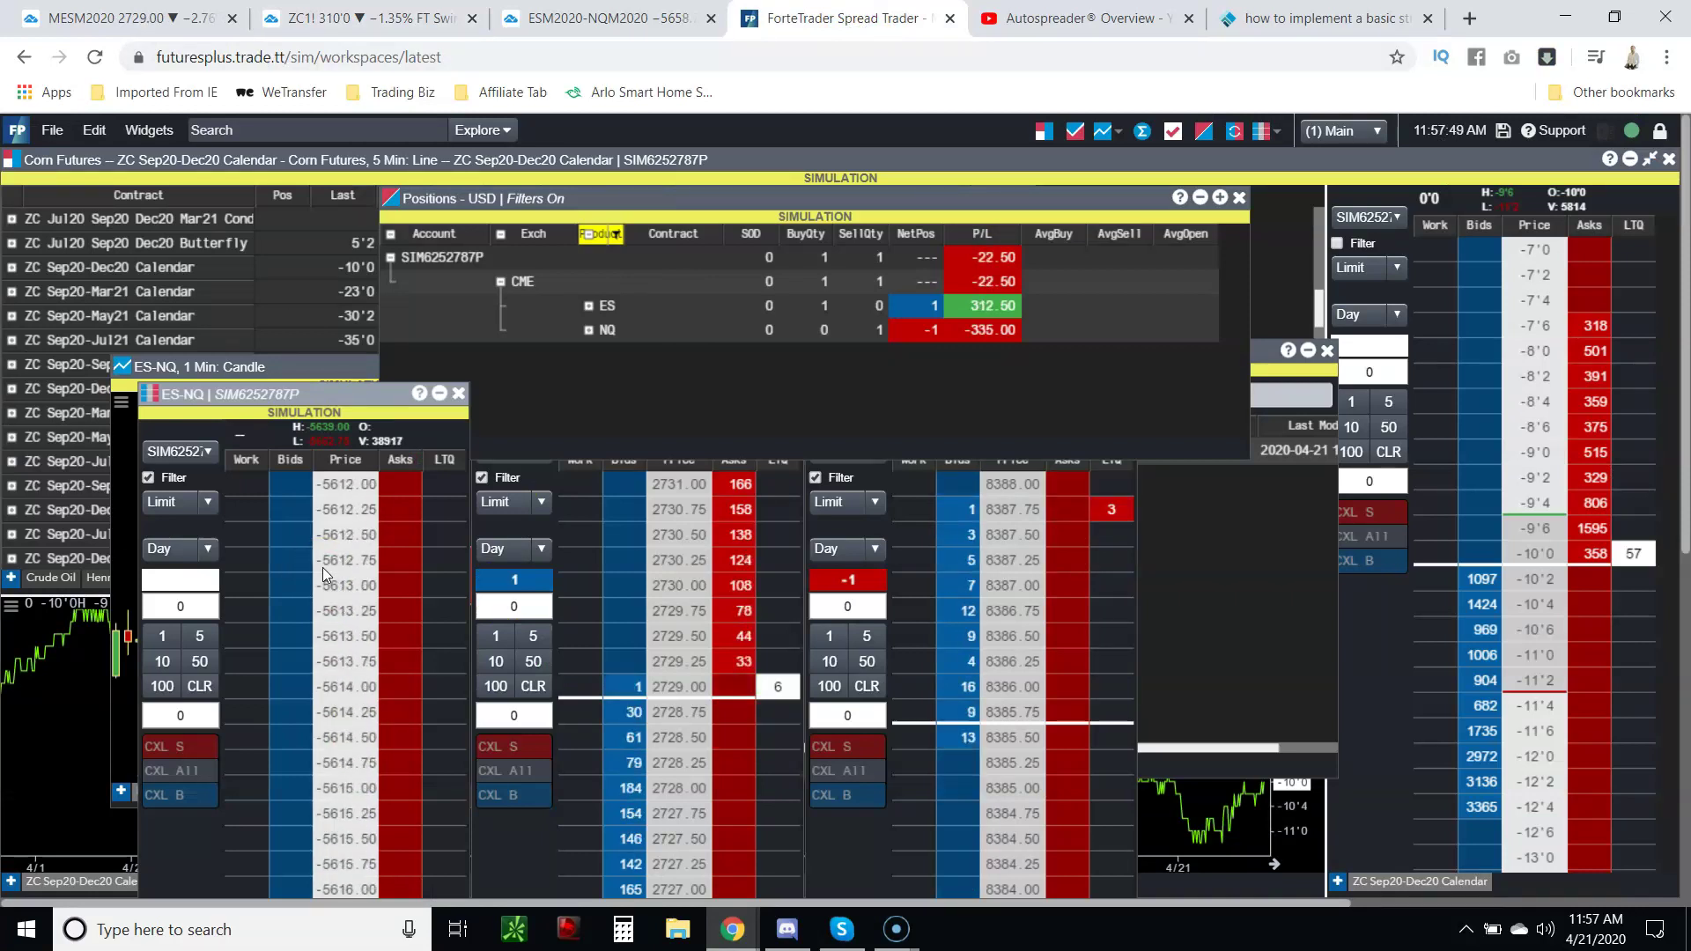
scroll(322, 567, "up", 5)
scroll(320, 571, "up", 2)
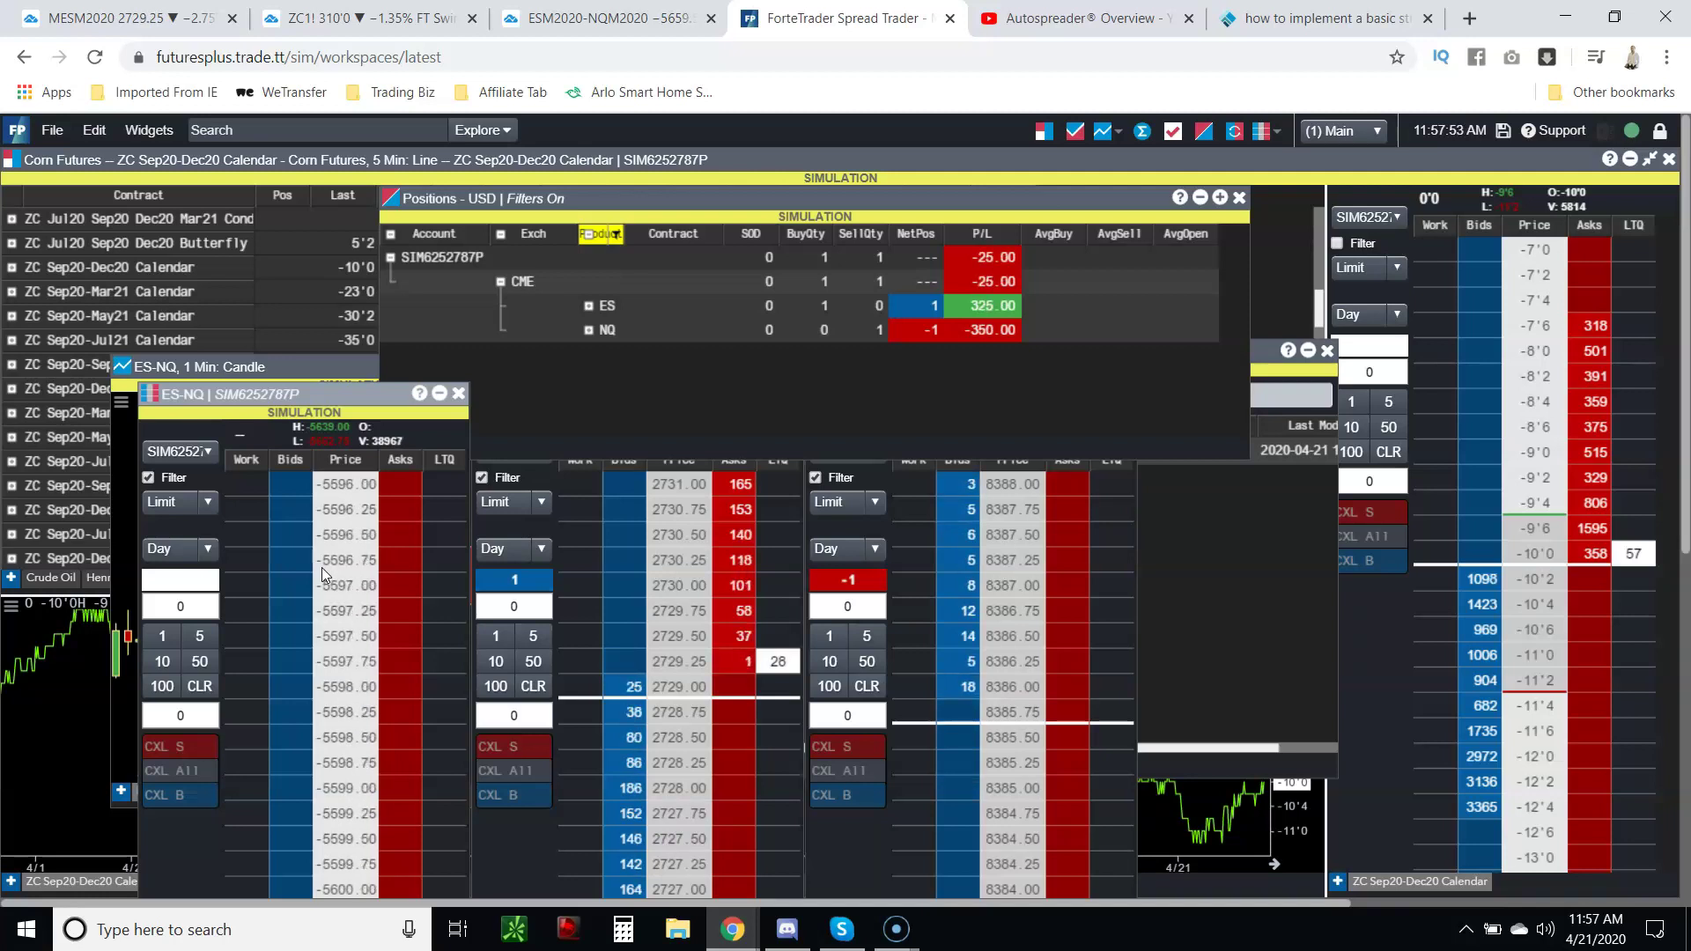
scroll(320, 570, "up", 1)
scroll(325, 590, "up", 2)
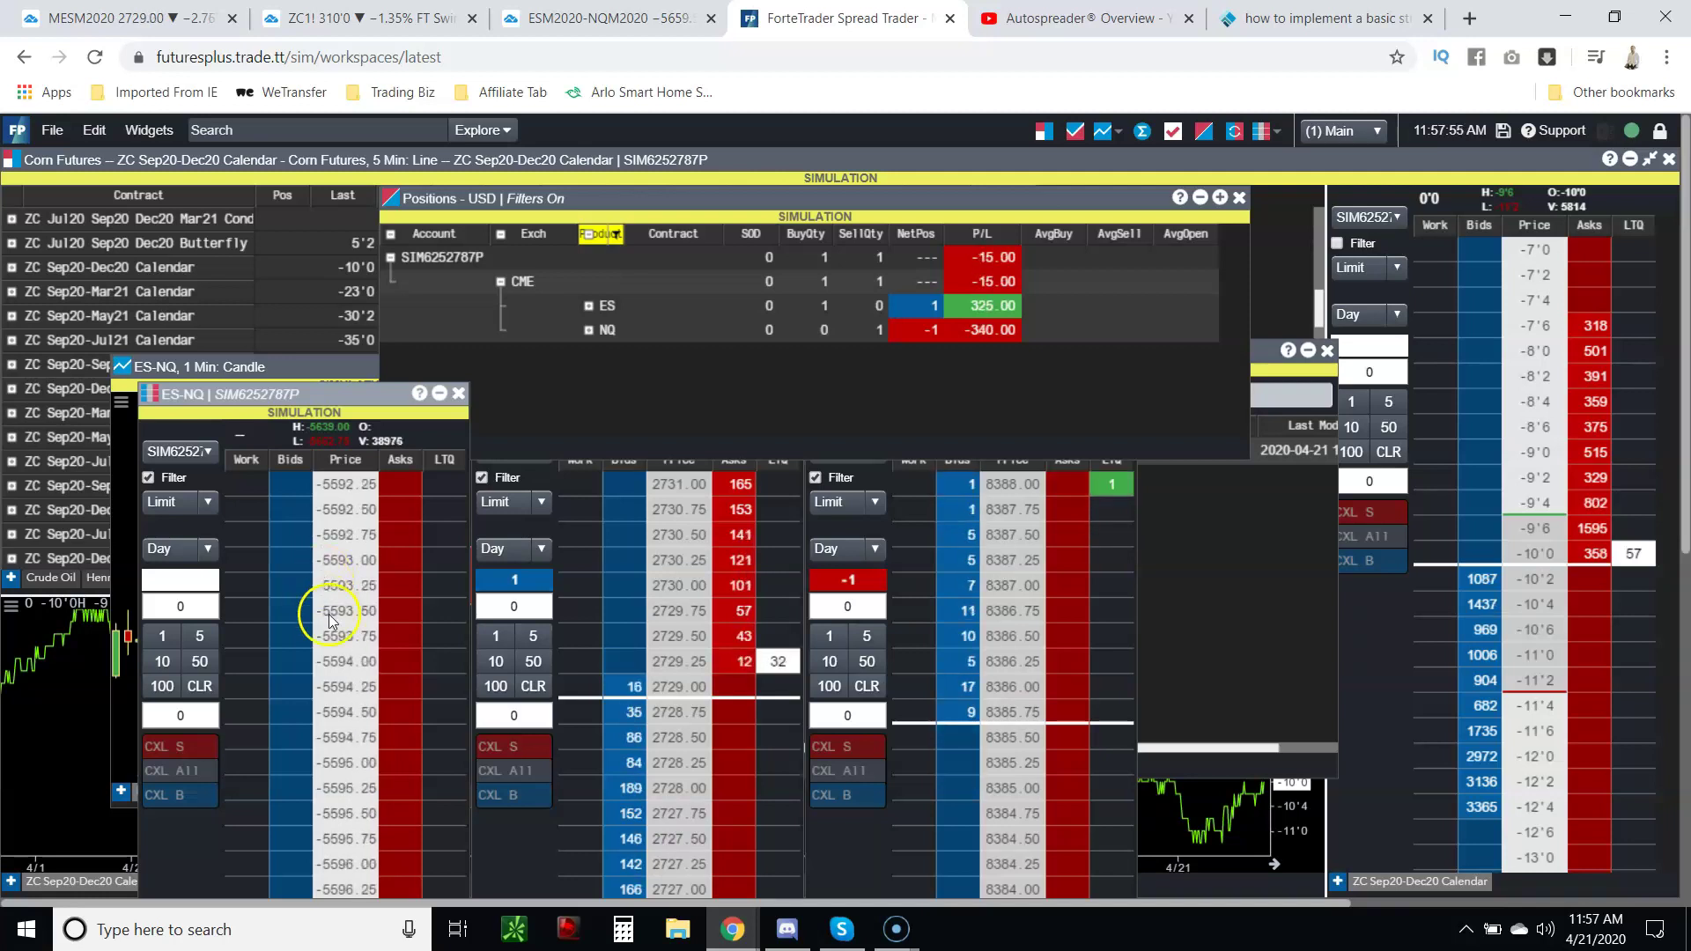
scroll(342, 638, "up", 2)
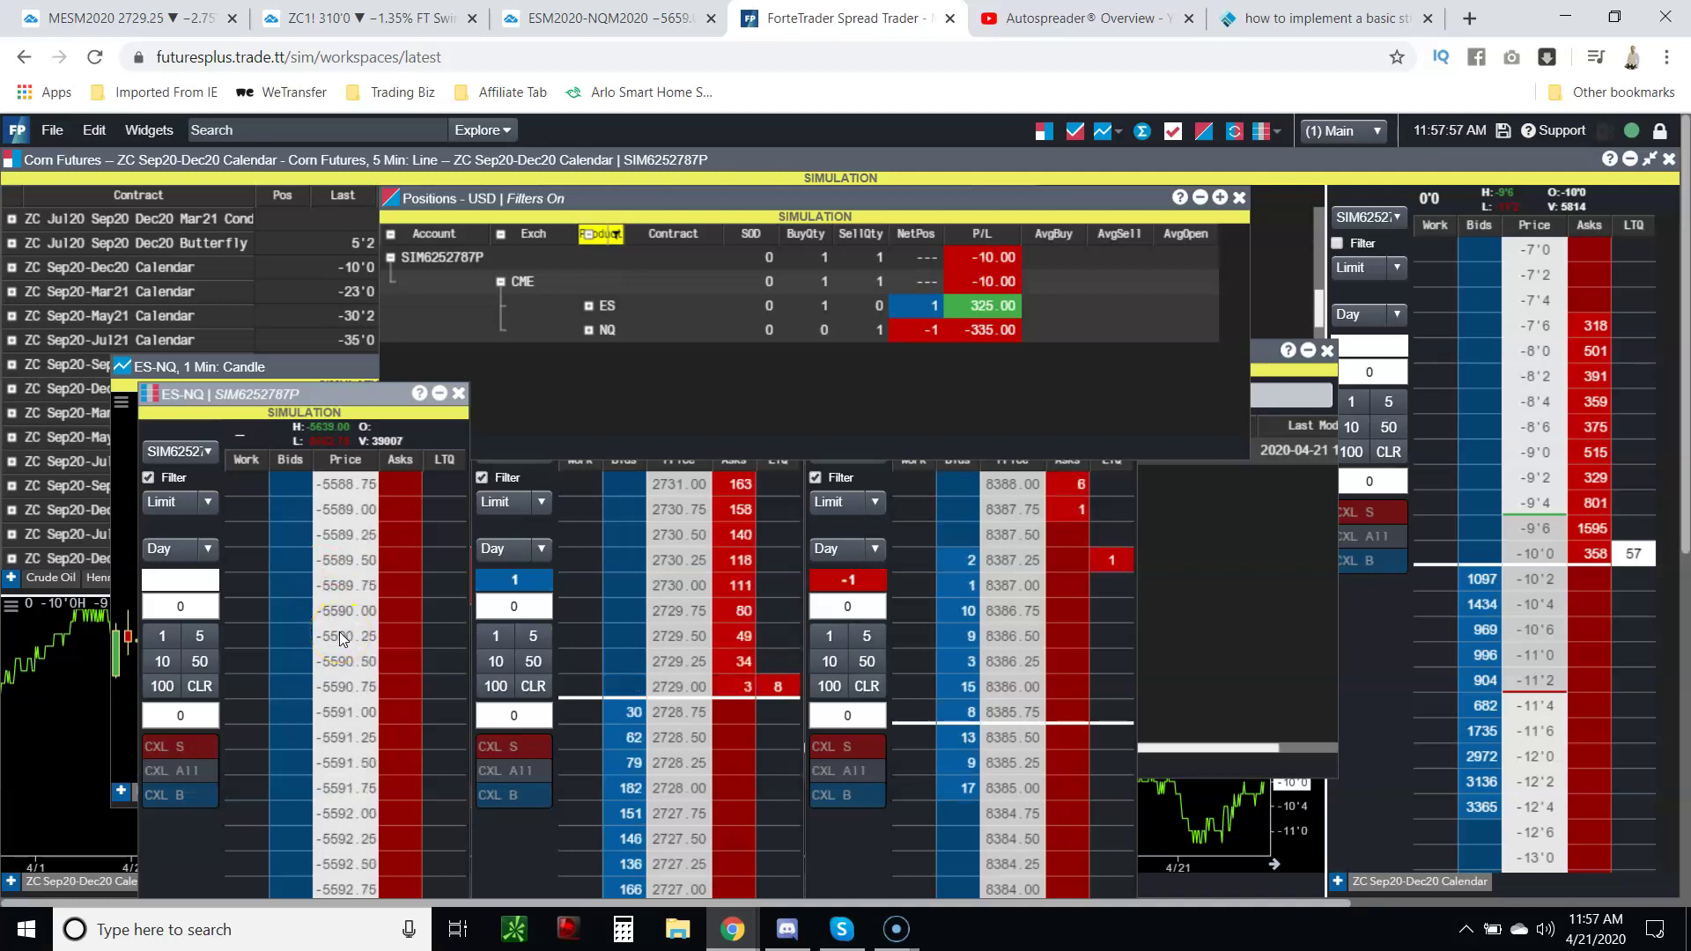
scroll(344, 638, "up", 1)
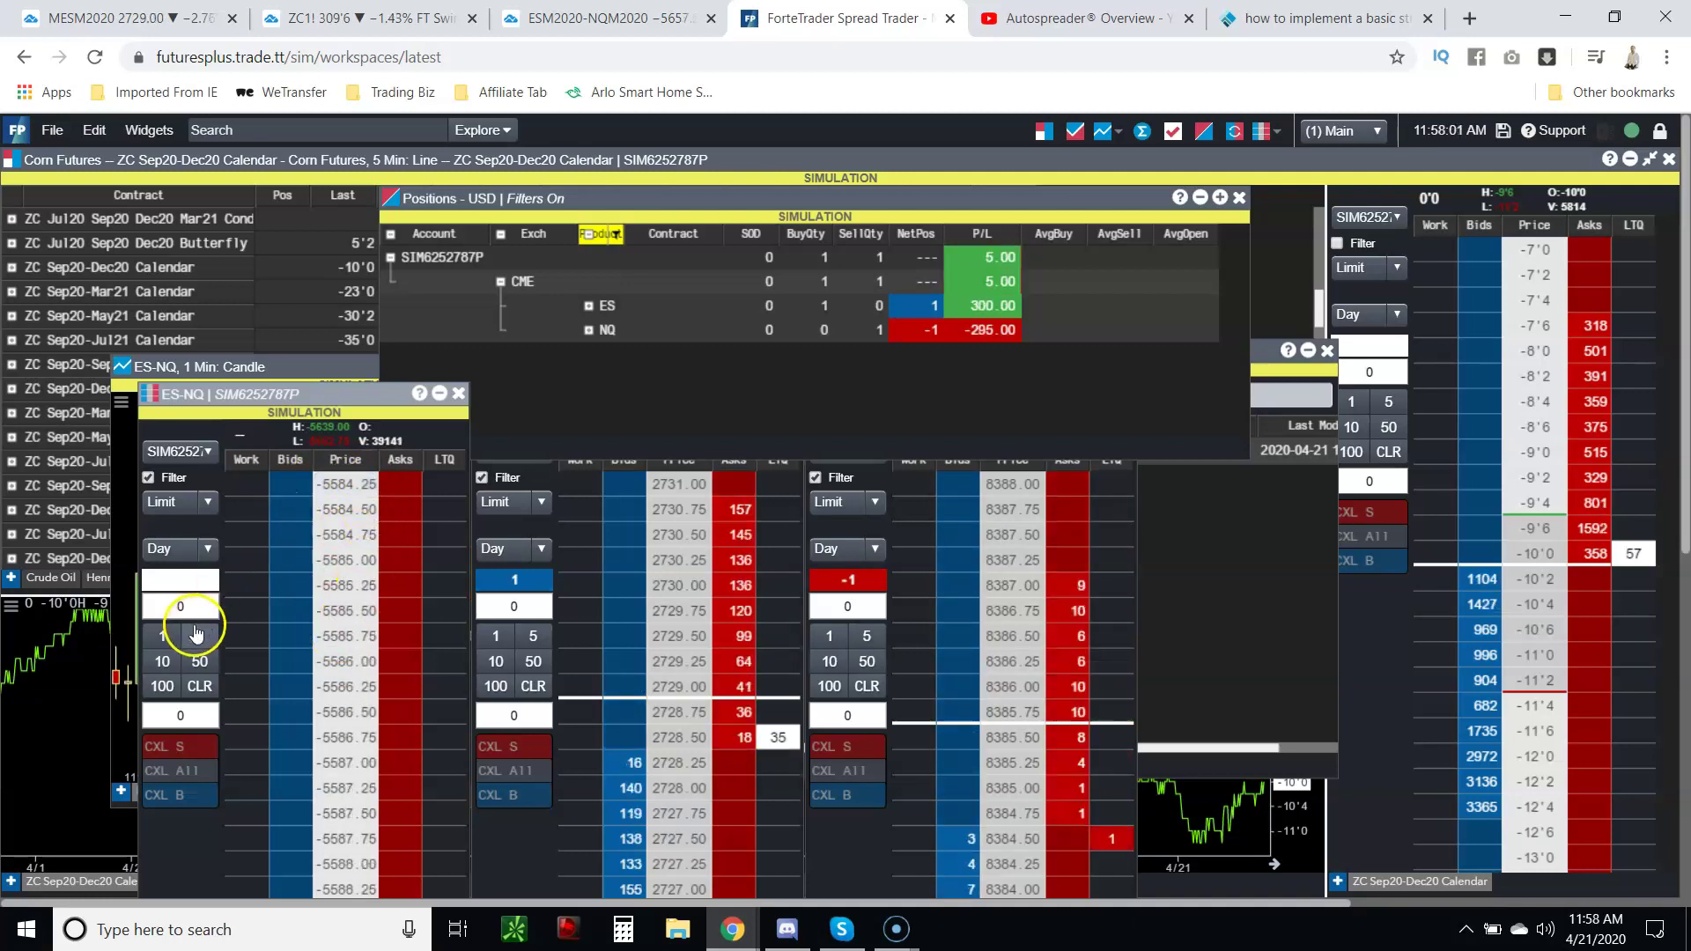
left_click(162, 635)
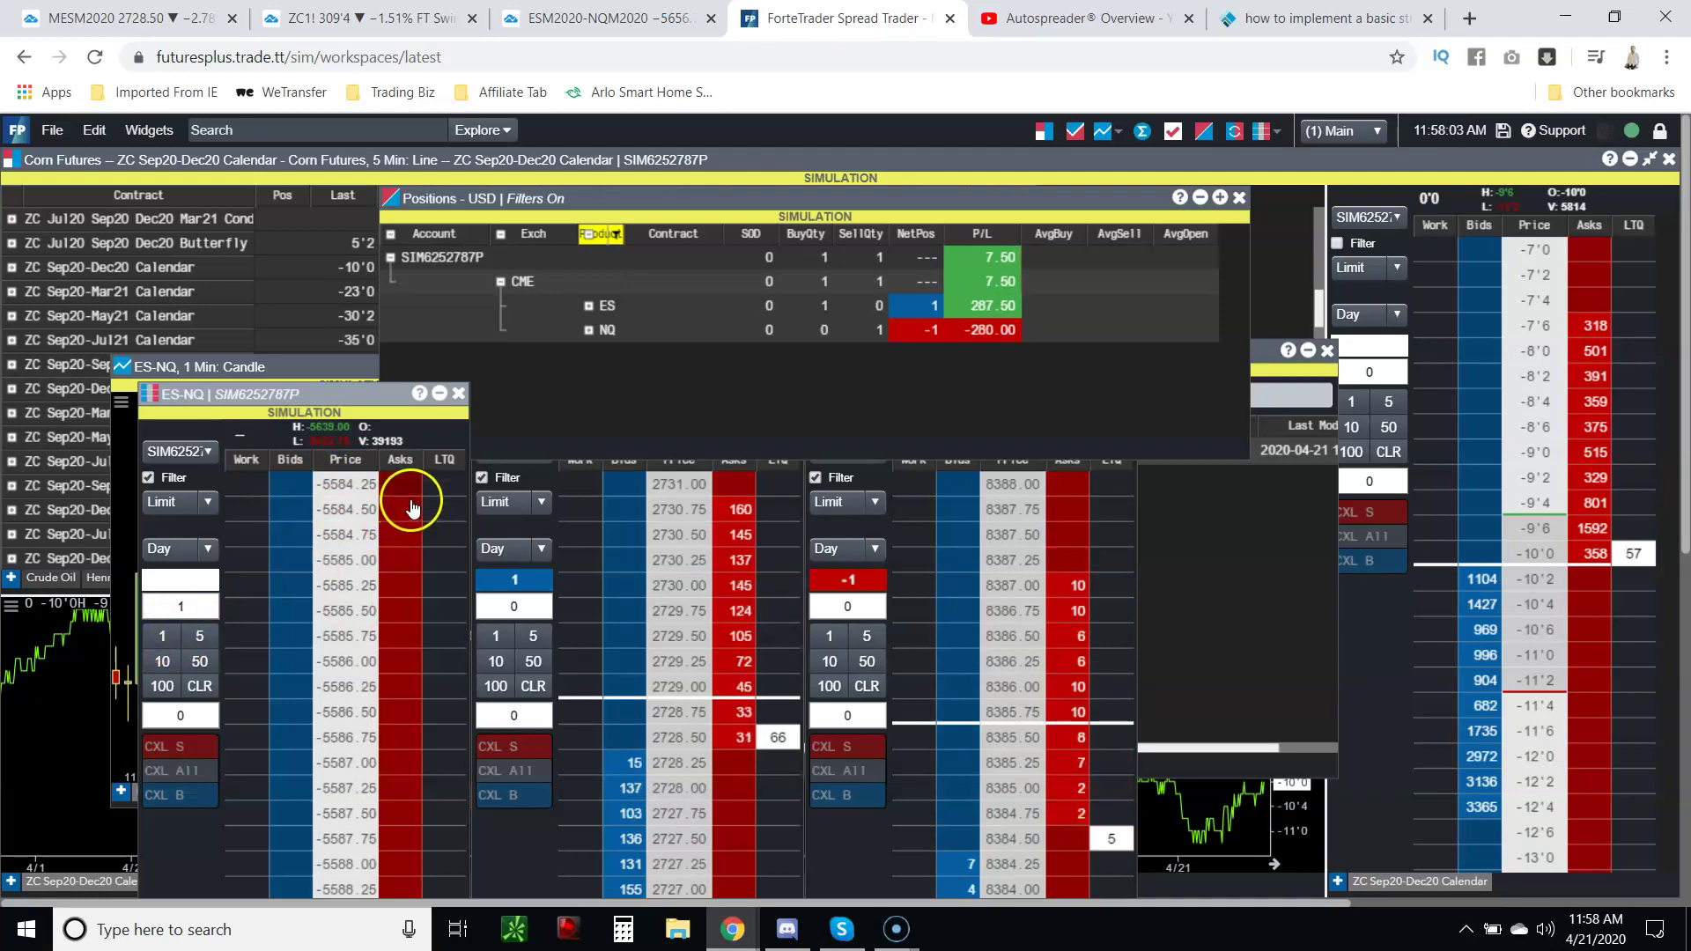
left_click(410, 490)
left_click(654, 596)
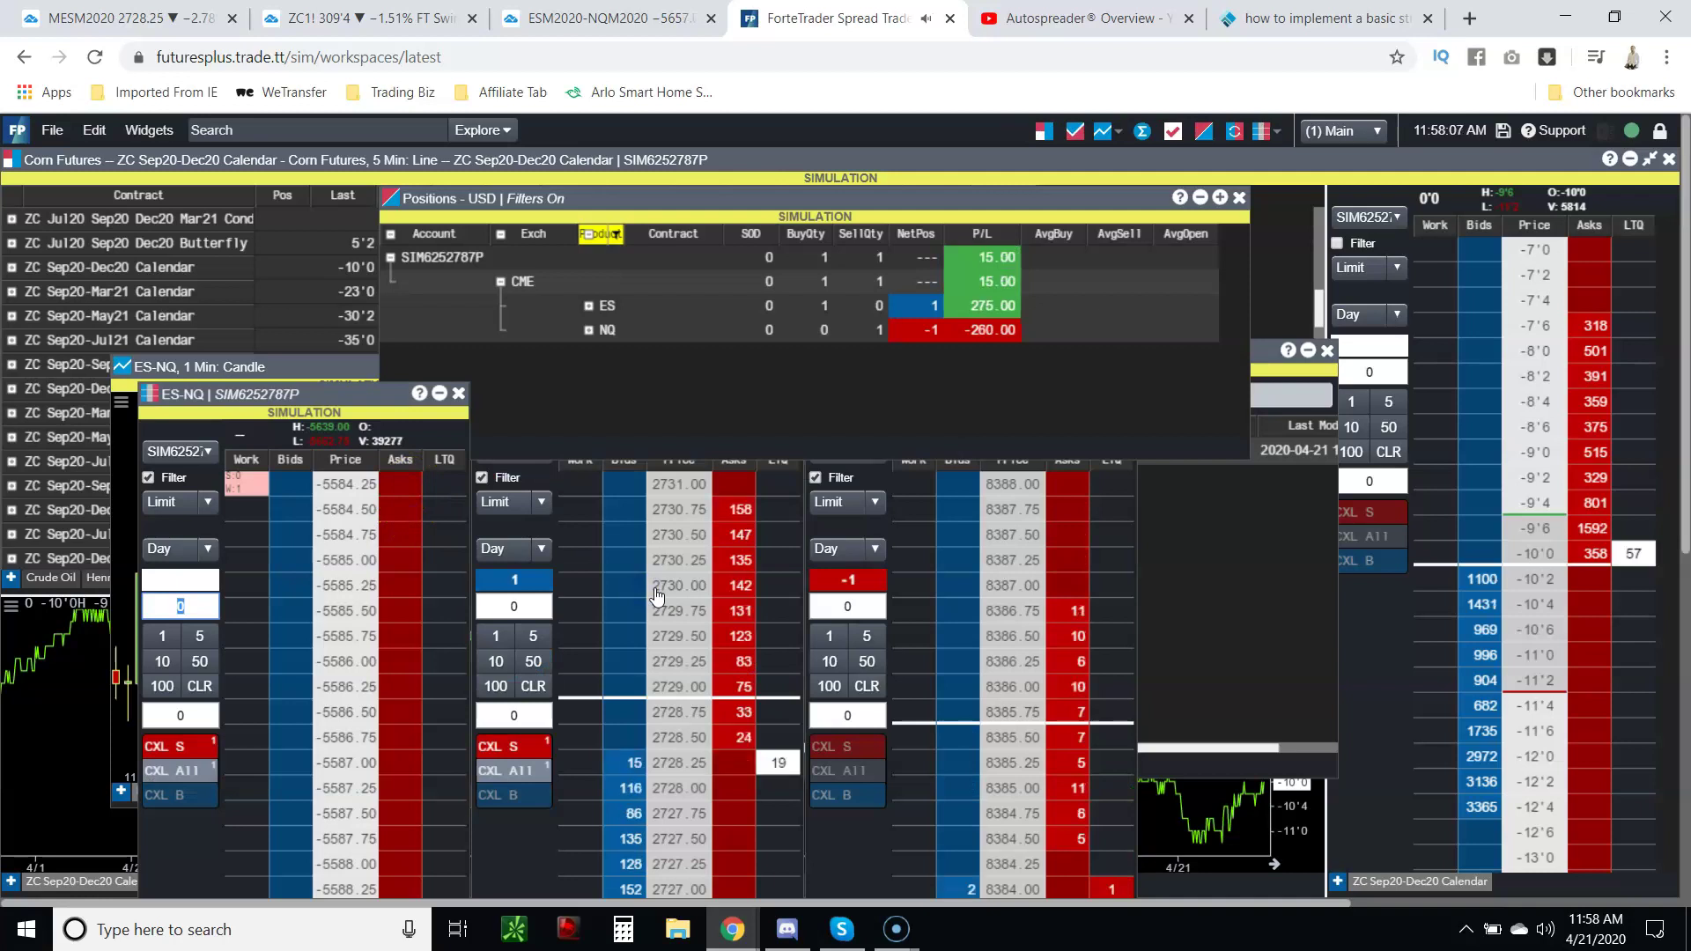
left_click(445, 588)
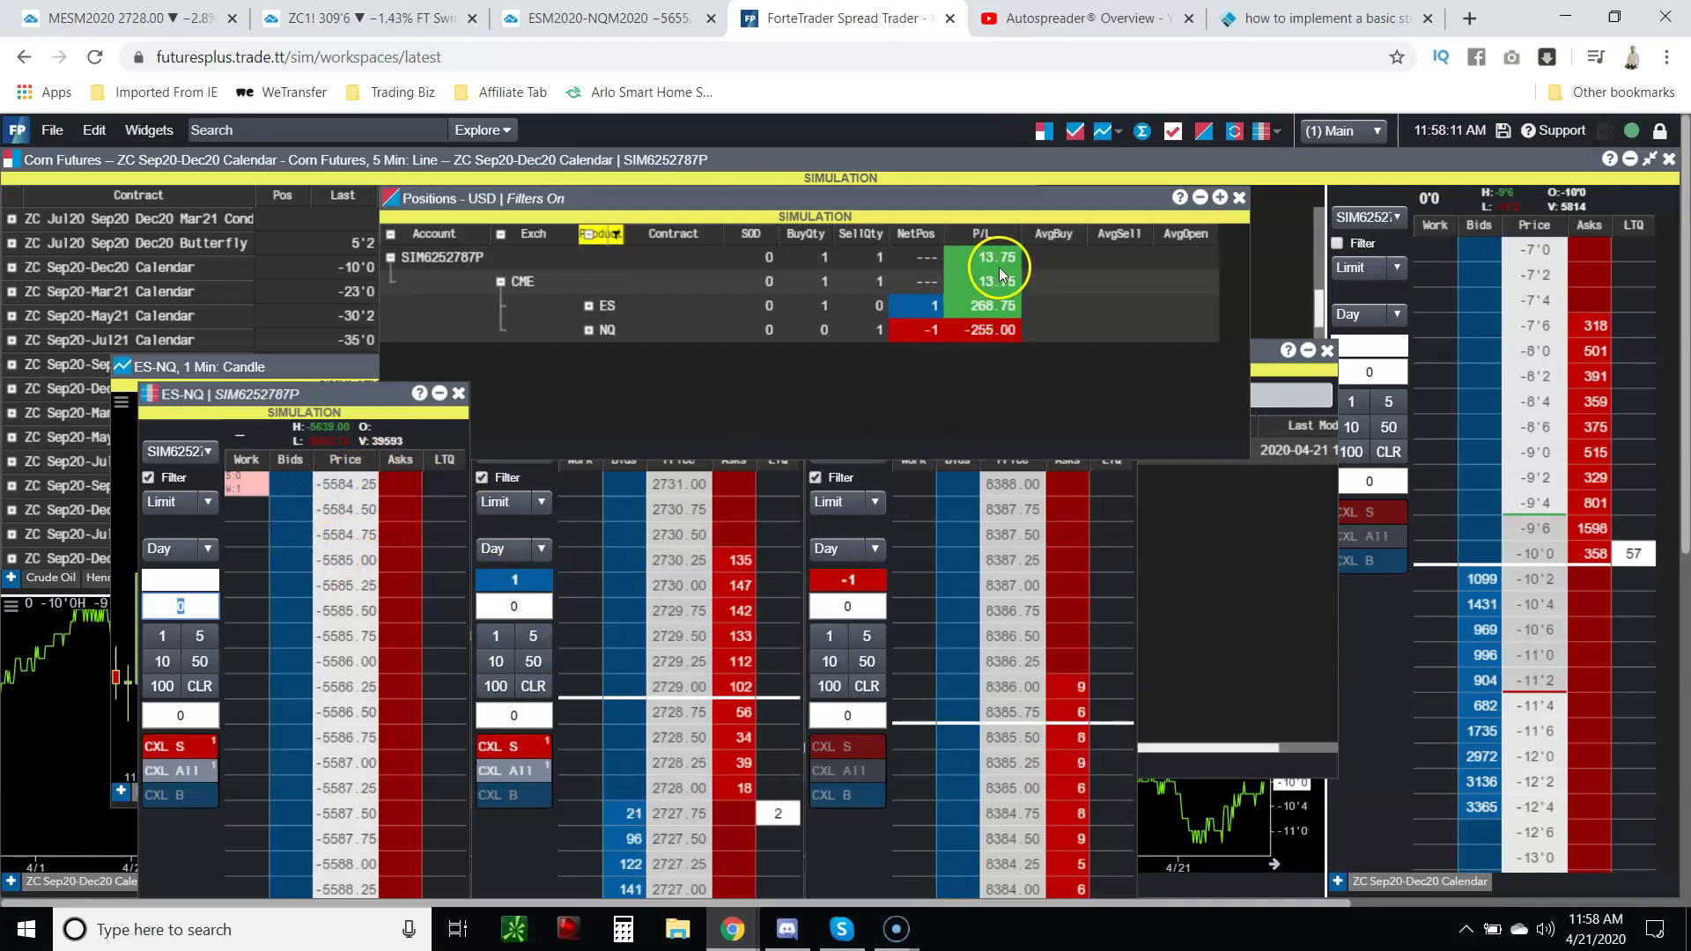
- Review the ESM2020-NQM2020 4-hour TradingView chart and zoom the time axis in on recent bars
left_click(678, 15)
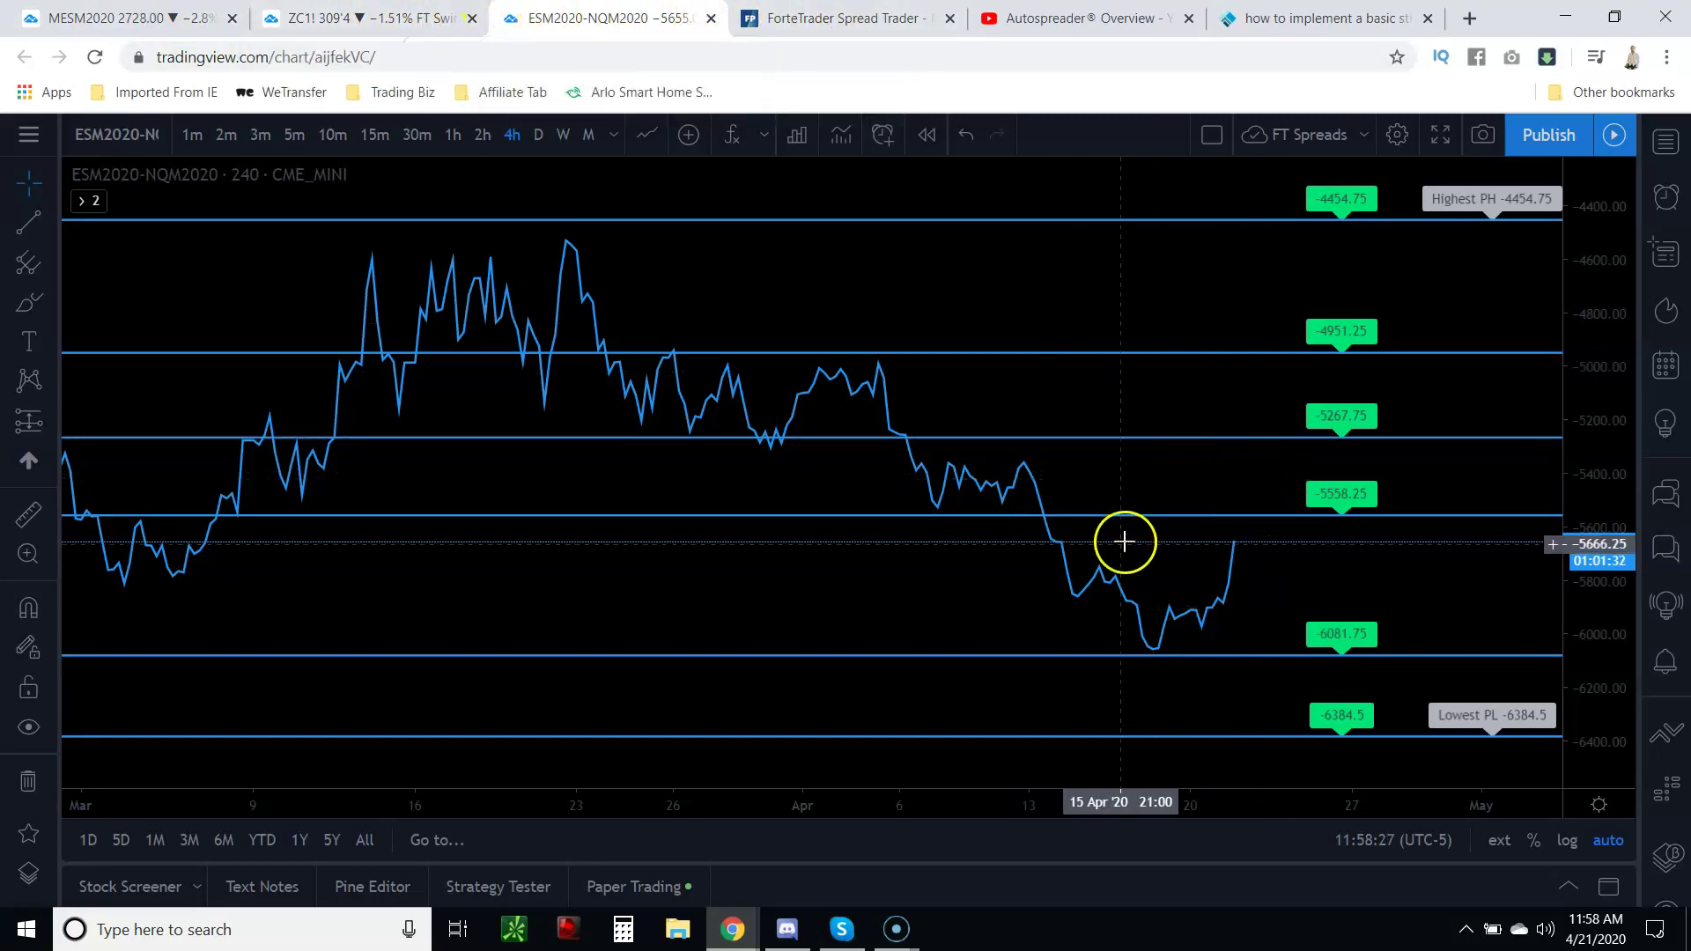
left_click(828, 18)
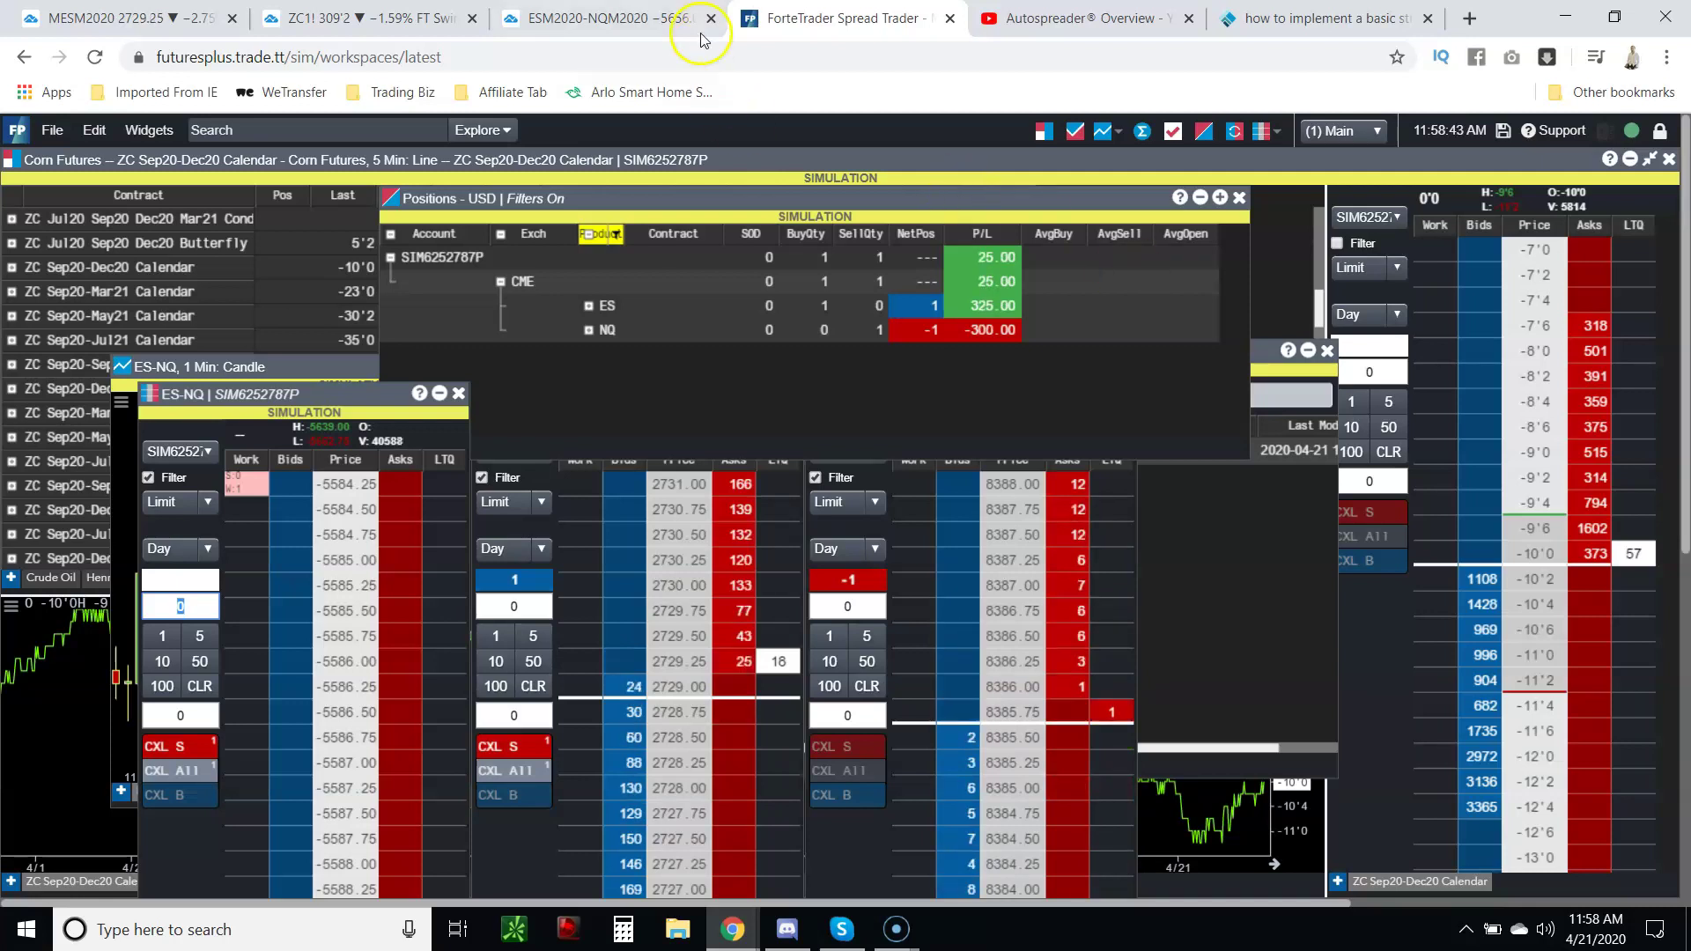
left_click(596, 17)
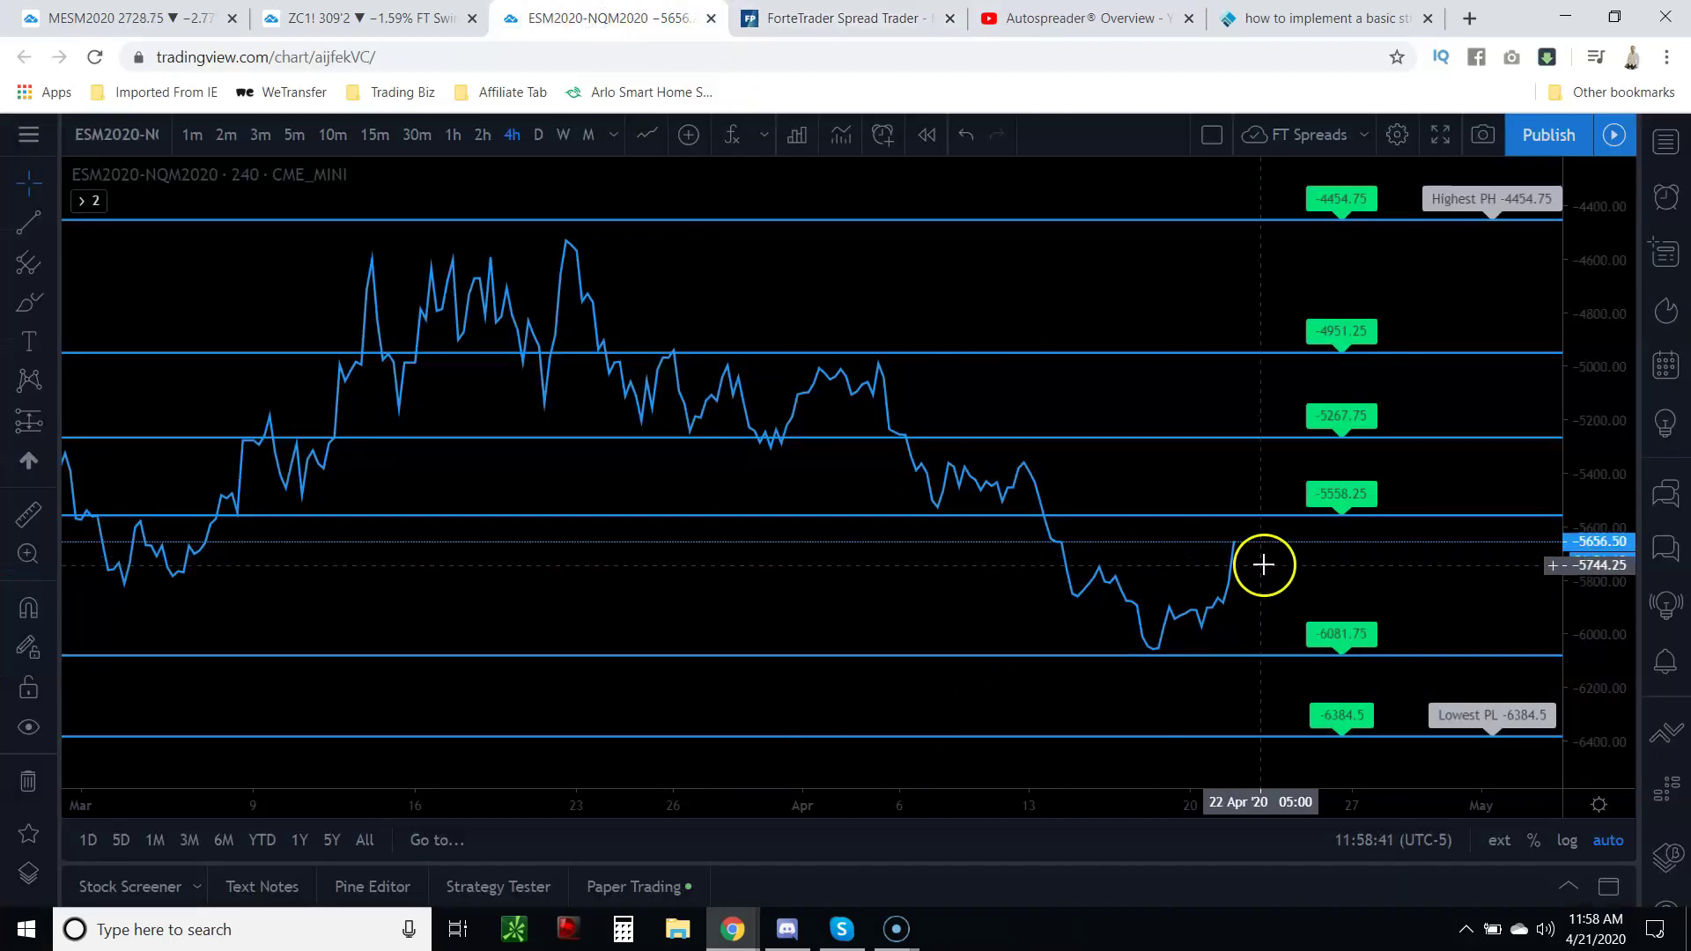
left_click(1291, 608)
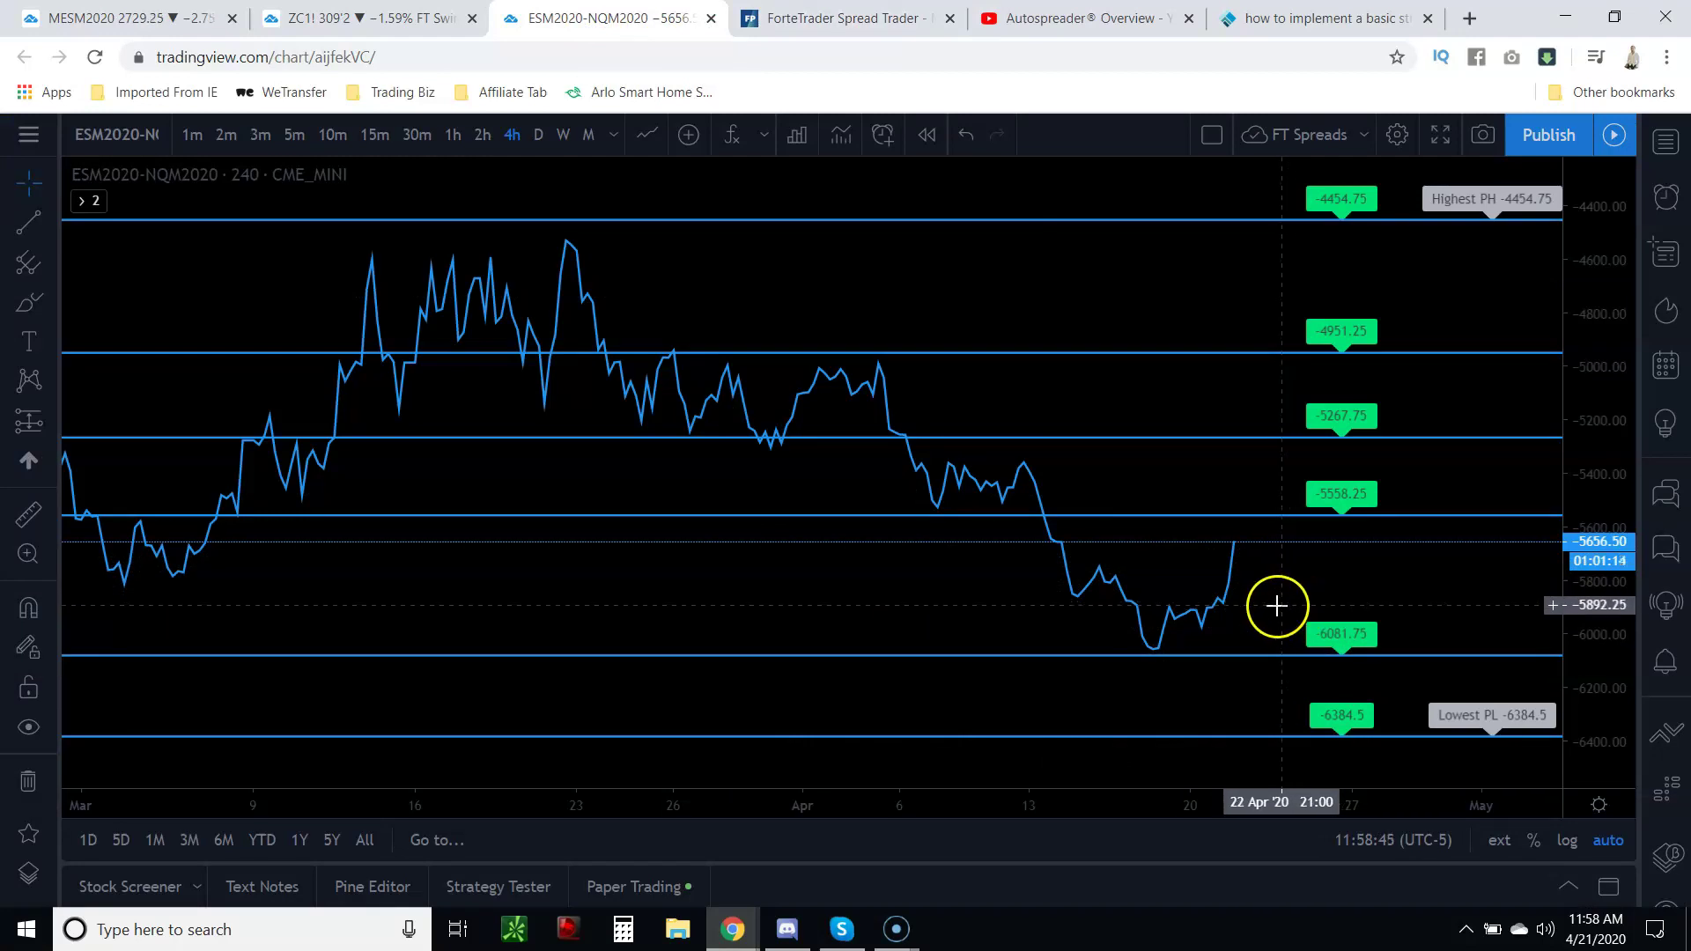
scroll(1277, 605, "down", 2)
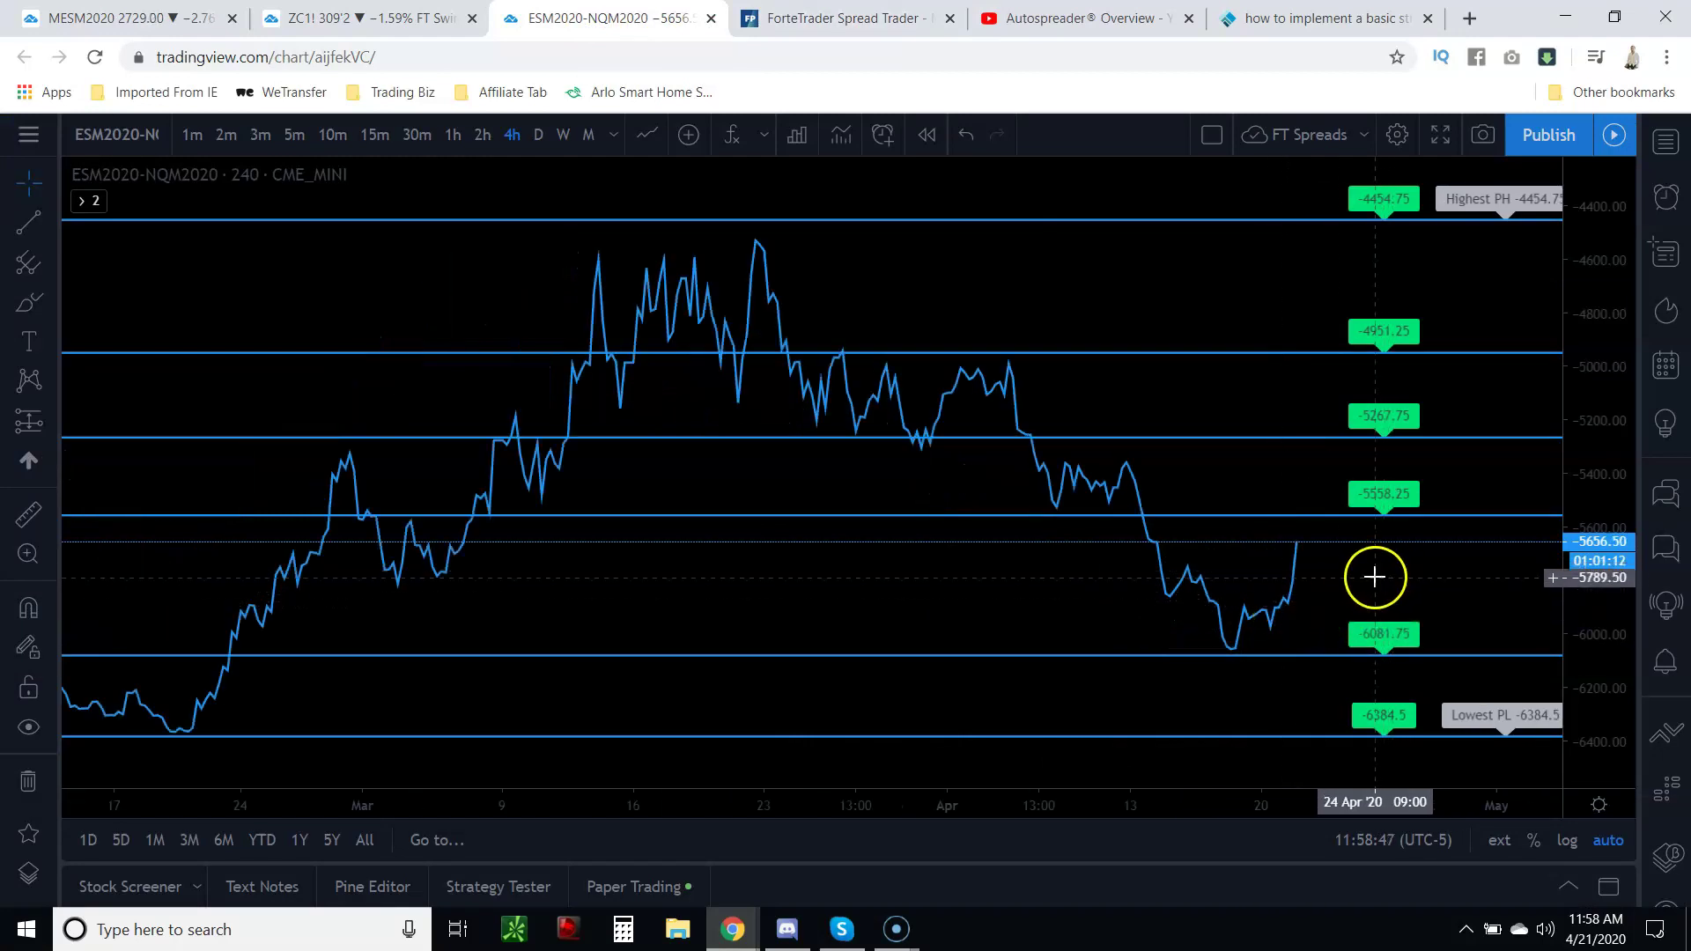
scroll(1374, 577, "down", 1)
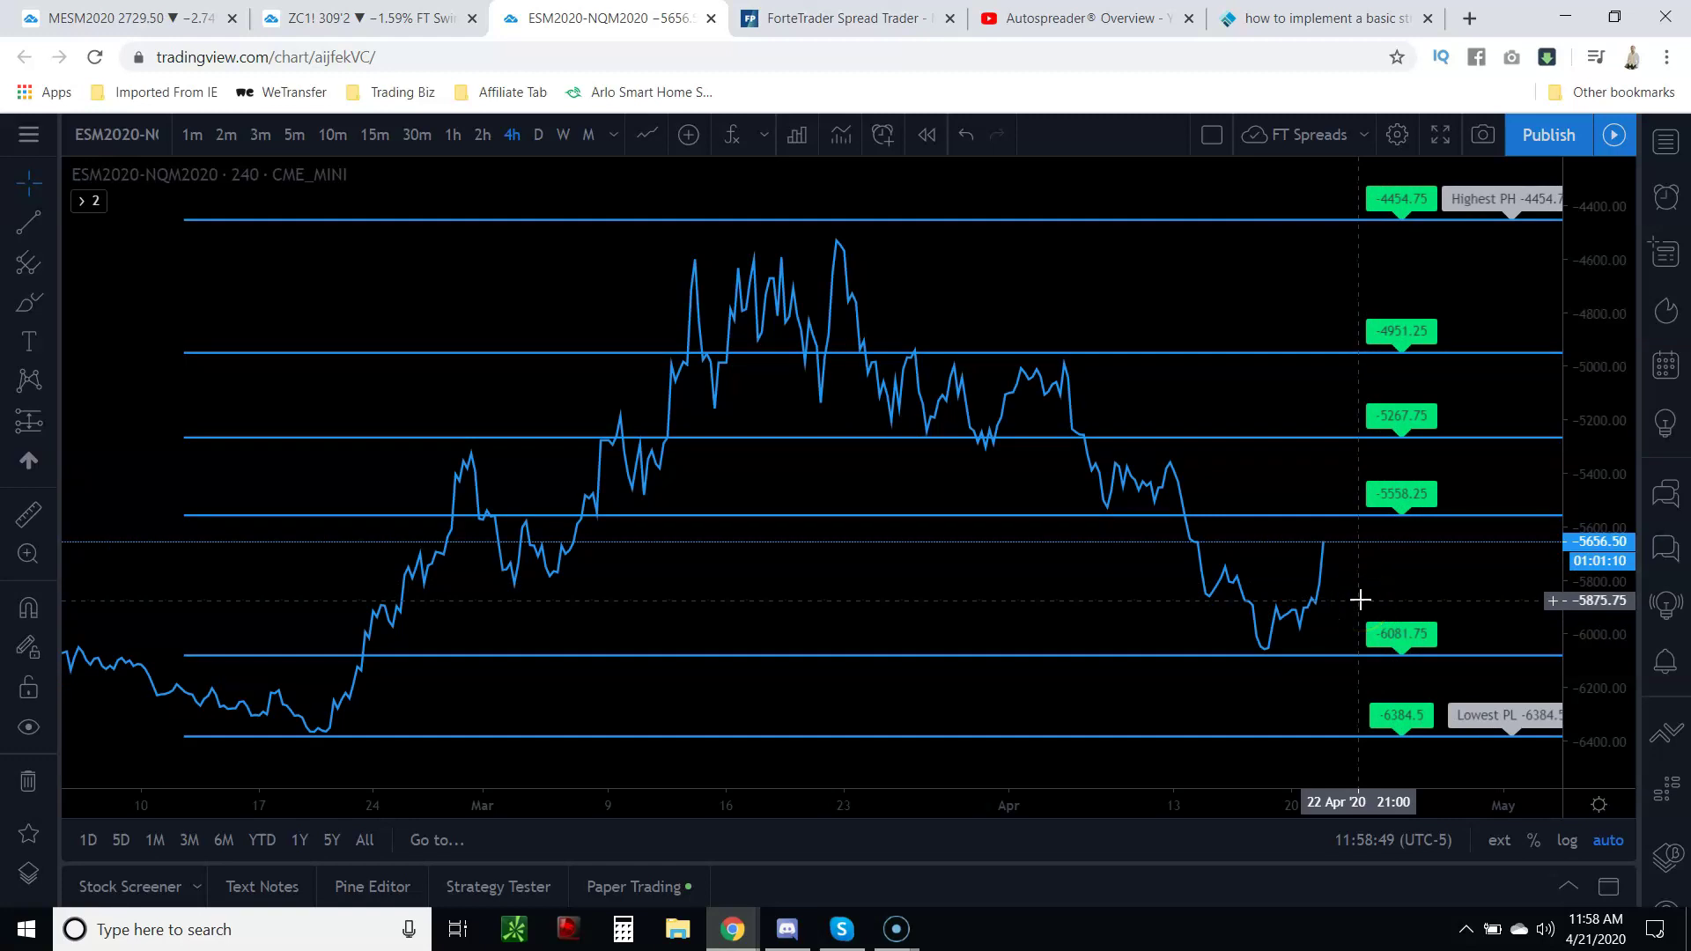
scroll(1360, 599, "up", 1)
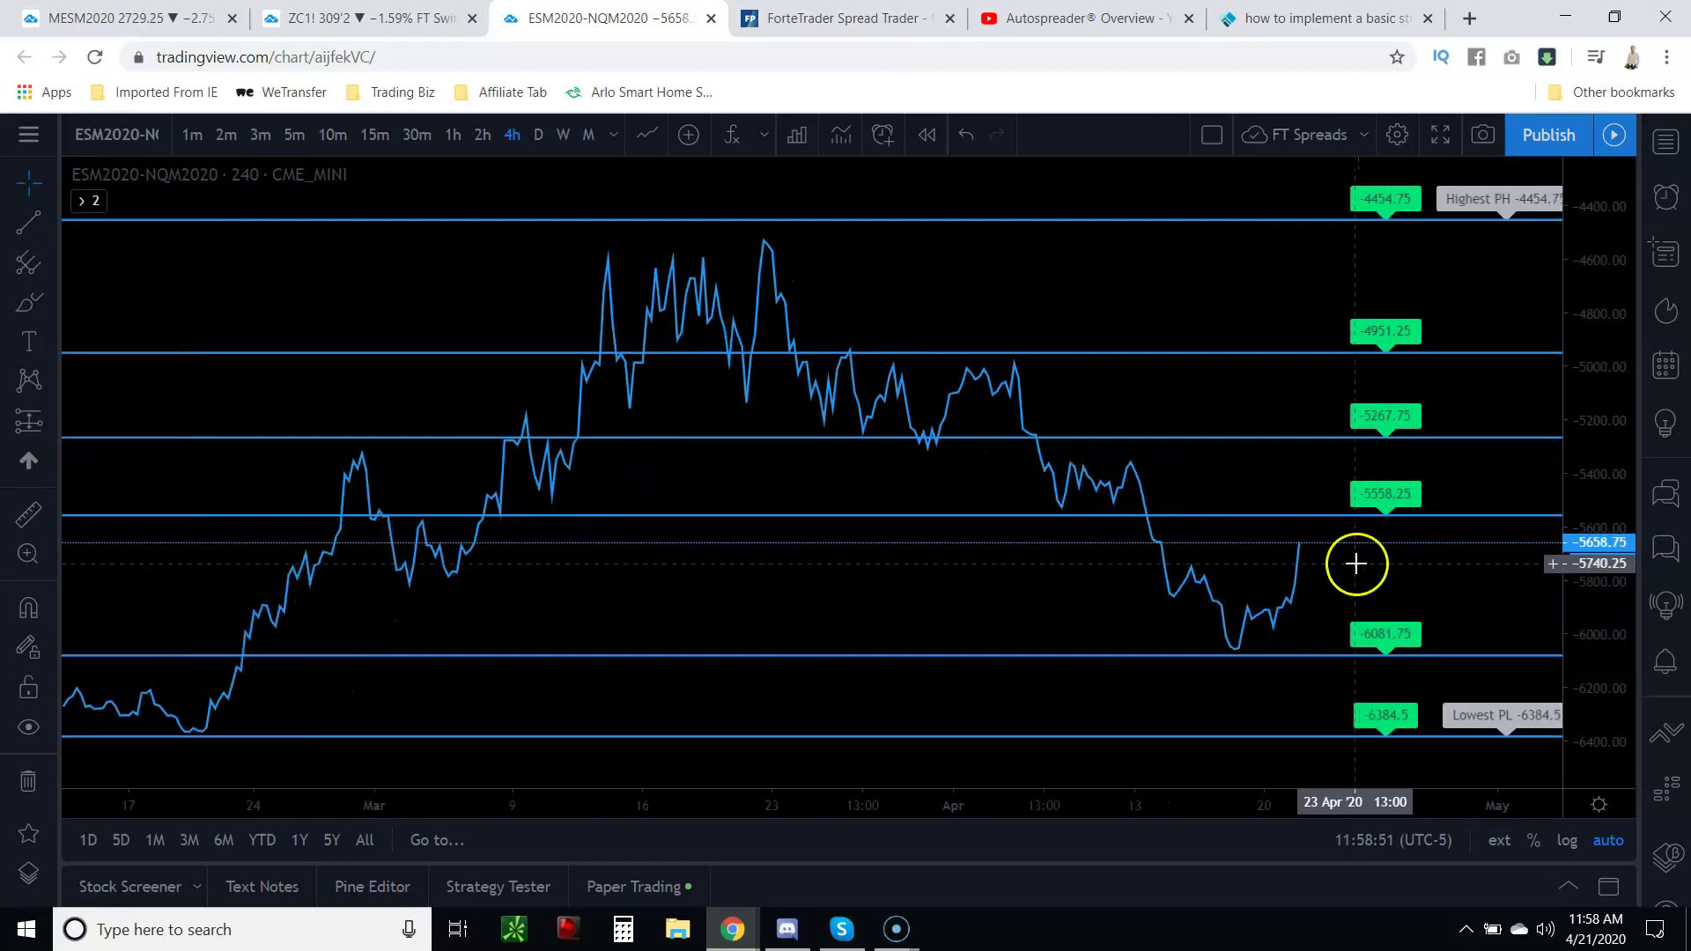
scroll(1353, 566, "up", 1)
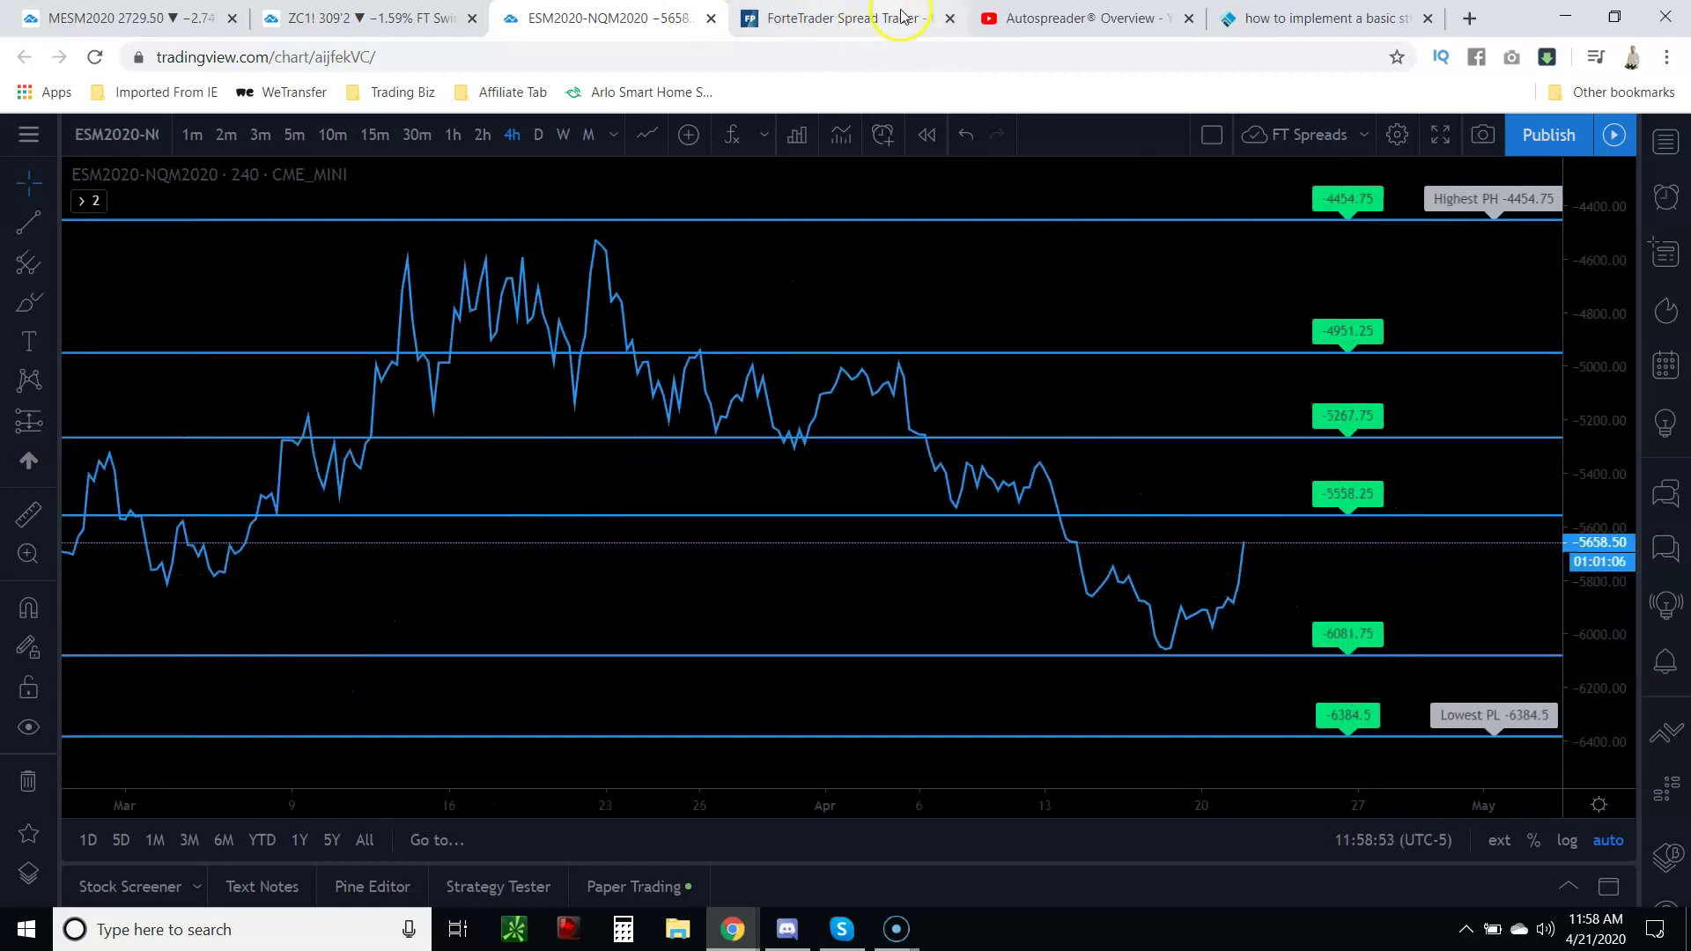
- Bring the Autospreader, ES Jun20 and NQ Jun20 ladders forward, then return to the ESM2020-NQM2020 chart
left_click(771, 19)
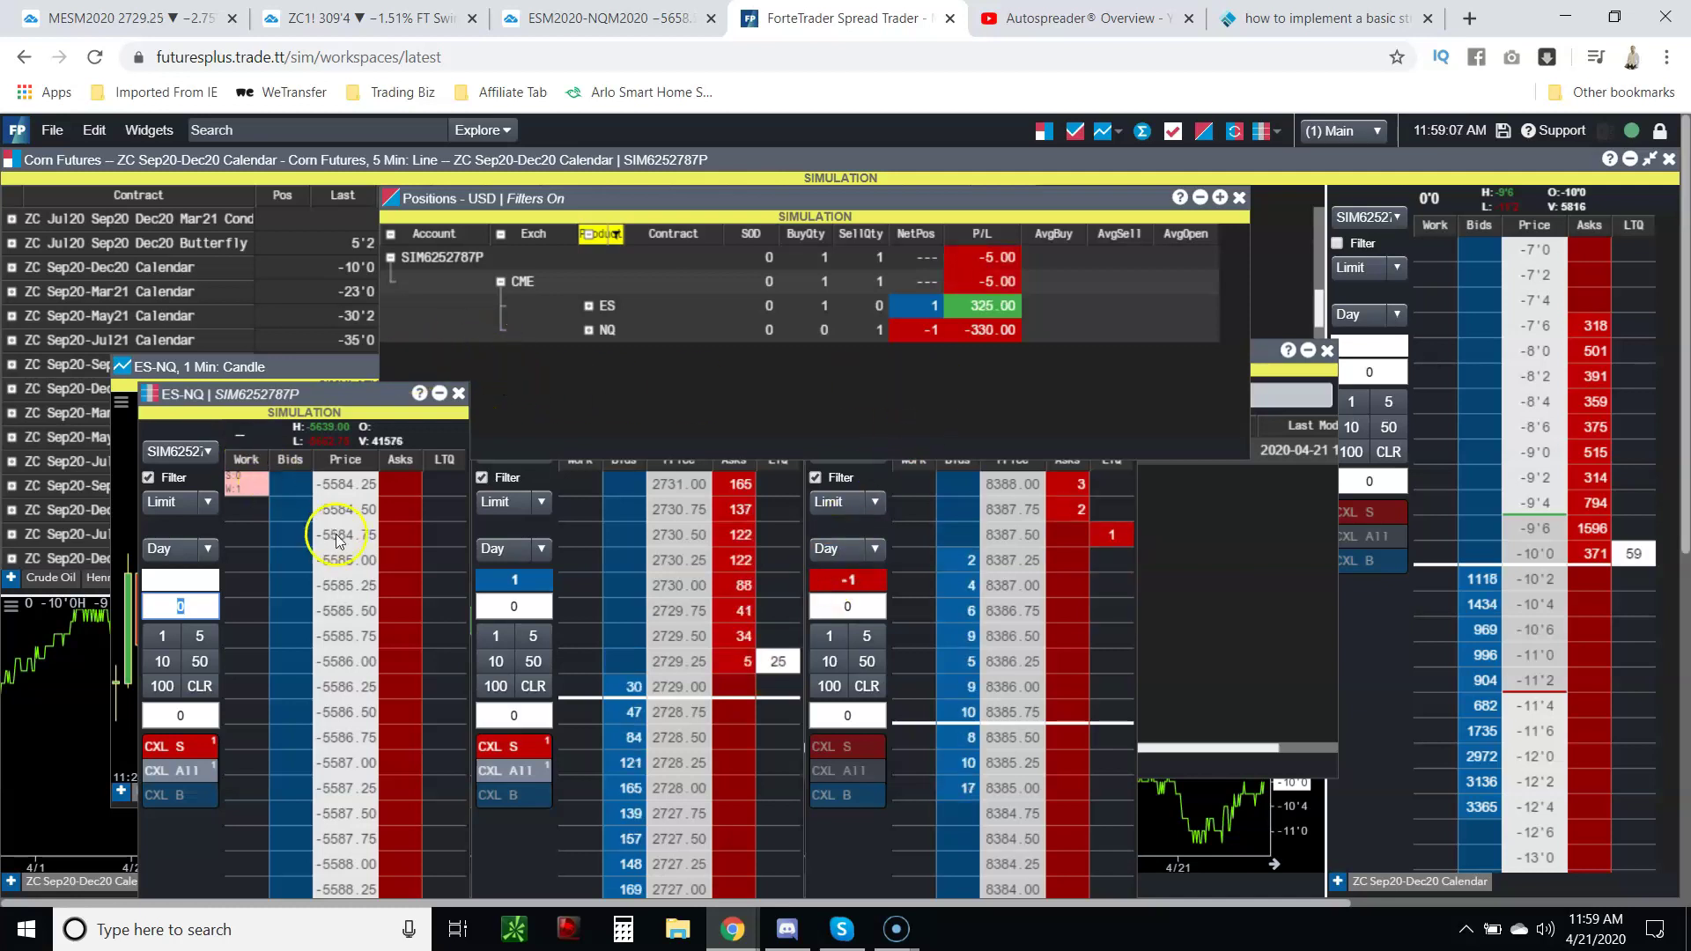
scroll(331, 564, "up", 3)
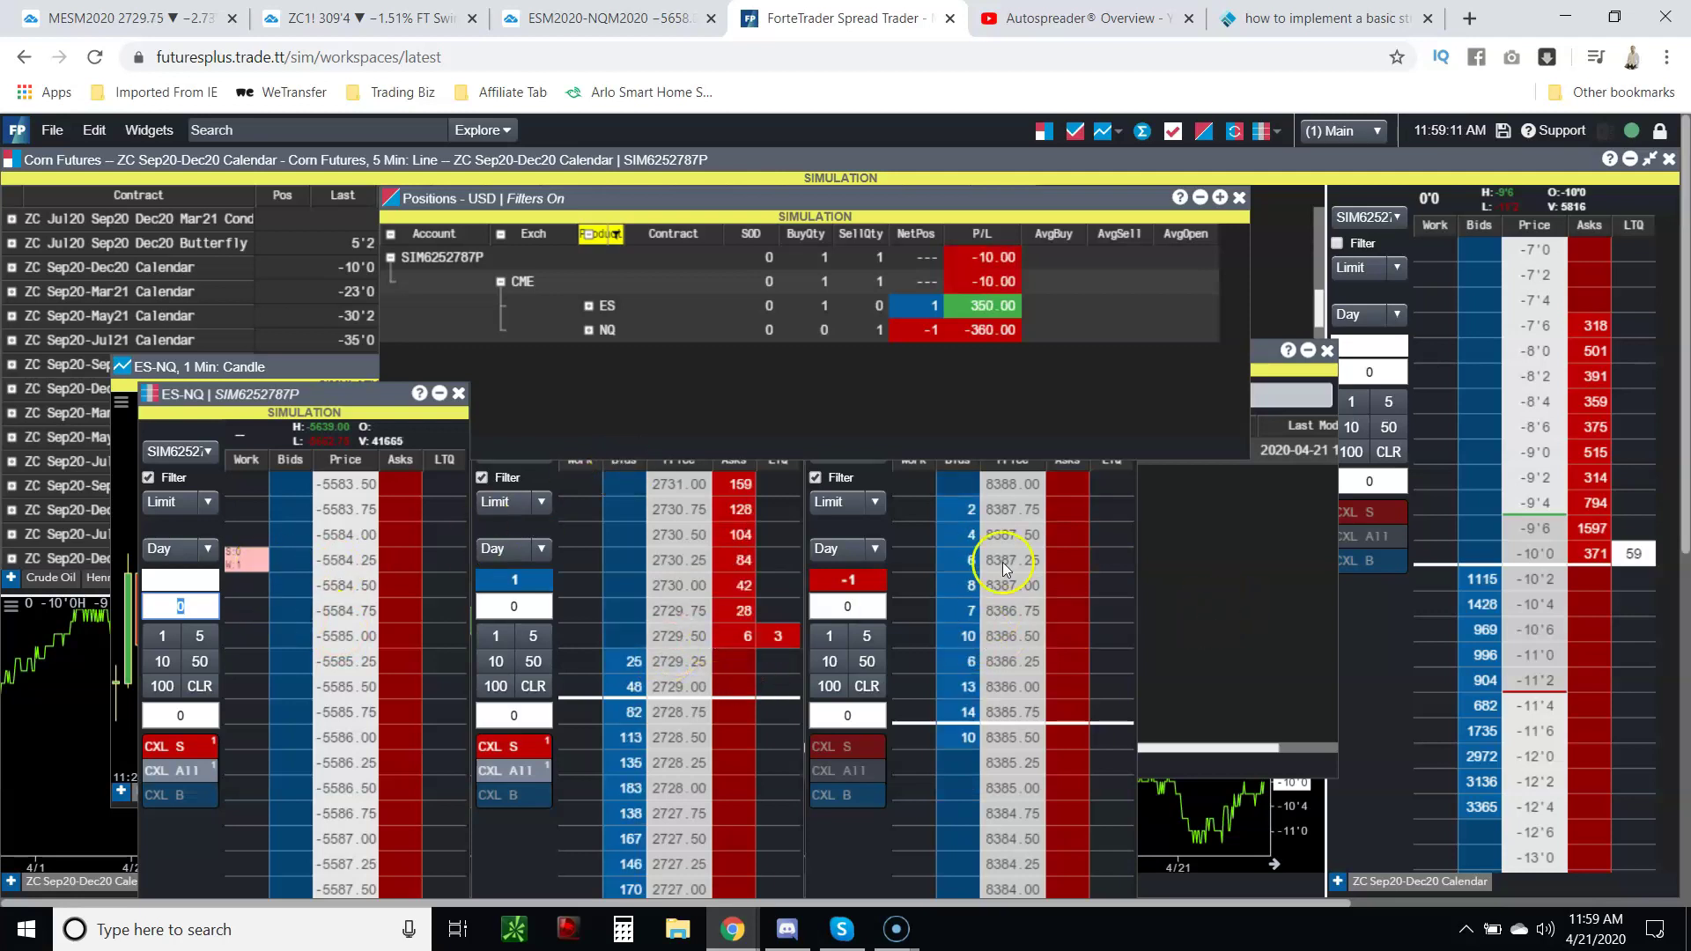
left_click(1187, 652)
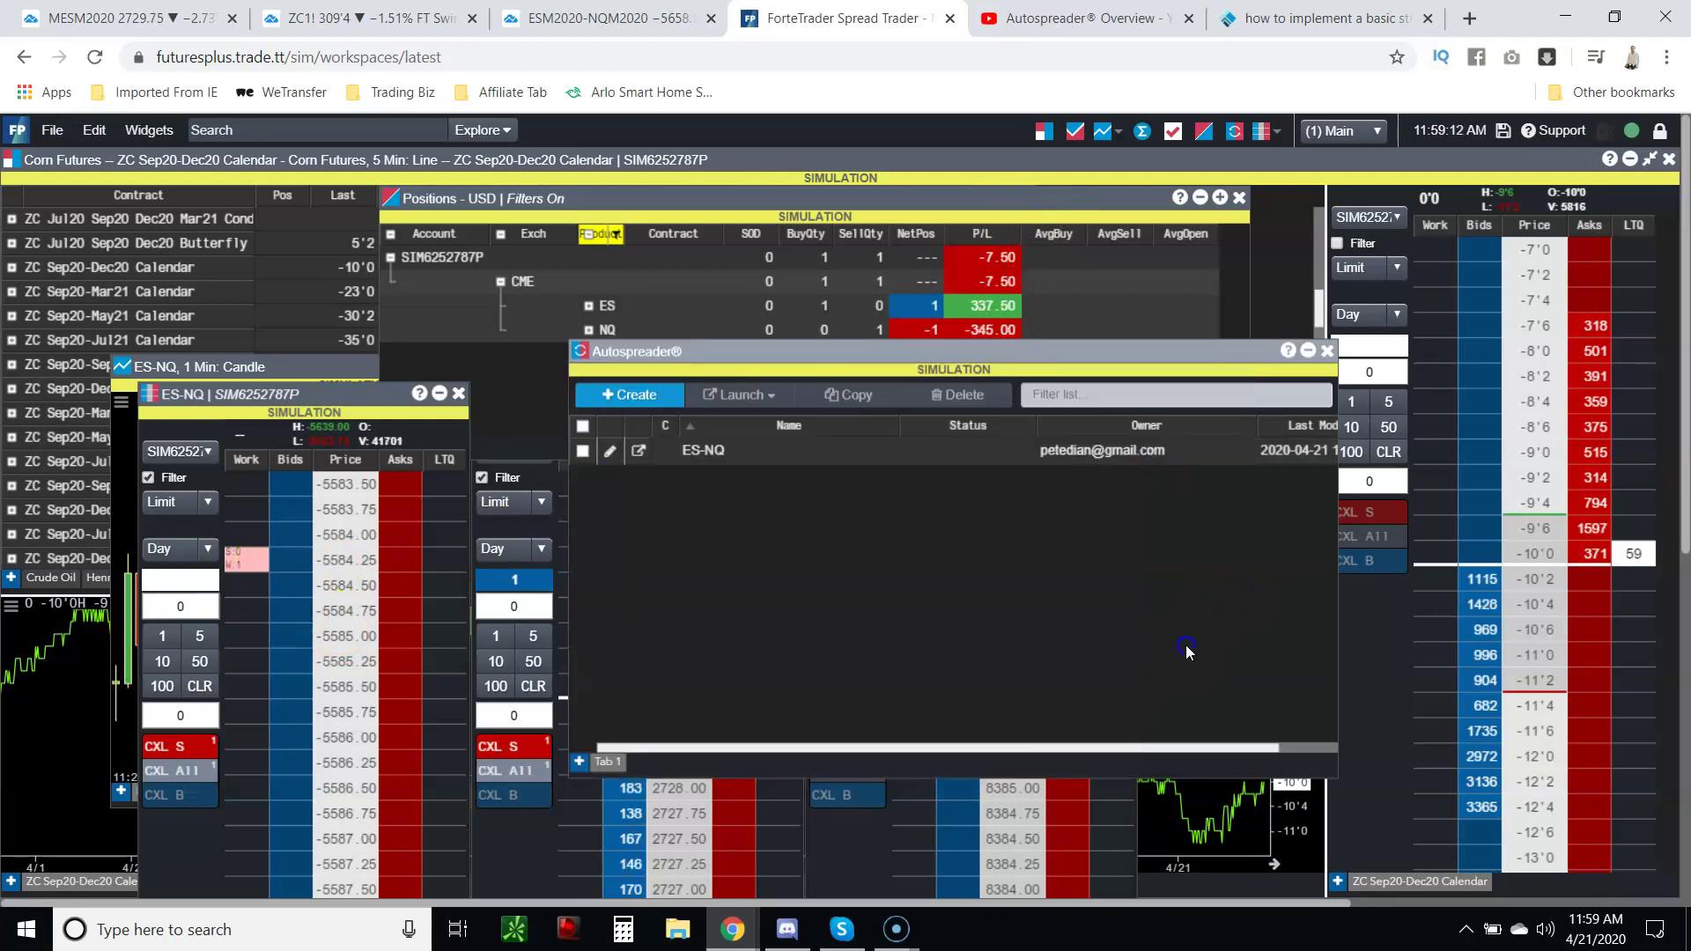
left_click(585, 750)
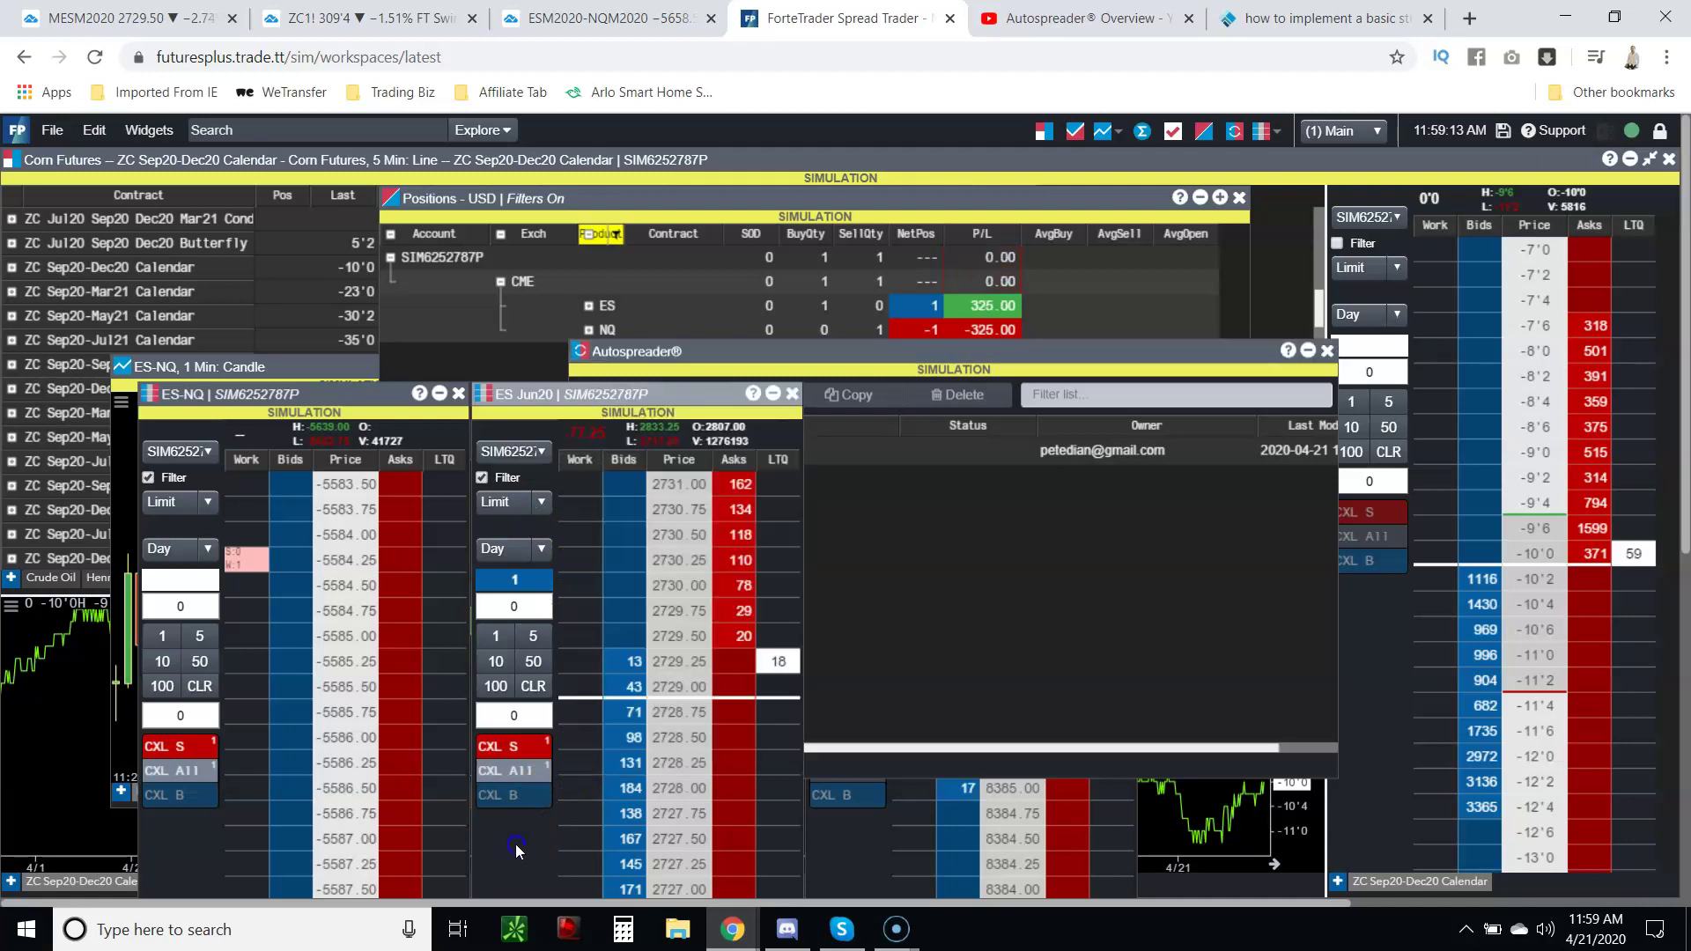
left_click(849, 845)
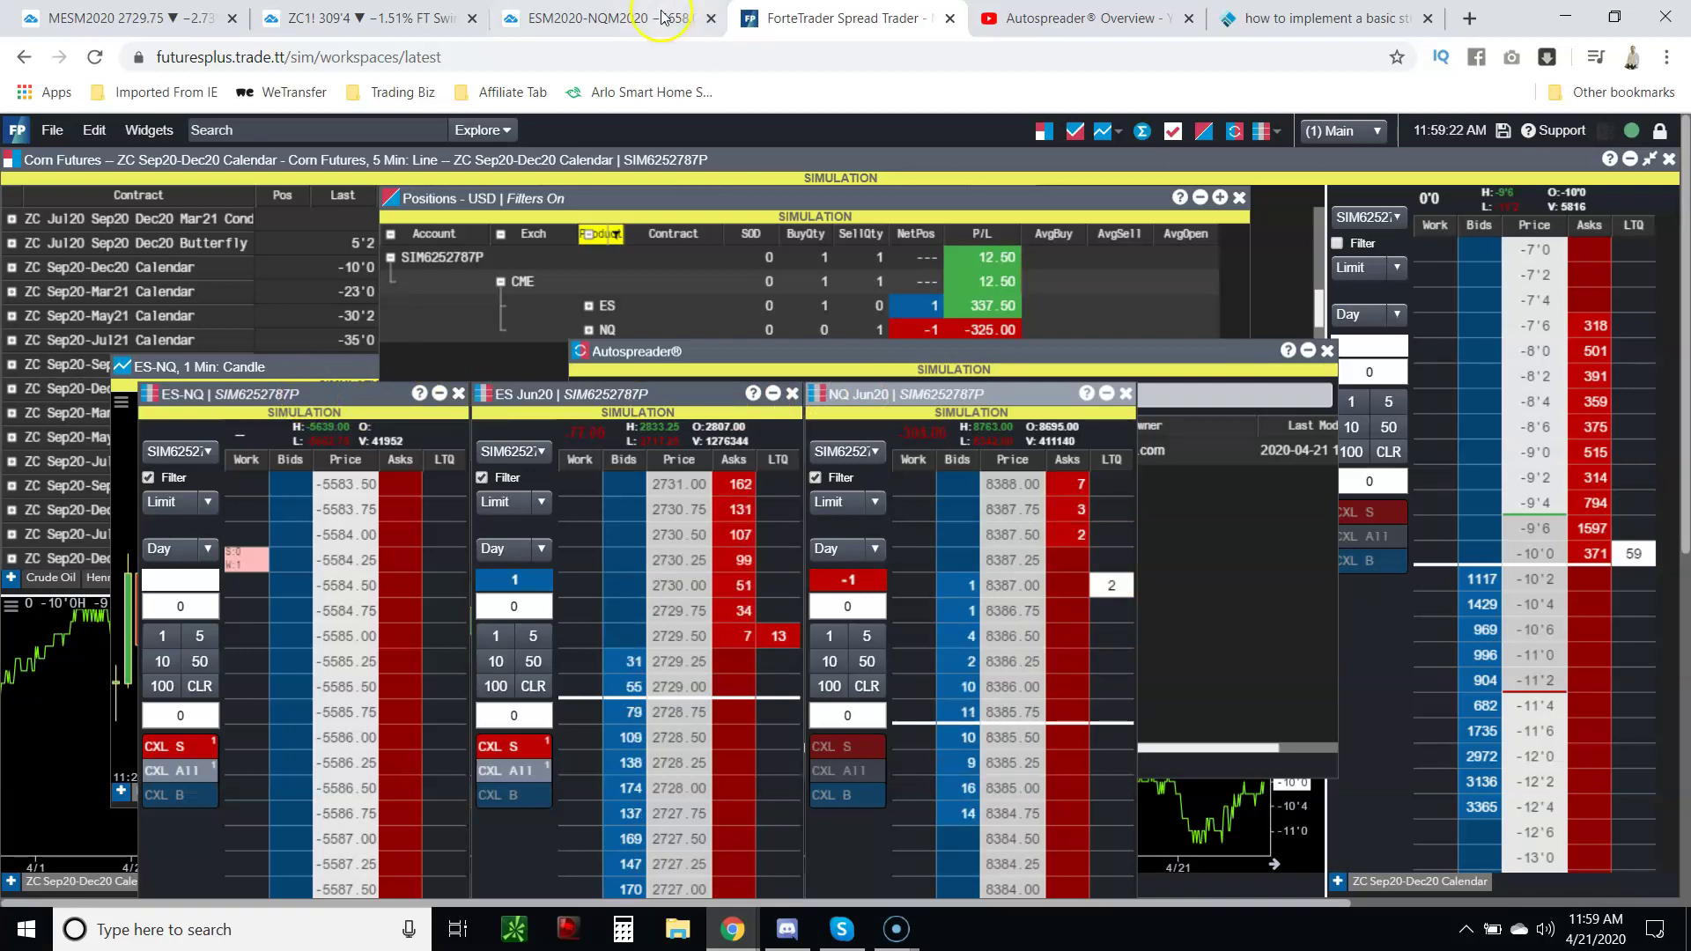
left_click(614, 18)
scroll(1079, 431, "up", 2)
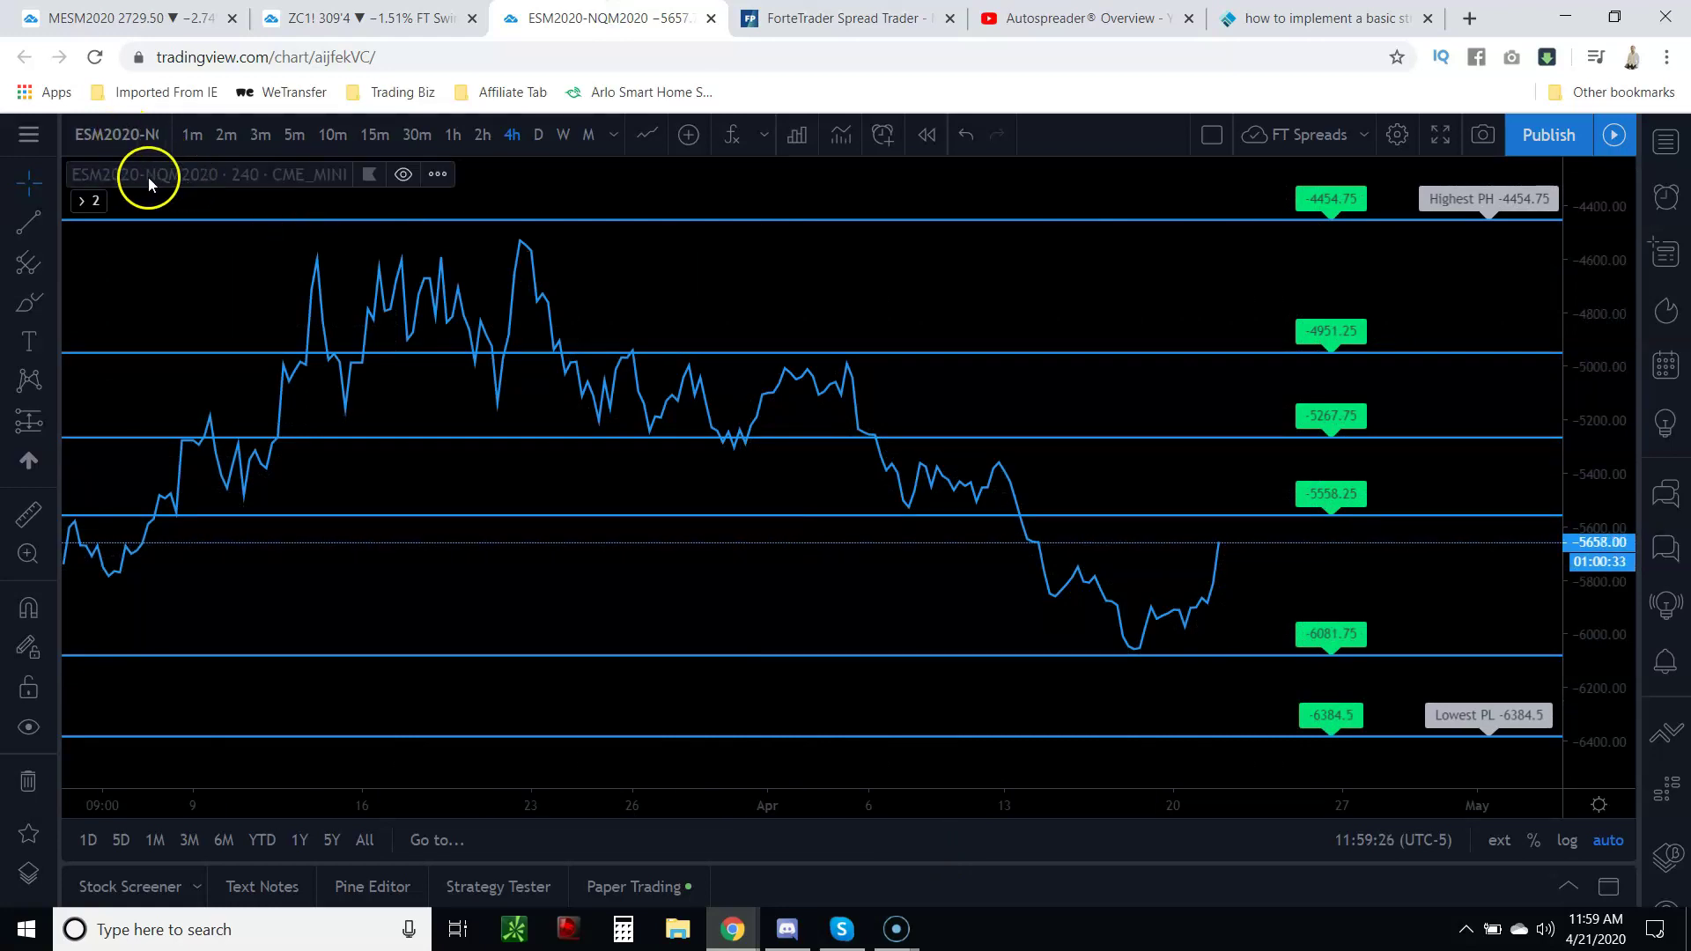
- Return to the ESM2020-NQM2020 1-minute spread chart and pan it
scroll(898, 555, "down", 2)
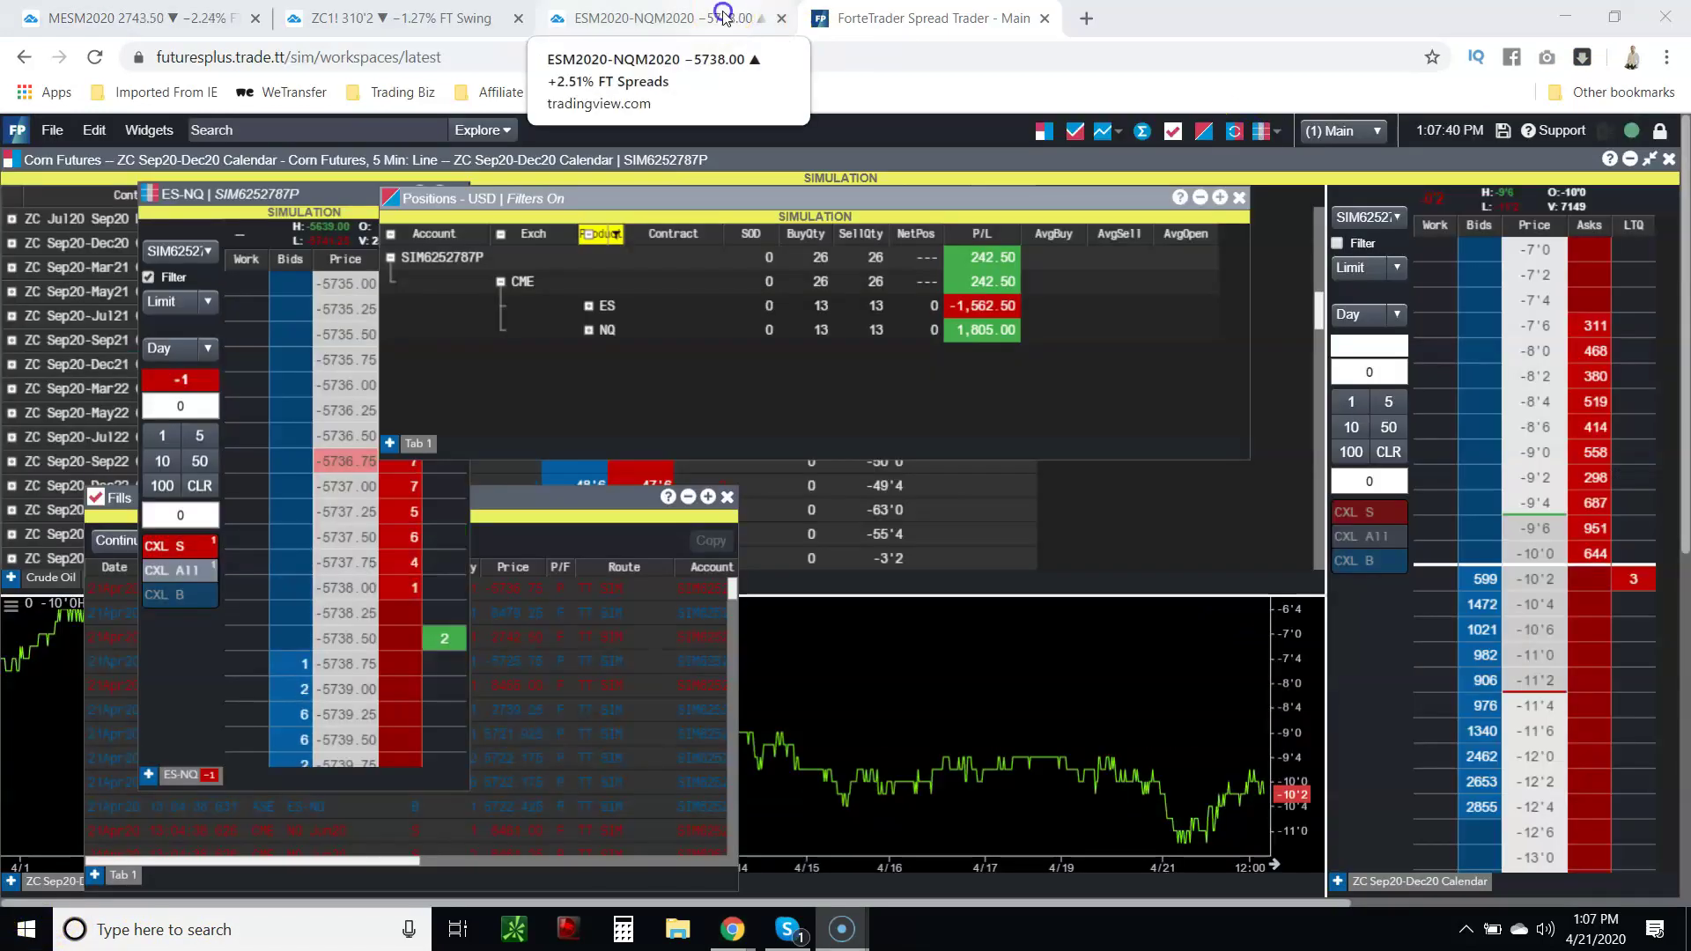
left_click(722, 16)
mouse_move(1154, 340)
left_mouse_down()
mouse_move(1501, 459)
mouse_move(1422, 404)
mouse_move(1159, 367)
left_mouse_up()
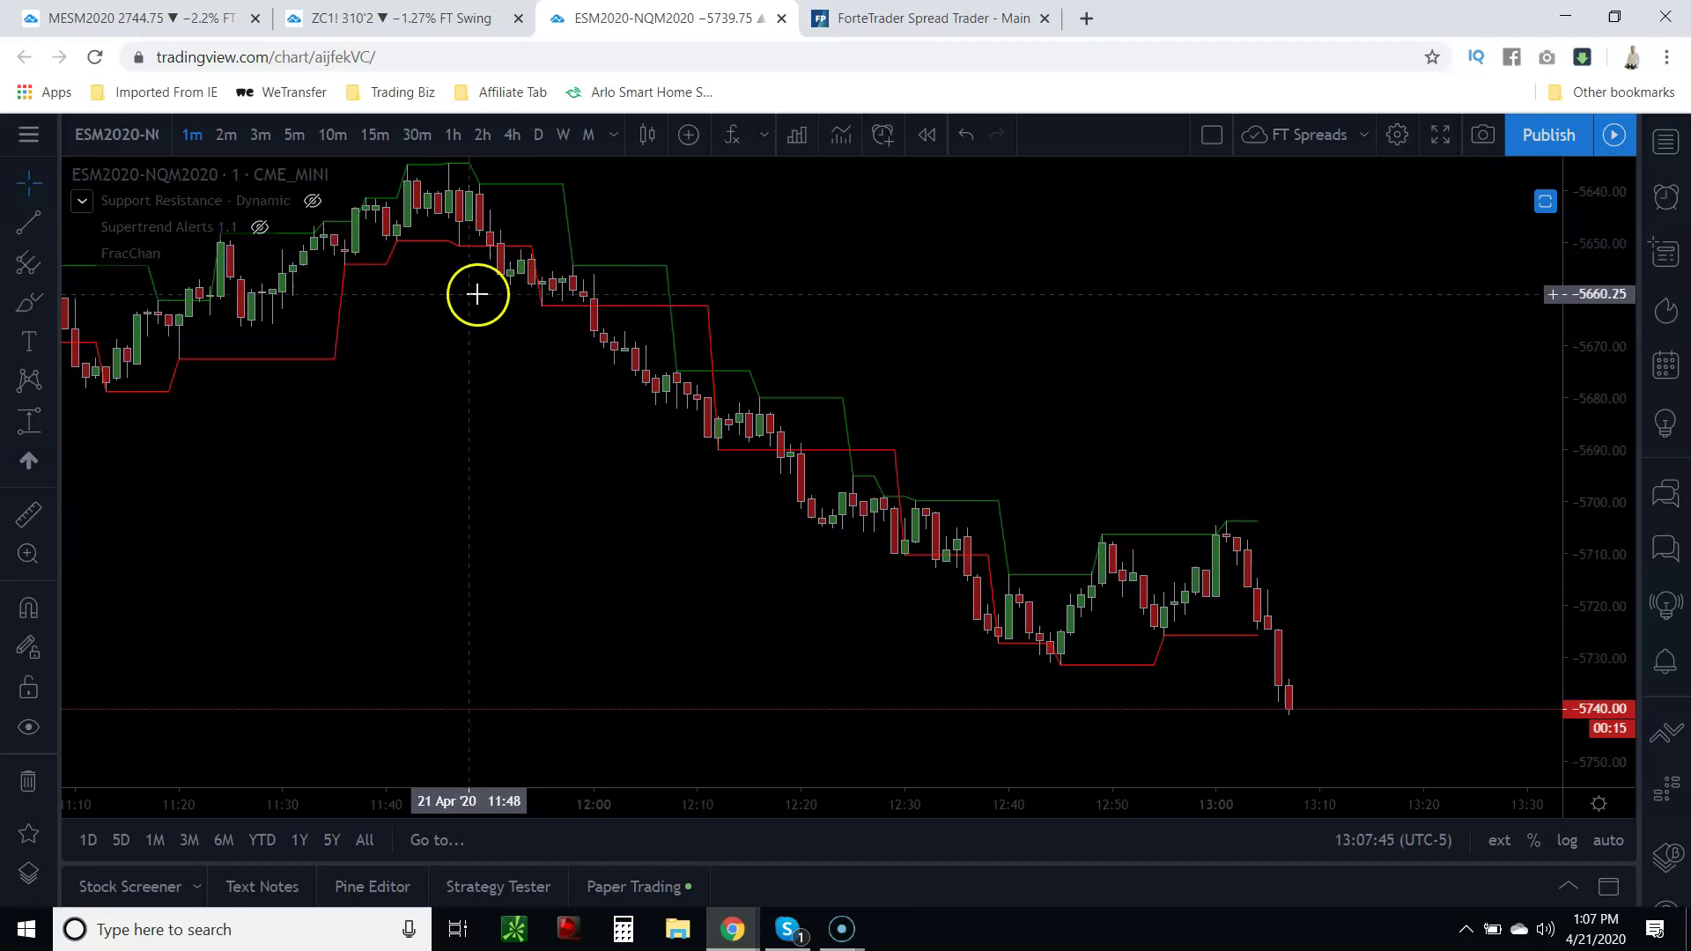
- Switch the spread chart to a Line style and reset it to the full 4-hour view
left_click_drag(811, 215, 940, 278)
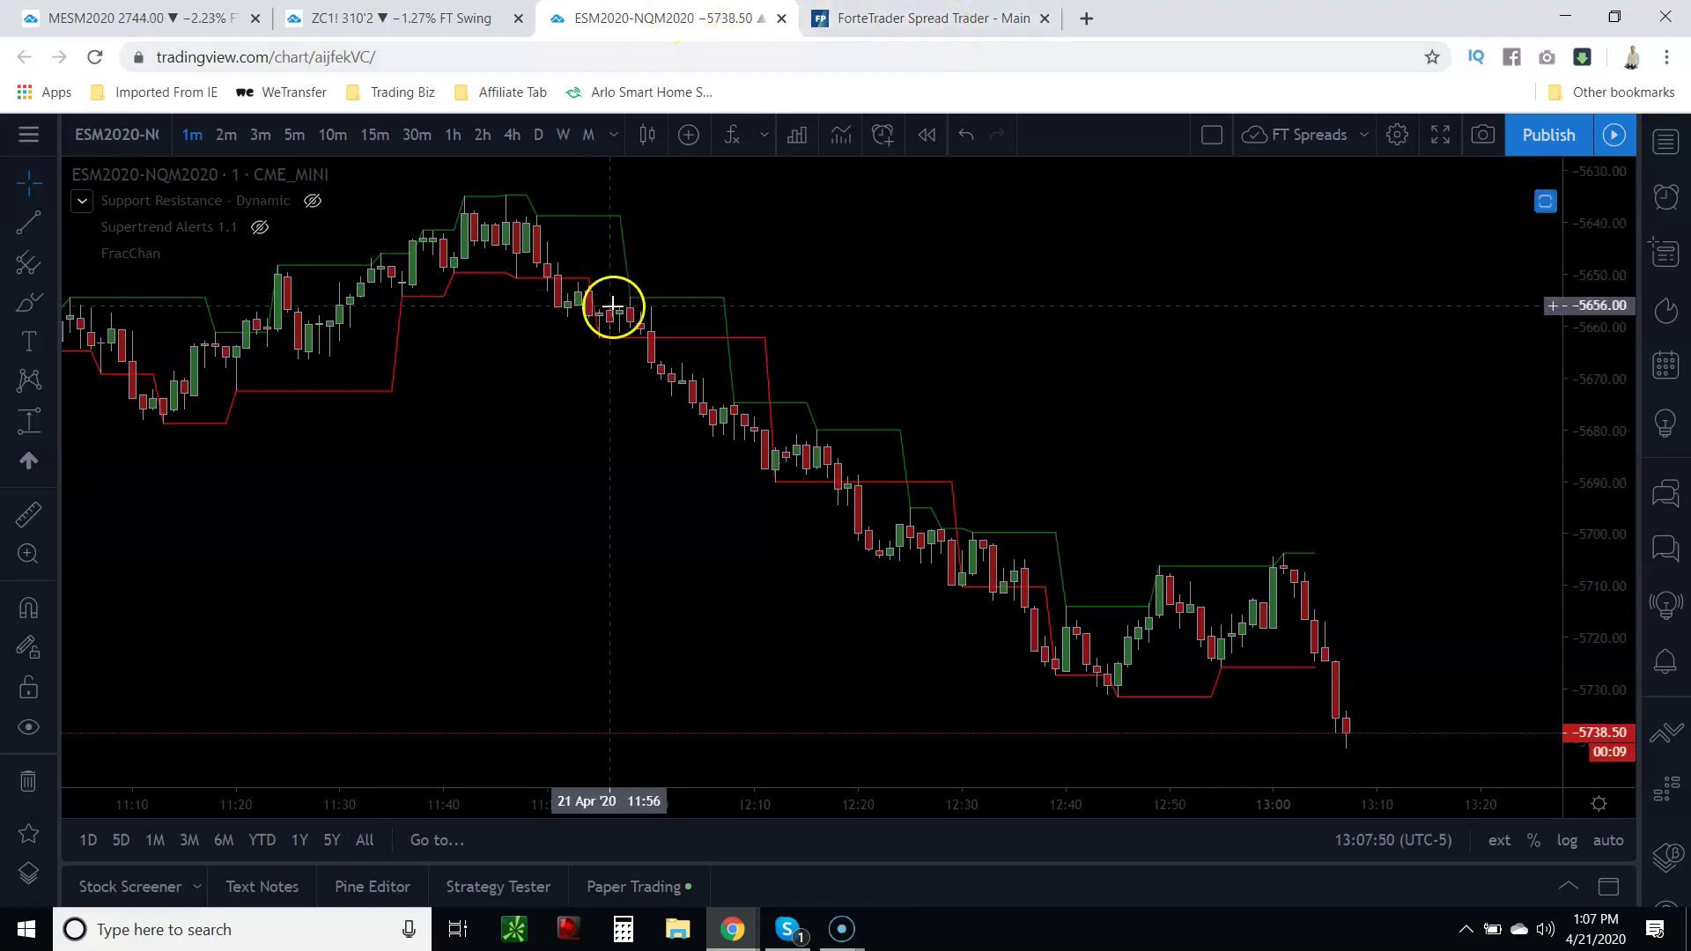
left_click(732, 135)
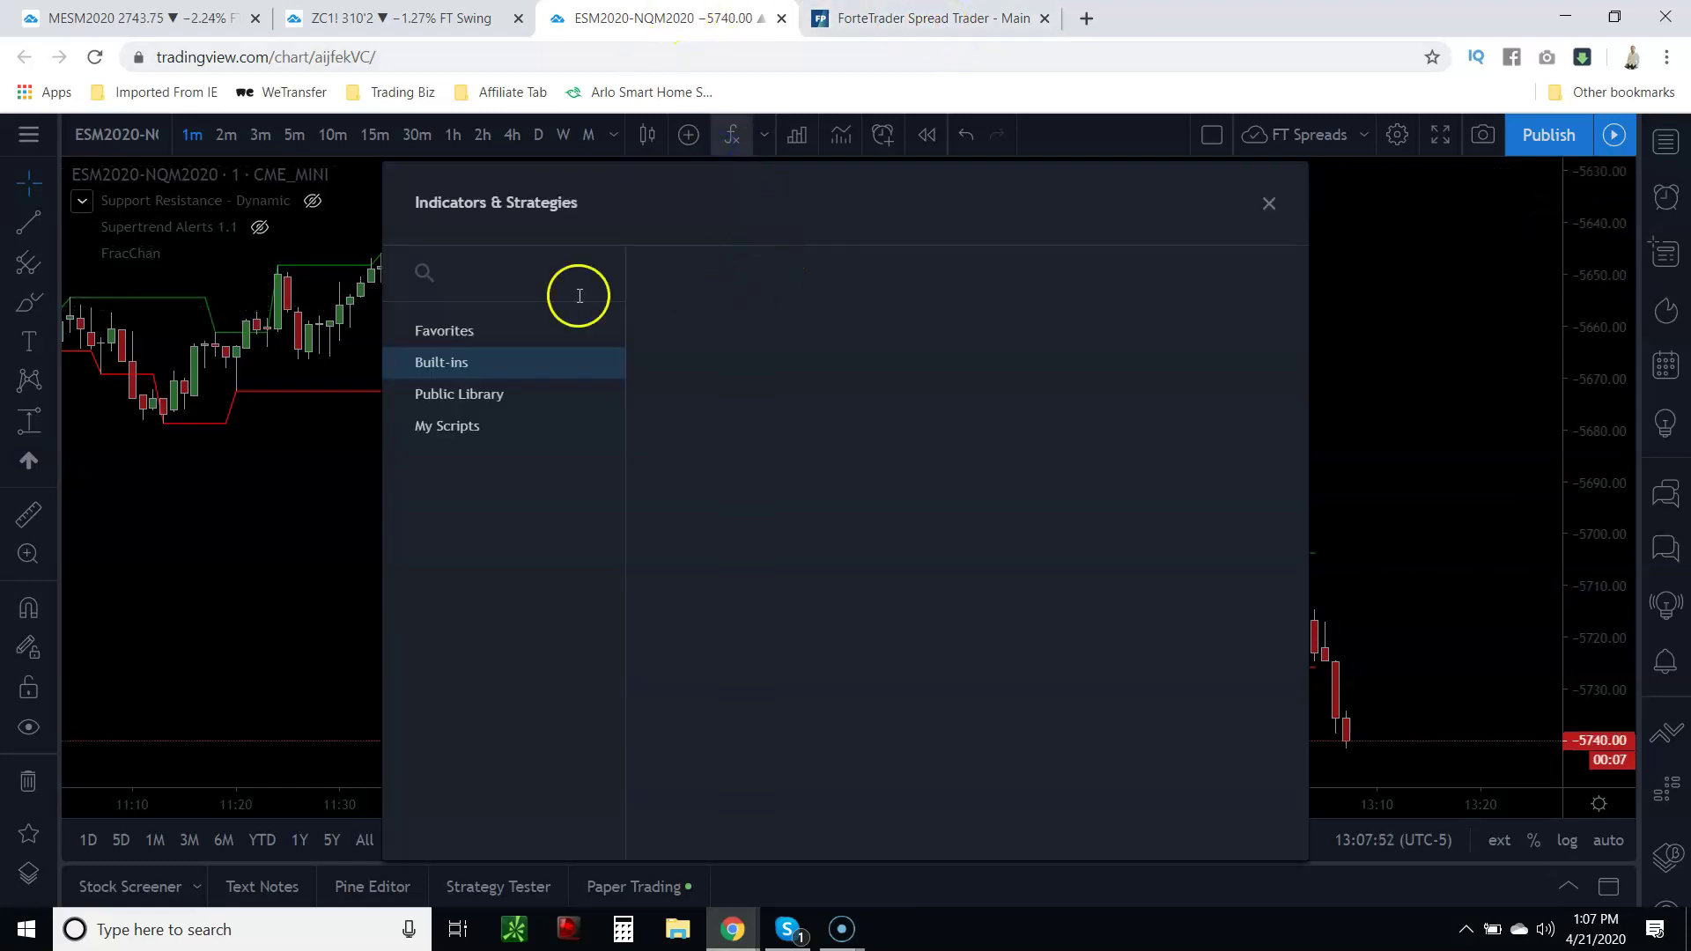
left_click(323, 428)
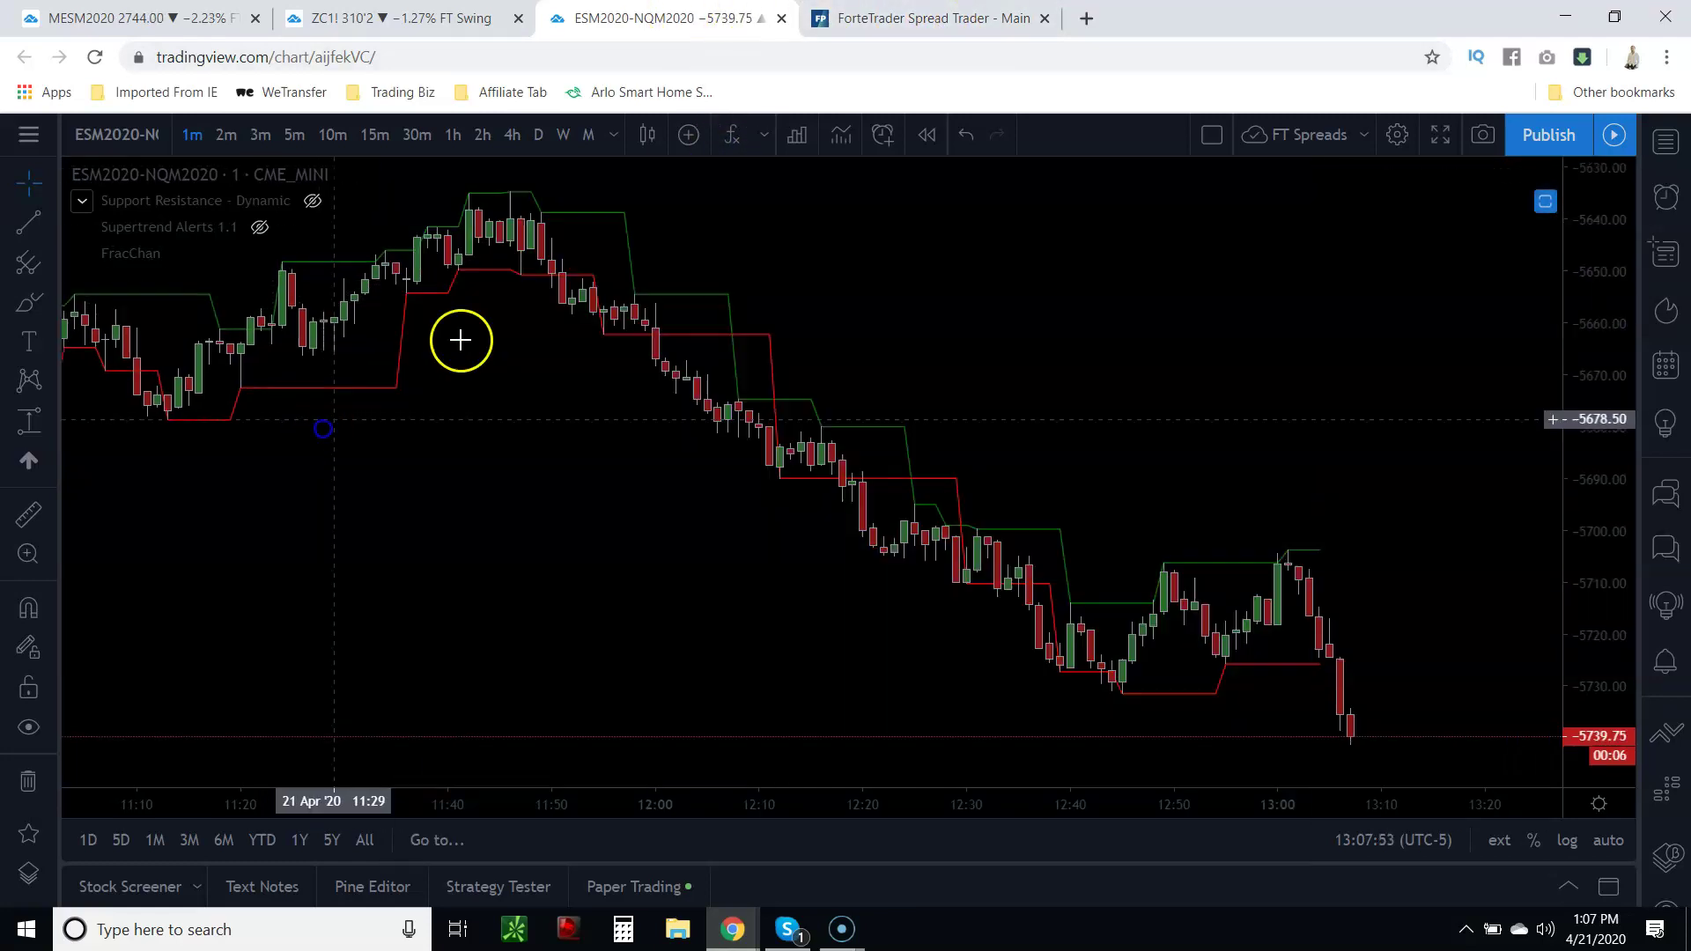
left_click(659, 137)
left_click(729, 368)
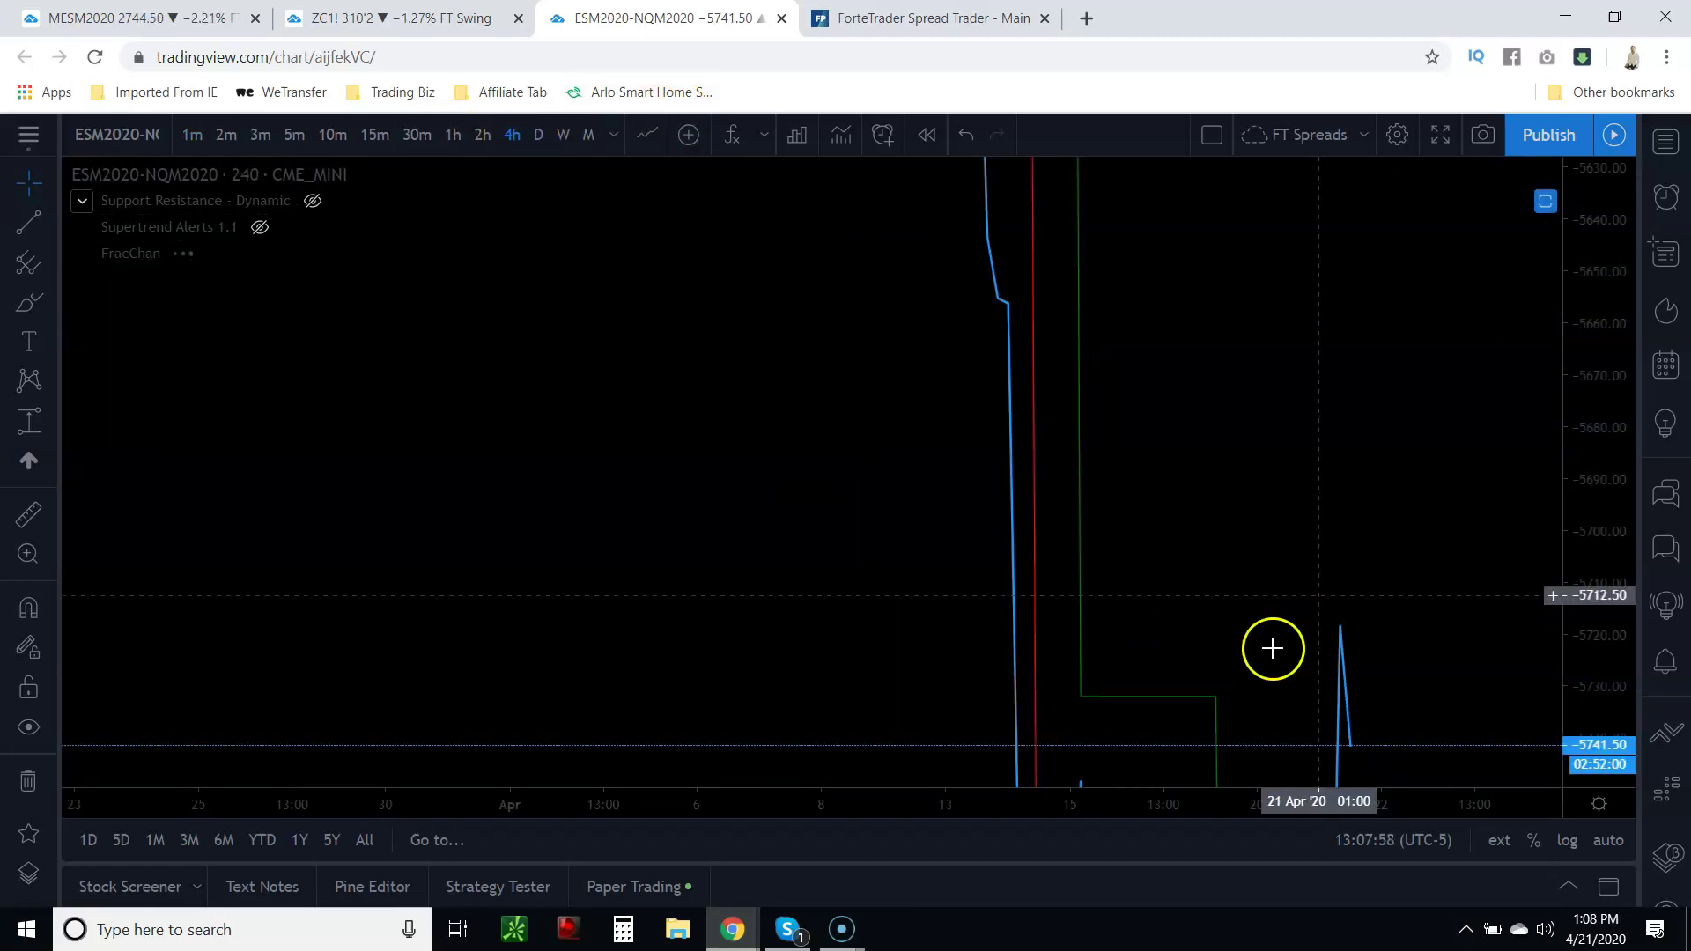
left_click(944, 737)
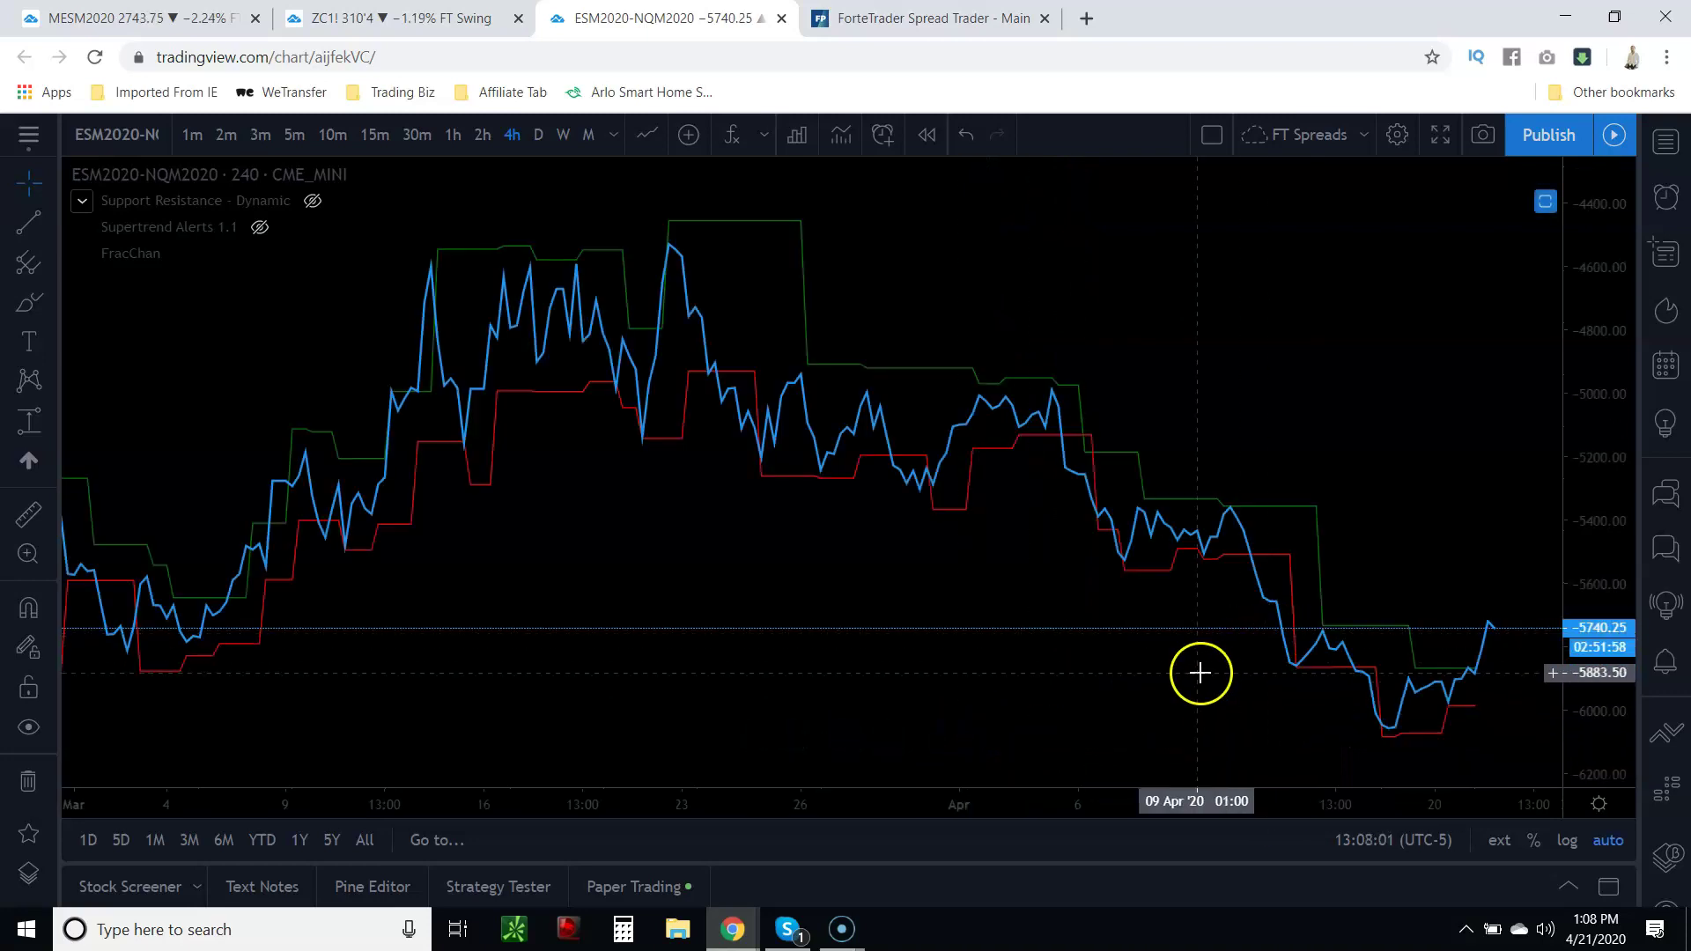
left_click_drag(1200, 672, 871, 664)
- Hide FracChan and show the Support Resistance - Dynamic levels from -4454.75 to -6384.5
left_click(183, 253)
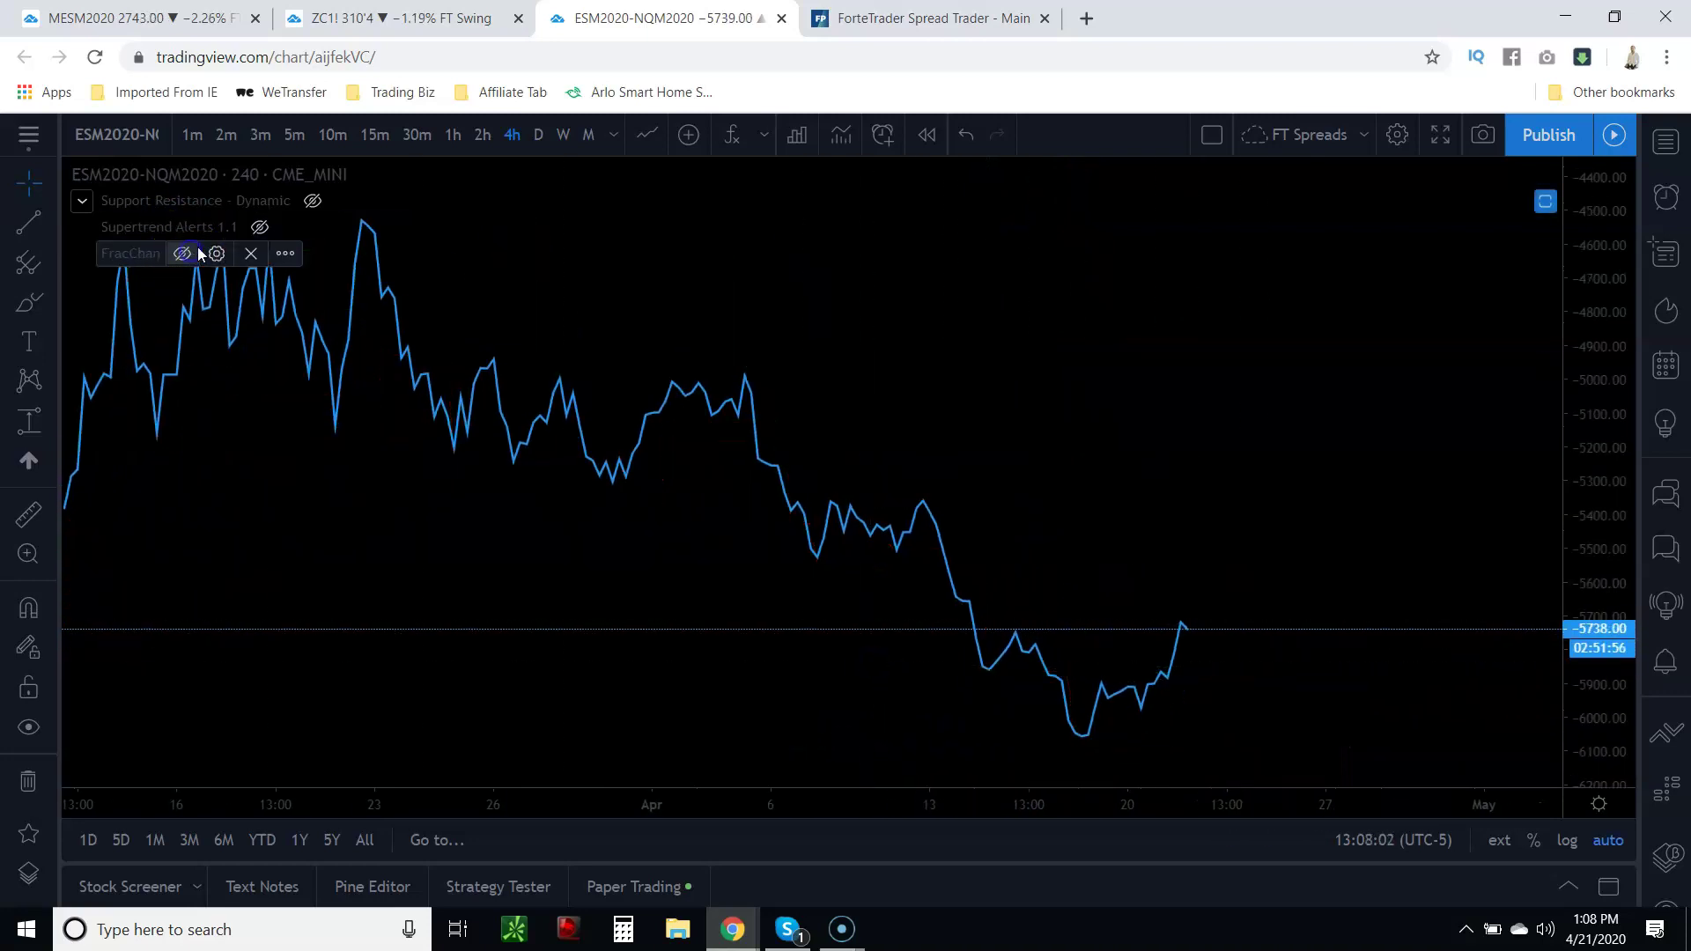
left_click(312, 201)
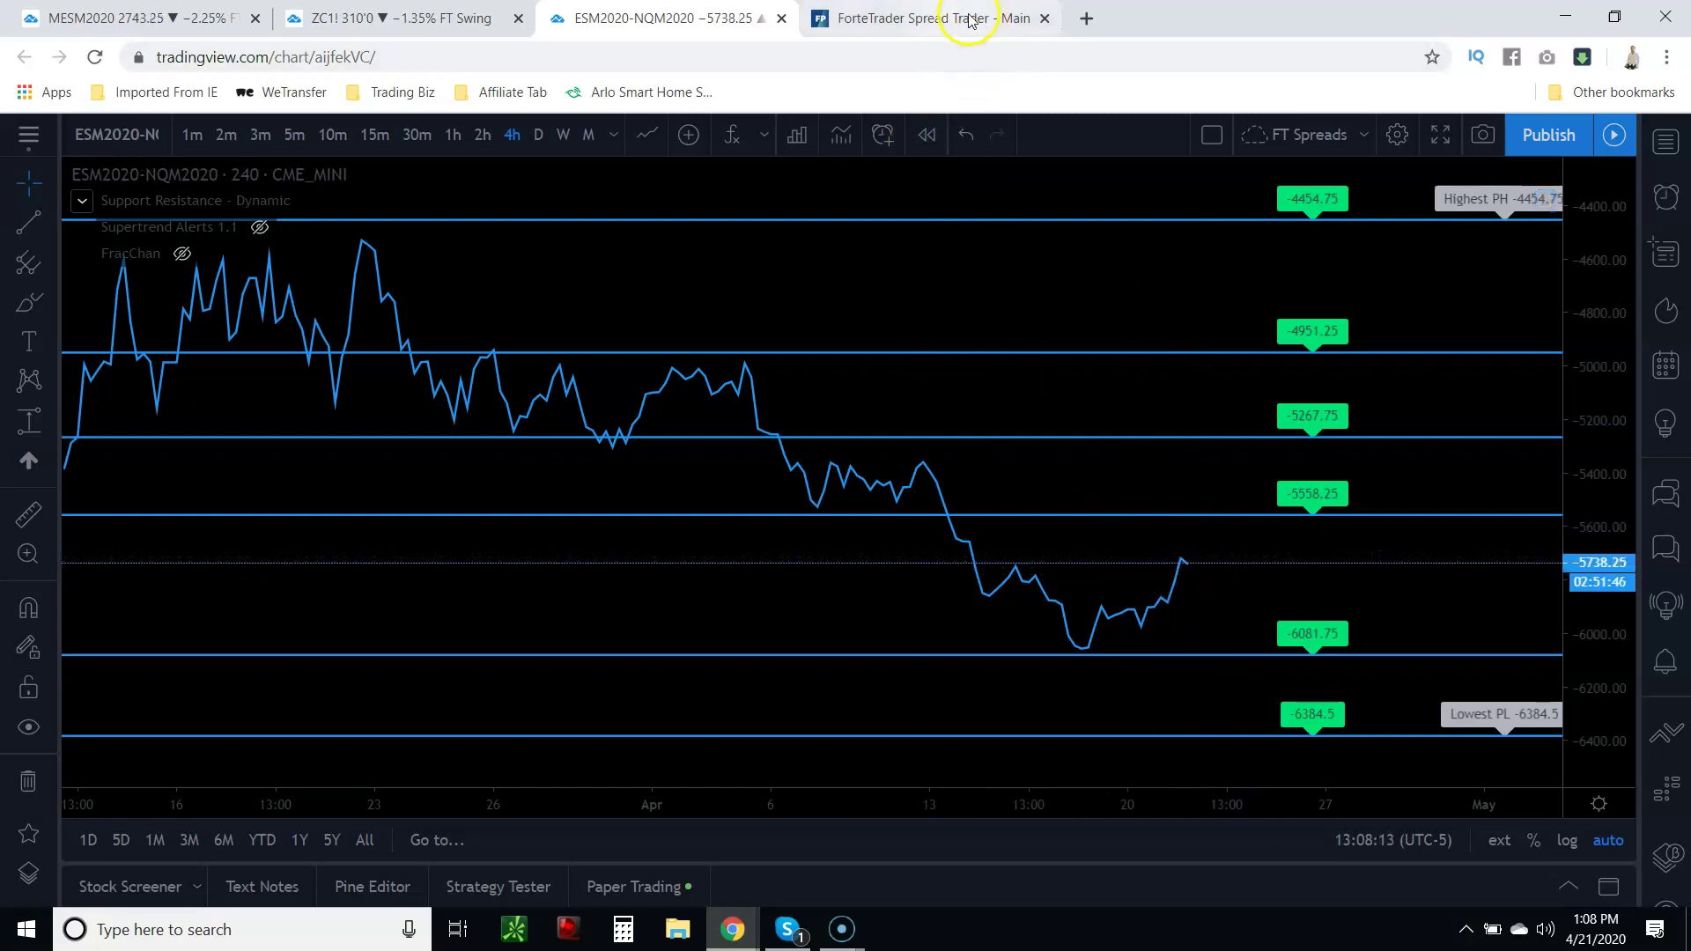
scroll(1039, 543, "down", 1)
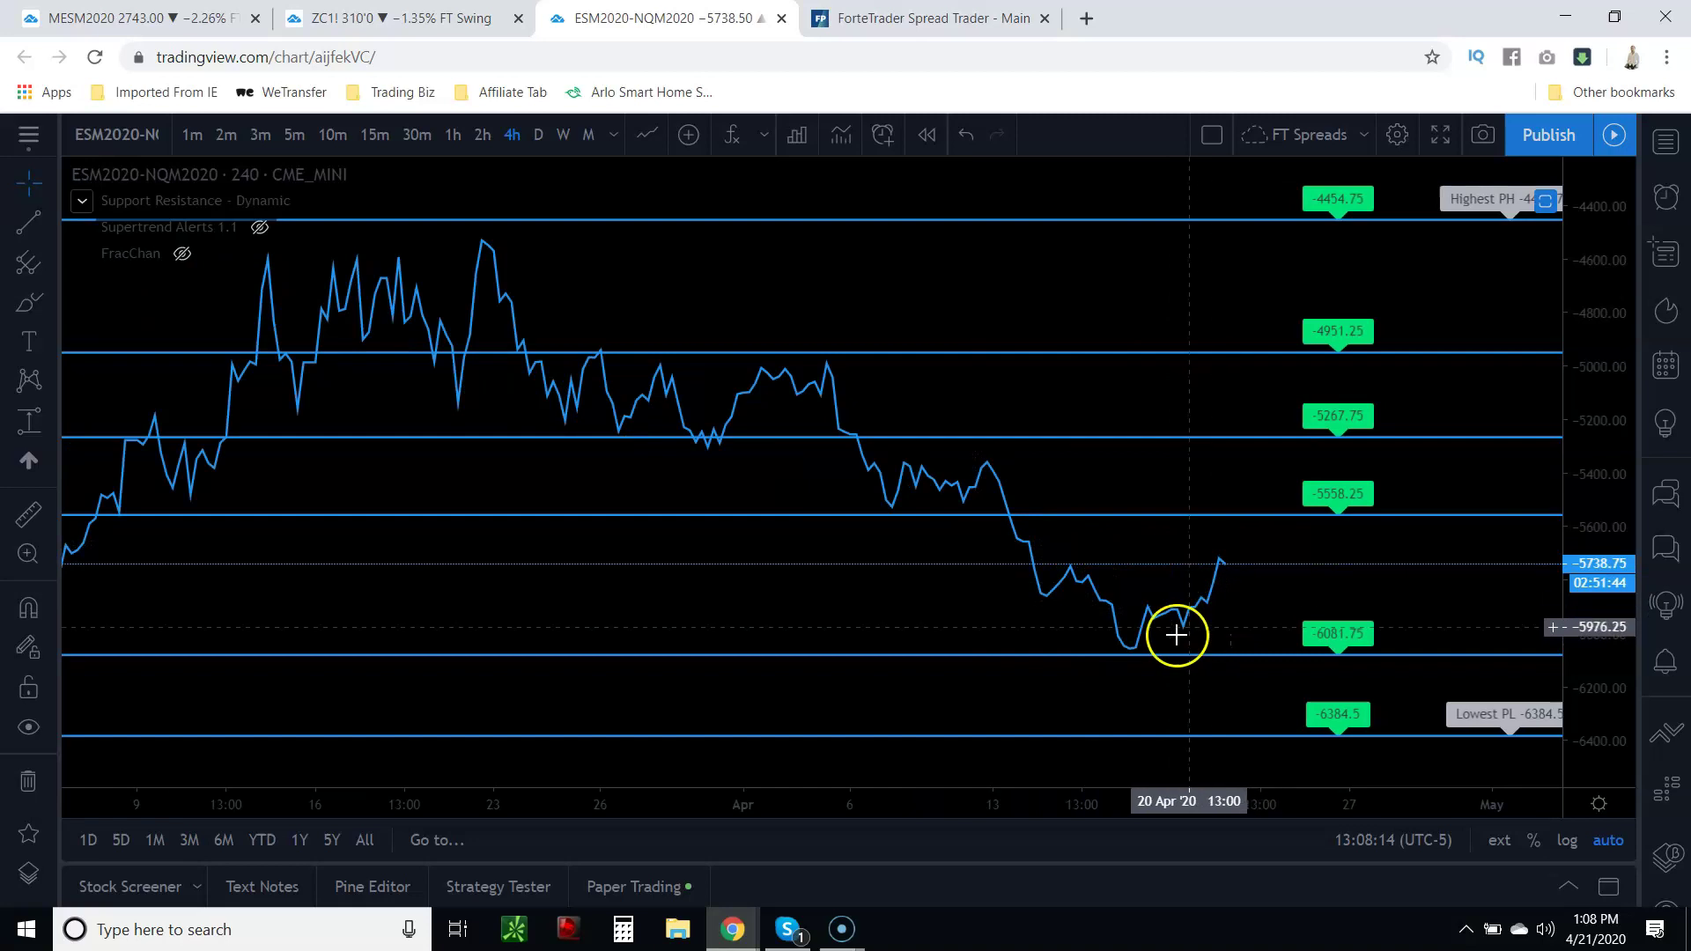
scroll(1235, 522, "down", 1)
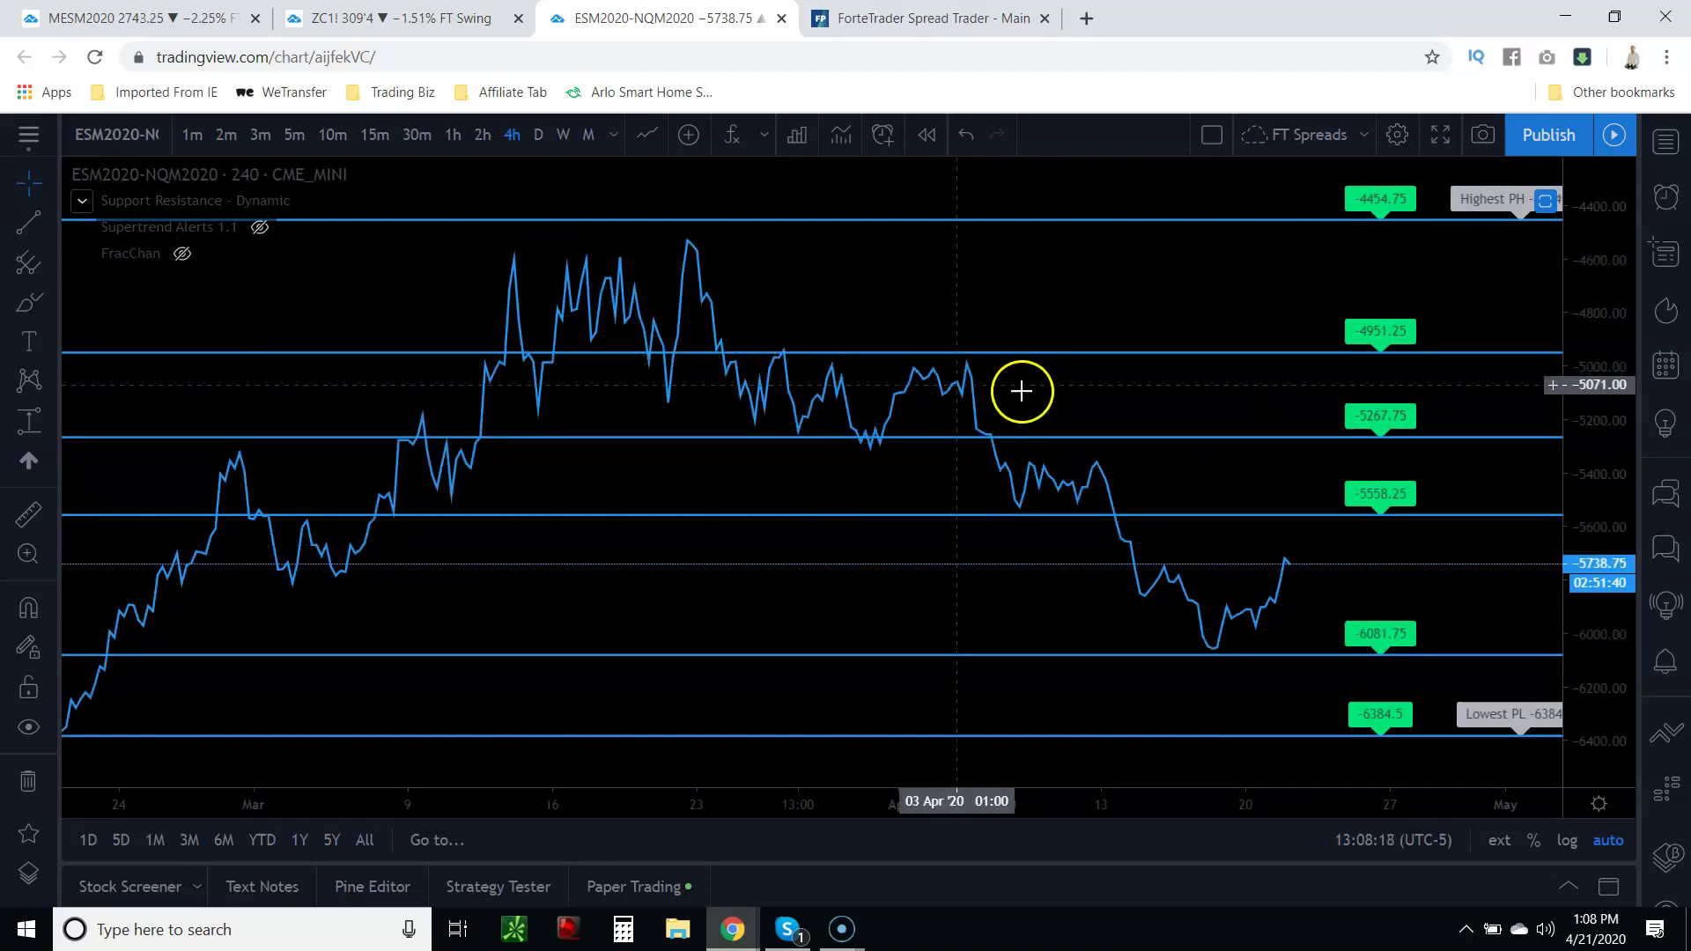
scroll(1301, 570, "up", 1)
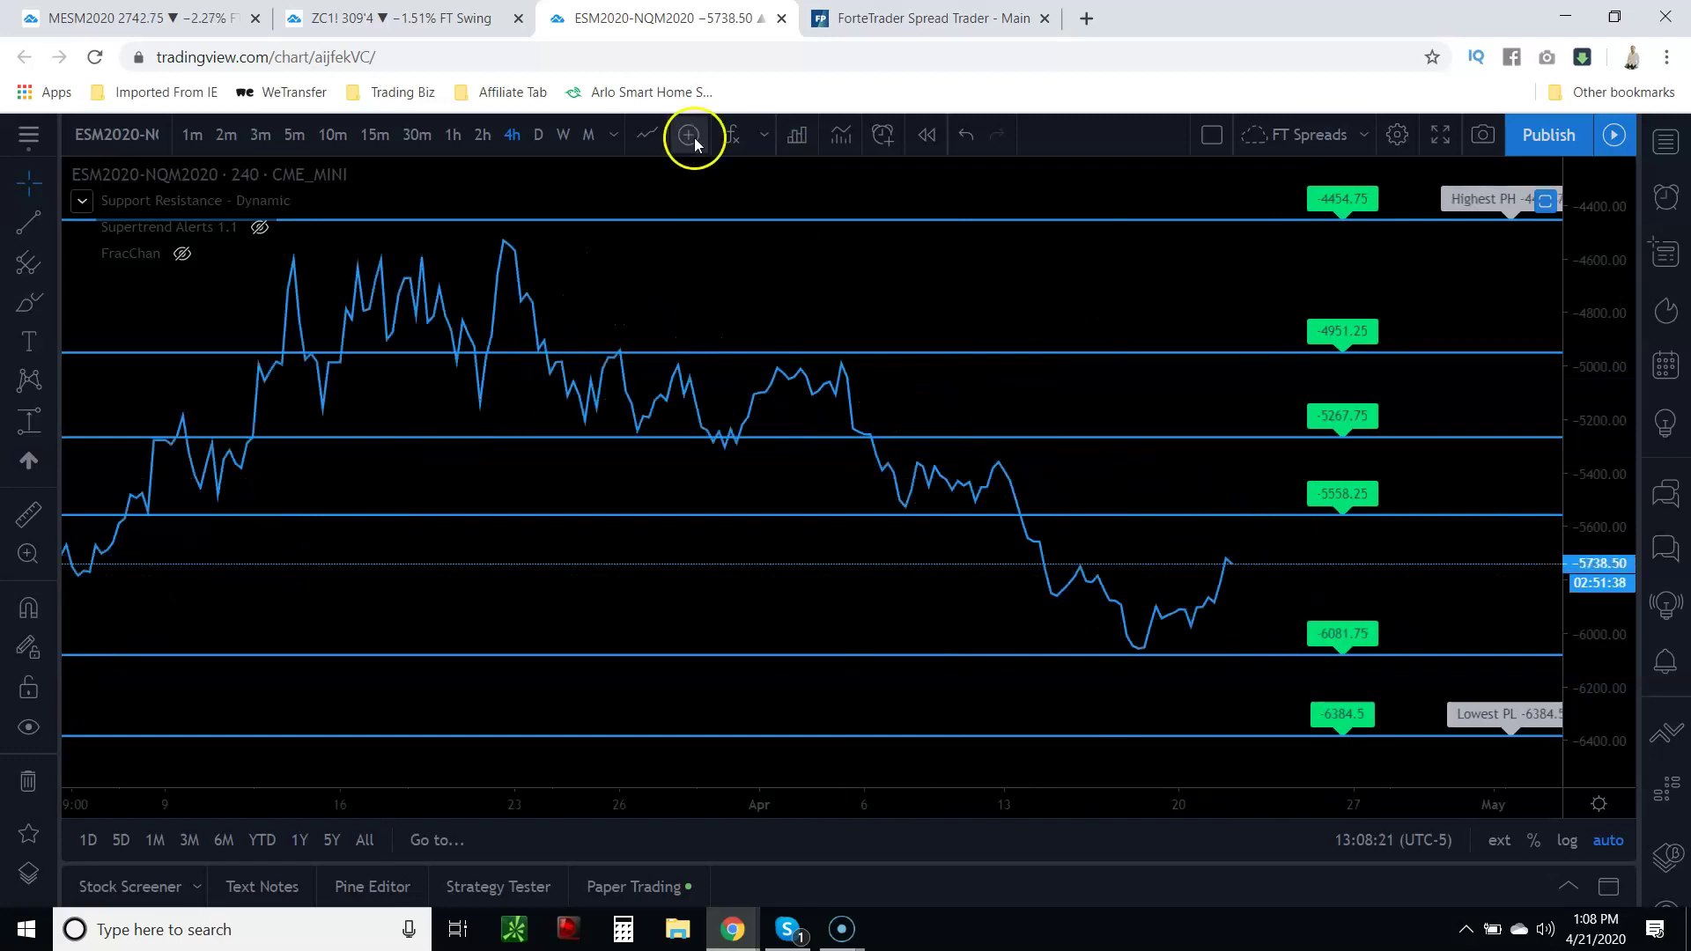
left_click(193, 139)
left_click(628, 144)
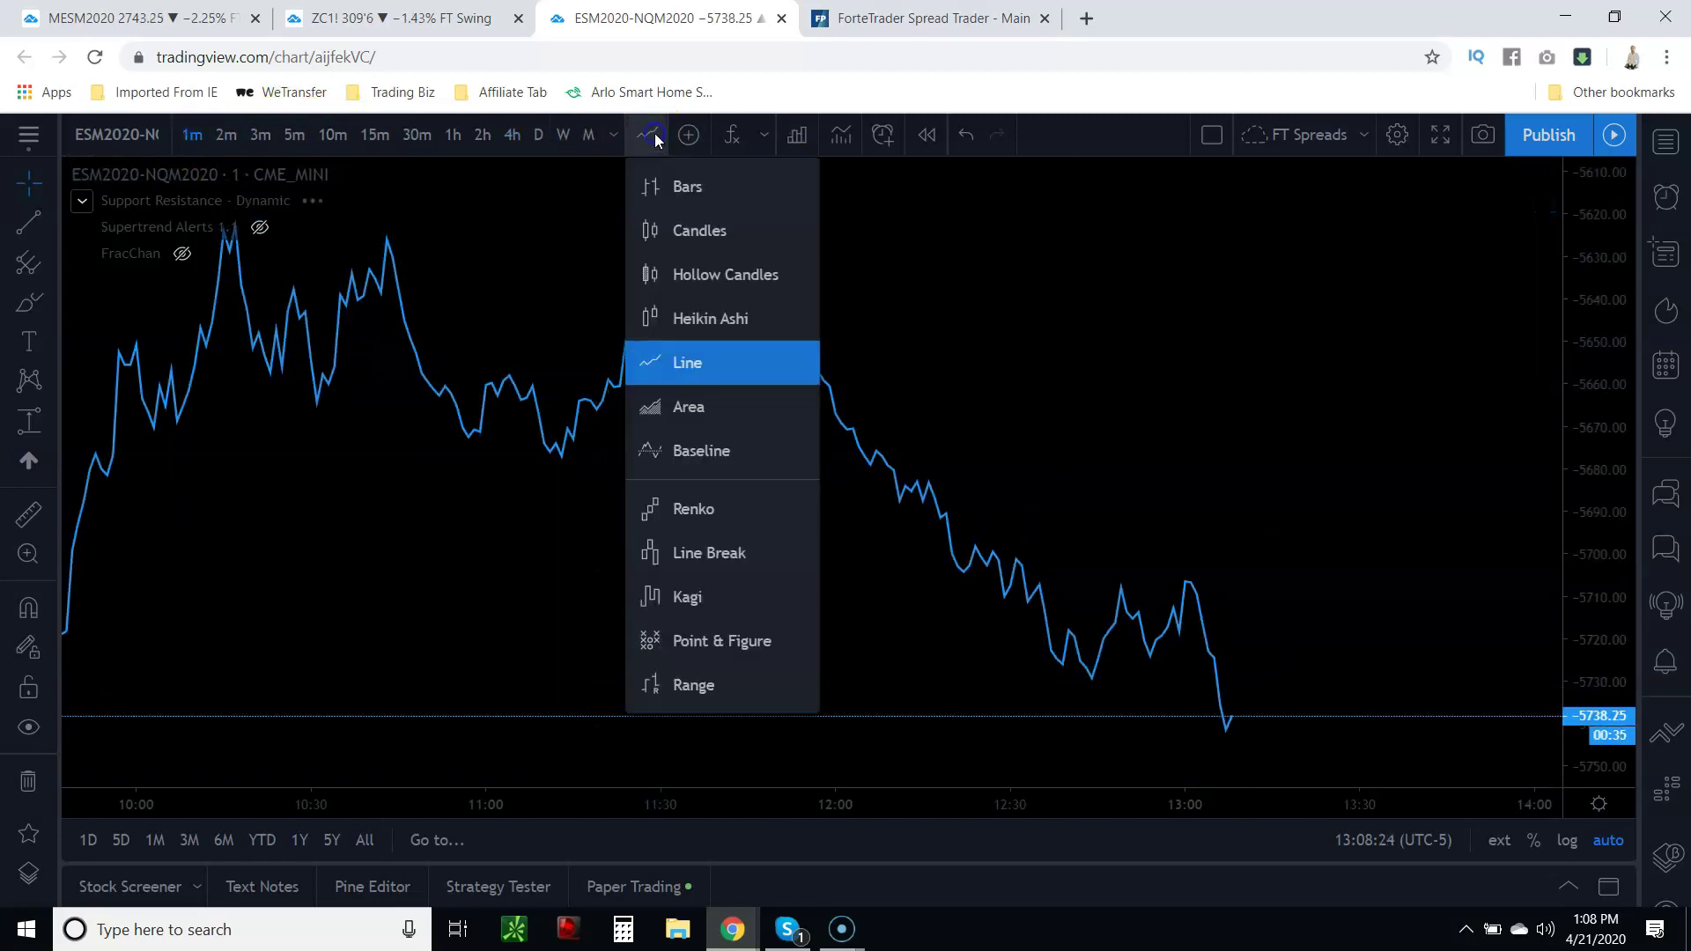
left_click(676, 231)
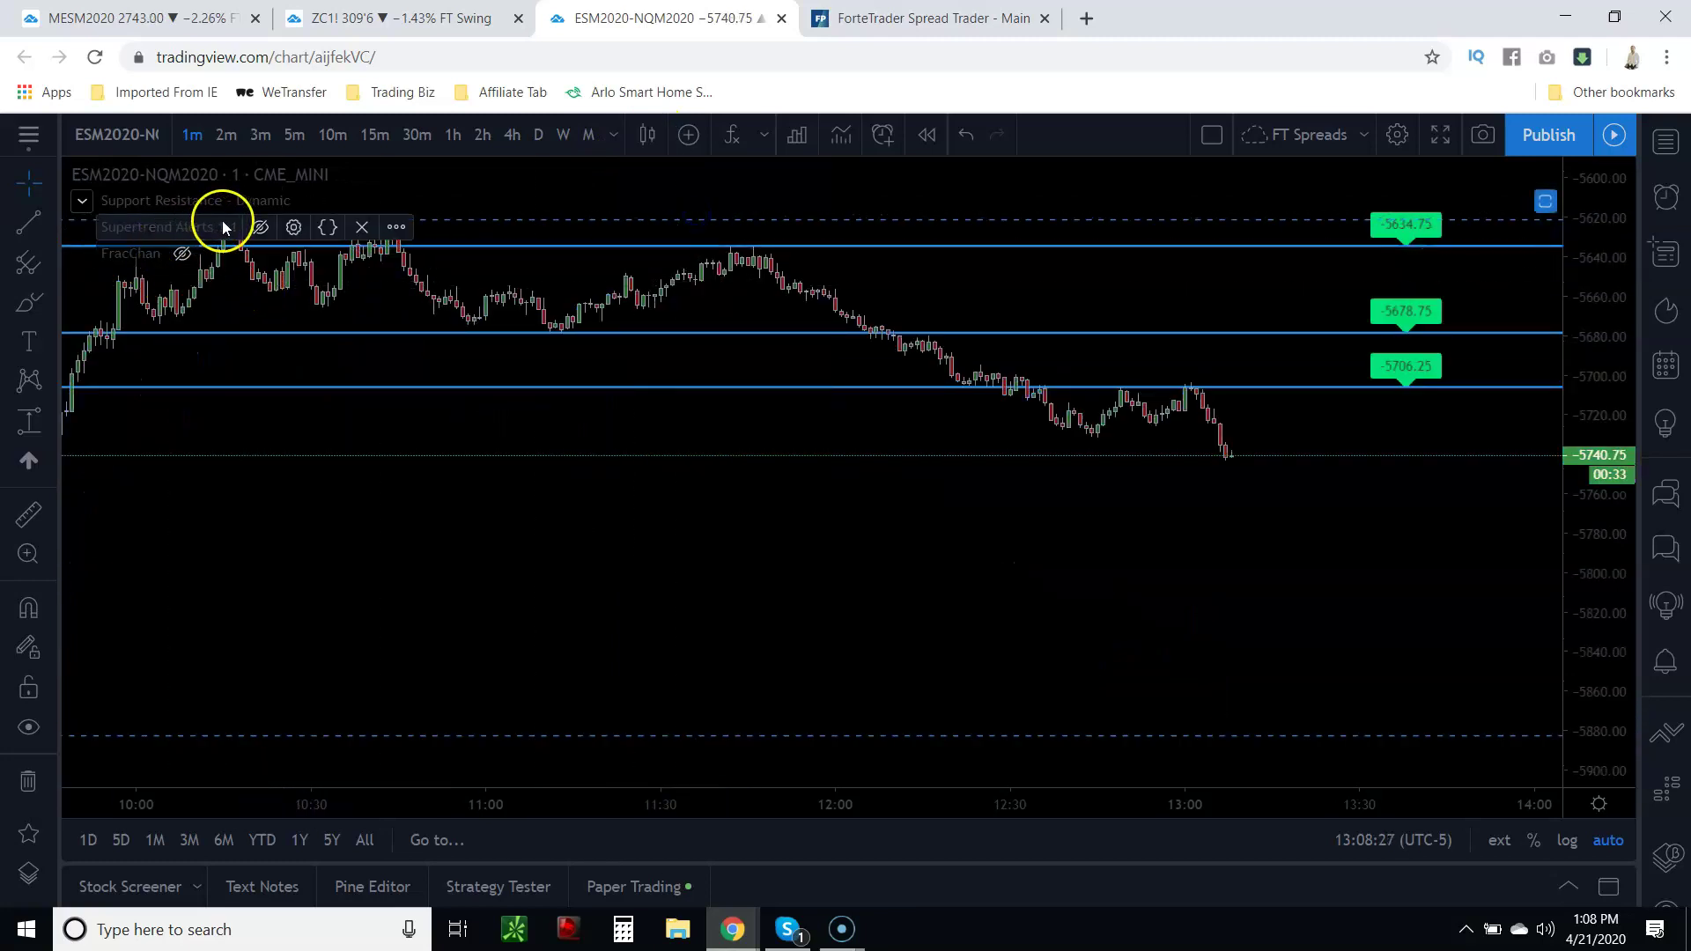
left_click(185, 255)
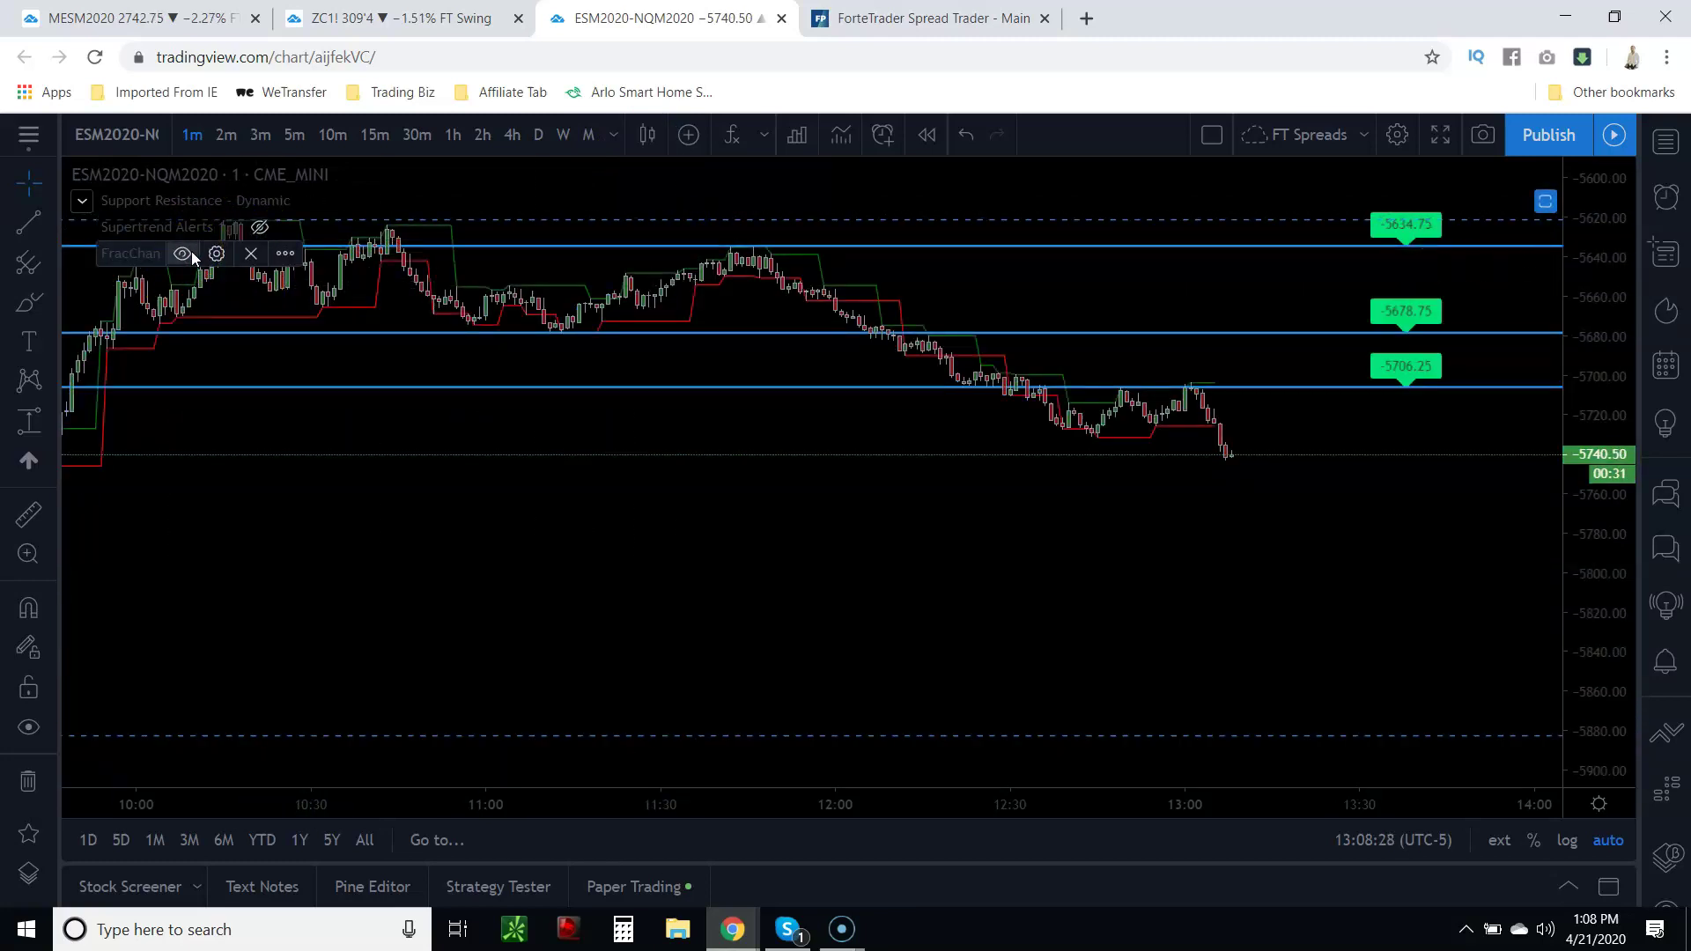
left_click_drag(812, 574, 1005, 724)
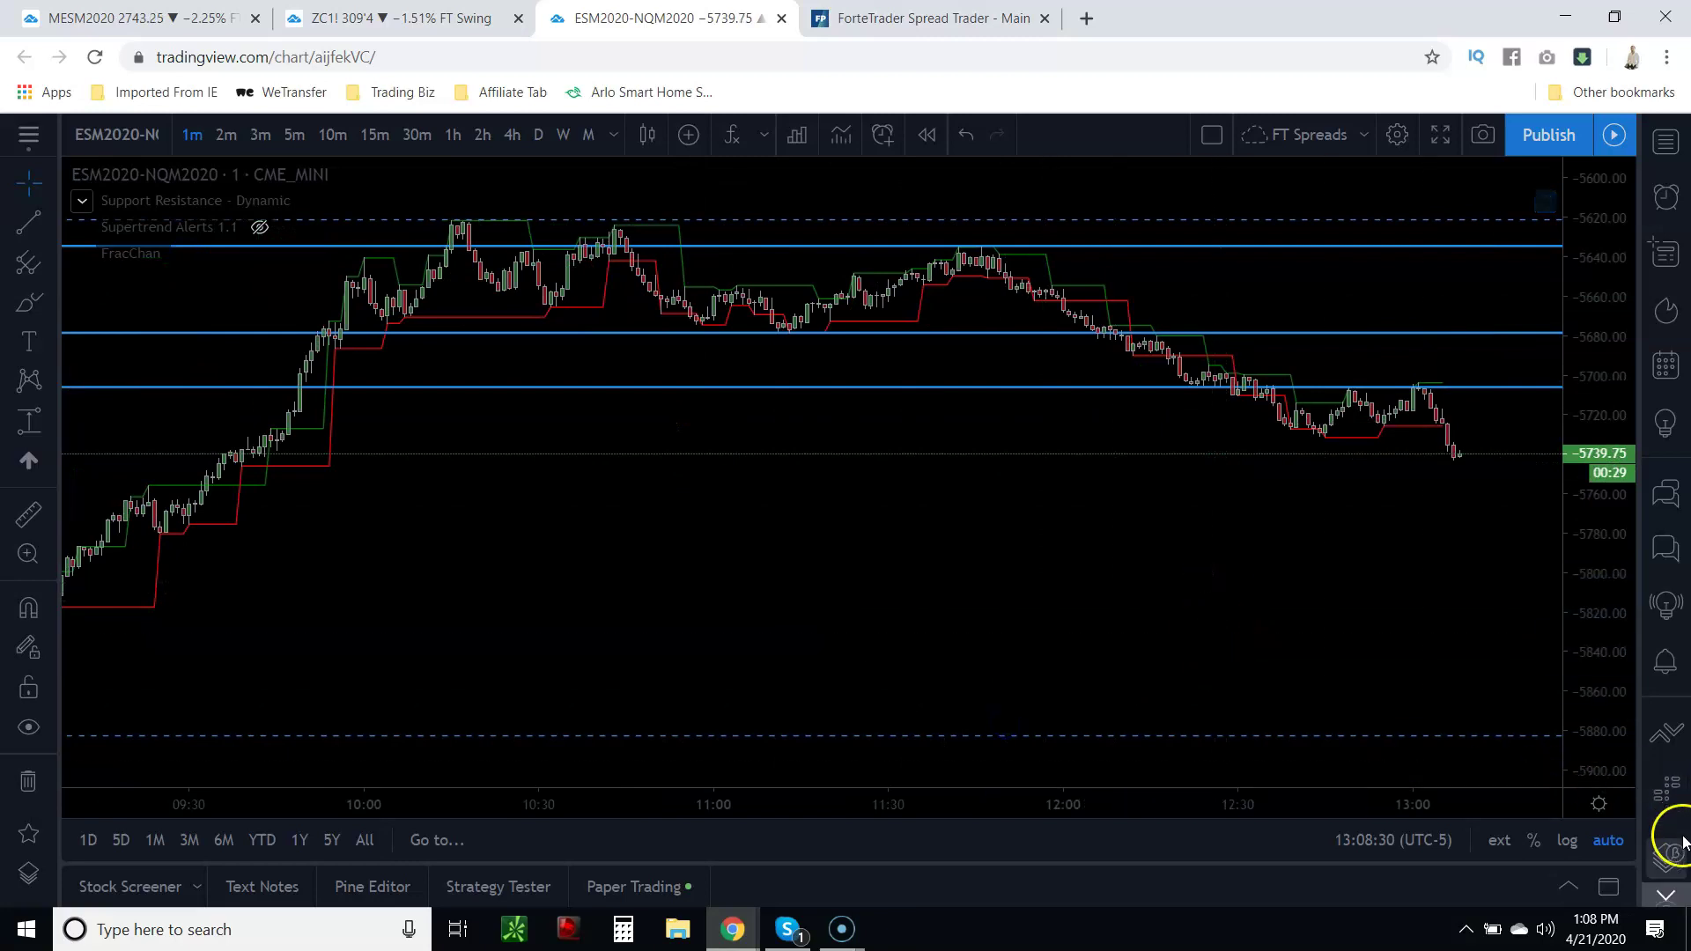
mouse_move(251, 199)
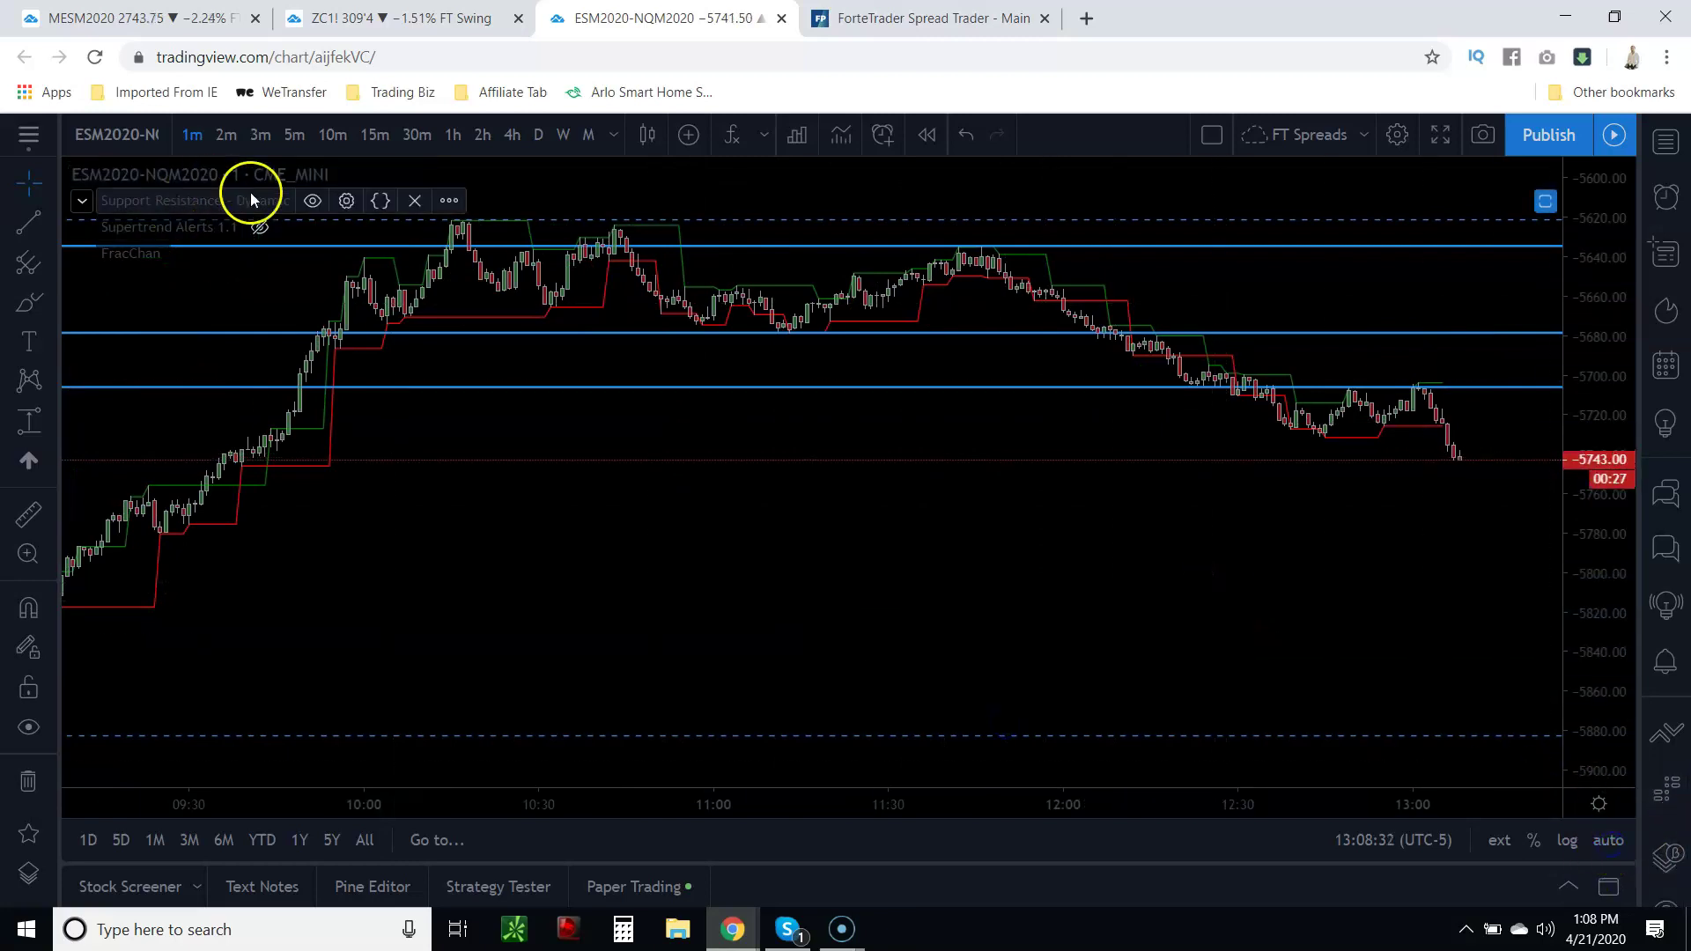
left_click(310, 201)
left_click_drag(960, 566, 1031, 699)
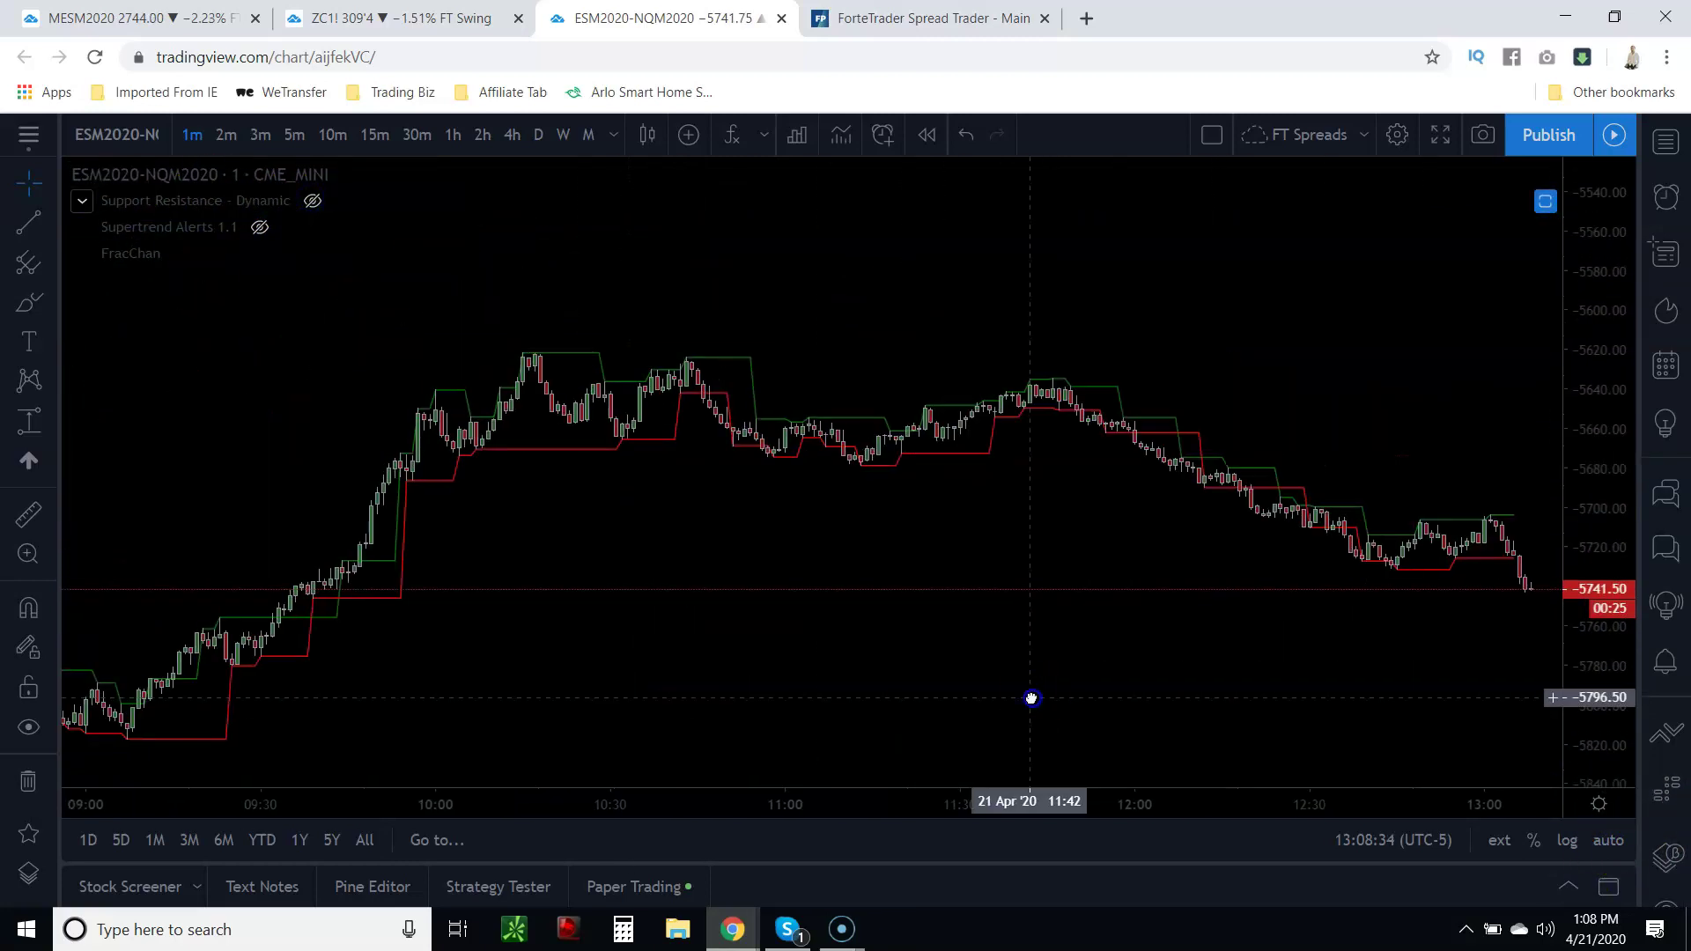
left_click_drag(1645, 630, 1585, 392)
scroll(1190, 557, "up", 3)
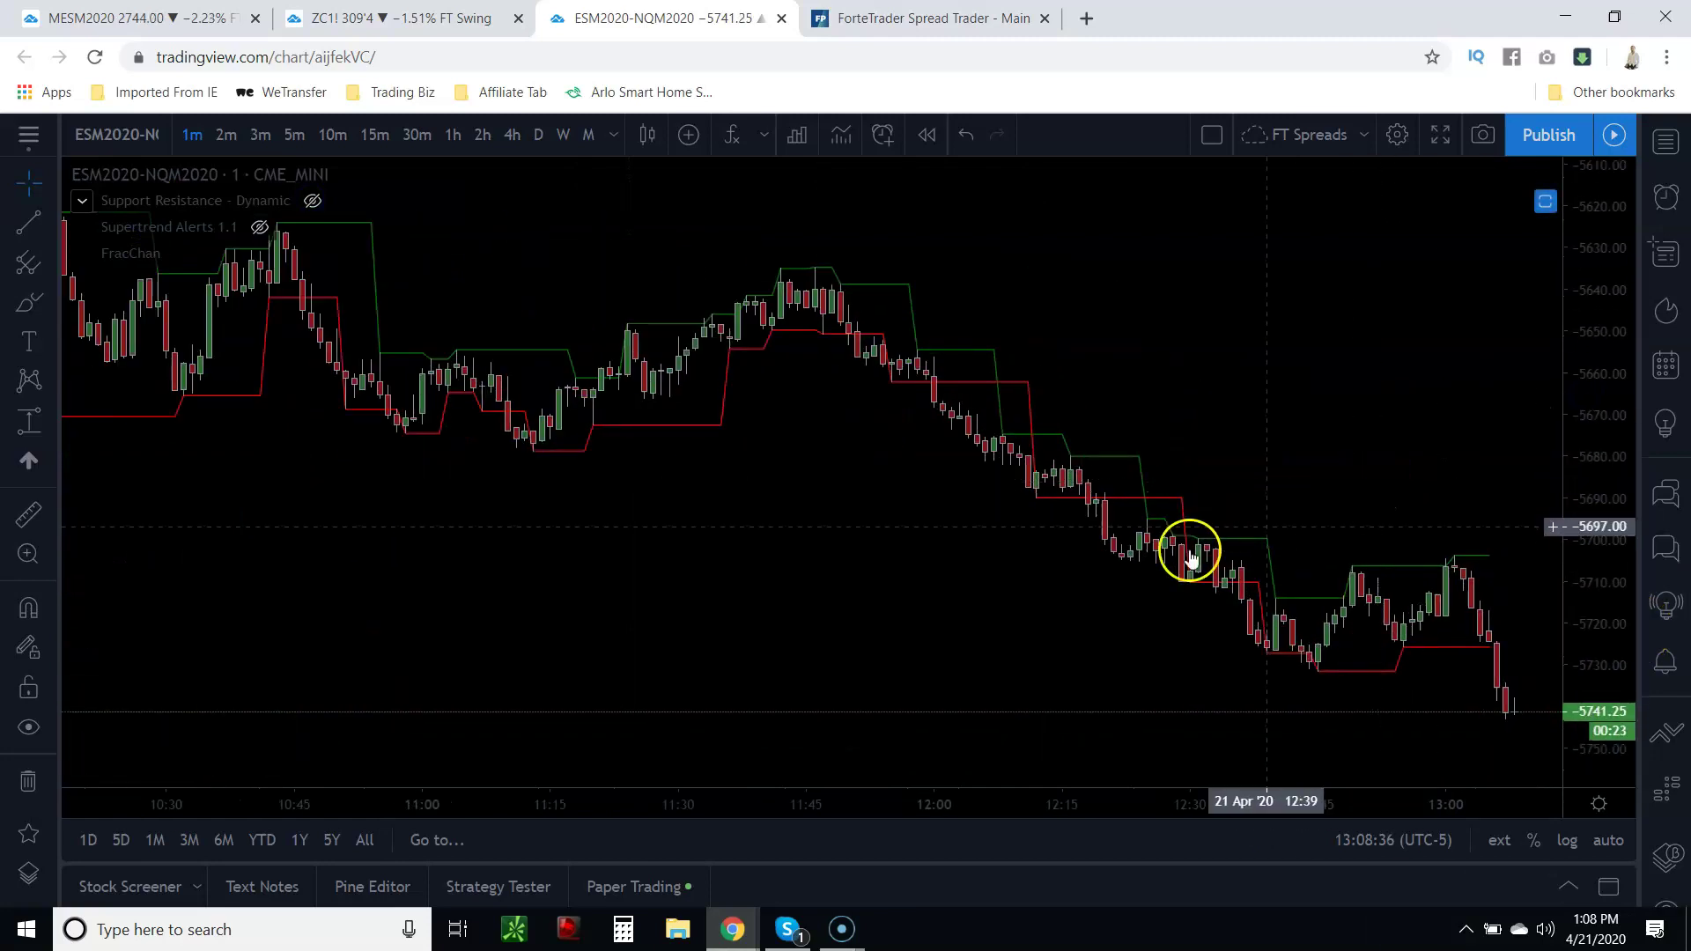
left_click_drag(958, 558, 767, 489)
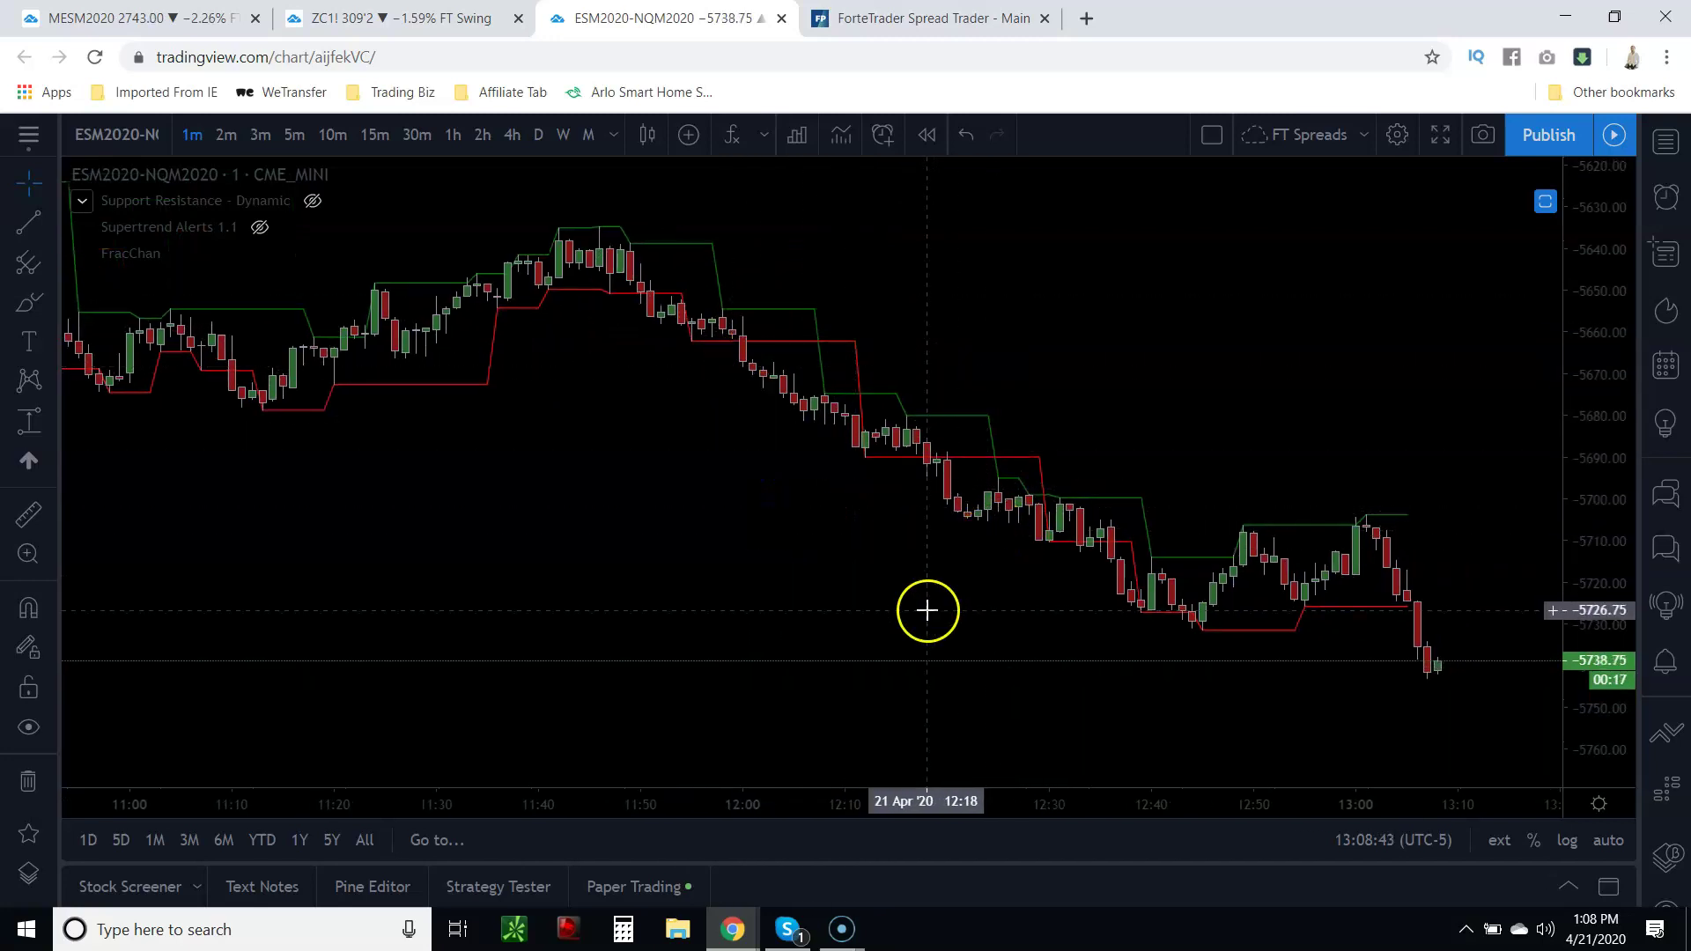
left_click_drag(1447, 558, 1349, 558)
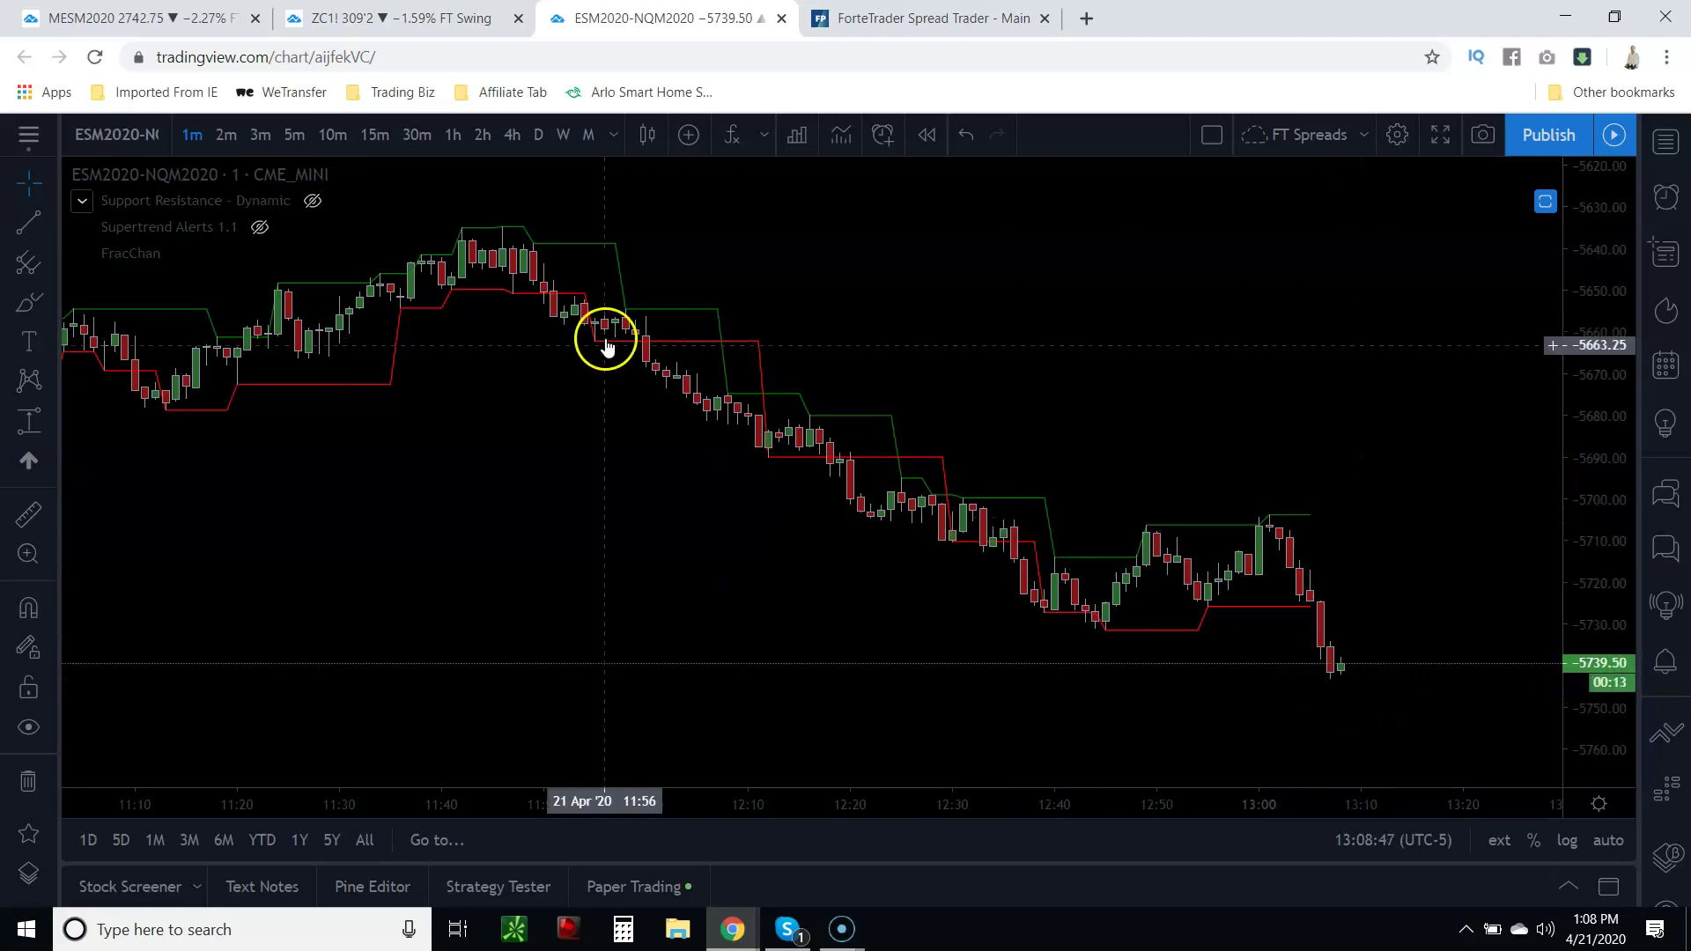
left_click_drag(557, 358, 659, 370)
left_click(622, 256)
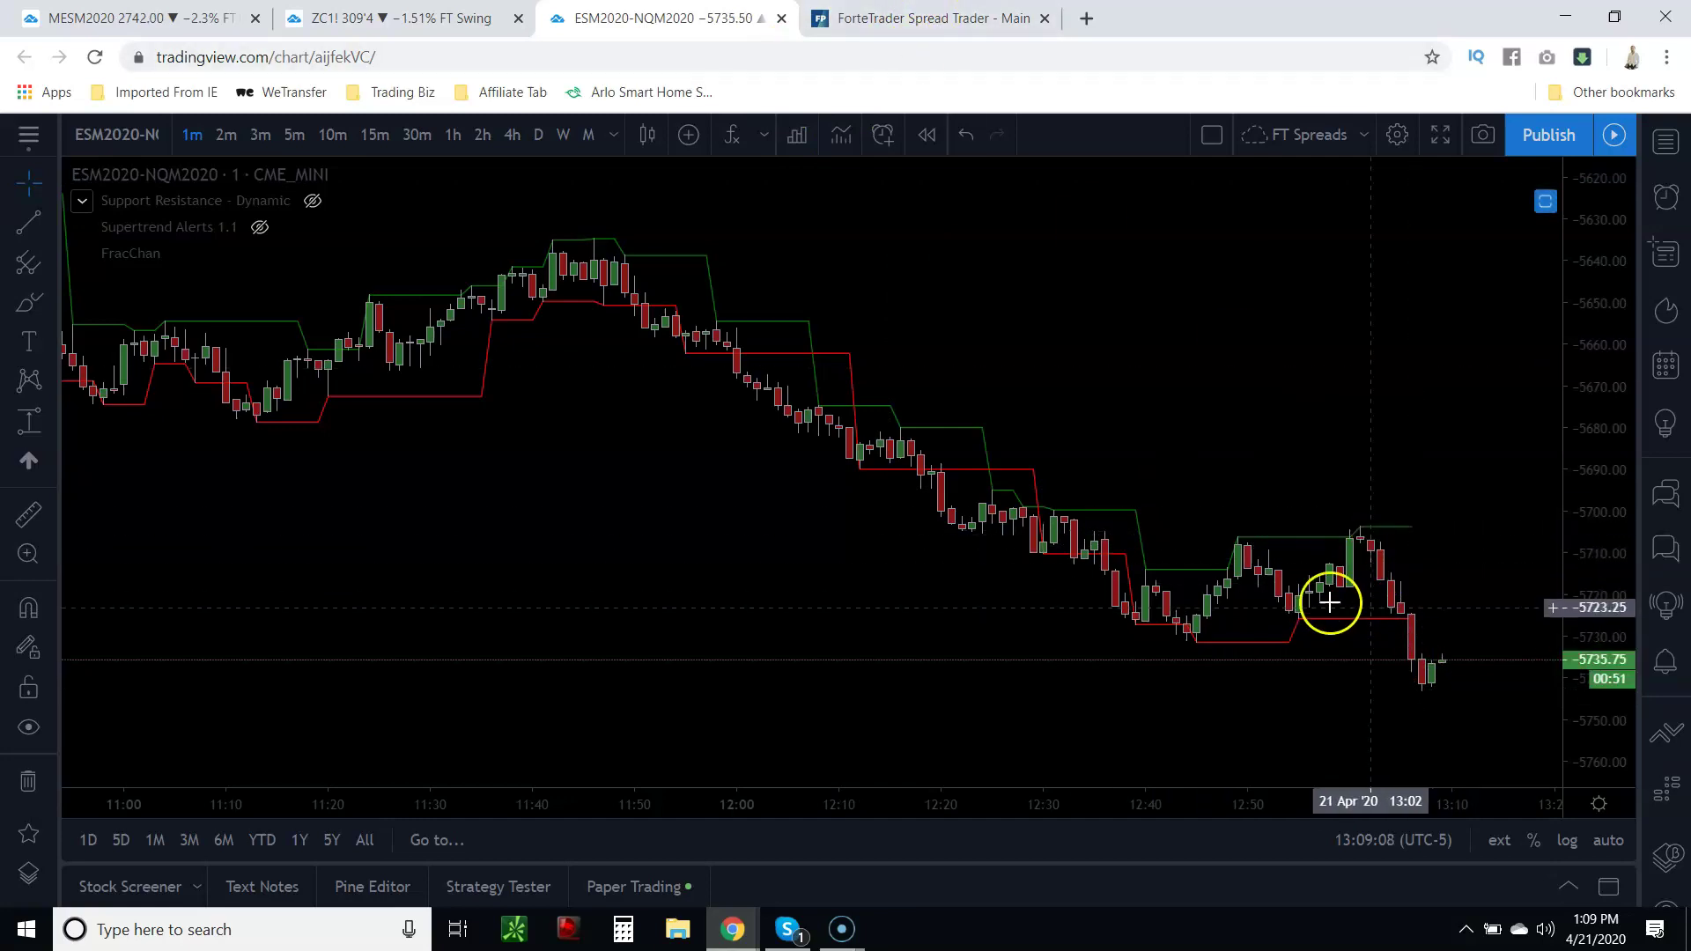
- Check the ForteTrader Spread Trader tab, then return to the spread chart and pan to earlier bars
left_click(986, 17)
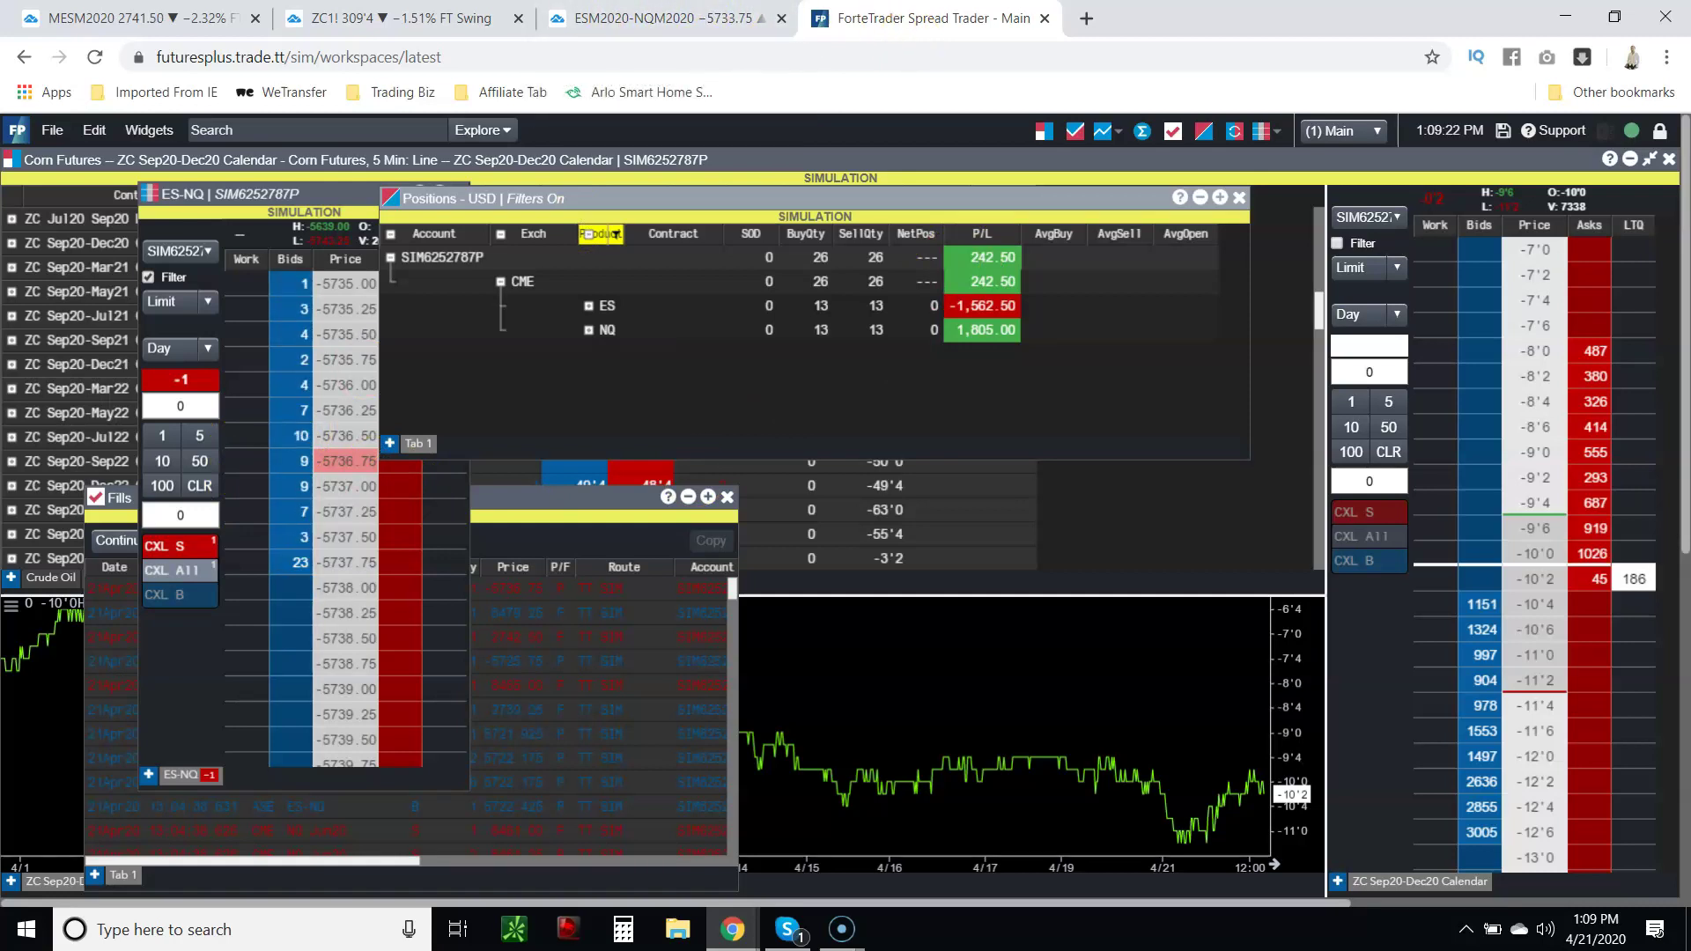
left_click(588, 20)
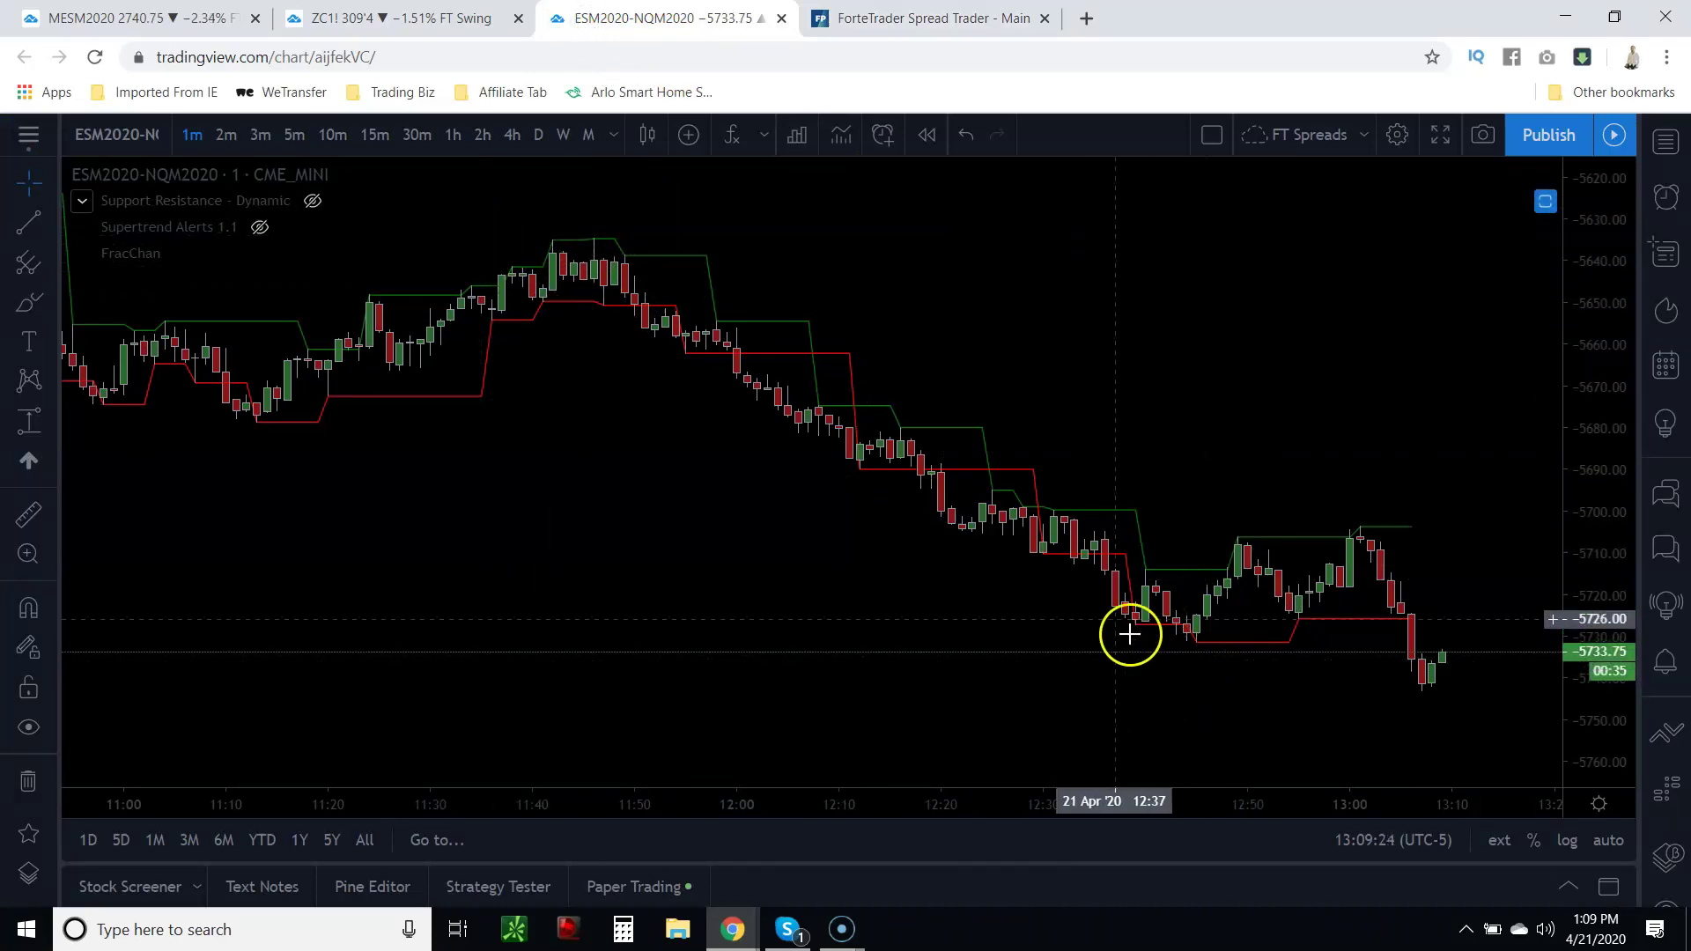
scroll(1125, 608, "down", 3)
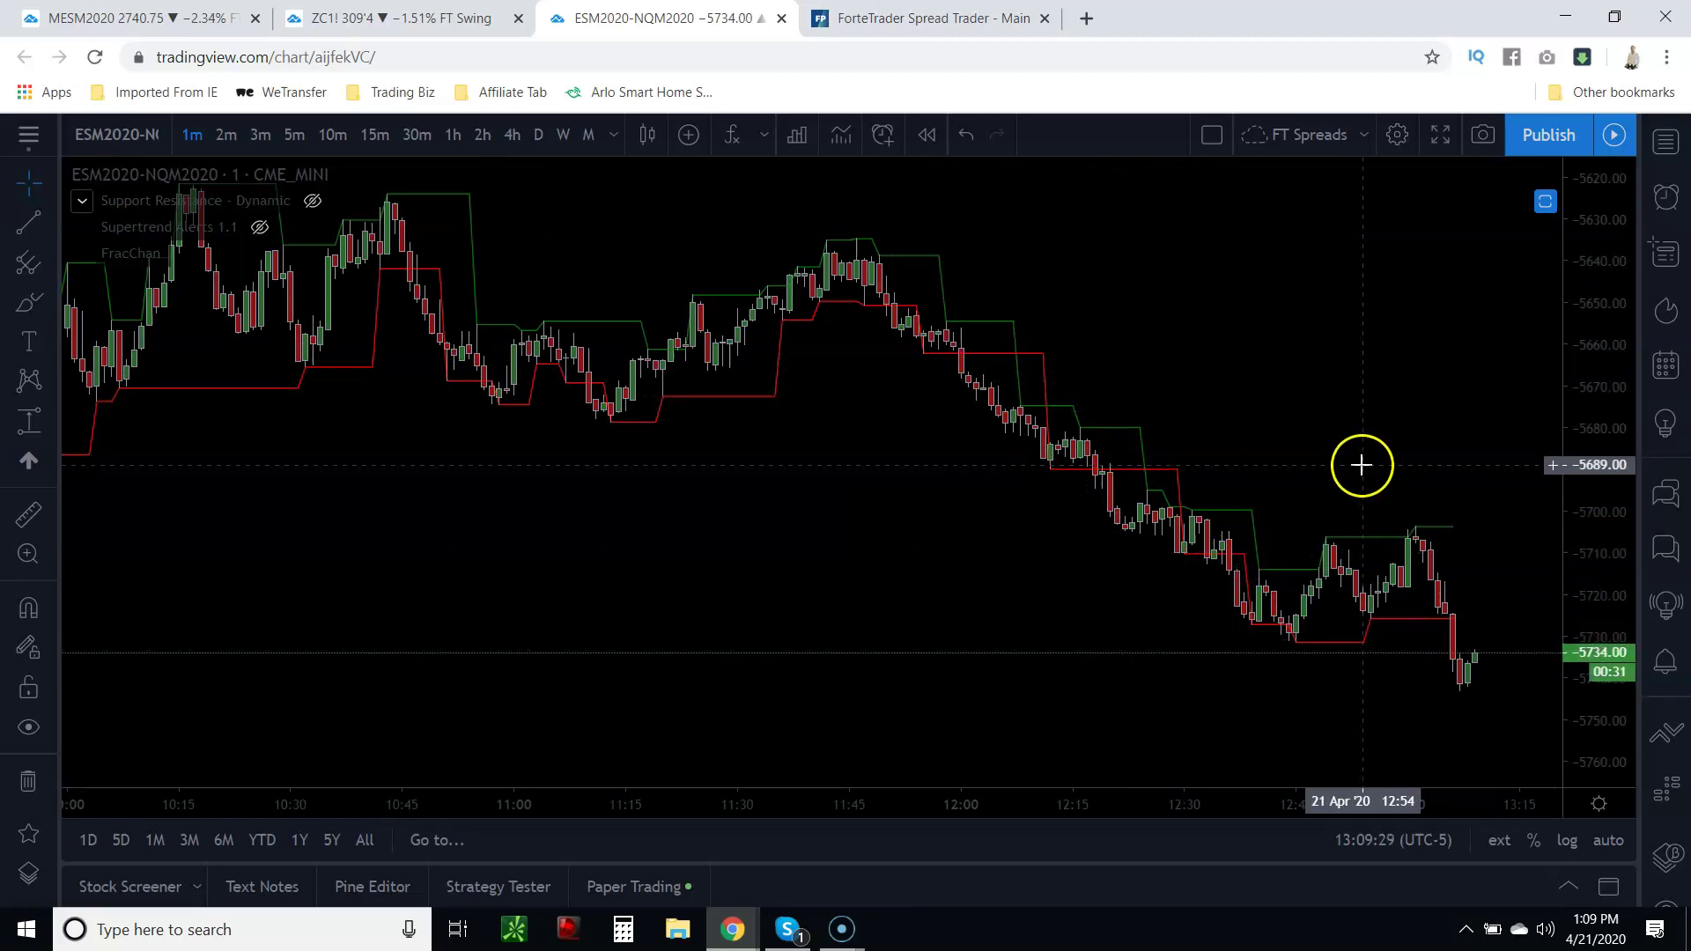
scroll(1117, 475, "up", 3)
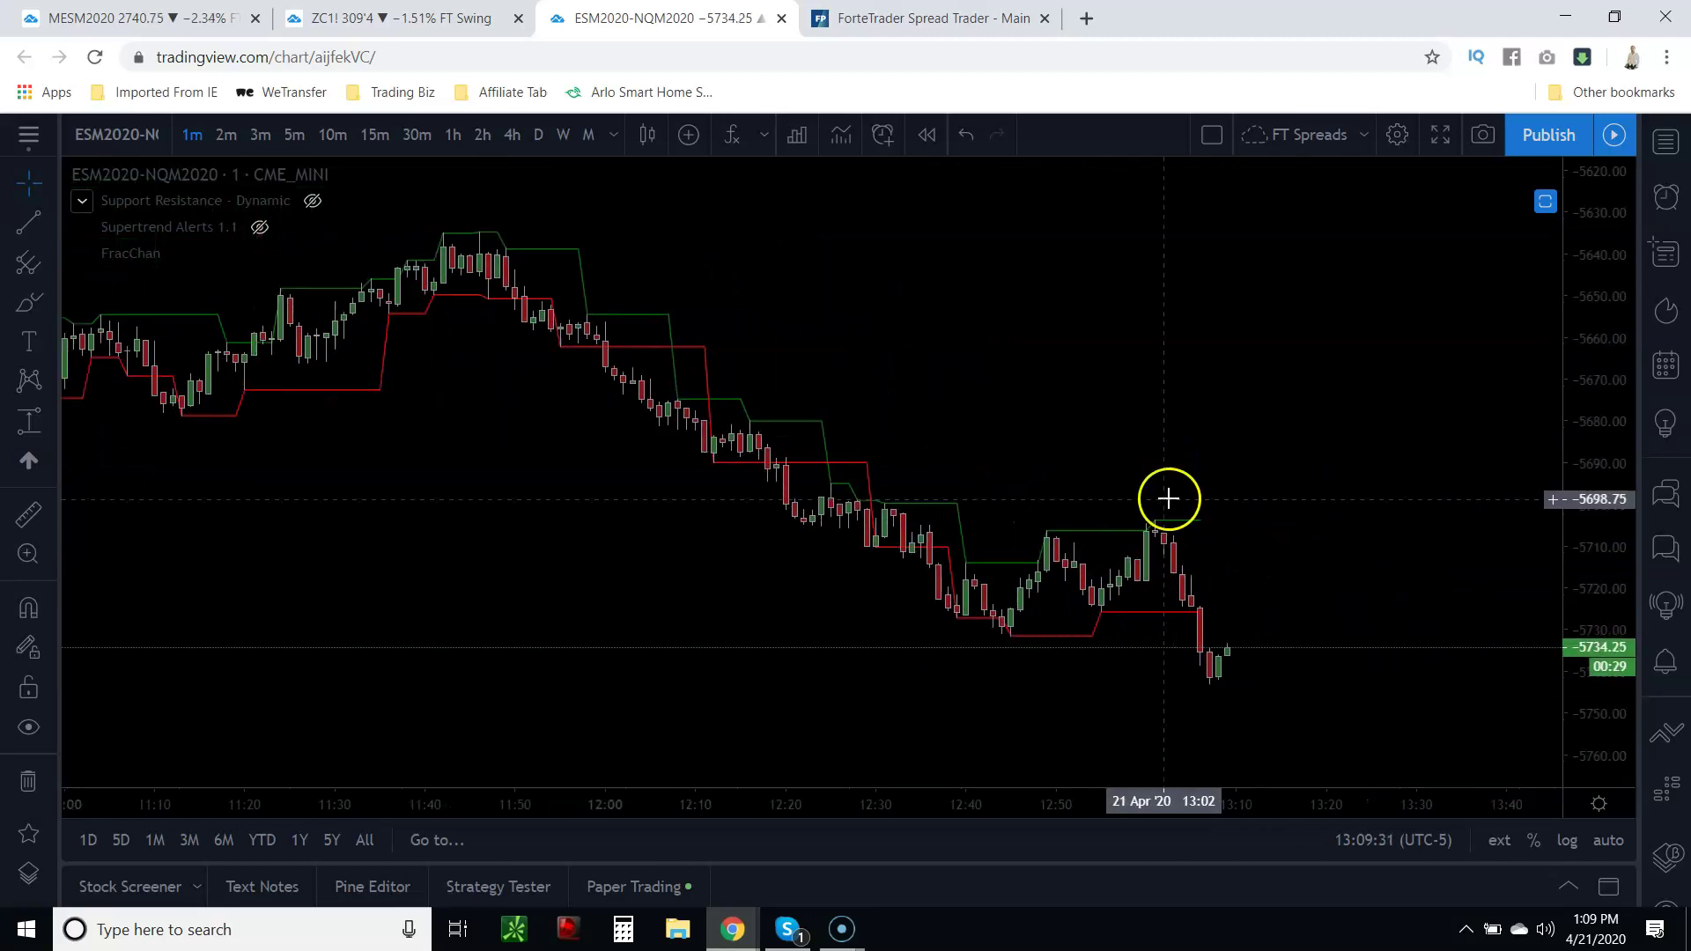
left_click_drag(551, 448, 1279, 630)
left_click_drag(543, 642, 770, 550)
- Compress the price scale and pan from the 08:20 bars forward to the latest bars
left_click_drag(1568, 304, 1593, 434)
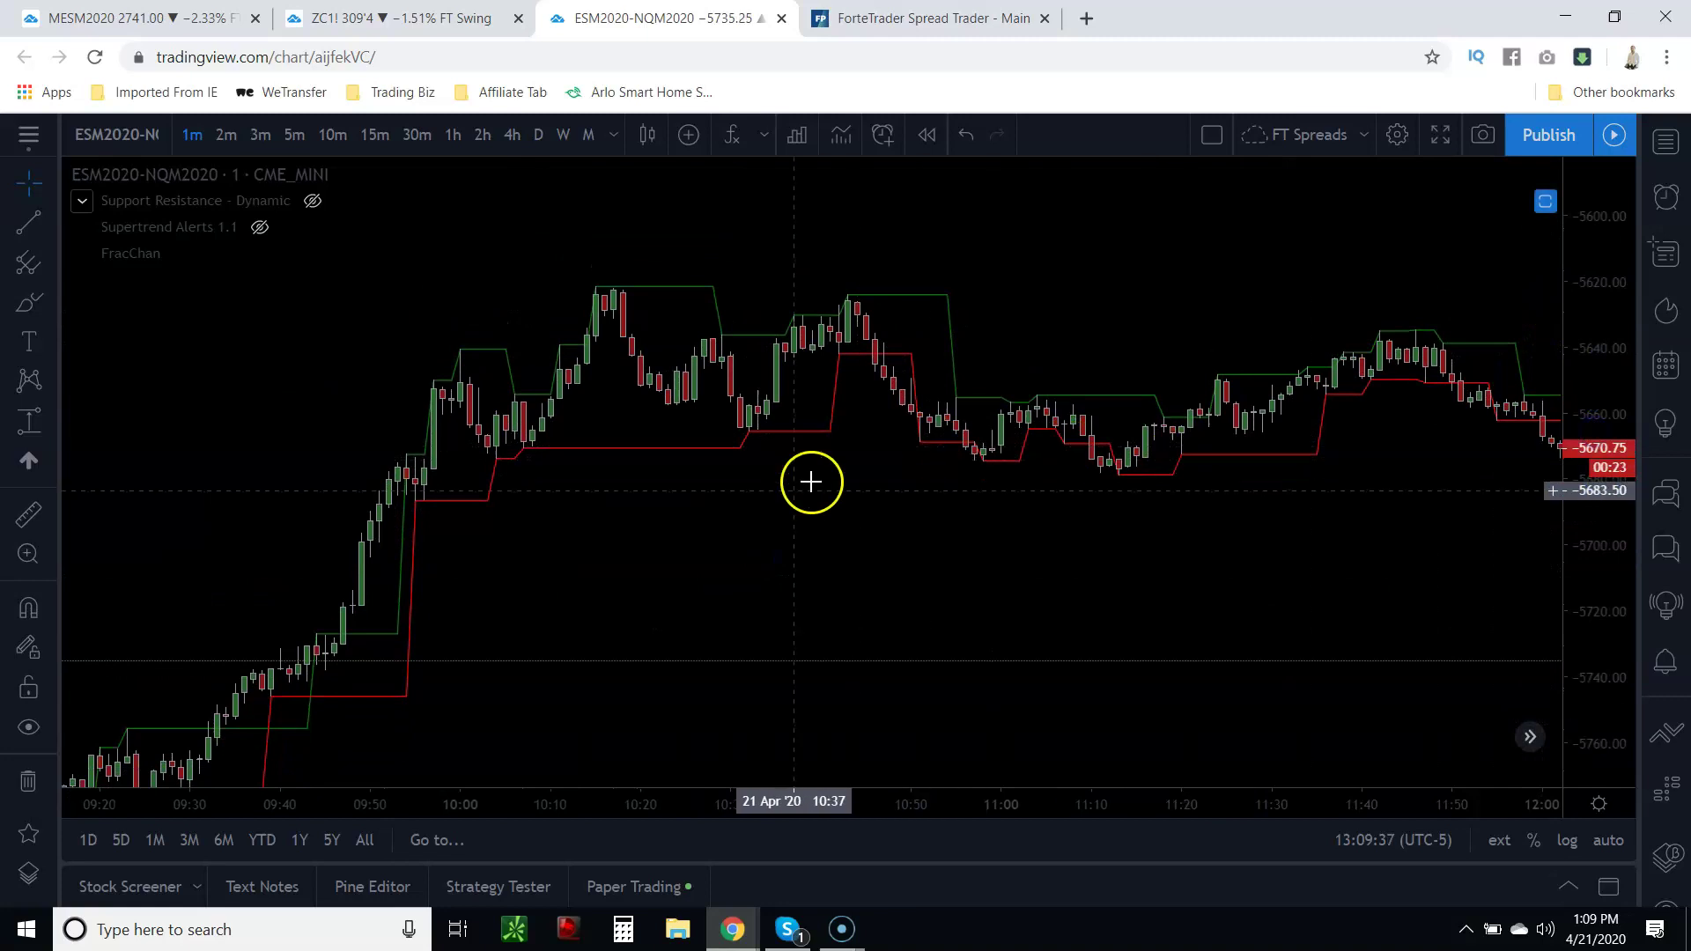
left_click_drag(810, 482, 1083, 347)
left_click_drag(894, 563, 634, 604)
mouse_move(1242, 511)
left_mouse_down()
mouse_move(1118, 552)
mouse_move(1229, 537)
left_mouse_up()
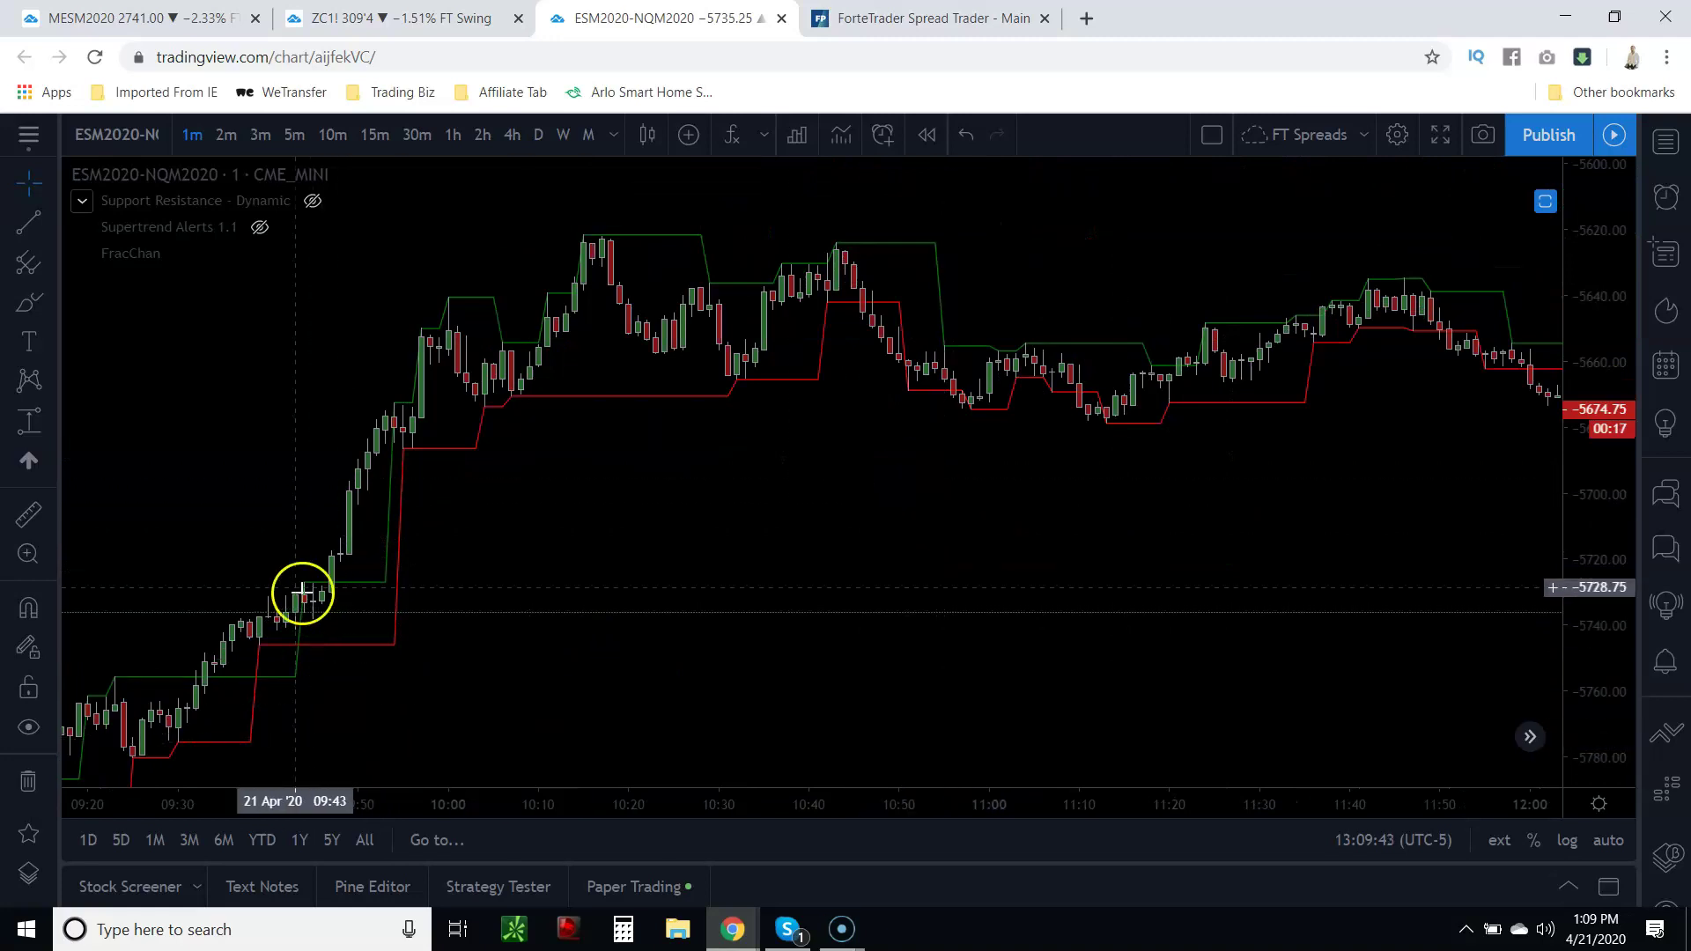
left_click_drag(1166, 510, 462, 586)
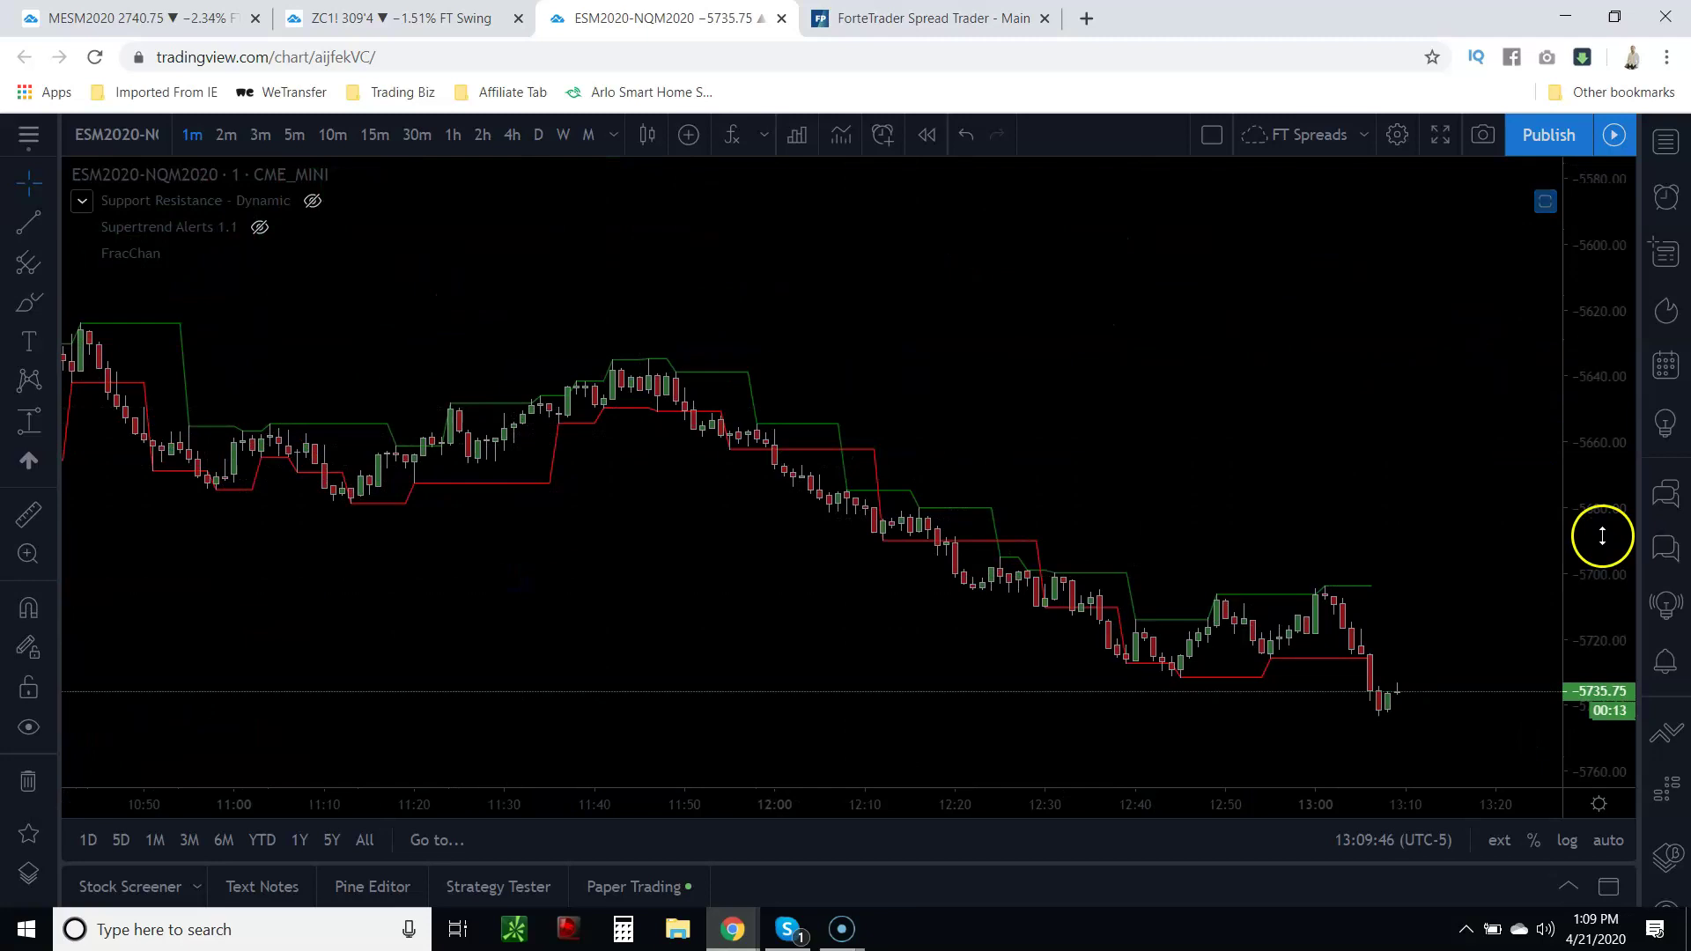
- Rescale the price axis, pan between the 10:00 and latest bars, and select Supertrend Alerts
left_click_drag(1600, 532, 1581, 405)
left_click_drag(1422, 486, 822, 630)
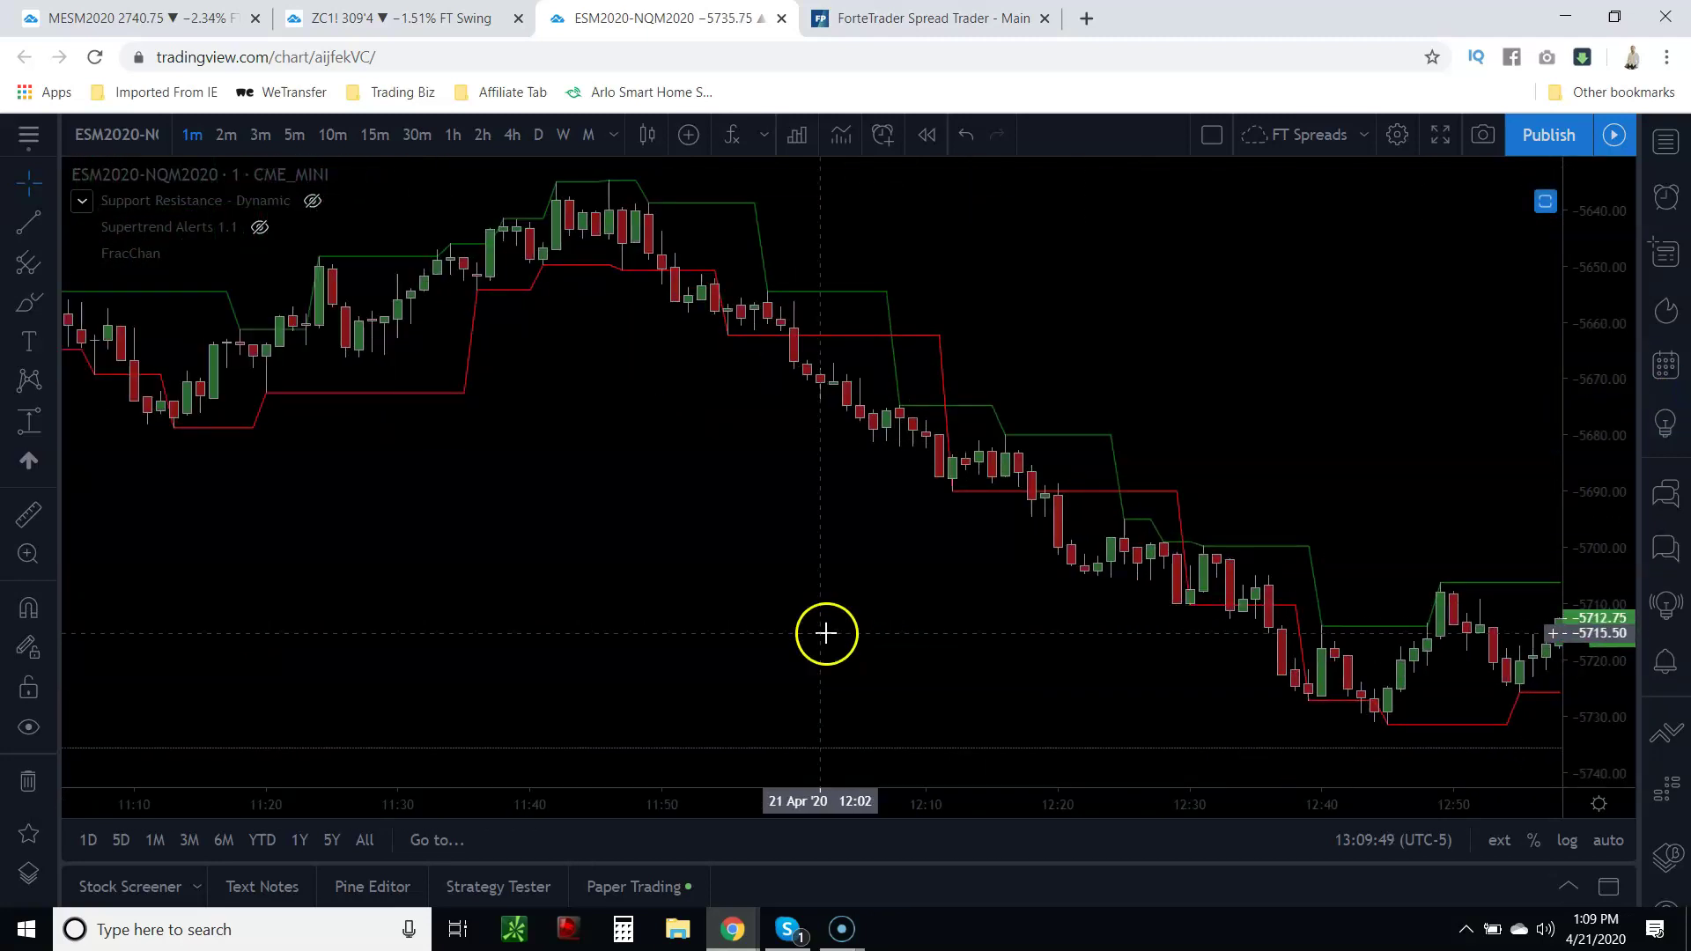
left_click_drag(937, 649, 1021, 604)
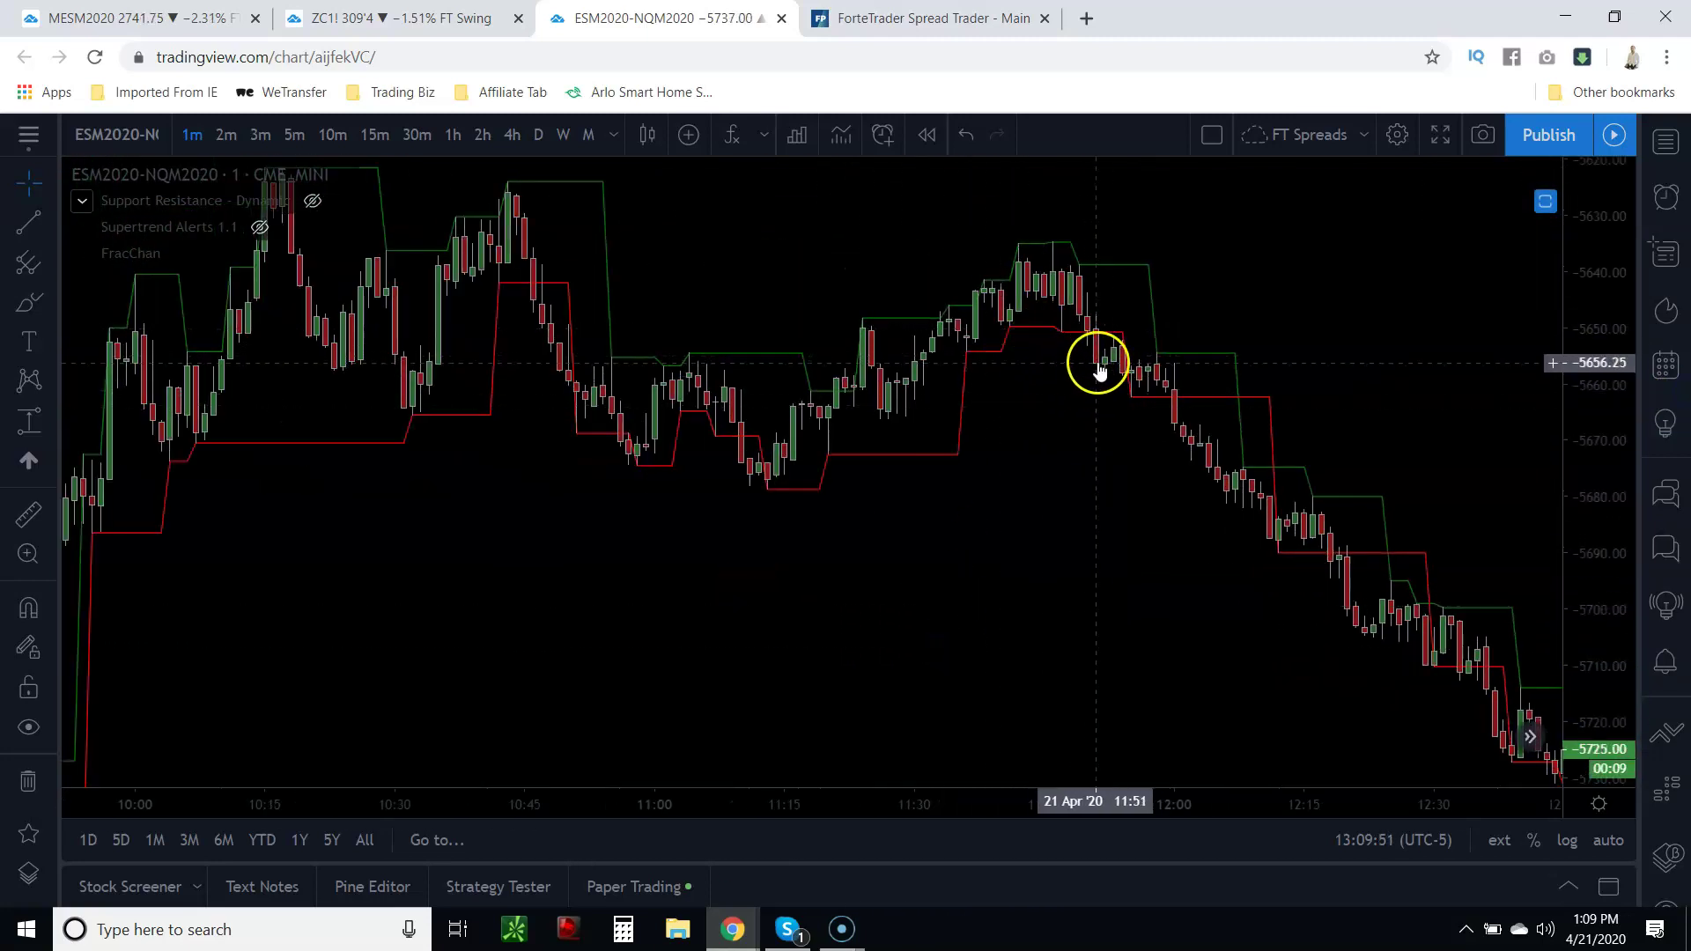
left_click_drag(1165, 578, 609, 554)
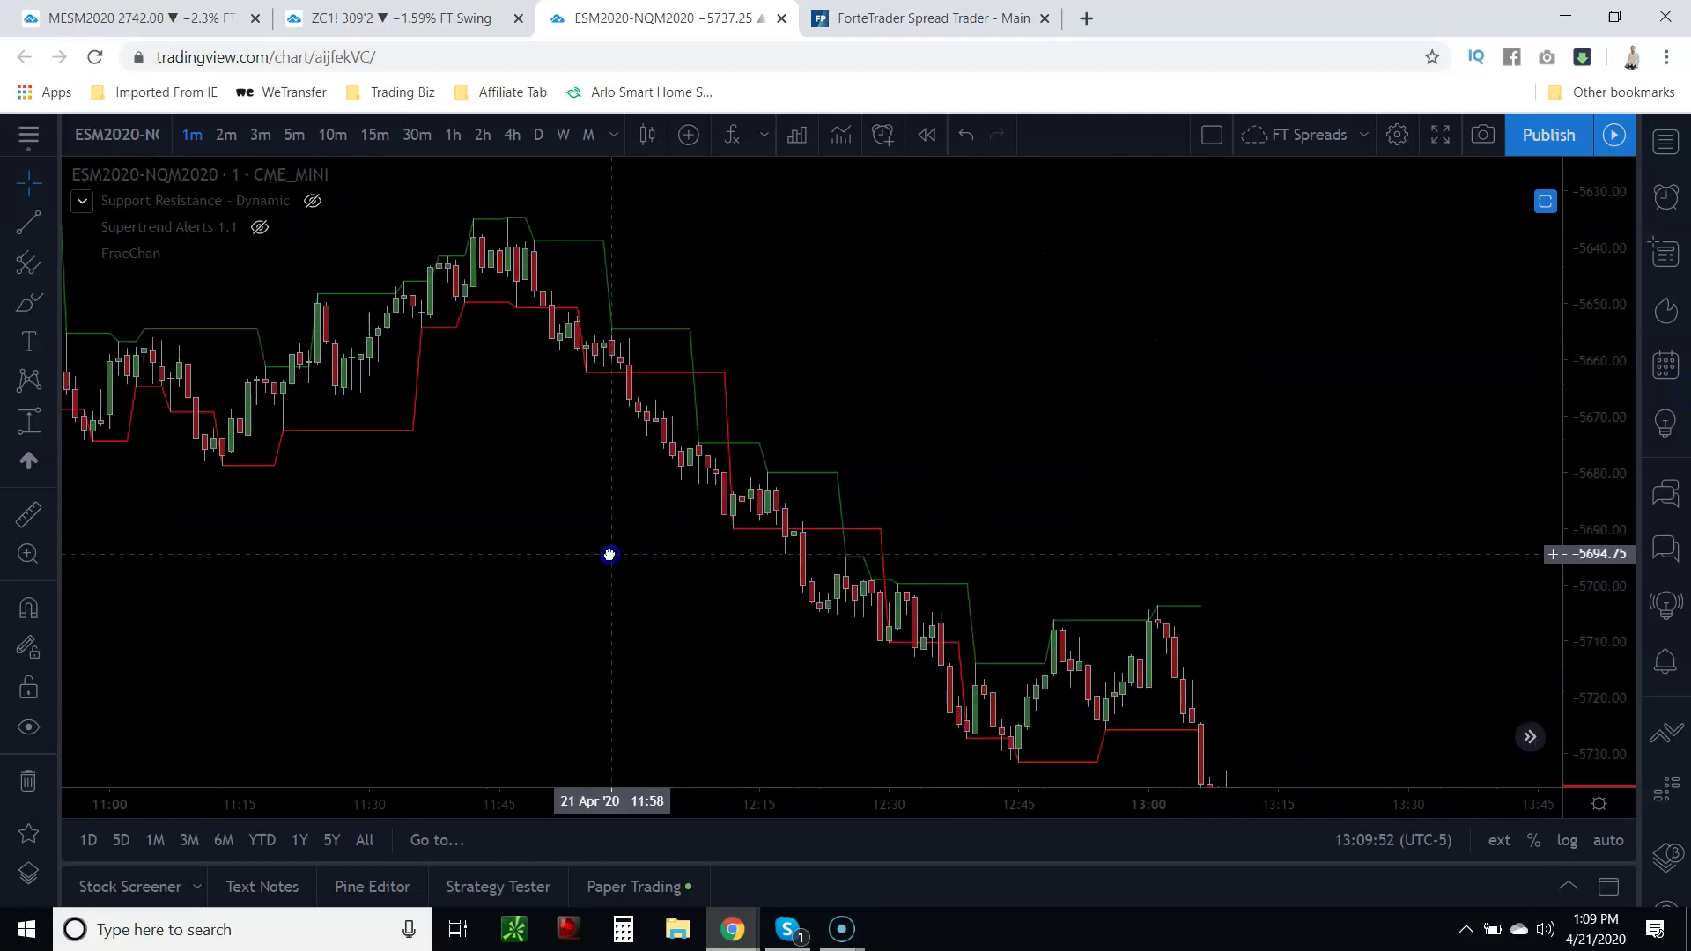
left_click_drag(755, 623, 905, 604)
left_click_drag(1397, 469, 1481, 415)
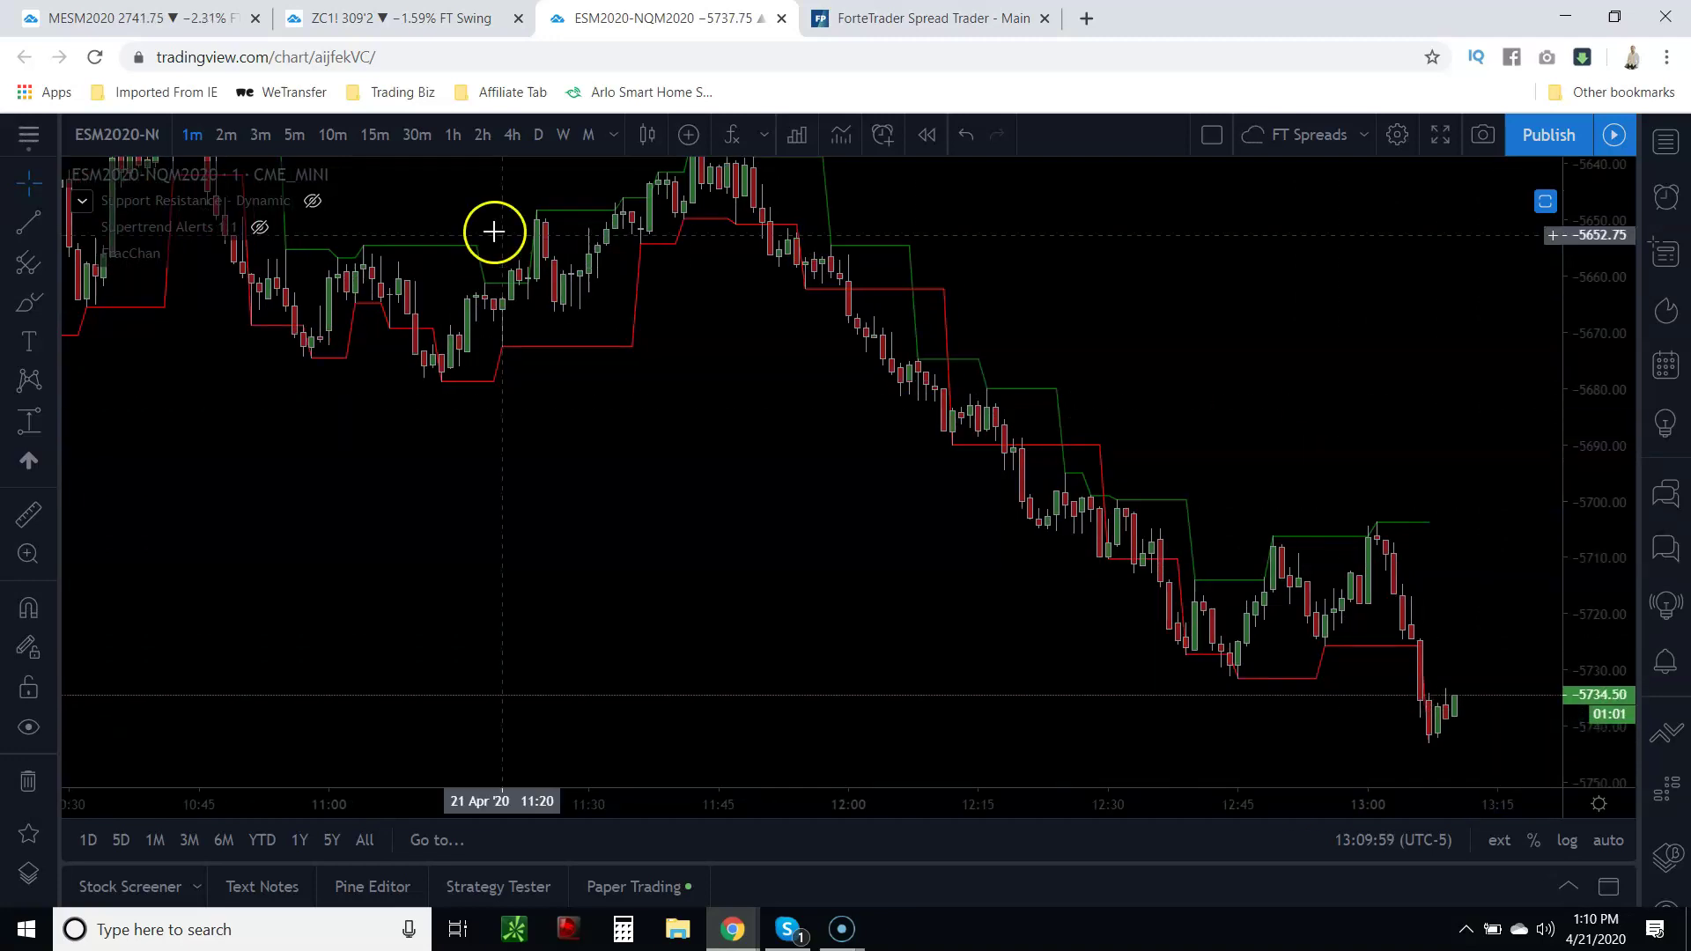
left_click(159, 229)
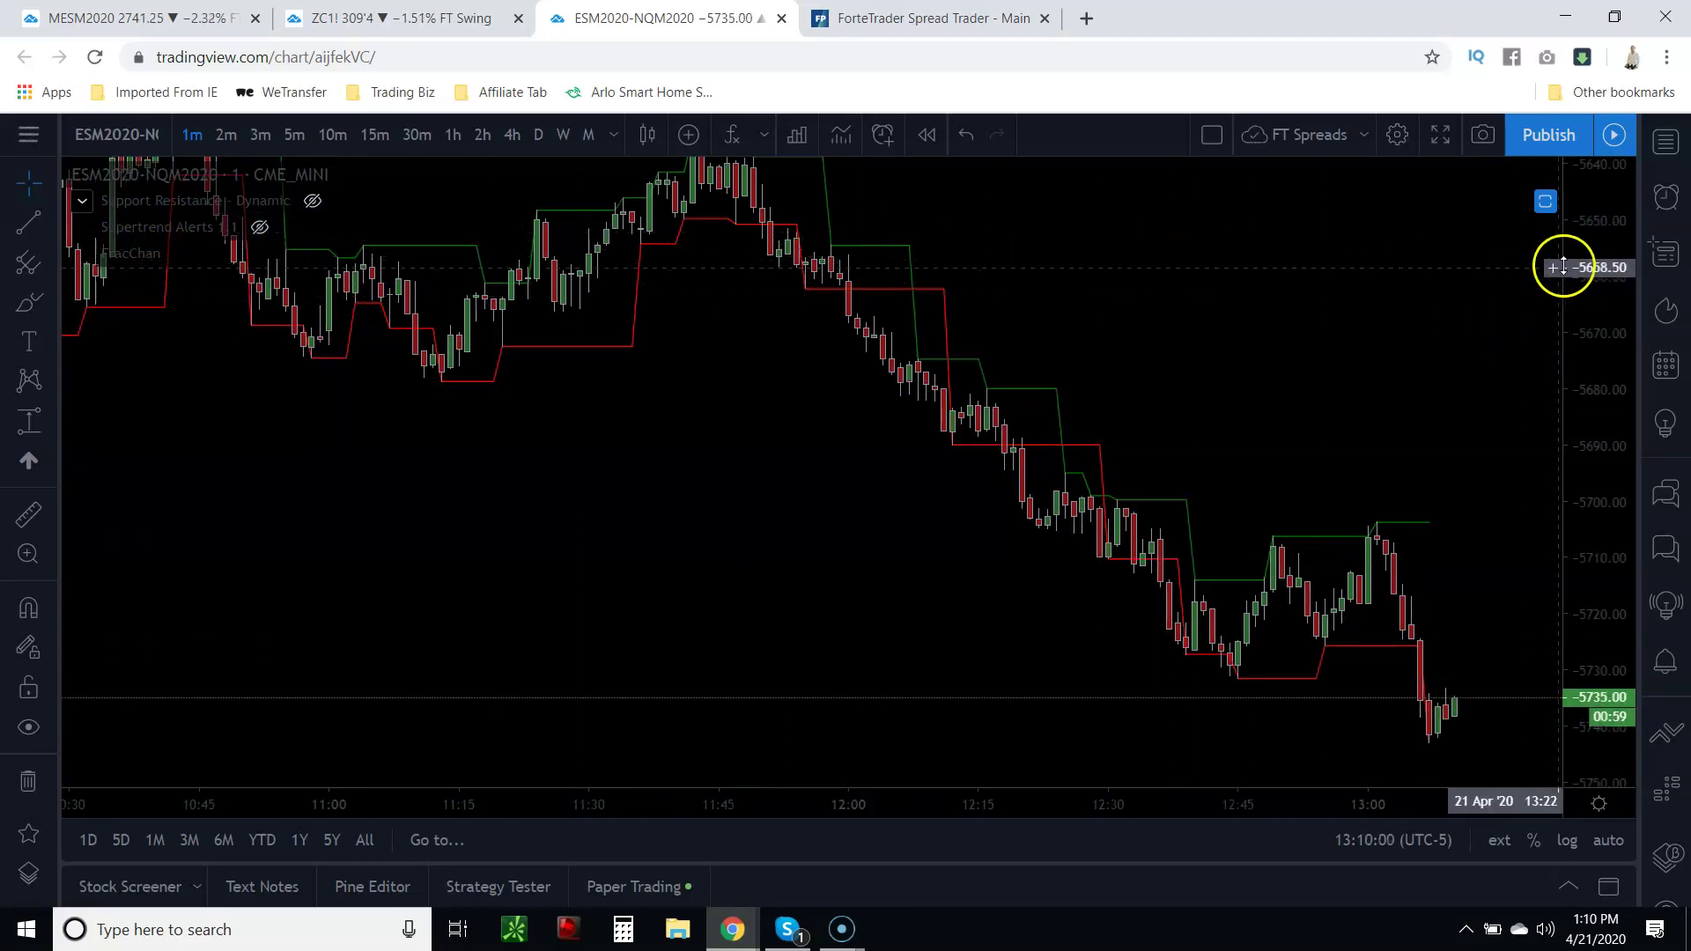
left_click_drag(1563, 267, 1564, 304)
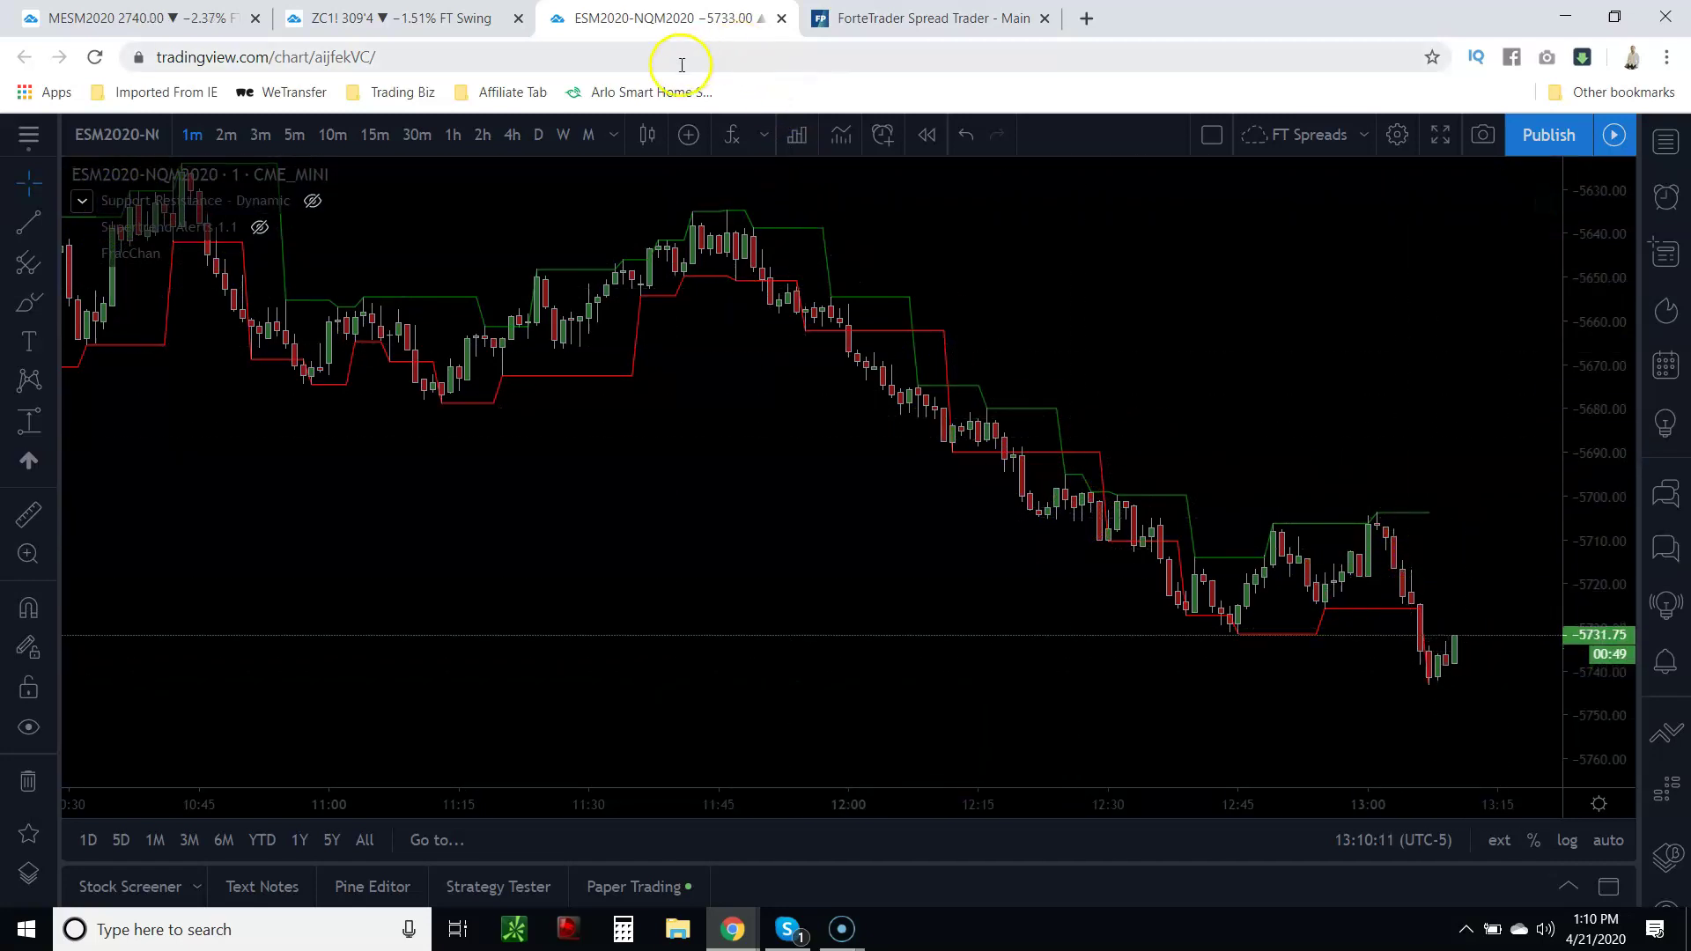
- Return to ForteTrader and bring the ES-NQ ladder, Fills list and Positions window forward
left_click(918, 15)
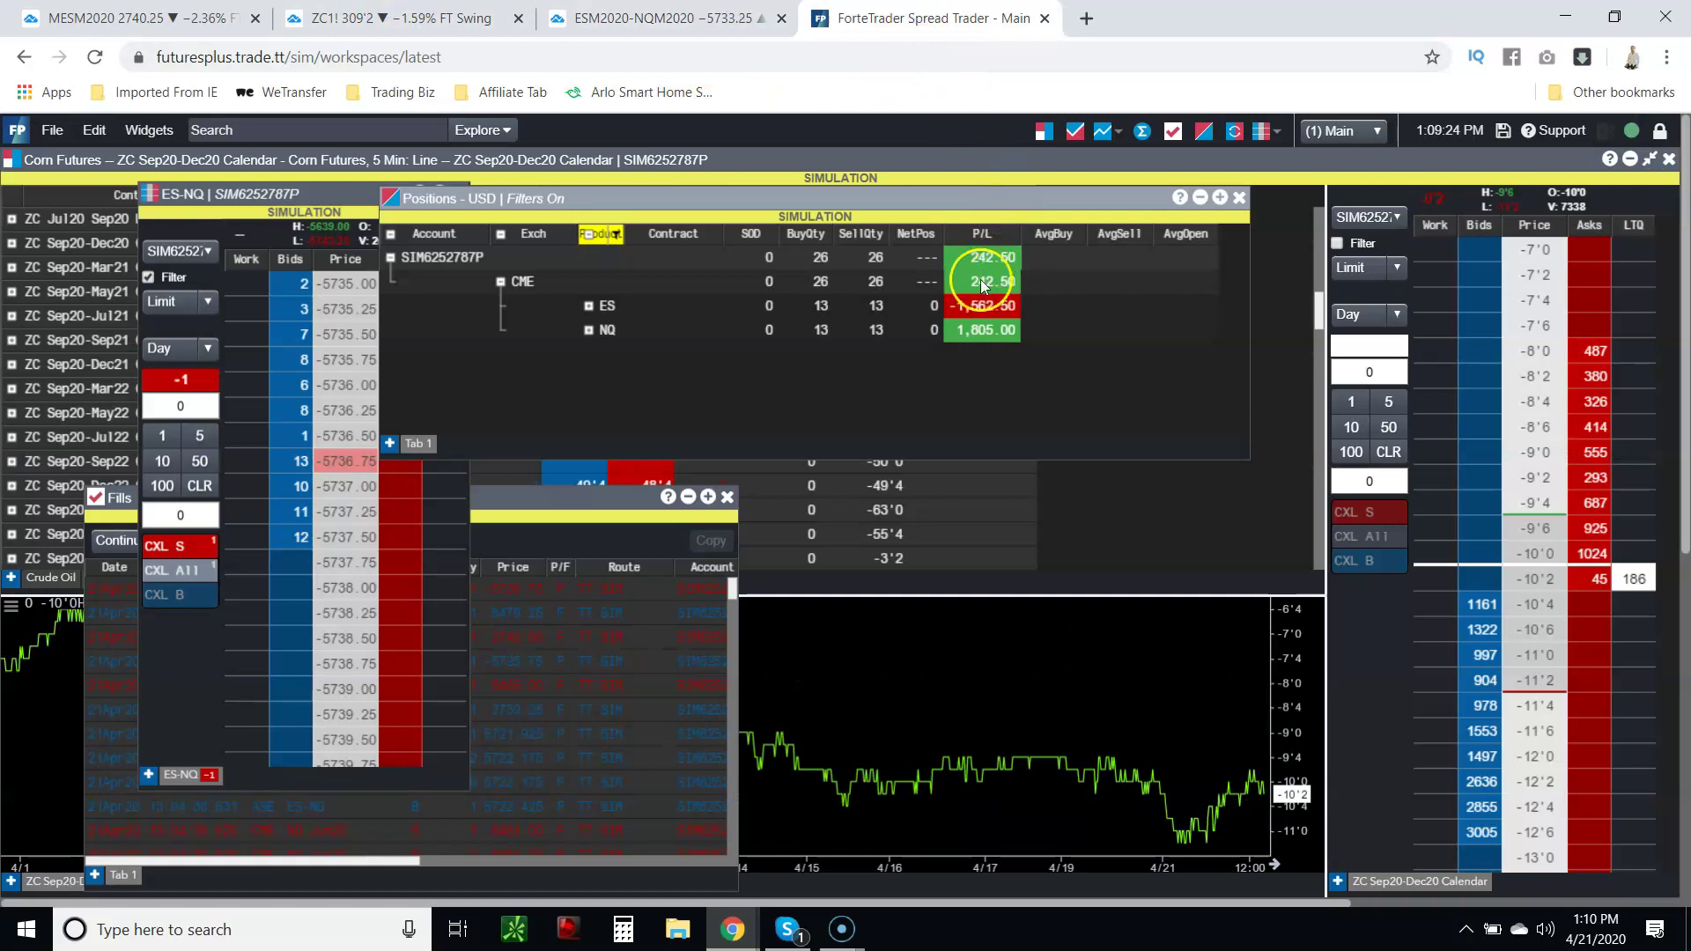
left_click(187, 692)
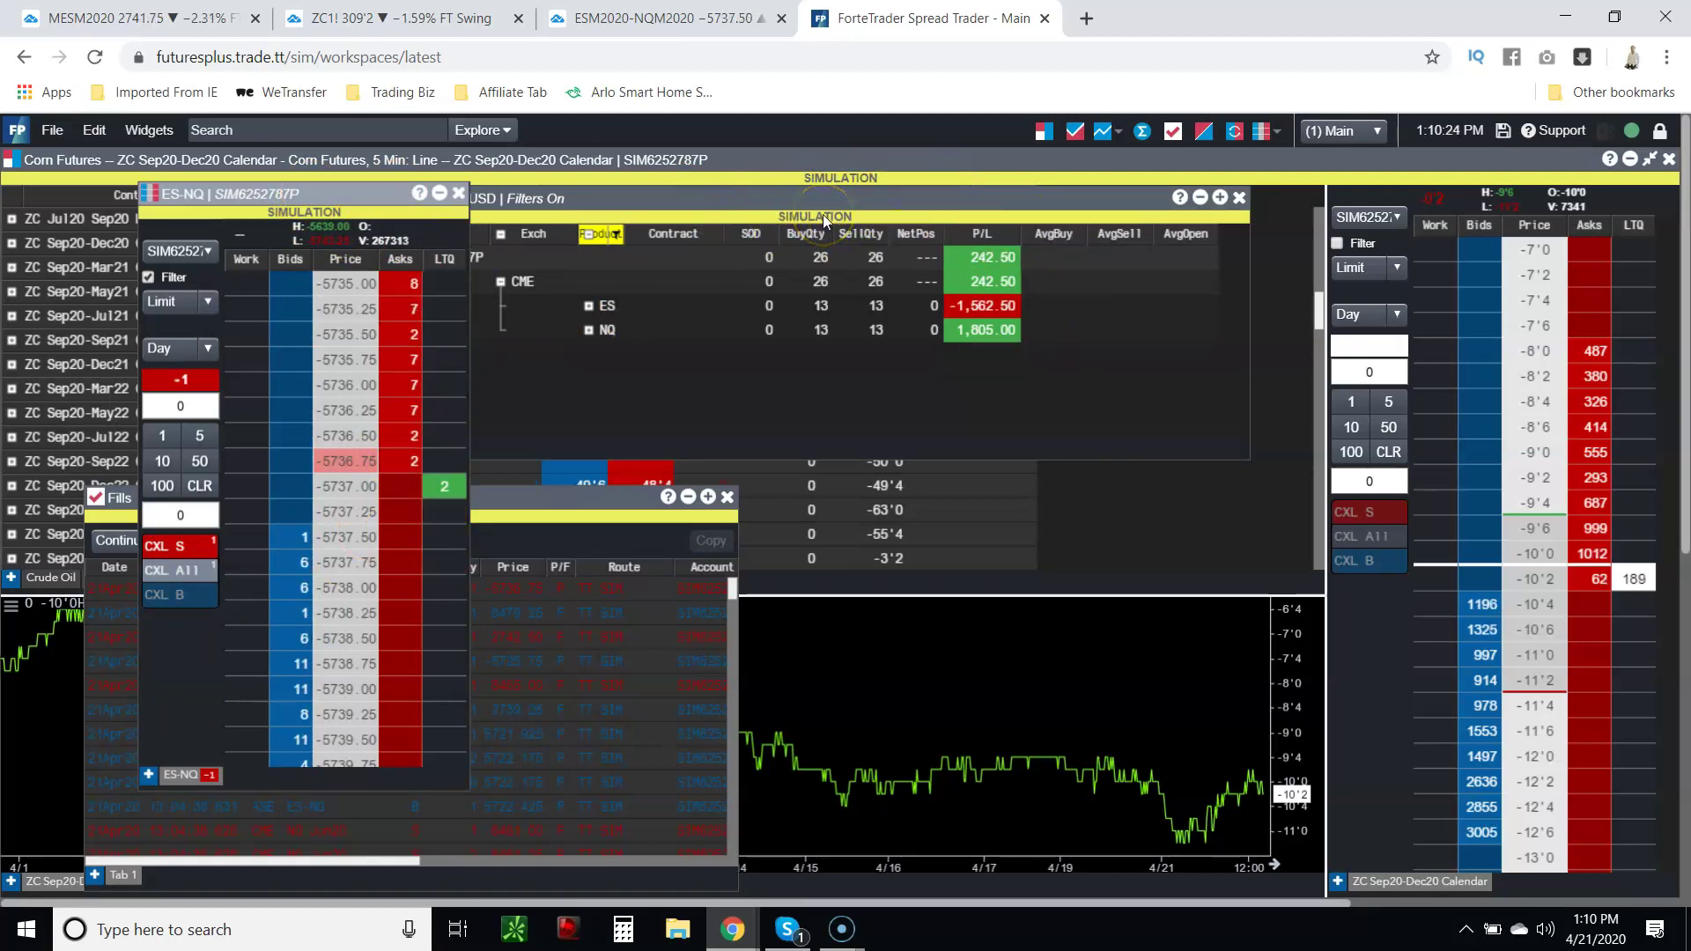
left_click(401, 184)
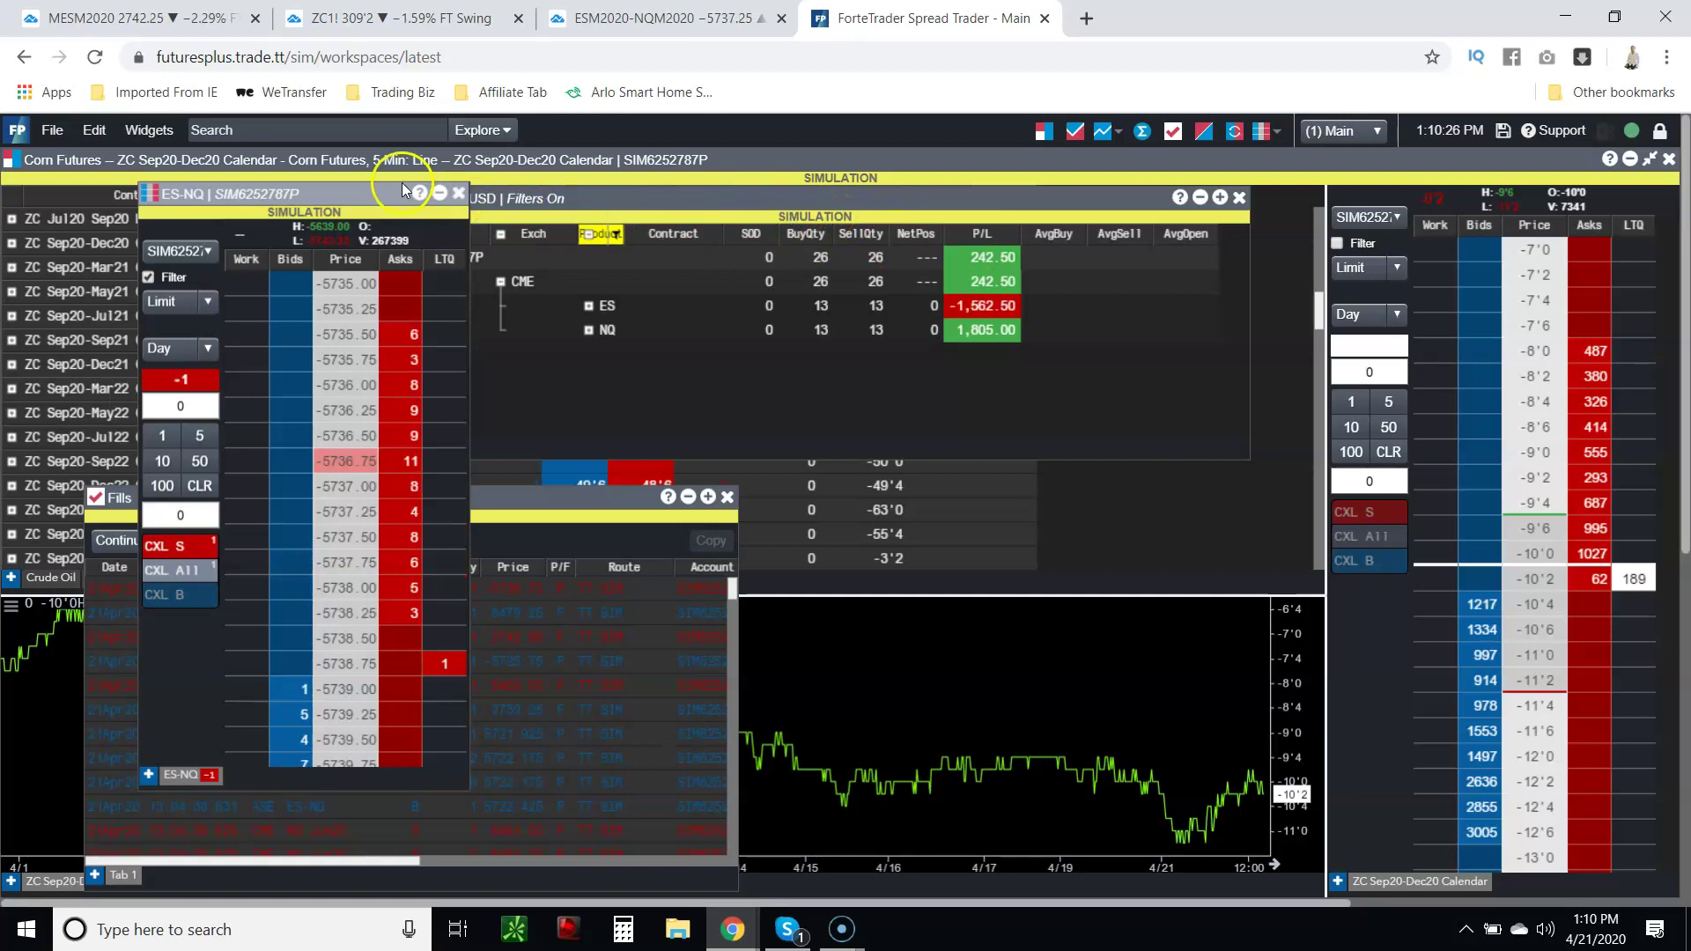
left_click(811, 218)
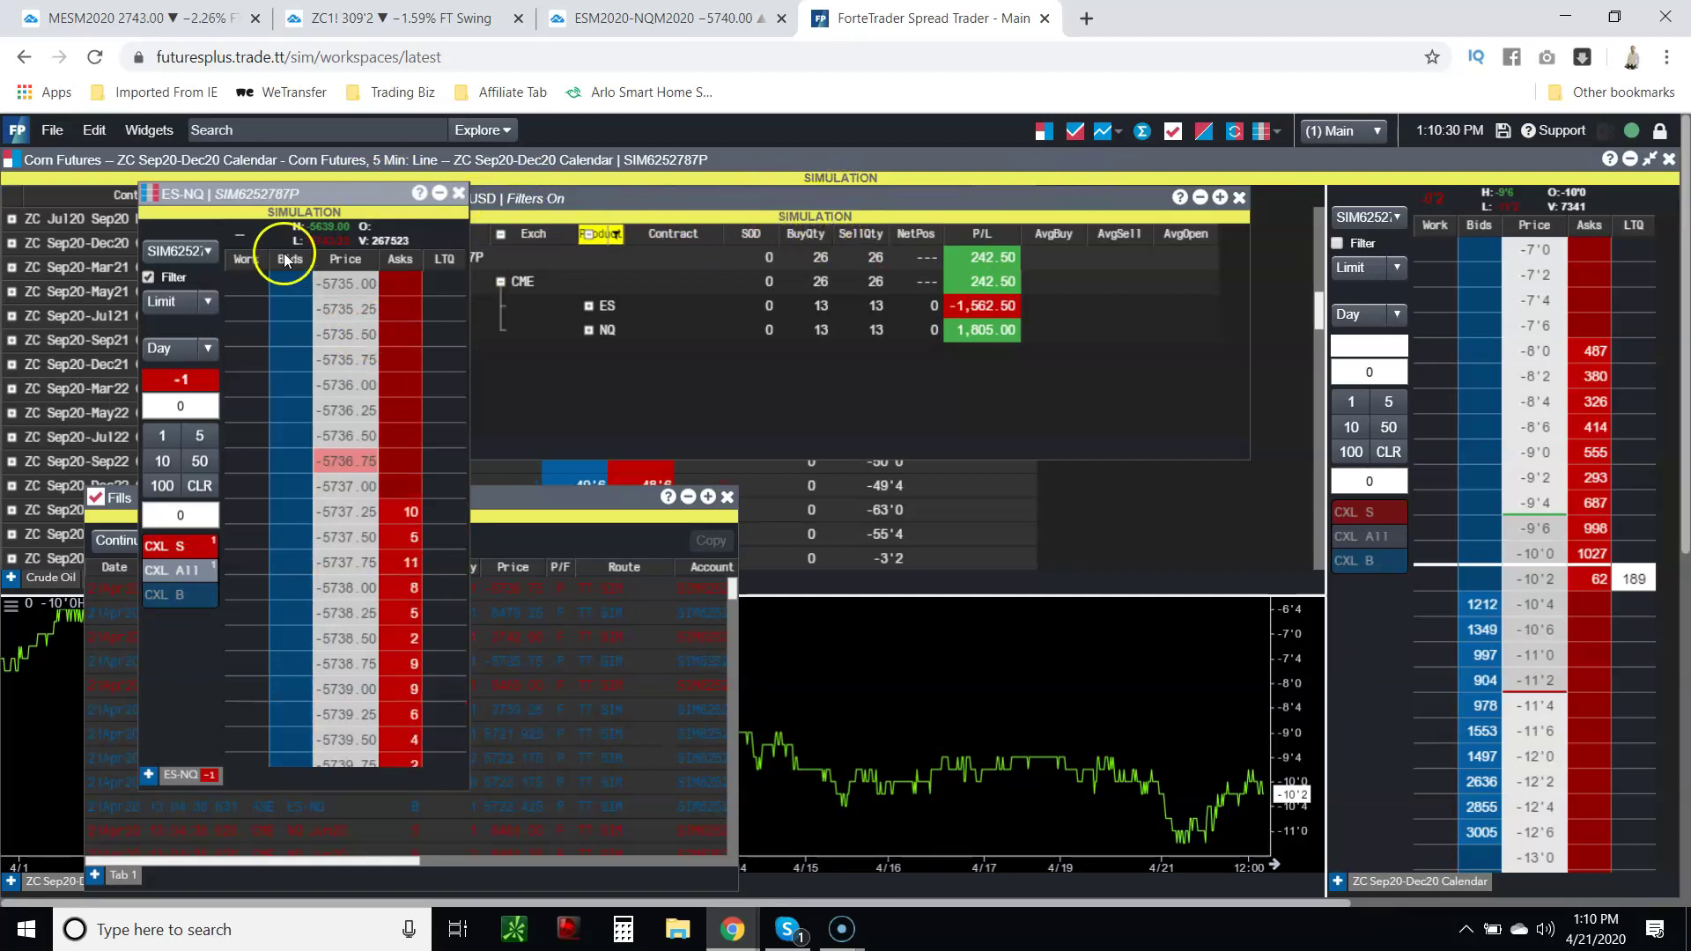
- Bring the Fills, Positions and market grid windows to the front
left_click(1180, 132)
left_click(1203, 137)
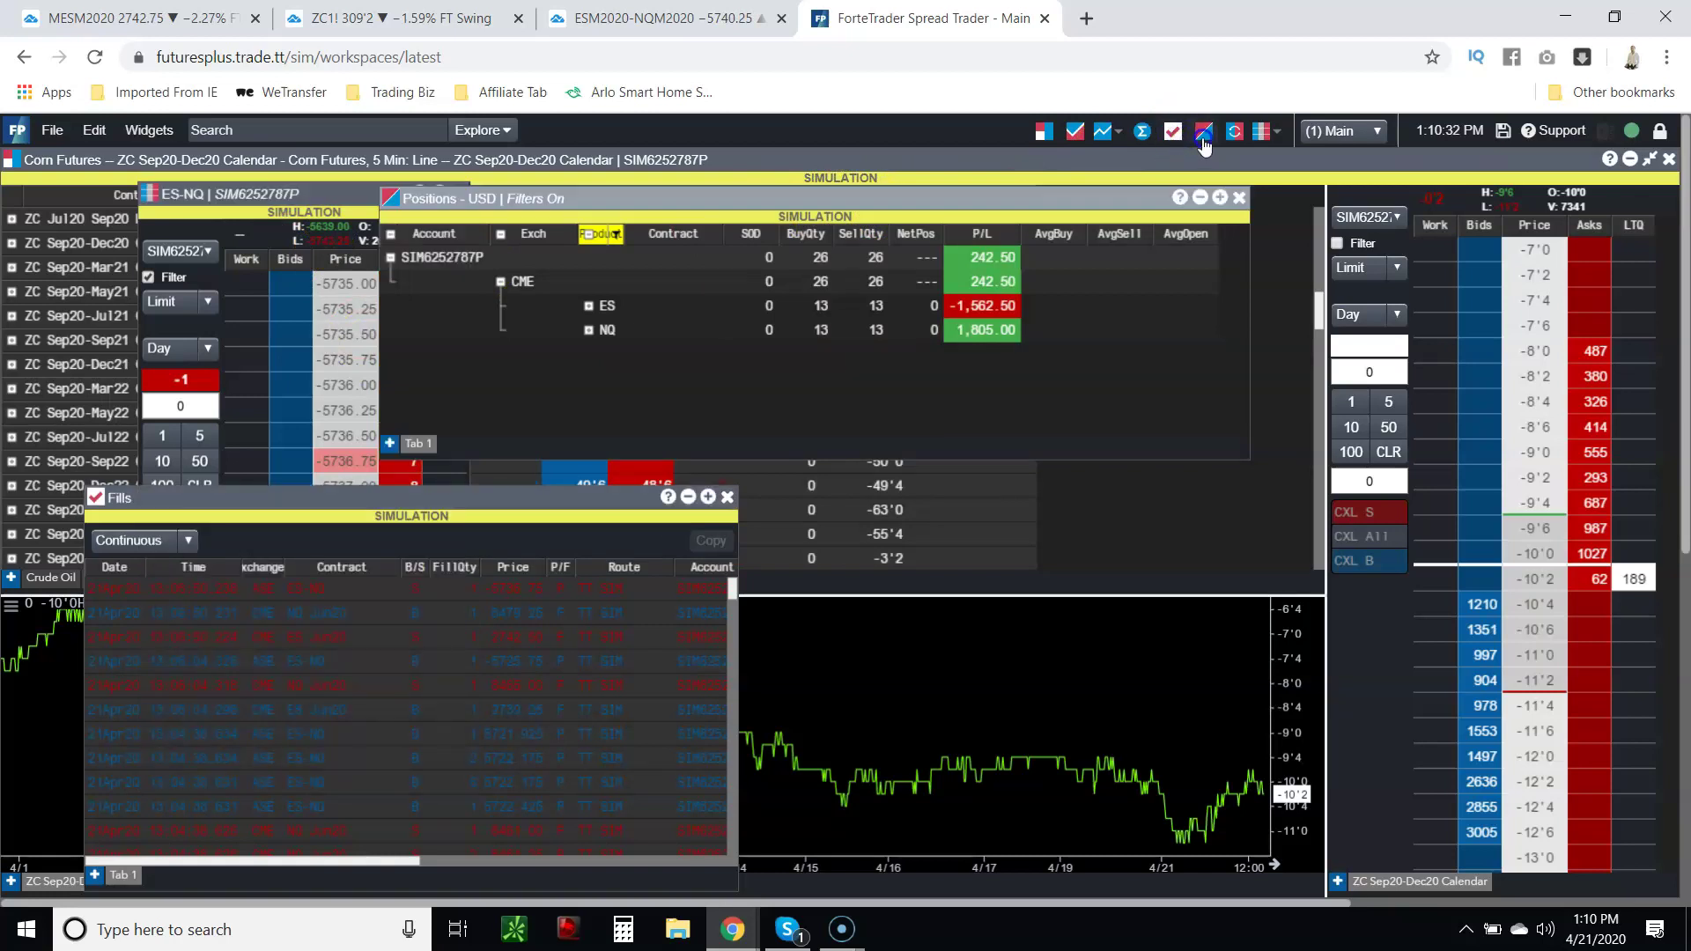
left_click(1235, 139)
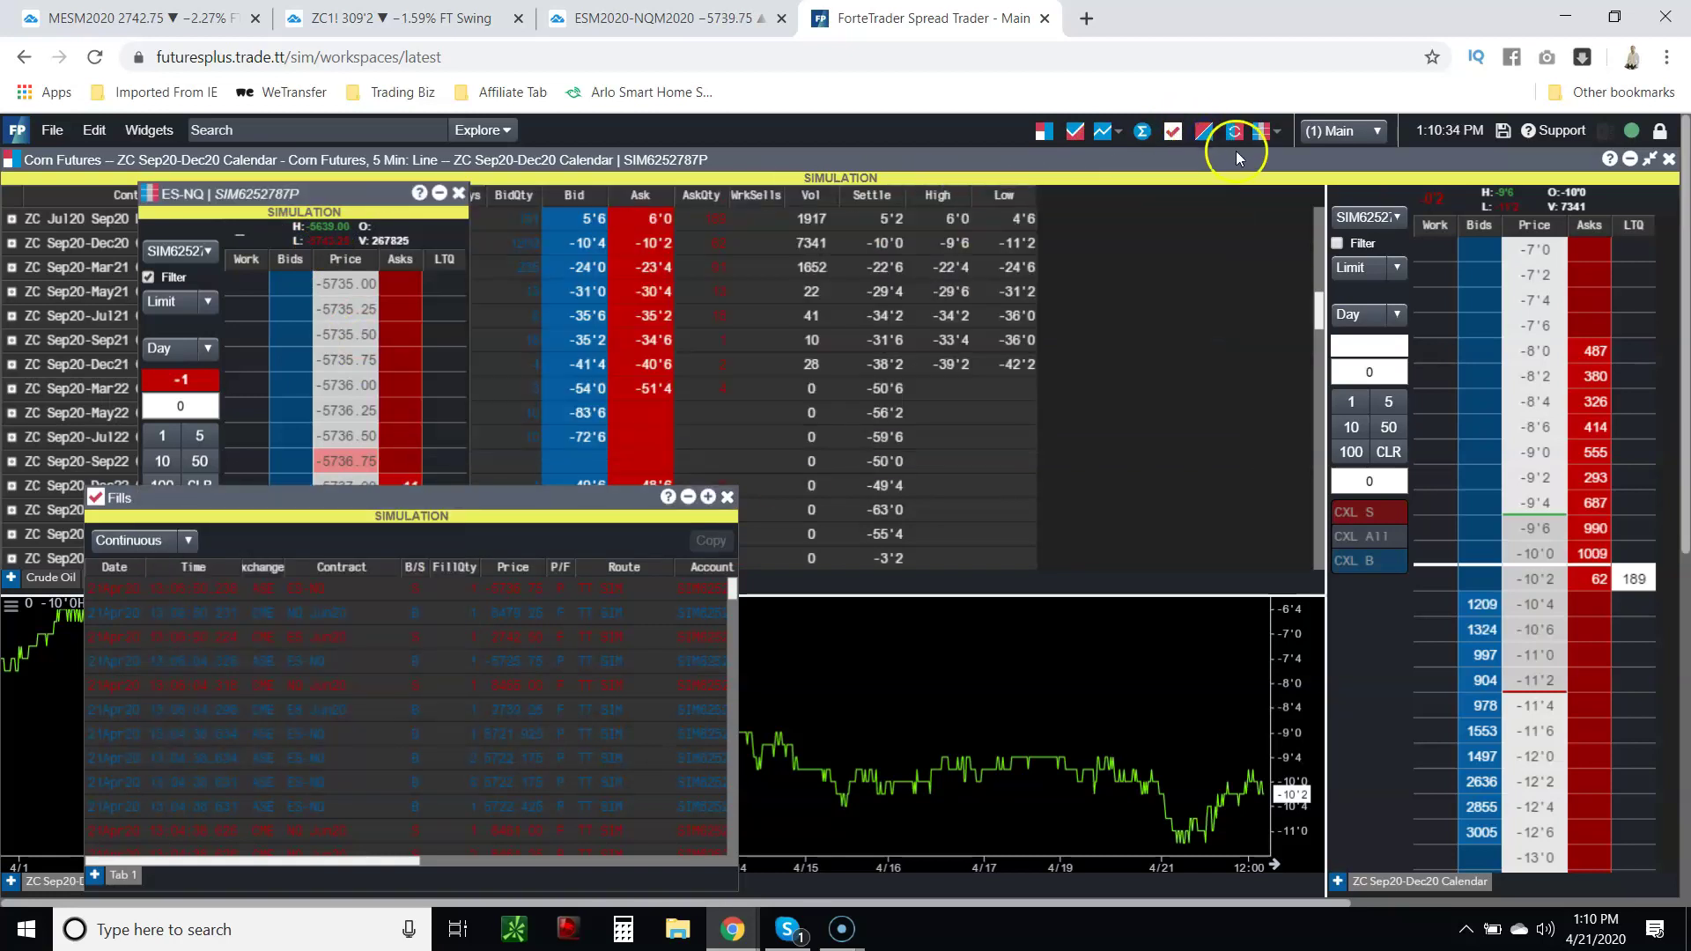
- Open the NQ Jun20 outright and MES-MNQ spread ladders, then refocus the ES-NQ ladder
left_click(1264, 132)
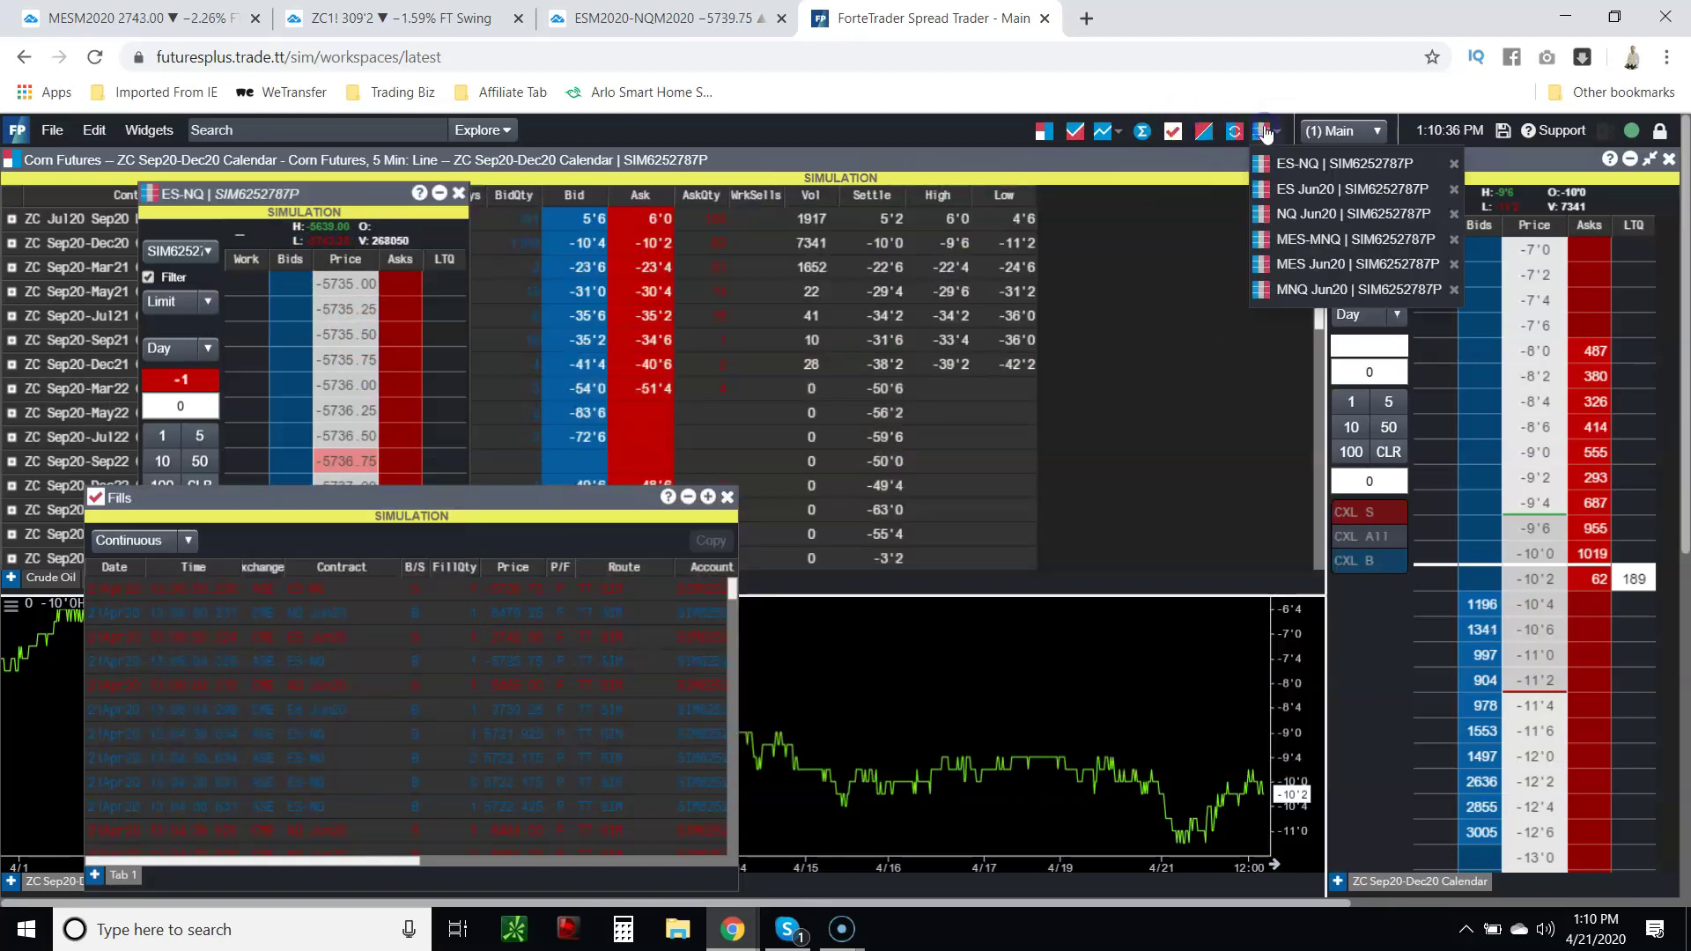
left_click(1303, 214)
left_click(1312, 238)
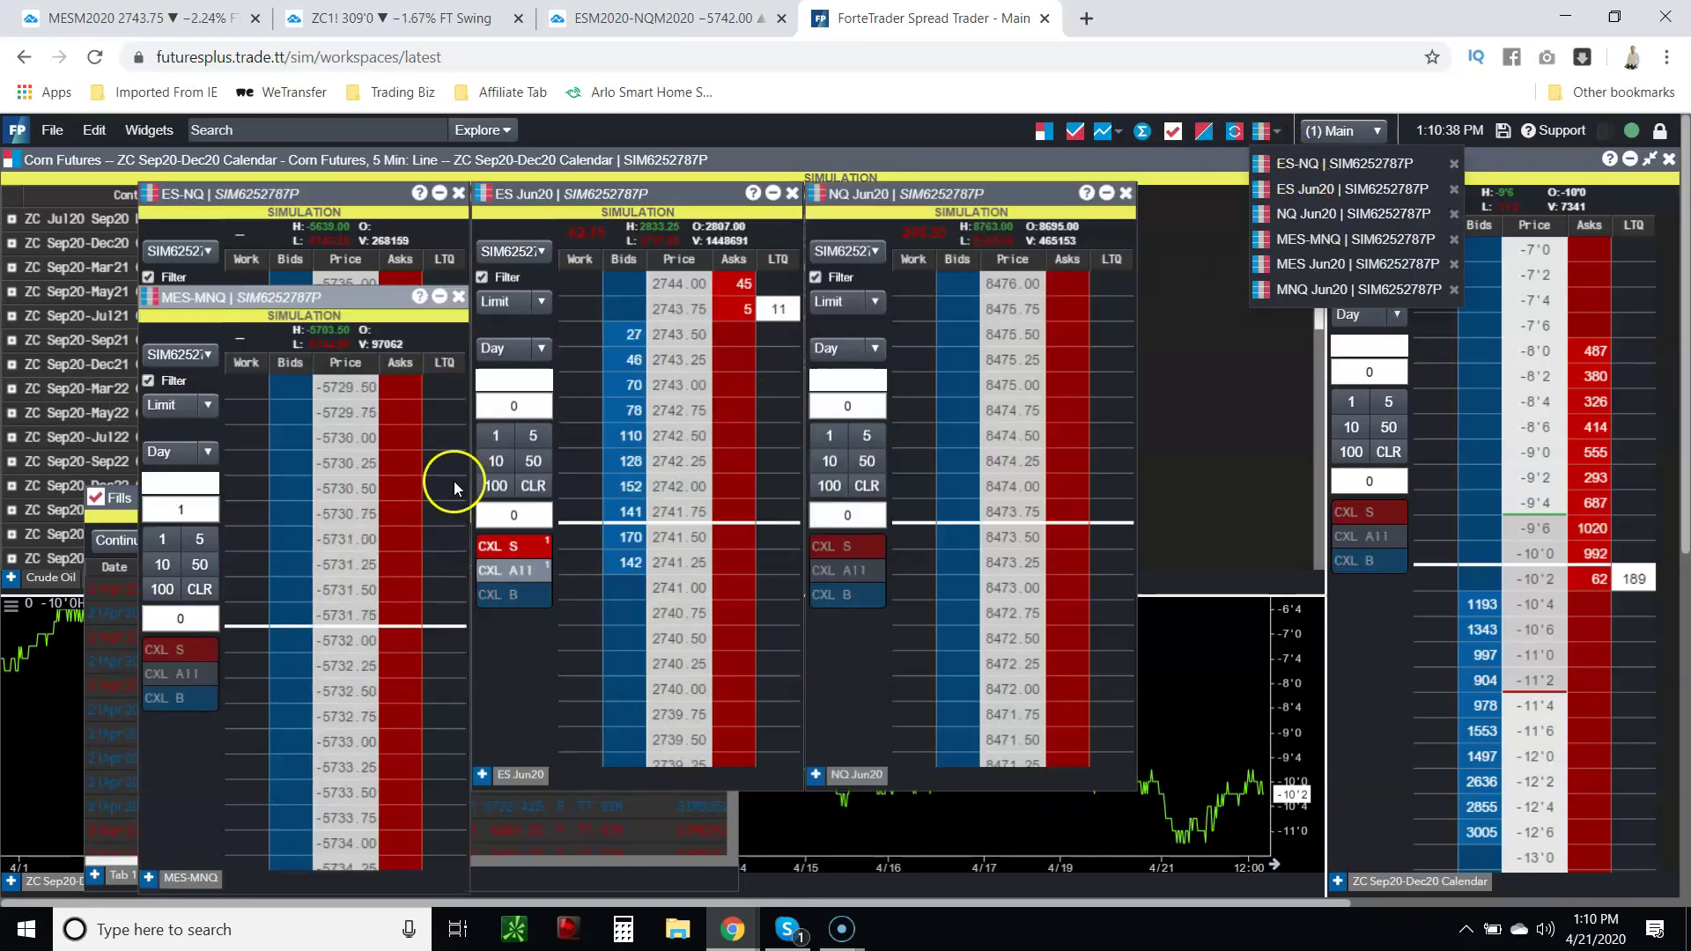
left_click(372, 188)
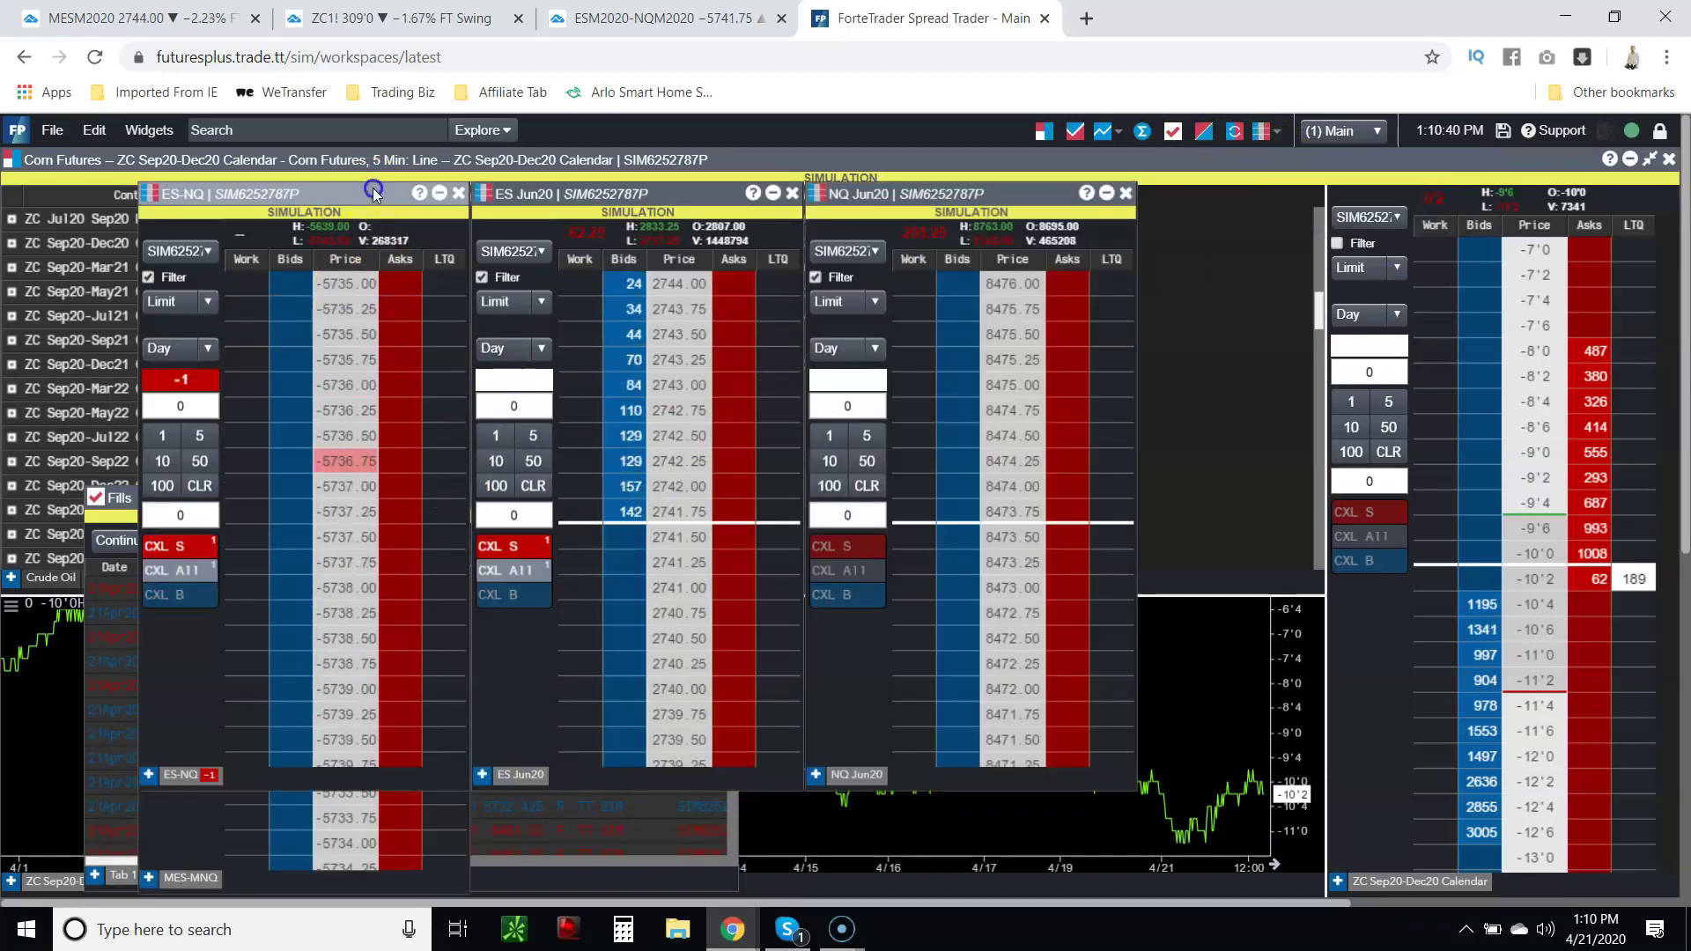